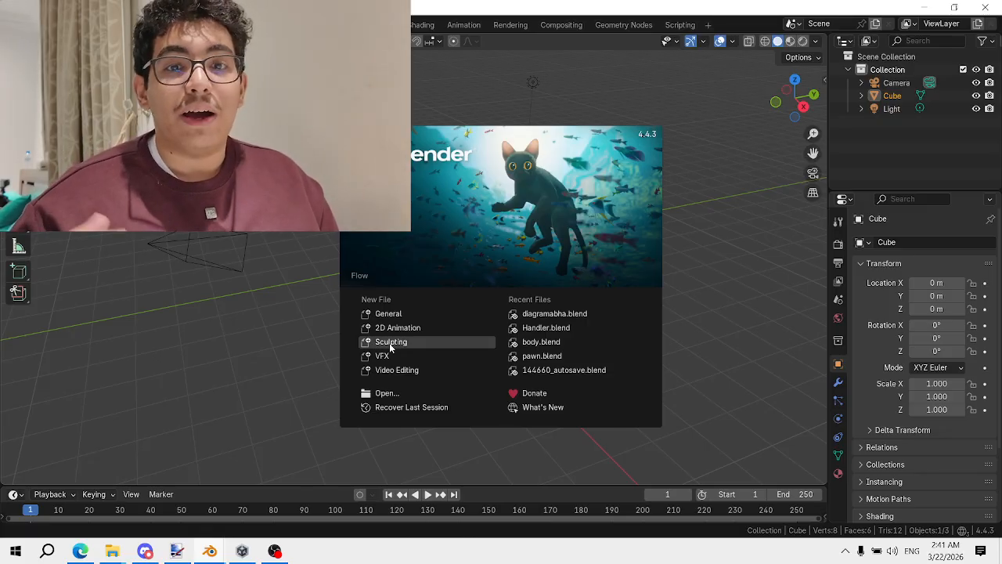
# Dismiss the splash screen and delete the default cube
pyautogui.click(734, 240)
pyautogui.scroll(1, 415, 202)
pyautogui.press('x')
pyautogui.click(415, 202)
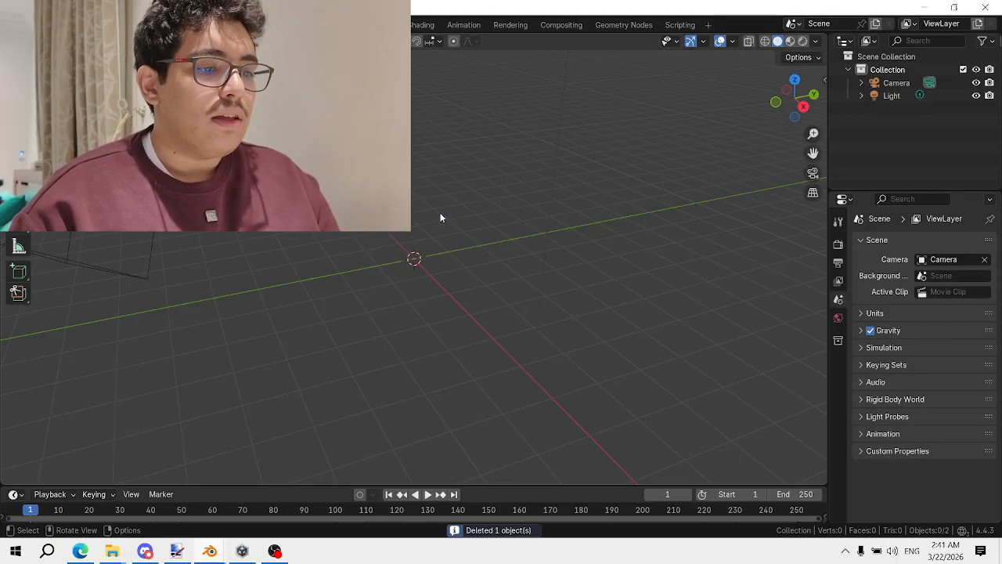
# Add a Suzanne monkey head at the origin, then bring Paint.NET forward
pyautogui.hotkey('shift', 'a')
pyautogui.moveTo(439, 239)
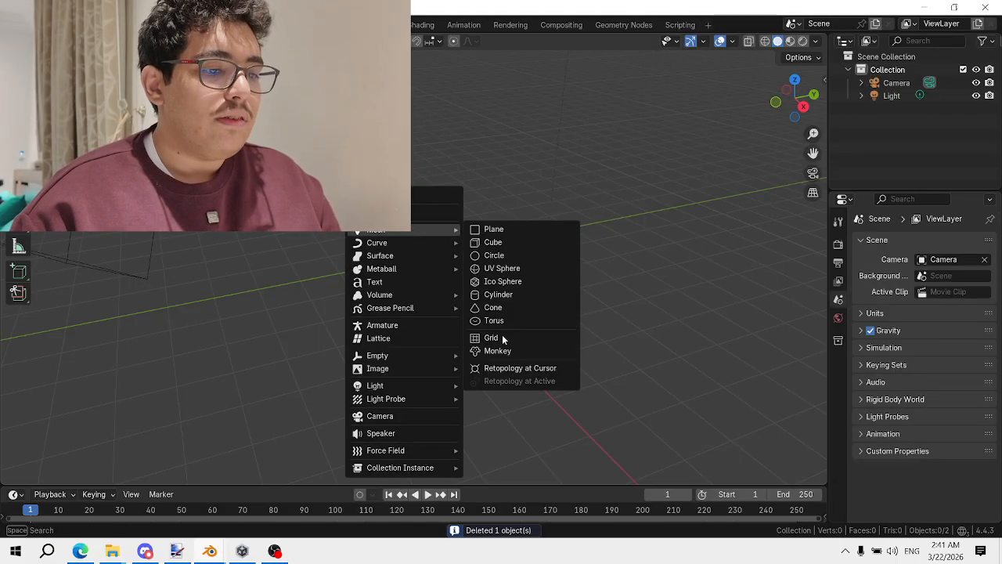
pyautogui.click(494, 349)
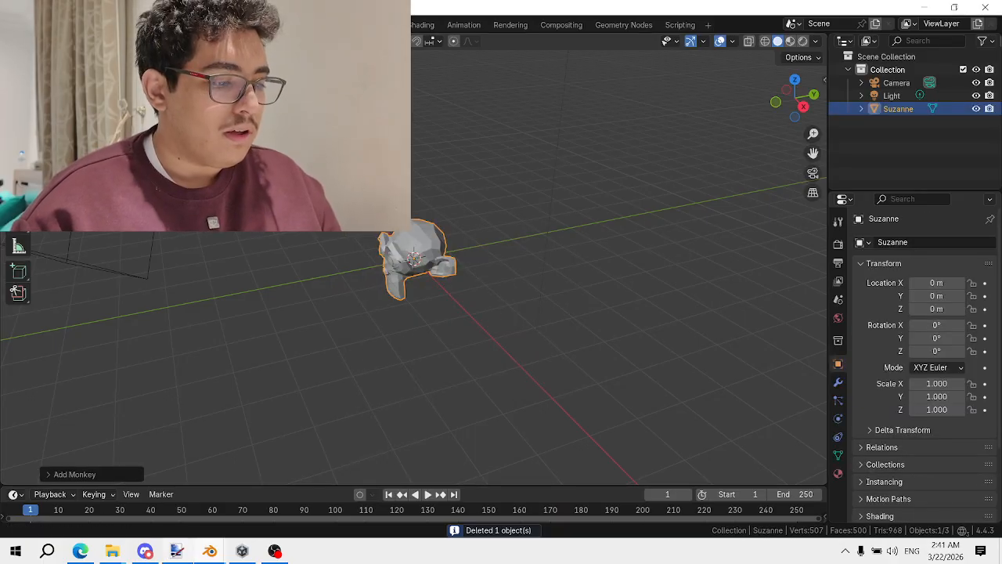
pyautogui.click(177, 550)
# Erase the old sketch on the 1000×750 canvas and fill it white
pyautogui.click(234, 29)
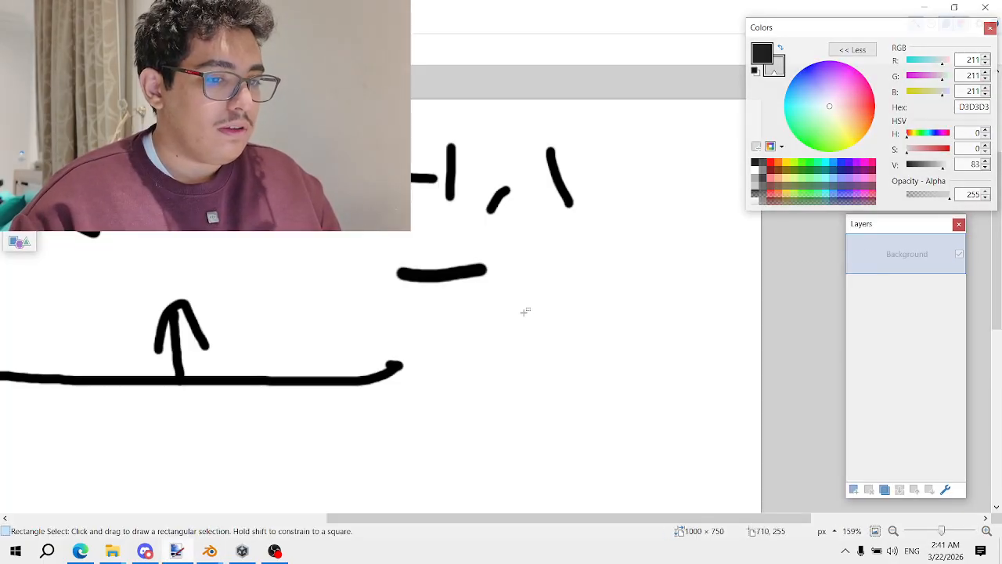
pyautogui.hotkey('ctrl', 'a')
pyautogui.press('Delete')
pyautogui.press('f')
pyautogui.rightClick(355, 275)
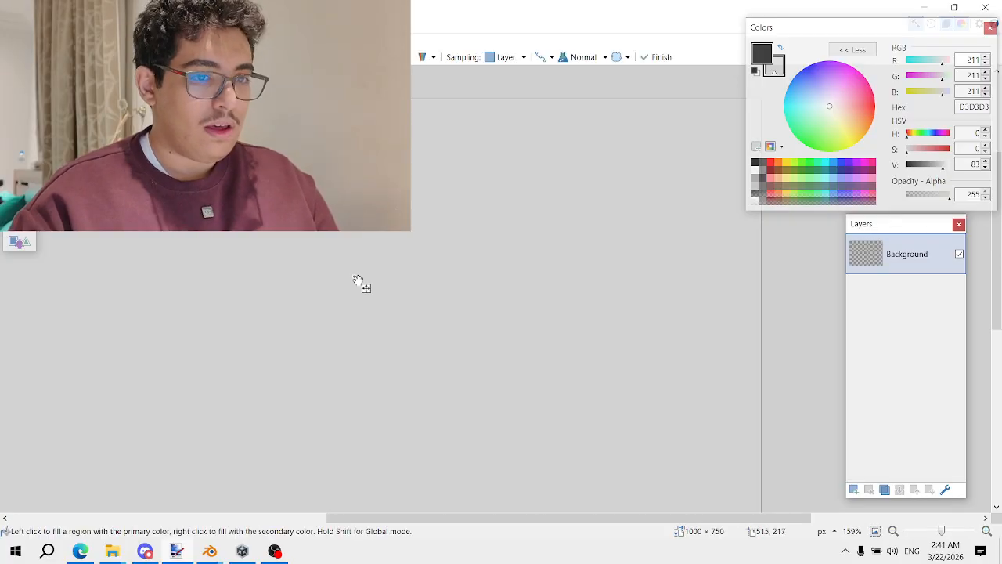
pyautogui.keyDown('ctrl'); pyautogui.scroll(-7, 356, 311); pyautogui.keyUp('ctrl')
pyautogui.moveTo(308, 316); pyautogui.dragTo(438, 217, button='middle')
pyautogui.rightClick(532, 192)
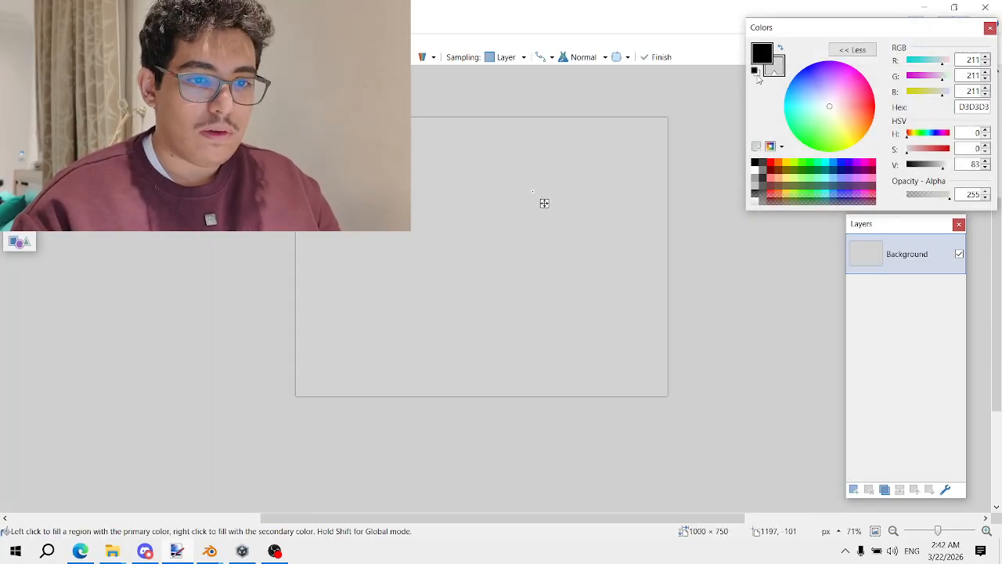
pyautogui.click(755, 73)
pyautogui.keyDown('ctrl'); pyautogui.scroll(5, 393, 212); pyautogui.keyUp('ctrl')
# Sketch rough black brush strokes and arrows, then return to Blender
pyautogui.press('b')
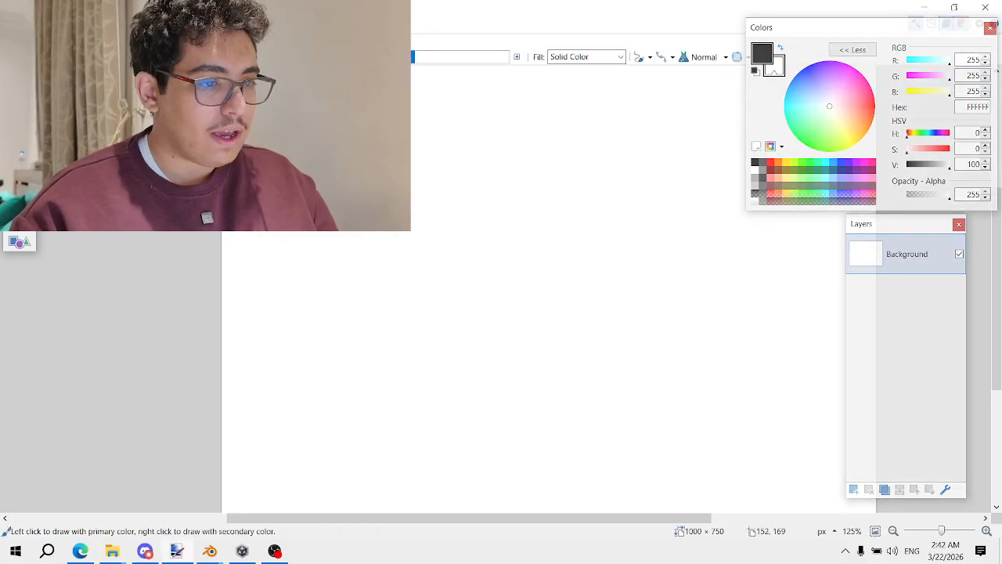
pyautogui.scroll(2, 352, 190)
pyautogui.moveTo(404, 168); pyautogui.dragTo(412, 205)
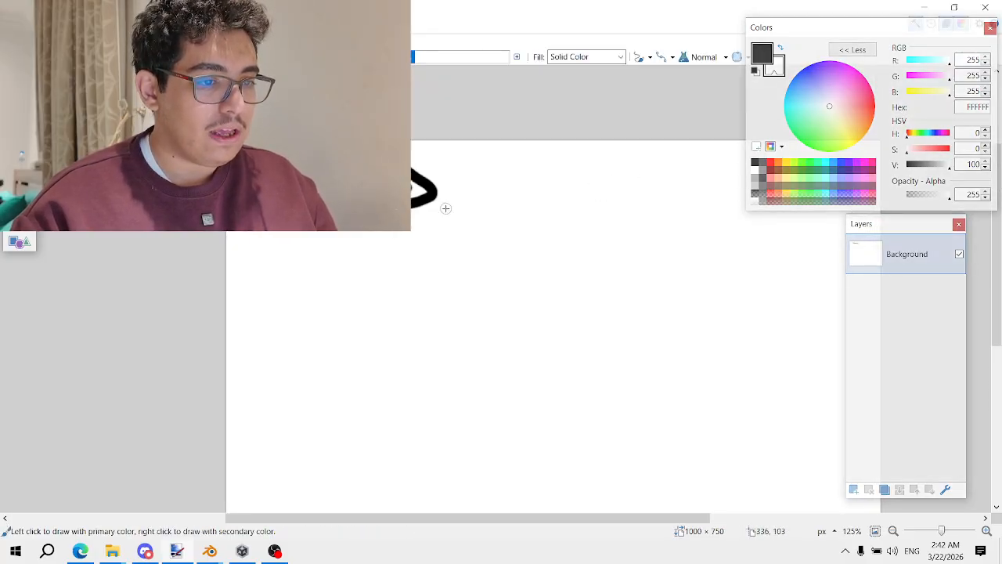
pyautogui.keyDown('shift'); pyautogui.scroll(-3, 445, 209); pyautogui.keyUp('shift')
pyautogui.moveTo(302, 227)
pyautogui.mouseDown()
pyautogui.moveTo(470, 196)
pyautogui.moveTo(468, 173)
pyautogui.mouseUp()
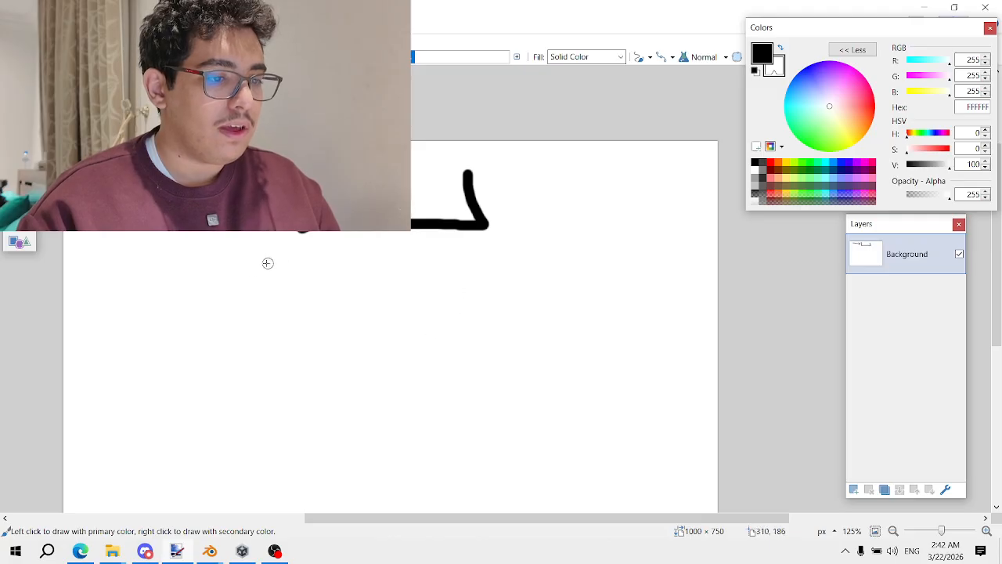
pyautogui.moveTo(239, 284)
pyautogui.mouseDown()
pyautogui.moveTo(286, 285)
pyautogui.moveTo(227, 288)
pyautogui.mouseUp()
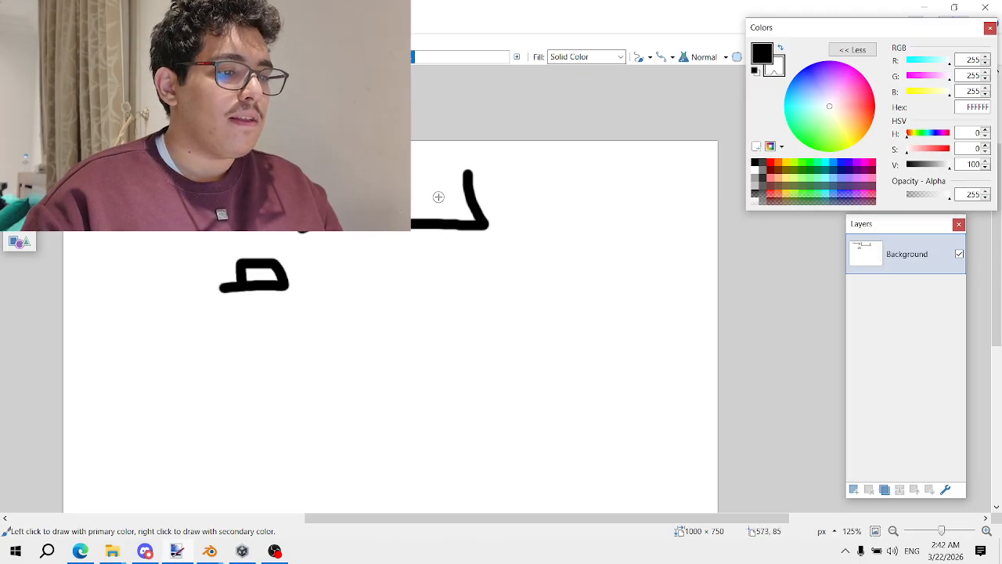
pyautogui.moveTo(490, 193)
pyautogui.mouseDown()
pyautogui.moveTo(570, 187)
pyautogui.moveTo(561, 205)
pyautogui.mouseUp()
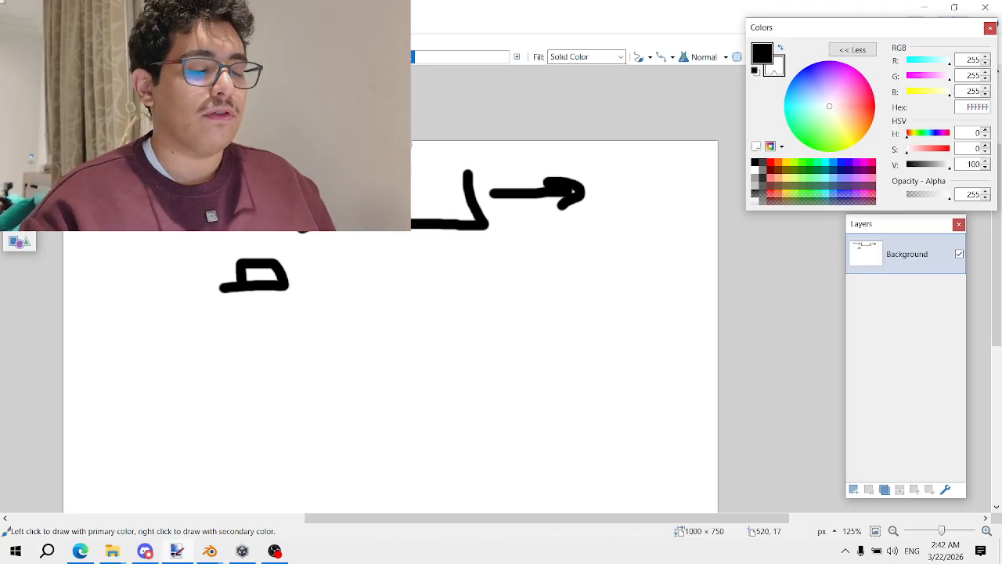
pyautogui.scroll(-1, 316, 267)
pyautogui.moveTo(270, 276); pyautogui.dragTo(377, 217, button='middle')
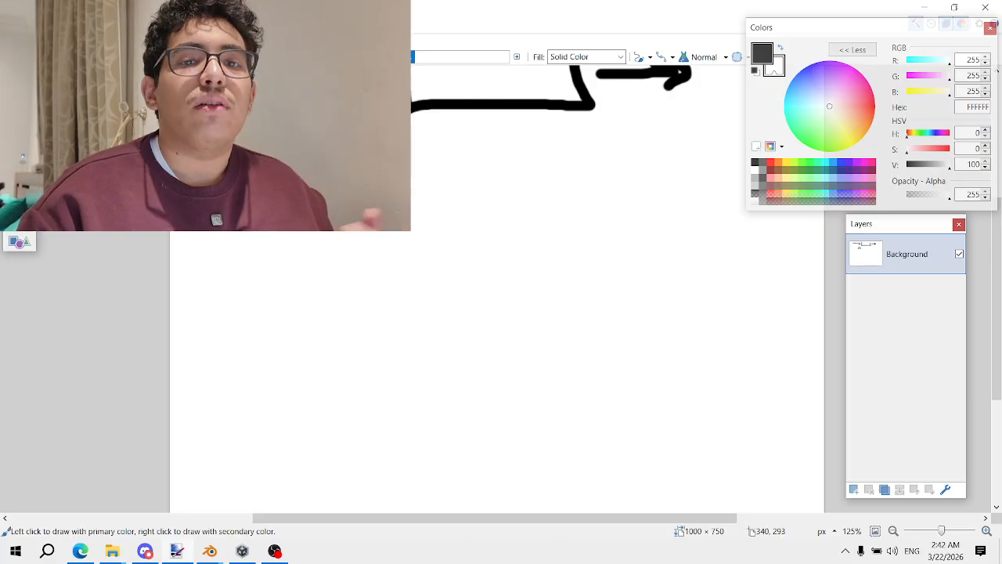
pyautogui.moveTo(357, 180)
pyautogui.mouseDown()
pyautogui.moveTo(427, 262)
pyautogui.moveTo(403, 252)
pyautogui.moveTo(444, 227)
pyautogui.moveTo(458, 236)
pyautogui.mouseUp()
pyautogui.hscroll(3, 470, 244)
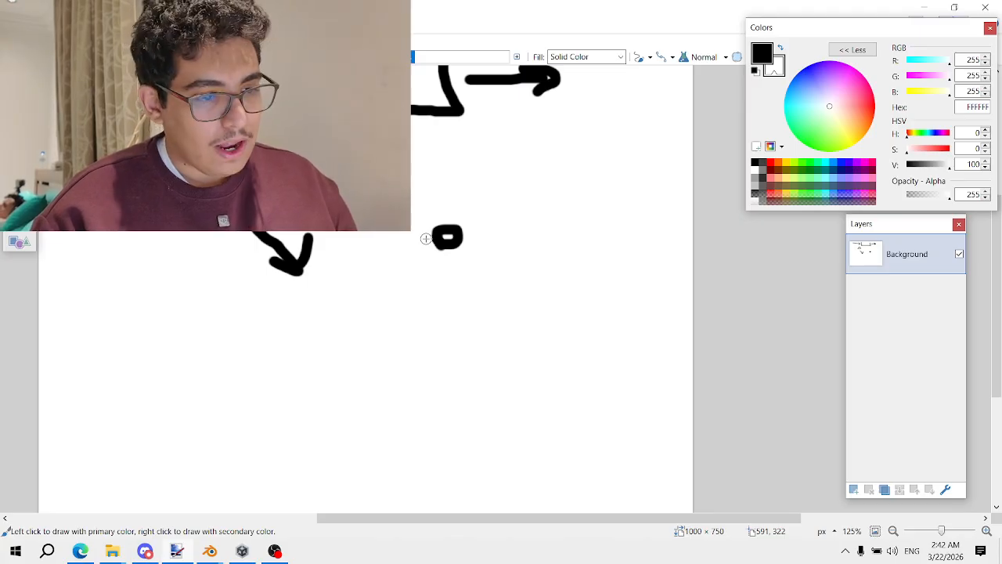
pyautogui.hotkey('alt', 'Tab')
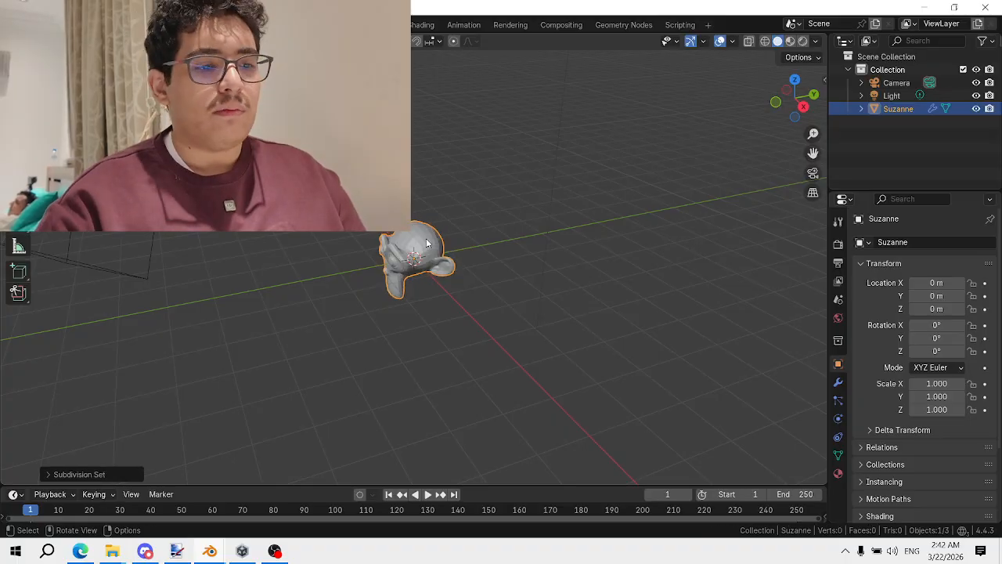
# Apply Shade Smooth to Suzanne
pyautogui.rightClick(428, 238)
pyautogui.click(428, 239)
pyautogui.scroll(1, 429, 261)
pyautogui.scroll(-1, 430, 260)
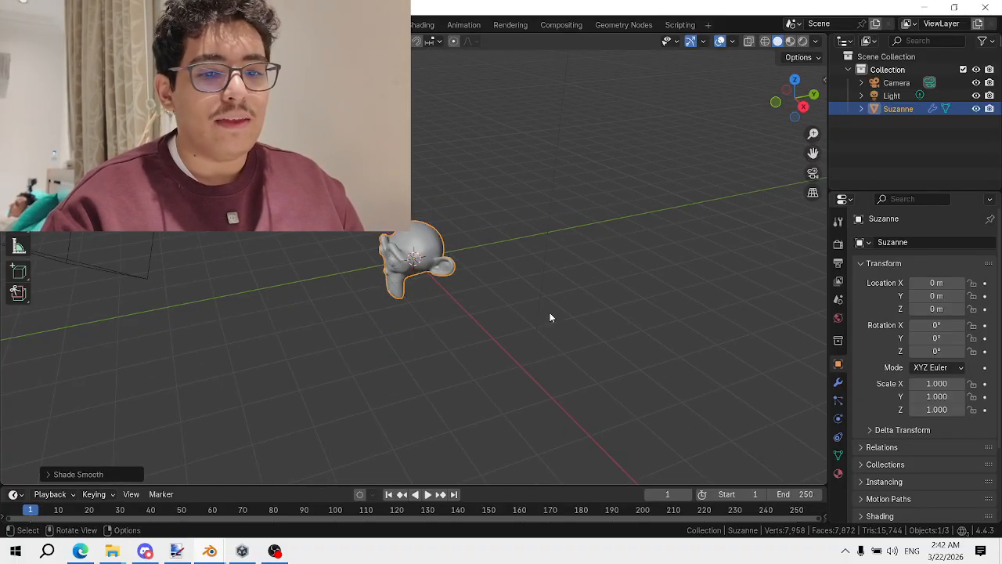
# Set the World background colour to a deep blue
pyautogui.click(837, 317)
pyautogui.click(932, 330)
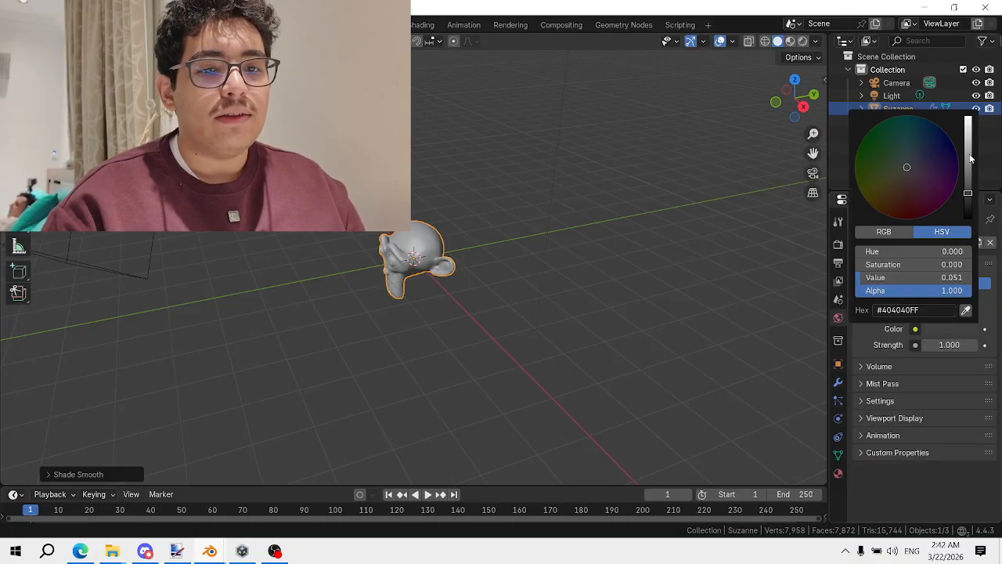
pyautogui.moveTo(969, 155); pyautogui.dragTo(955, 151)
# Switch the viewport to Rendered shading and orbit around Suzanne
pyautogui.press('z')
pyautogui.click(492, 229)
pyautogui.scroll(6, 437, 195)
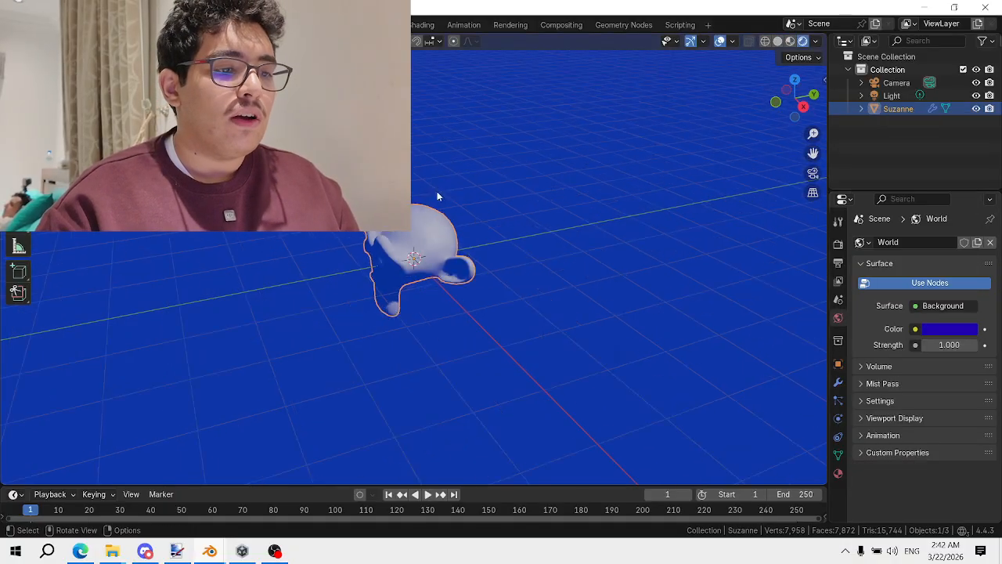
pyautogui.moveTo(419, 177); pyautogui.dragTo(447, 151, button='middle')
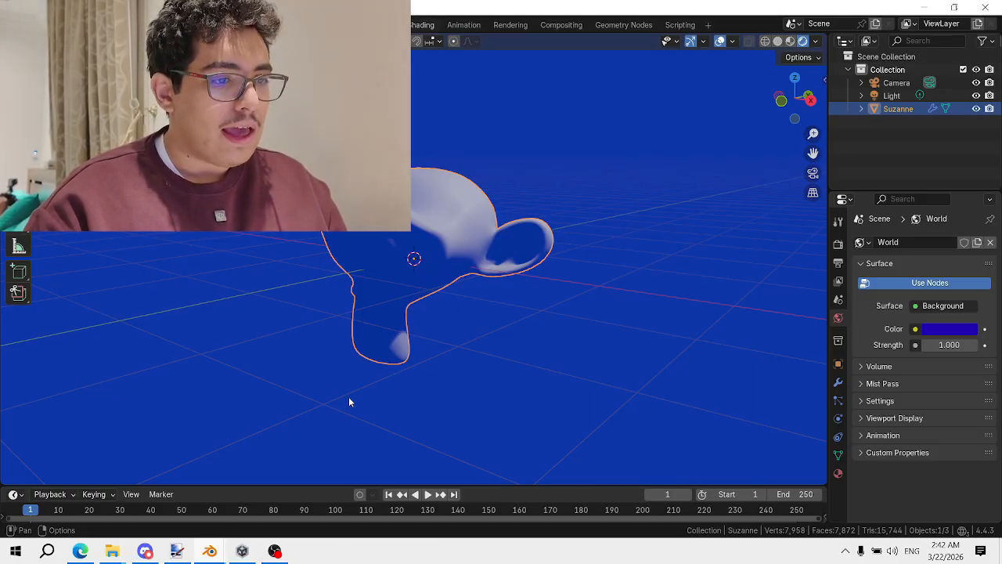
# In the Shading workspace, give Suzanne the existing Material and delete its Principled BSDF
pyautogui.click(422, 25)
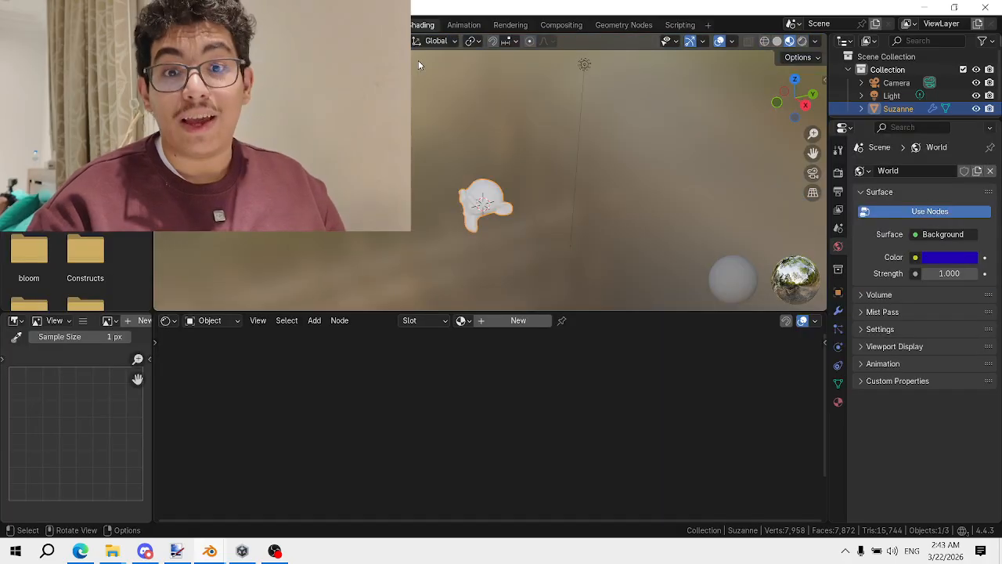
pyautogui.click(460, 320)
pyautogui.click(492, 340)
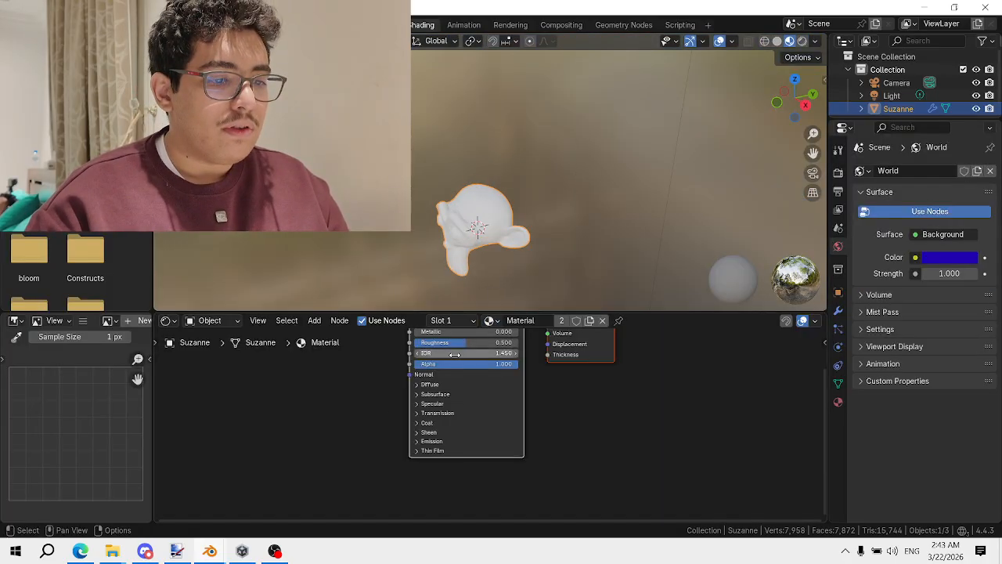
pyautogui.moveTo(527, 349); pyautogui.dragTo(289, 367)
pyautogui.scroll(4, 383, 299)
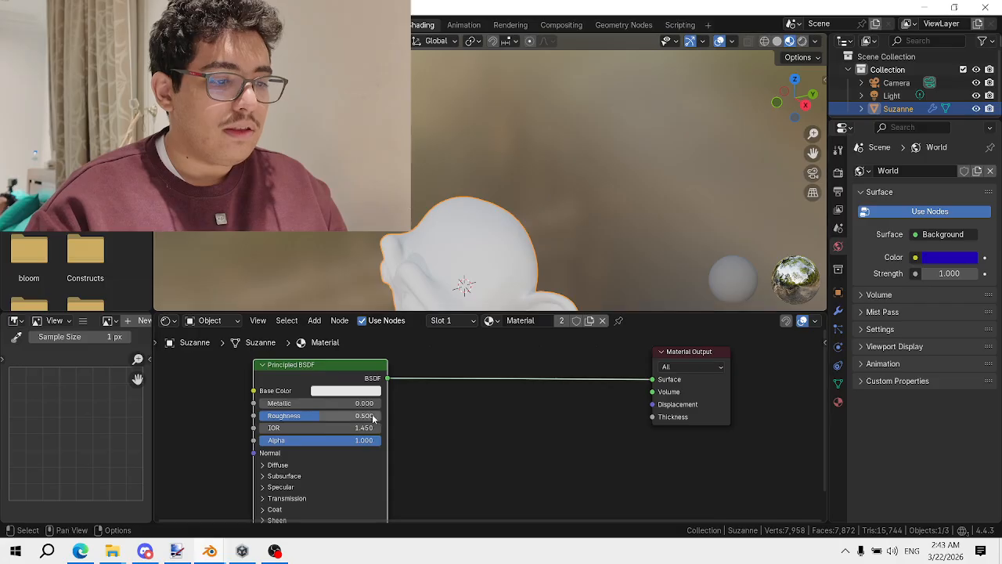
pyautogui.moveTo(262, 383); pyautogui.dragTo(479, 372, button='middle')
pyautogui.press('x')
# Add a Diffuse BSDF node and link it to the Material Output
pyautogui.hotkey('shift', 'a')
pyautogui.click(468, 335)
pyautogui.write('dif')
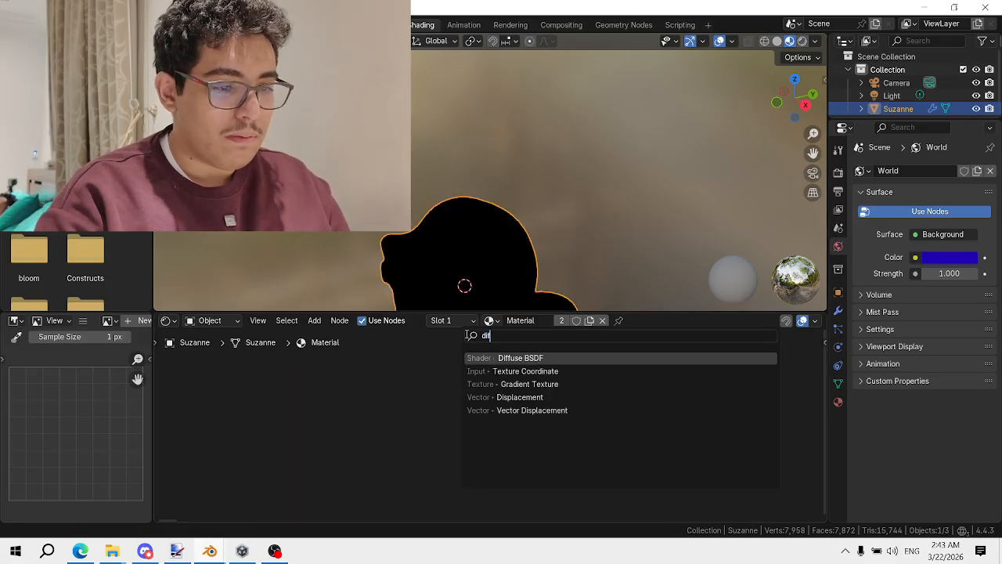
pyautogui.press('Return')
pyautogui.click(474, 340)
pyautogui.keyDown('ctrl'); pyautogui.keyDown('shift'); pyautogui.click(503, 341); pyautogui.keyUp('shift'); pyautogui.keyUp('ctrl')
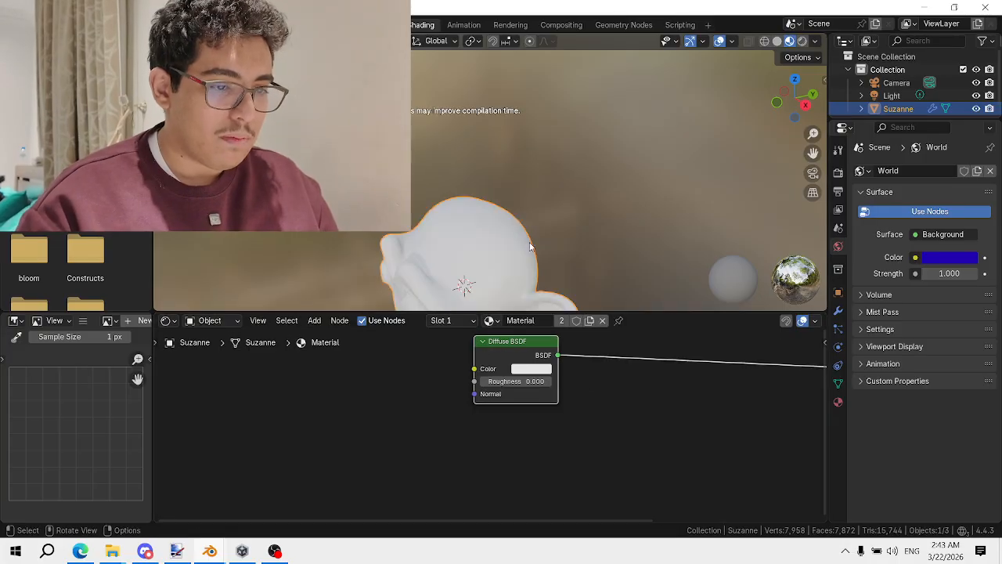
pyautogui.keyDown('shift'); pyautogui.moveTo(529, 245); pyautogui.dragTo(551, 188, button='middle'); pyautogui.keyUp('shift')
pyautogui.scroll(-2, 540, 380)
pyautogui.moveTo(524, 349); pyautogui.dragTo(426, 384, button='middle')
pyautogui.scroll(2, 426, 385)
# Insert an RGB Curves node on the Diffuse-to-output link
pyautogui.hotkey('shift', 'a')
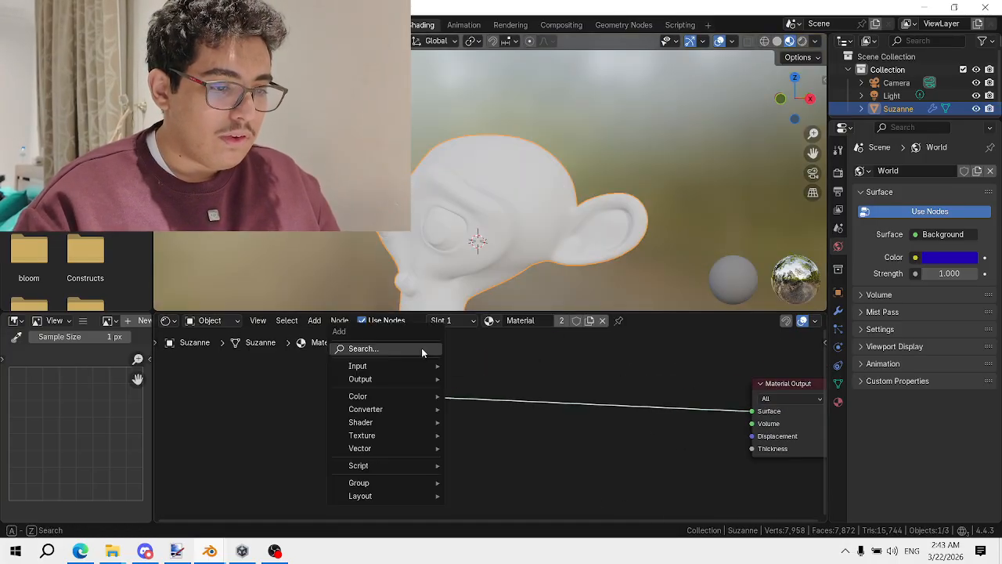
pyautogui.click(422, 347)
pyautogui.write('curv')
pyautogui.press('Return')
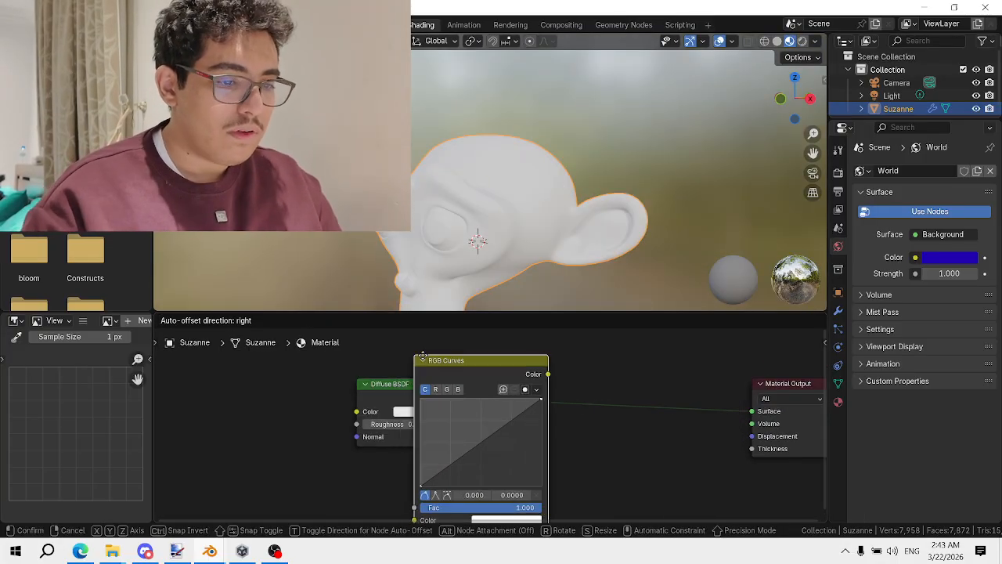
pyautogui.click(448, 344)
pyautogui.moveTo(512, 356); pyautogui.dragTo(599, 366)
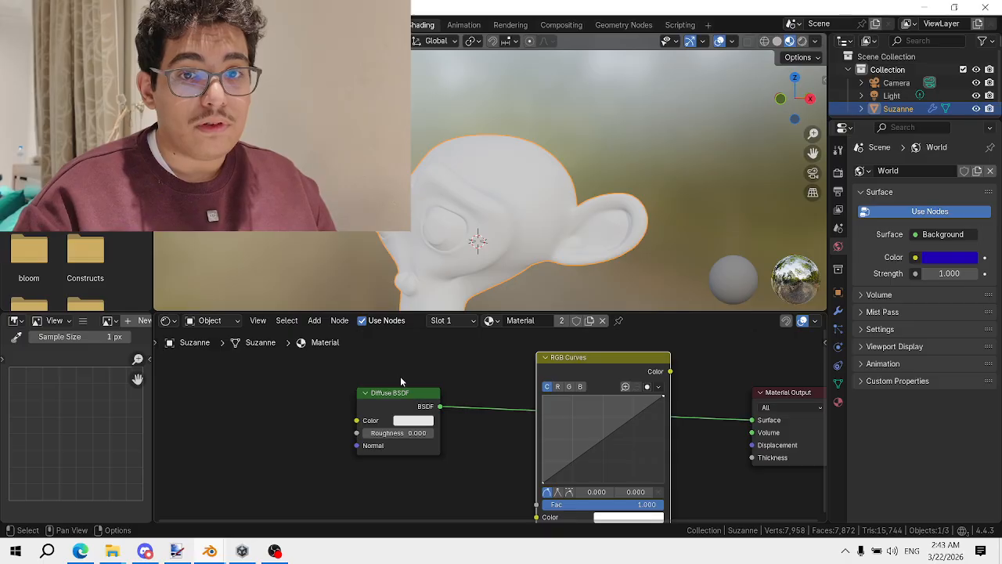
# Insert a Shader to RGB node between Diffuse BSDF and RGB Curves, feeding the output
pyautogui.click(395, 395)
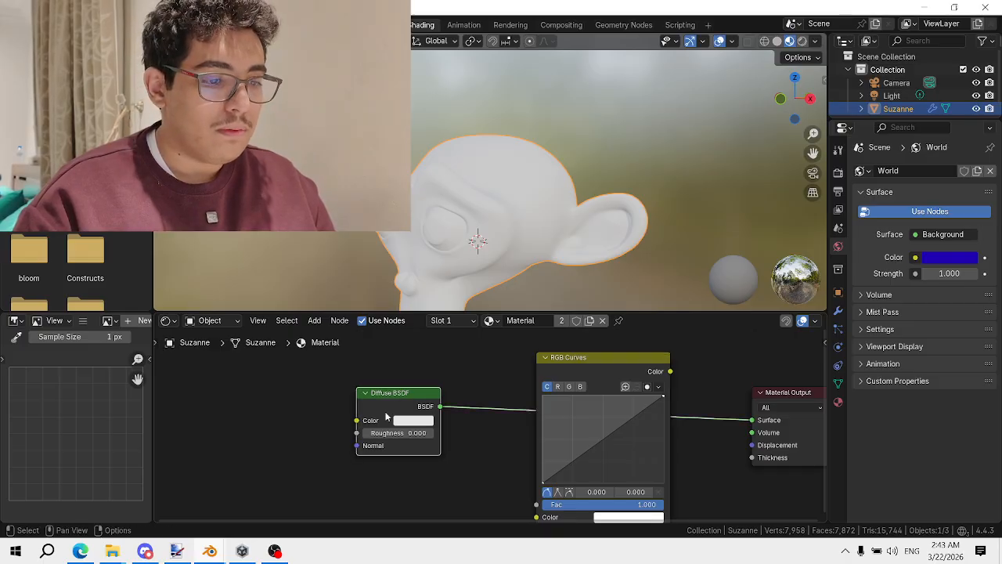
pyautogui.hotkey('shift', 'a')
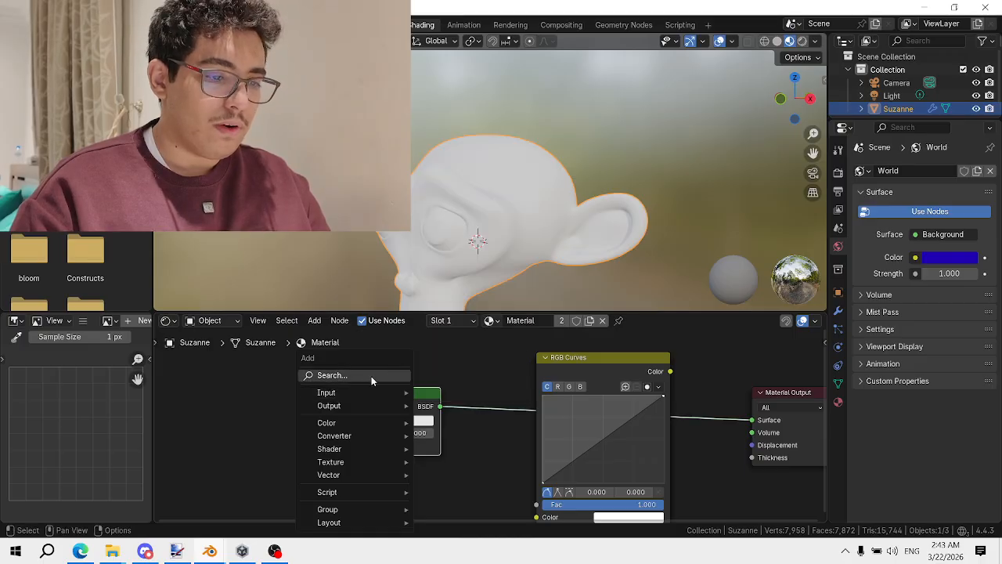
pyautogui.click(371, 376)
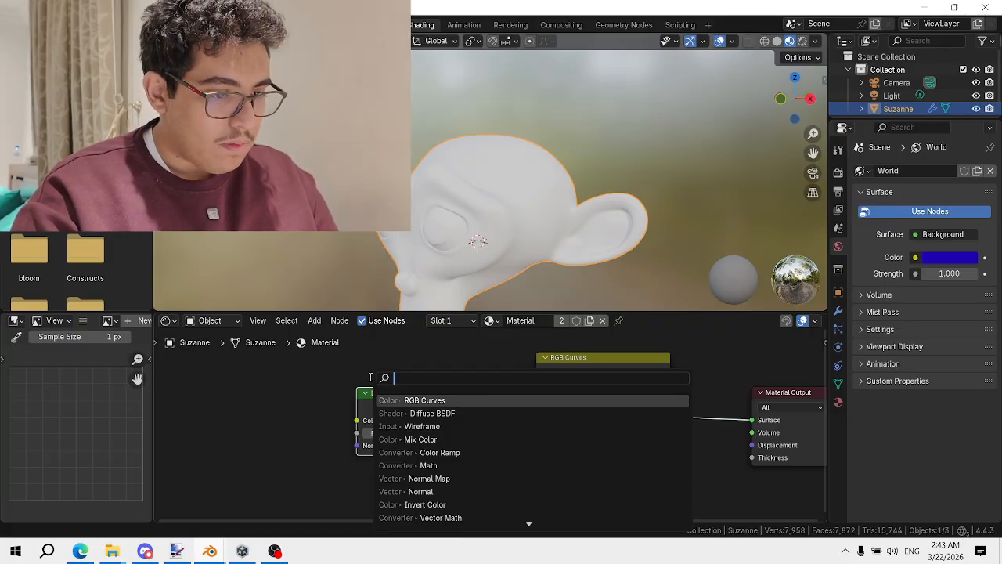
pyautogui.write('rgb')
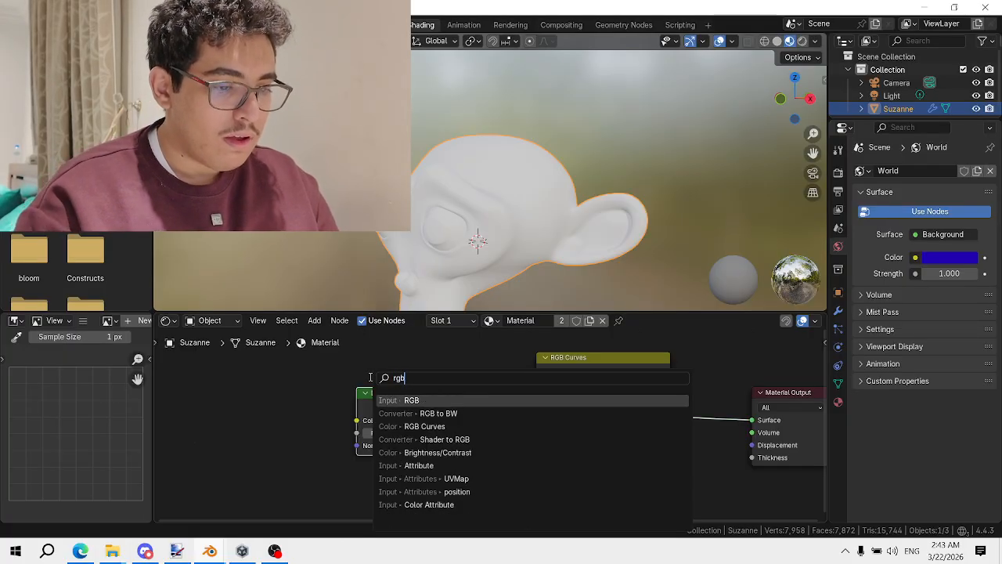
pyautogui.press('Down')
pyautogui.press('Down')
pyautogui.press('Down')
pyautogui.press('Down')
pyautogui.press('Down')
pyautogui.press('BackSpace')
pyautogui.press('BackSpace')
pyautogui.press('BackSpace')
pyautogui.write('shade')
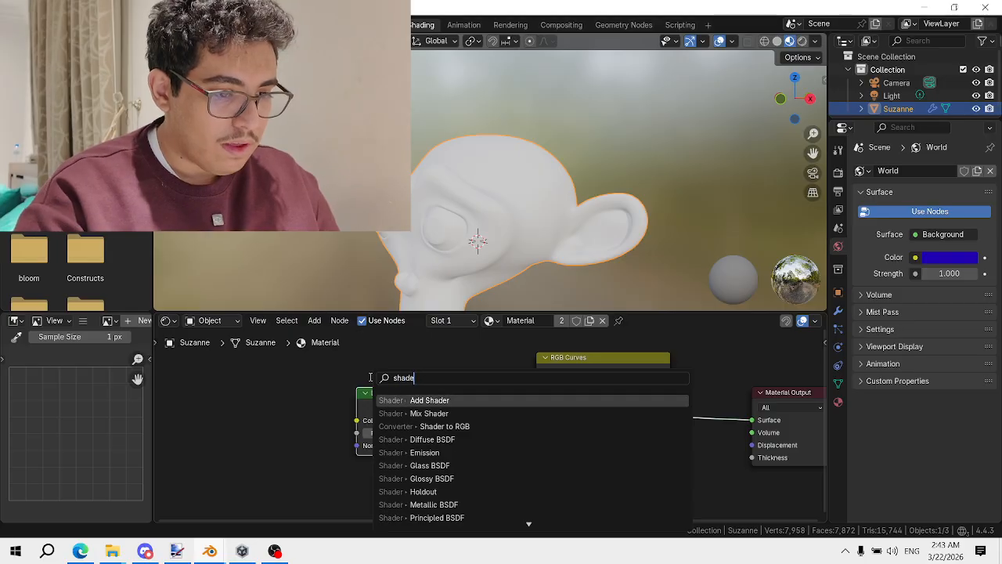
pyautogui.write('r')
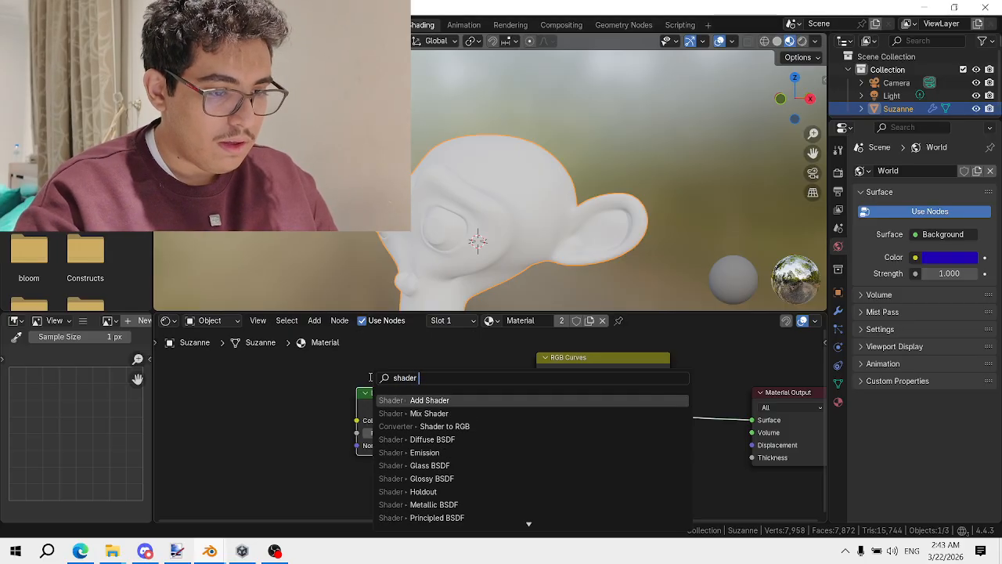
pyautogui.write(' t')
pyautogui.press('Return')
pyautogui.click(540, 393)
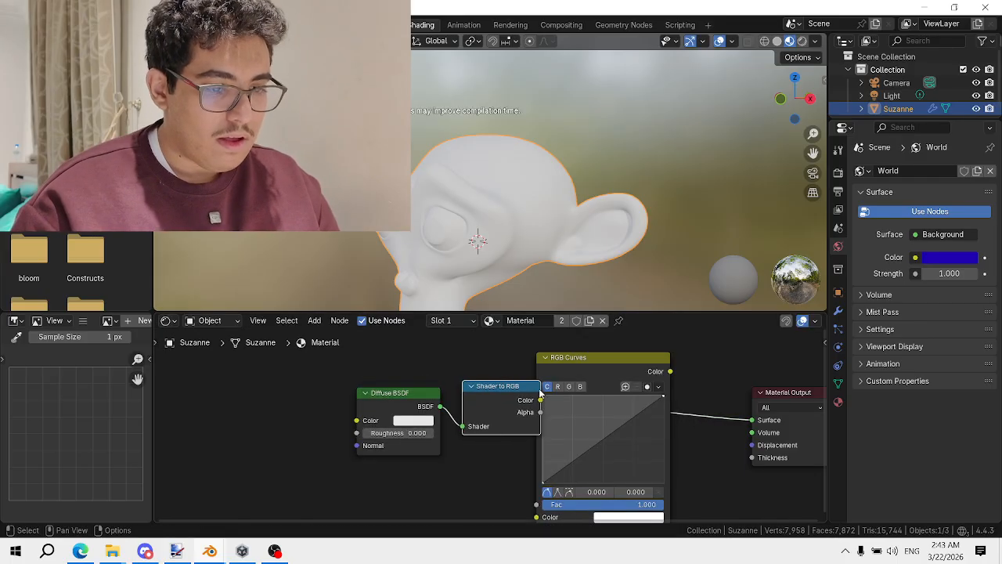
pyautogui.moveTo(590, 362); pyautogui.dragTo(632, 335)
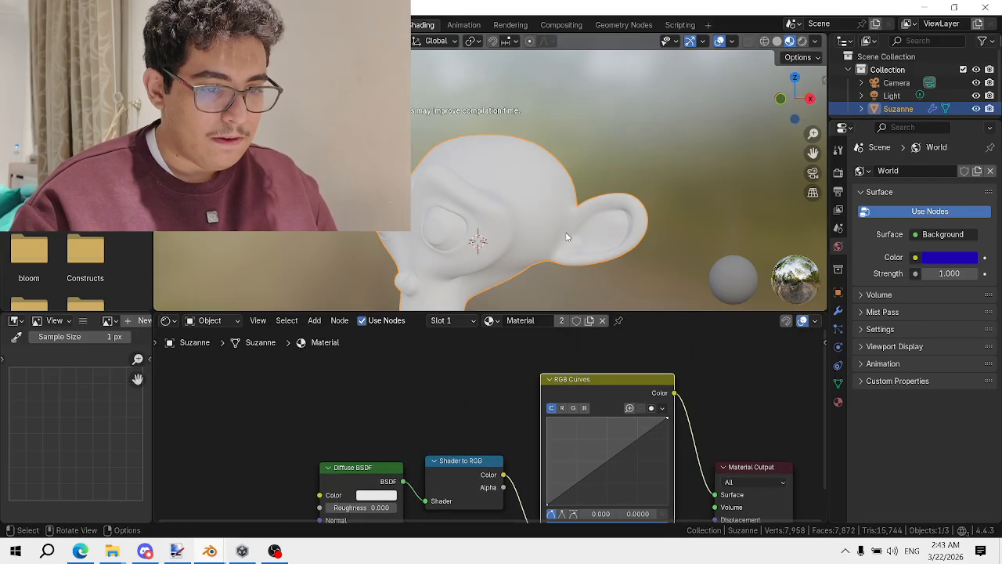
# Switch the viewport to Rendered shading to view the new node chain's result
pyautogui.moveTo(532, 174)
pyautogui.mouseDown(button='middle')
pyautogui.moveTo(586, 167)
pyautogui.moveTo(524, 180)
pyautogui.mouseUp(button='middle')
pyautogui.scroll(3, 533, 148)
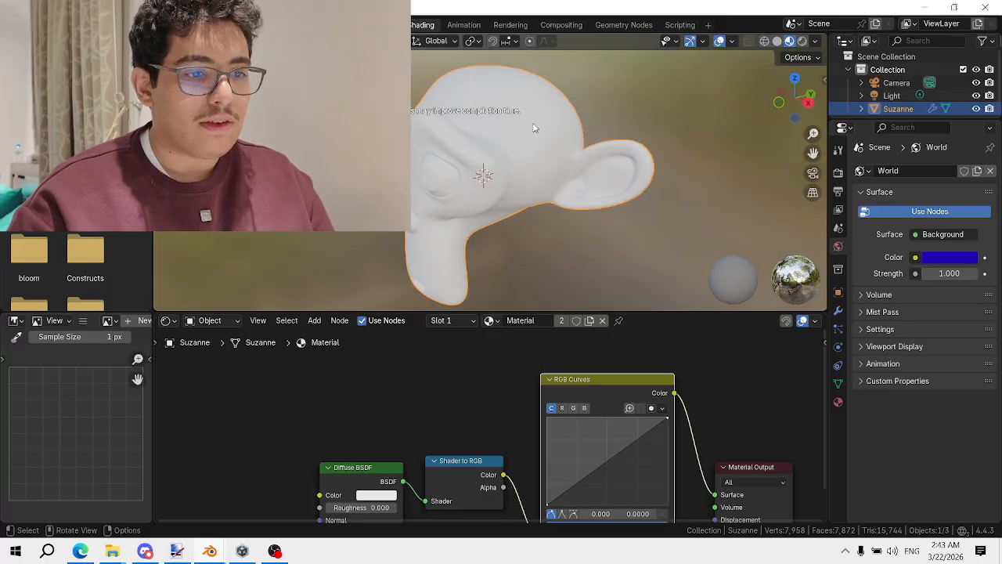
pyautogui.press('z')
pyautogui.click(533, 51)
pyautogui.moveTo(613, 465); pyautogui.dragTo(582, 381, button='middle')
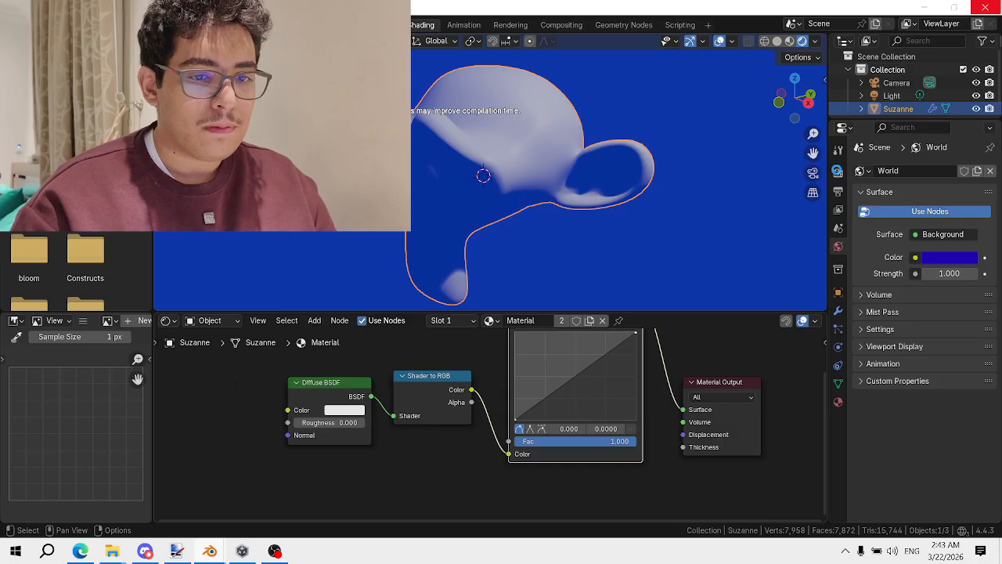
# Set the Color Management view transform to Standard
pyautogui.click(837, 172)
pyautogui.click(898, 514)
pyautogui.scroll(-5, 955, 460)
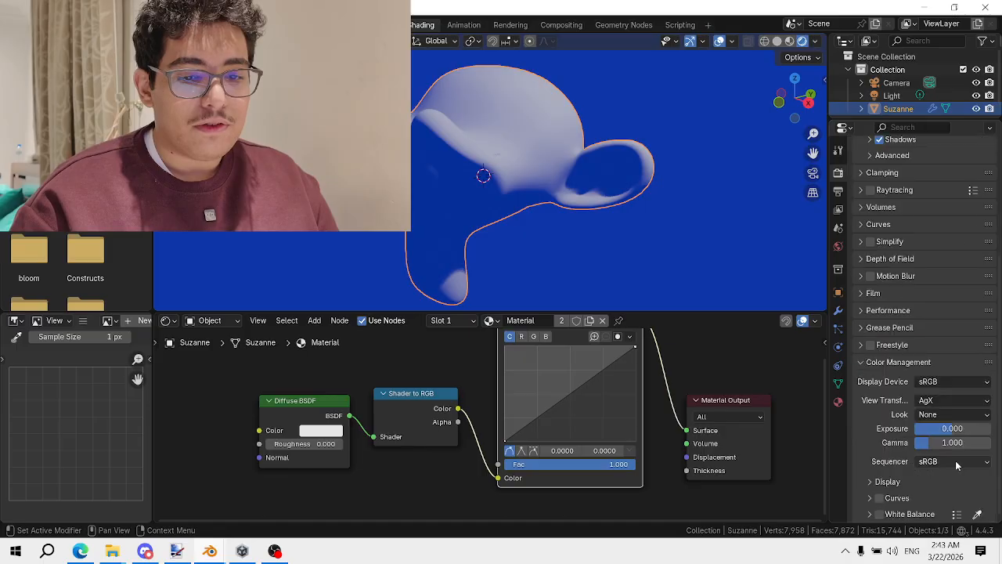
pyautogui.click(954, 400)
pyautogui.click(950, 415)
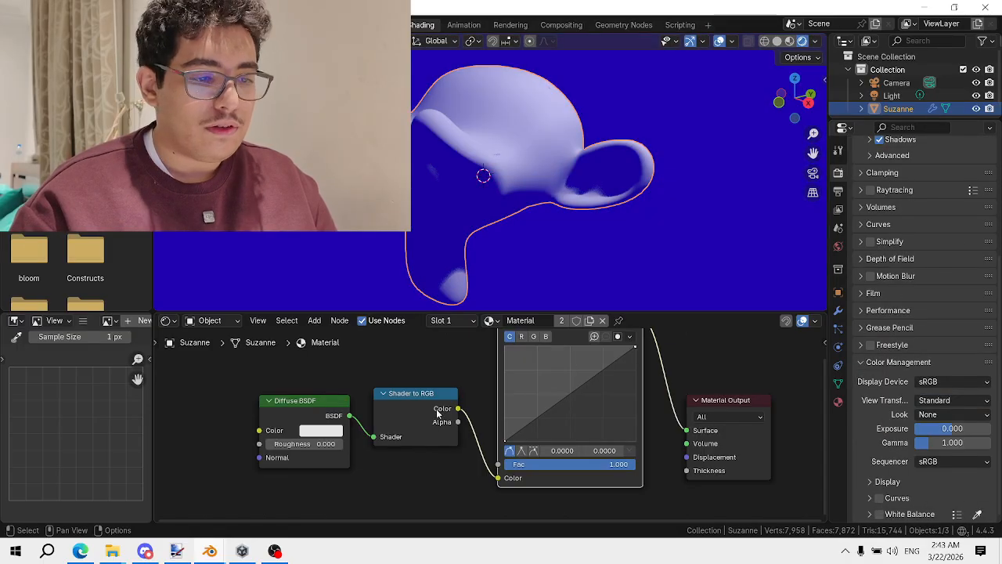
# Add the first RGB curve points with sharp vector corners to start the stair steps
pyautogui.scroll(2, 485, 423)
pyautogui.moveTo(561, 404); pyautogui.dragTo(530, 393)
pyautogui.click(536, 457)
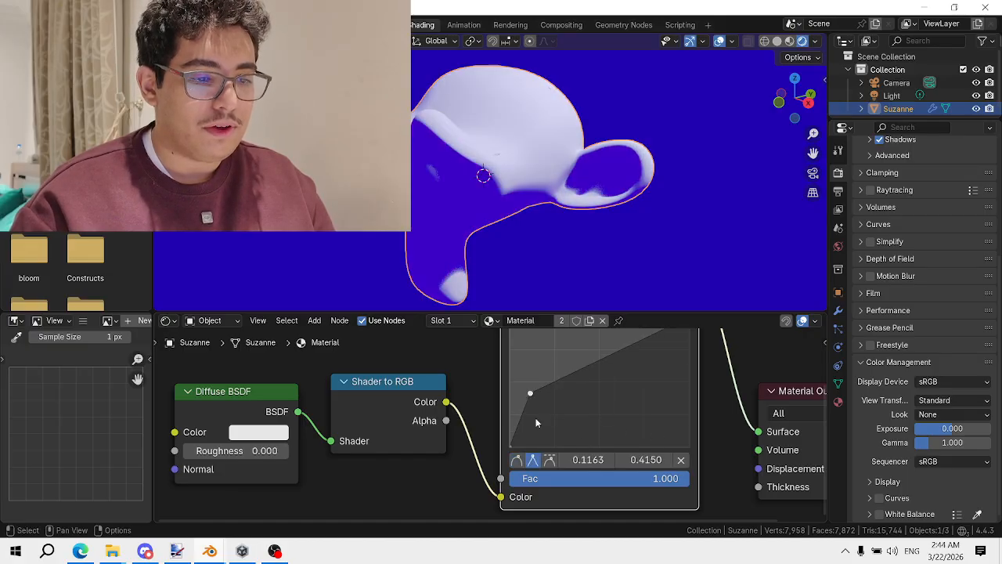
pyautogui.click(531, 397)
pyautogui.moveTo(532, 398); pyautogui.dragTo(658, 390)
pyautogui.click(533, 460)
pyautogui.moveTo(658, 390); pyautogui.dragTo(571, 437, button='middle')
pyautogui.moveTo(581, 435)
pyautogui.mouseDown()
pyautogui.moveTo(553, 366)
pyautogui.moveTo(540, 443)
pyautogui.mouseUp()
pyautogui.click(533, 396)
pyautogui.click(444, 506)
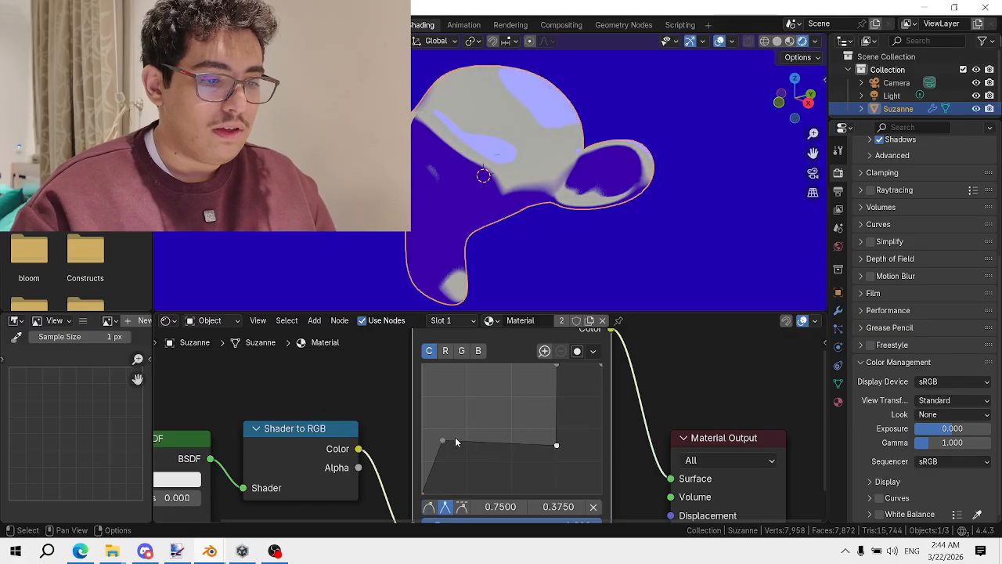
# Refine the stepped curve: right point at 0.75, a corner at 0.25/0.5, left end lowered
pyautogui.moveTo(456, 442); pyautogui.dragTo(488, 380)
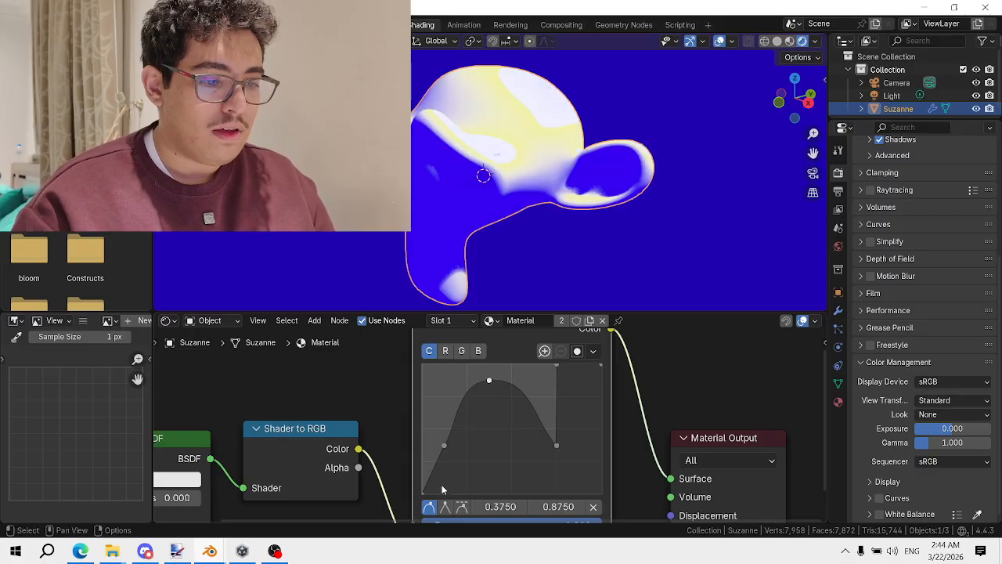
pyautogui.click(445, 507)
pyautogui.moveTo(556, 444); pyautogui.dragTo(556, 395)
pyautogui.moveTo(488, 381)
pyautogui.mouseDown()
pyautogui.moveTo(511, 382)
pyautogui.moveTo(511, 396)
pyautogui.mouseUp()
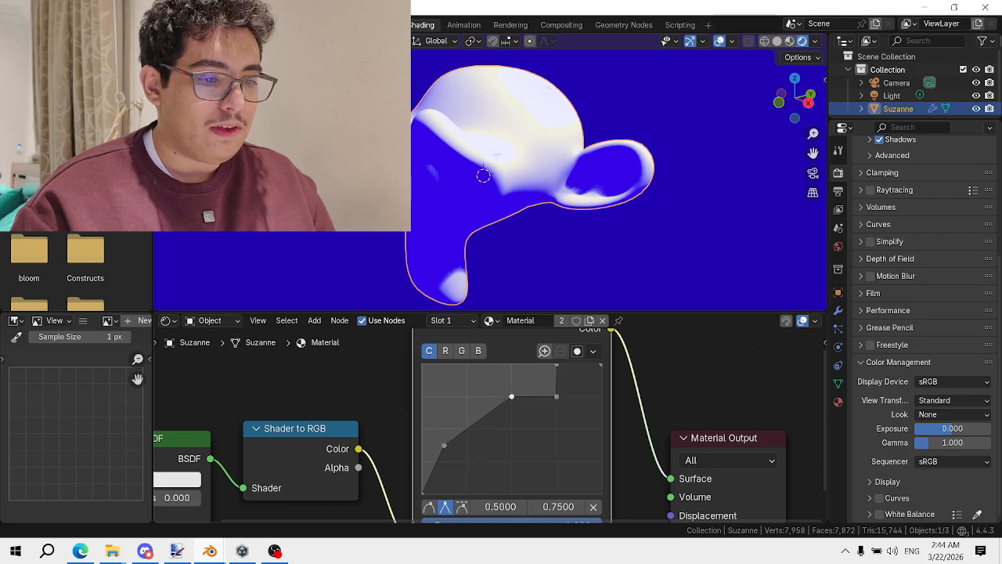
pyautogui.moveTo(503, 452); pyautogui.dragTo(510, 418, button='middle')
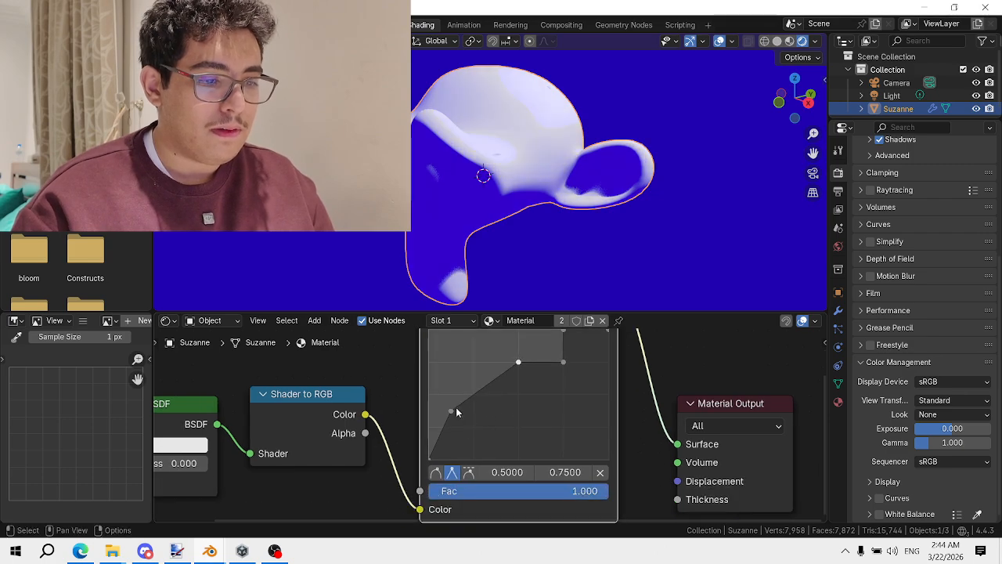
pyautogui.click(451, 410)
pyautogui.moveTo(469, 400); pyautogui.dragTo(518, 394)
pyautogui.click(452, 472)
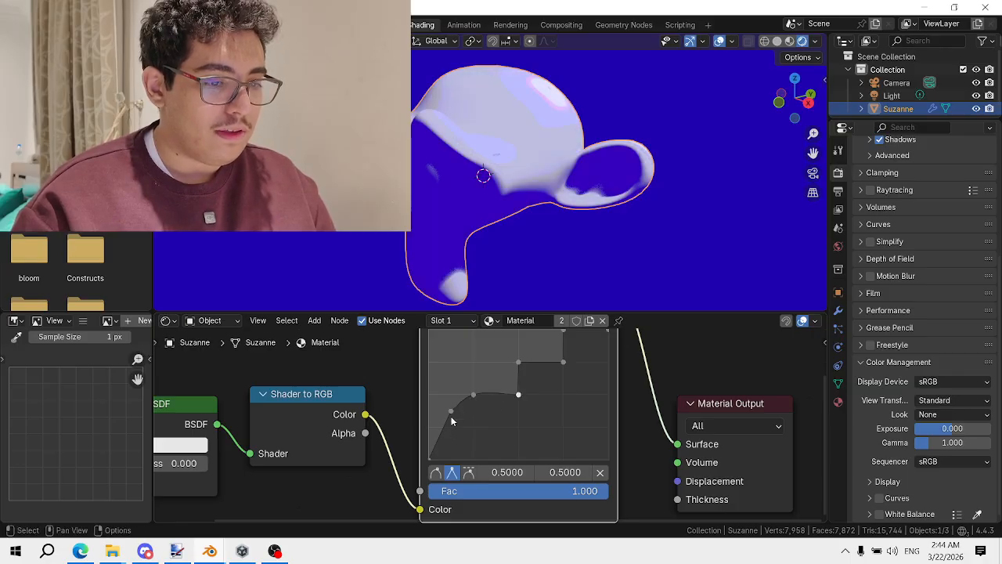
pyautogui.moveTo(450, 421); pyautogui.dragTo(429, 393)
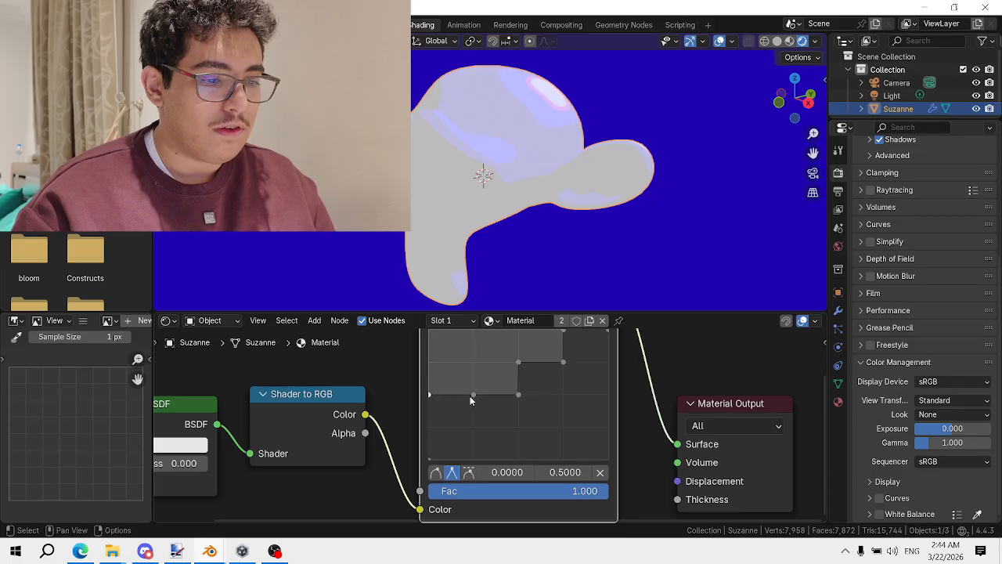
pyautogui.keyDown('ctrl'); pyautogui.moveTo(432, 393); pyautogui.dragTo(440, 421); pyautogui.keyUp('ctrl')
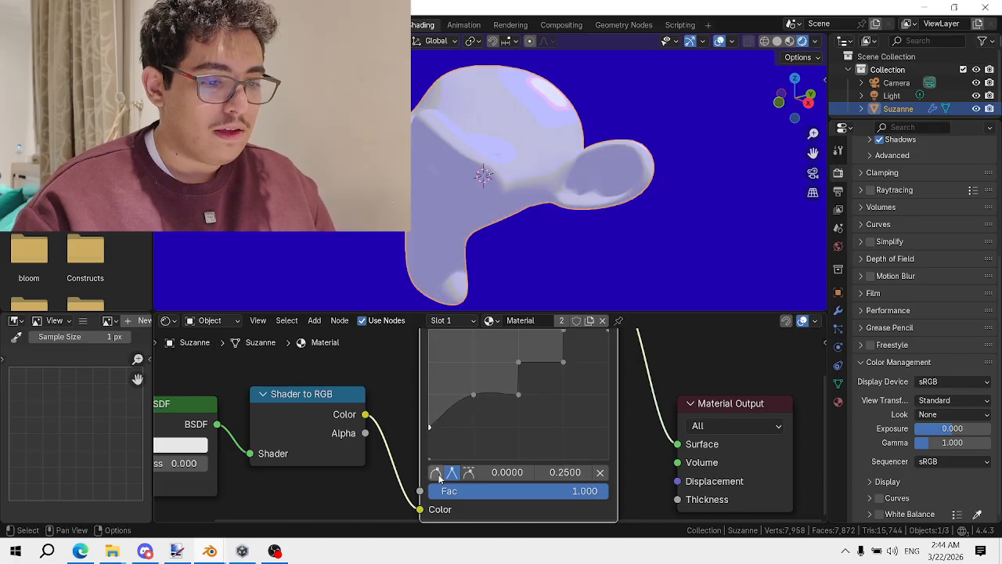
pyautogui.click(452, 412)
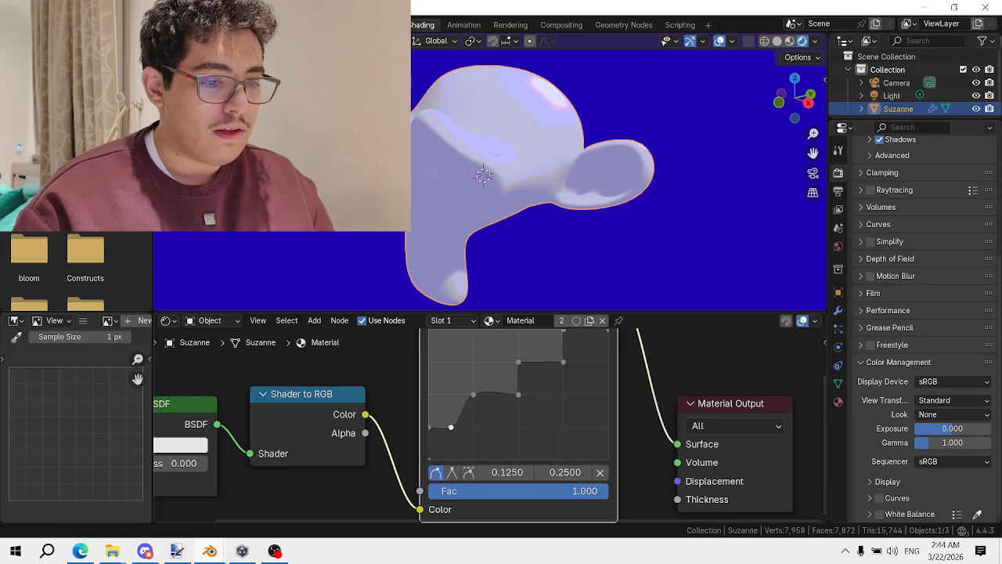
pyautogui.moveTo(451, 427)
pyautogui.keyDown('ctrl'); pyautogui.mouseDown()
pyautogui.moveTo(496, 427)
pyautogui.moveTo(451, 426)
pyautogui.mouseUp(); pyautogui.keyUp('ctrl')
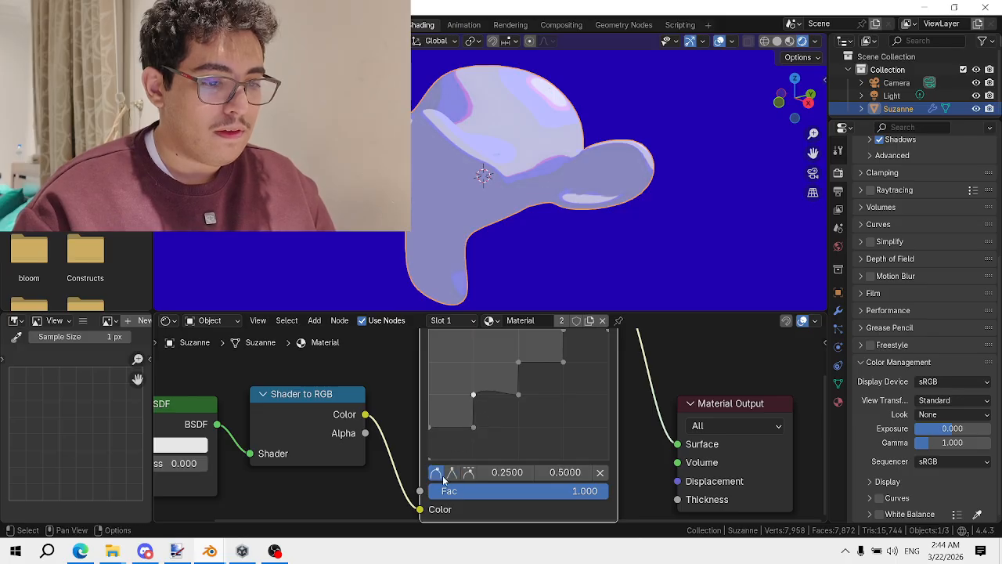
# Orbit and zoom to inspect Suzanne's banded toon shading
pyautogui.moveTo(595, 210)
pyautogui.mouseDown(button='middle')
pyautogui.moveTo(581, 196)
pyautogui.moveTo(628, 189)
pyautogui.moveTo(581, 205)
pyautogui.mouseUp(button='middle')
pyautogui.scroll(-2, 578, 349)
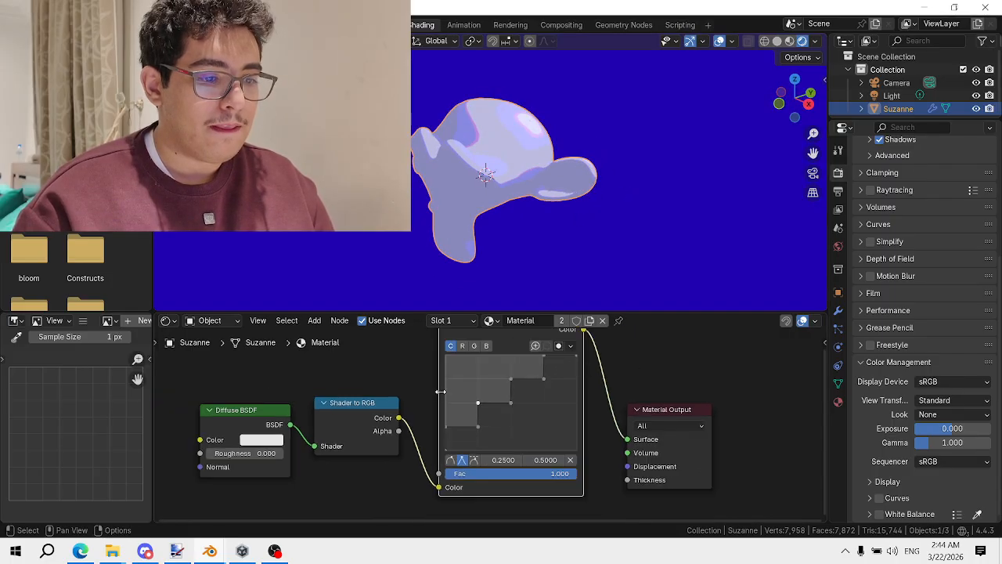
pyautogui.scroll(2, 441, 391)
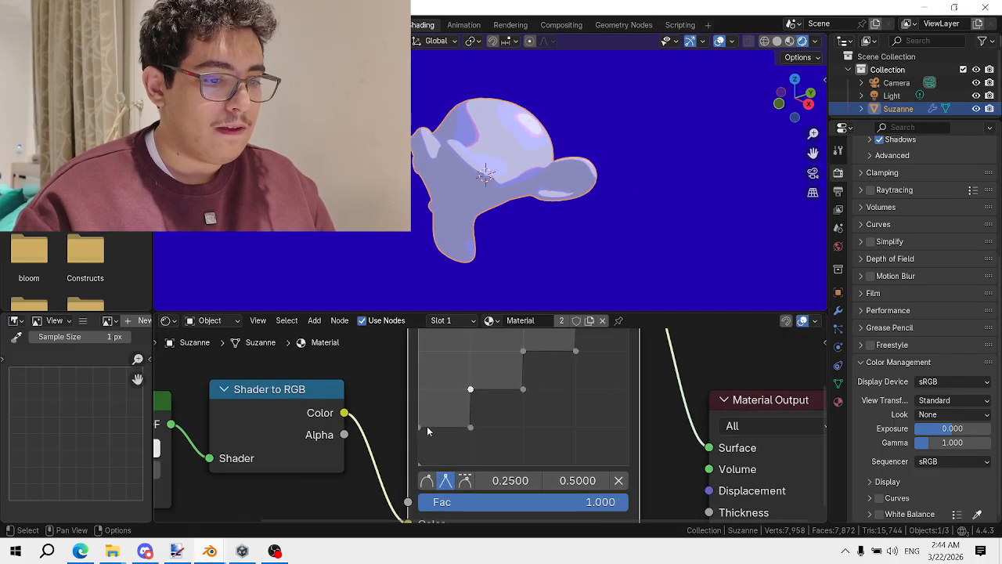
pyautogui.scroll(-2, 485, 406)
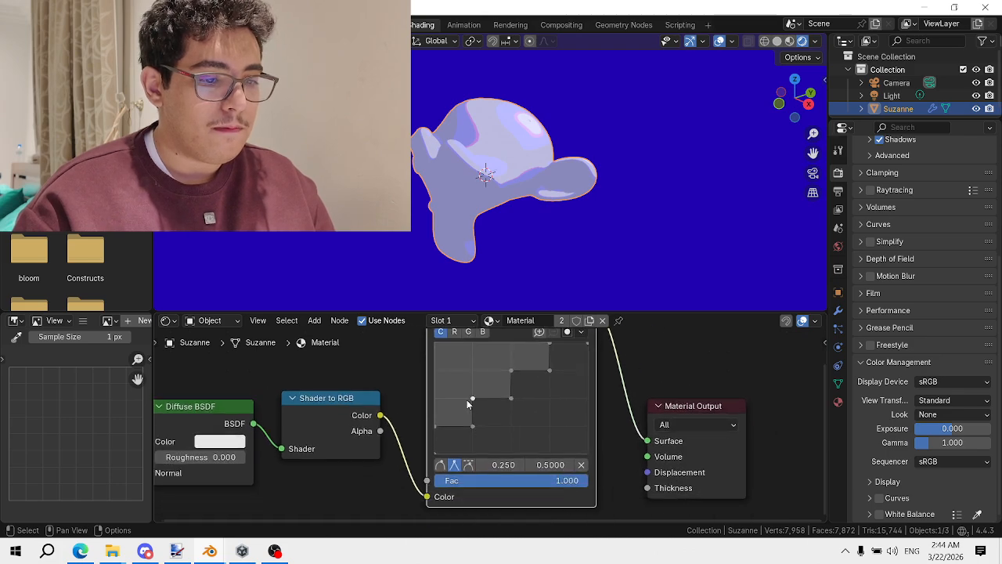
pyautogui.scroll(2, 467, 403)
# Add a low curve step at 0.125/0.25, undoing an accidental nudge
pyautogui.moveTo(429, 426)
pyautogui.mouseDown()
pyautogui.moveTo(439, 426)
pyautogui.moveTo(415, 433)
pyautogui.moveTo(413, 451)
pyautogui.moveTo(441, 470)
pyautogui.mouseUp()
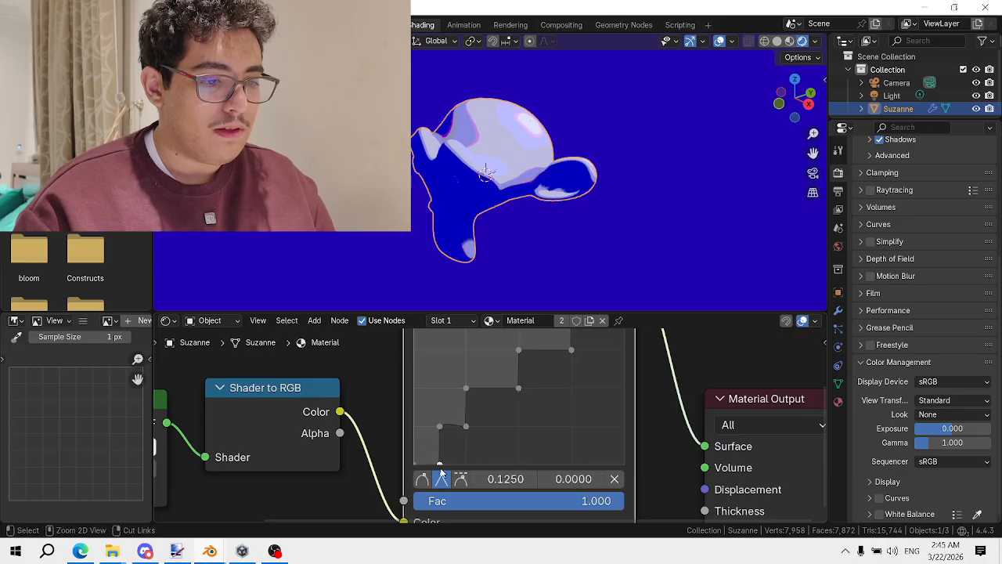
pyautogui.moveTo(442, 430); pyautogui.dragTo(439, 430)
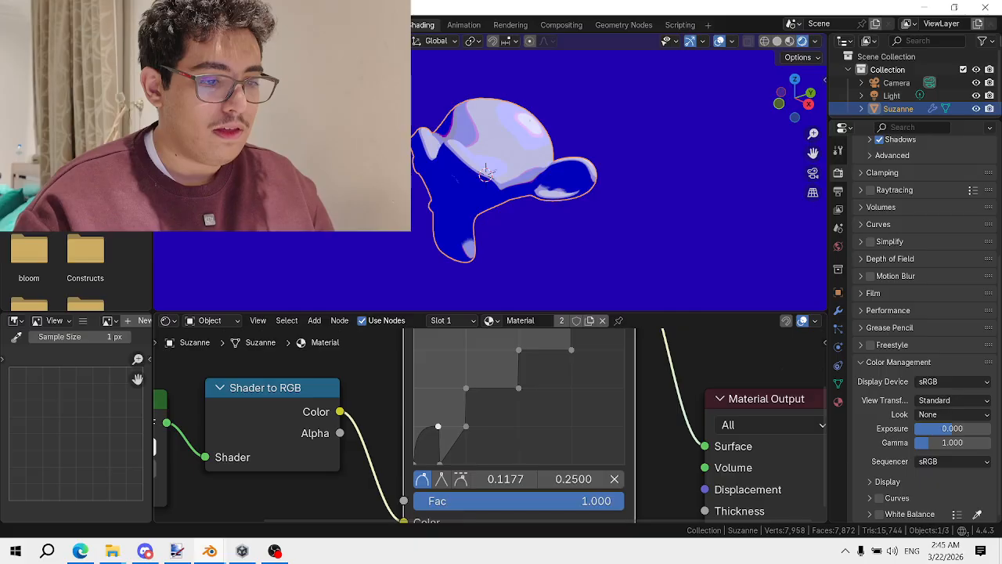
pyautogui.hotkey('ctrl', 'z')
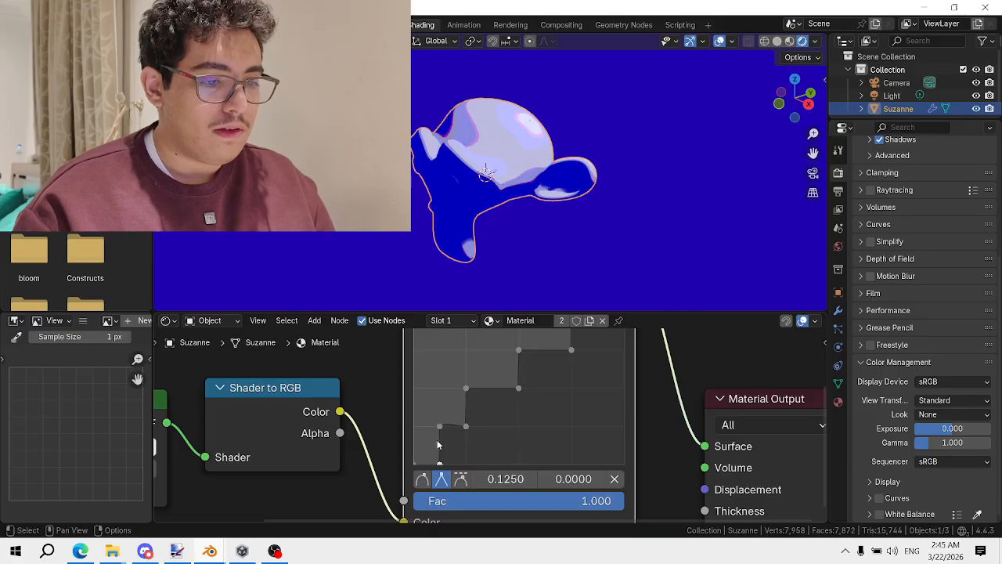
pyautogui.click(438, 429)
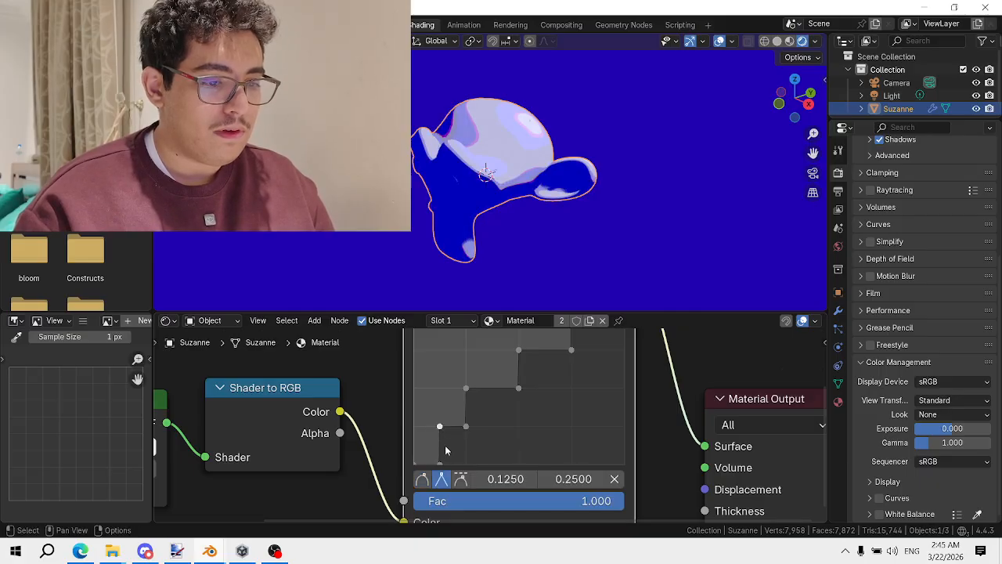
pyautogui.moveTo(439, 426); pyautogui.dragTo(439, 426)
# Orbit and zoom around Suzanne to inspect the lifted dark band
pyautogui.scroll(-4, 613, 205)
pyautogui.moveTo(613, 205); pyautogui.dragTo(541, 303, button='middle')
pyautogui.scroll(3, 587, 153)
pyautogui.scroll(3, 540, 200)
pyautogui.moveTo(546, 236); pyautogui.dragTo(548, 171, button='middle')
pyautogui.scroll(-3, 566, 182)
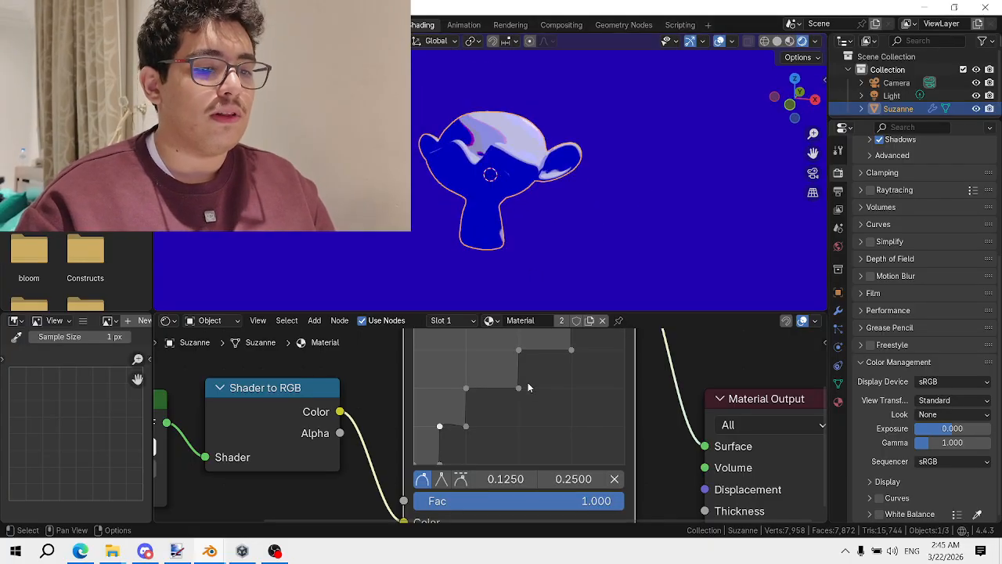
pyautogui.moveTo(523, 209); pyautogui.dragTo(475, 213, button='middle')
pyautogui.scroll(3, 480, 205)
# Rotate Suzanne to face forward and select the Light to show its settings
pyautogui.press('r')
pyautogui.press('r')
pyautogui.click(583, 155)
pyautogui.scroll(-2, 582, 174)
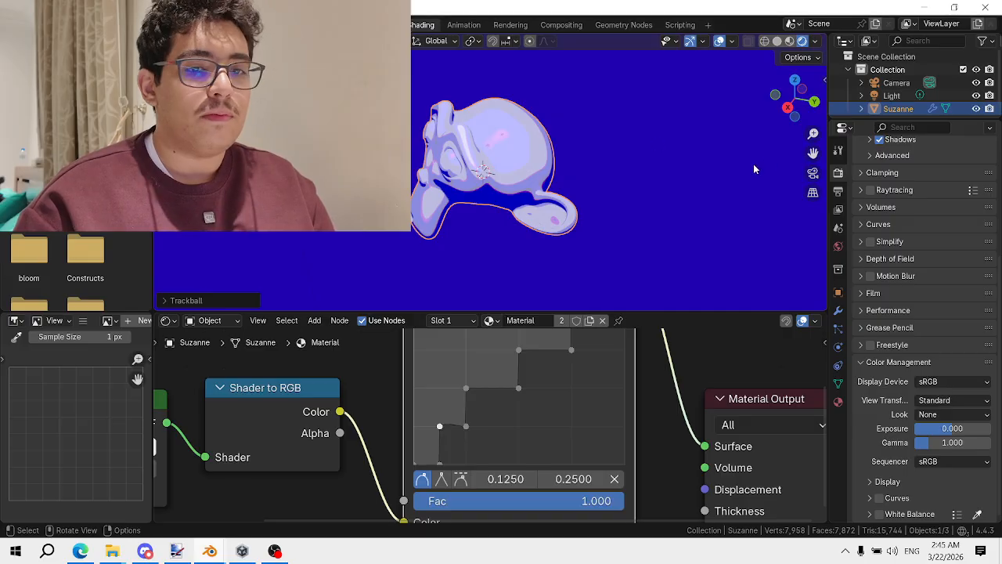
pyautogui.click(920, 95)
pyautogui.scroll(-2, 438, 153)
# Cancel the light move, select Suzanne, and add a Principled BSDF node to her material
pyautogui.press('g')
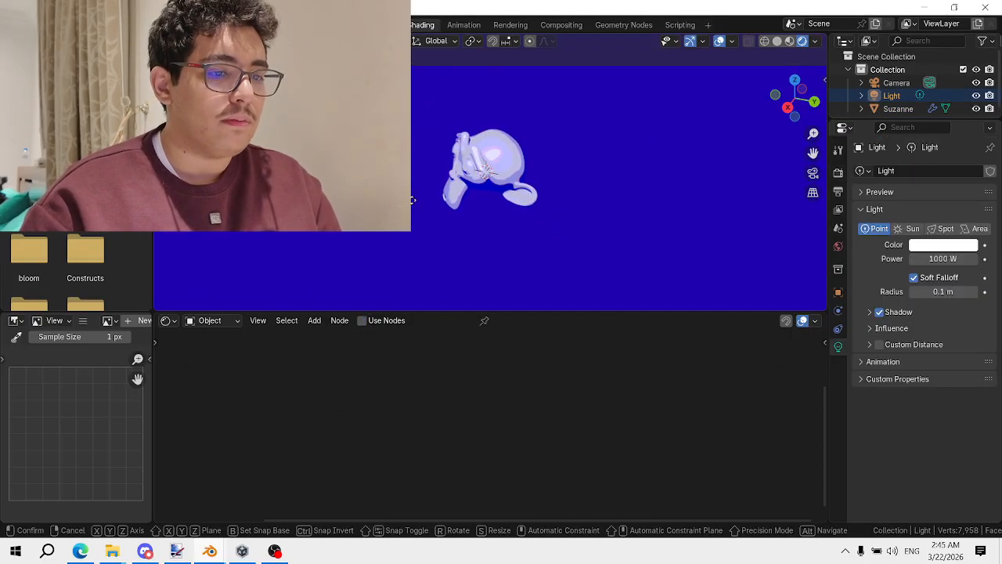
pyautogui.rightClick(494, 83)
pyautogui.click(470, 181)
pyautogui.scroll(-3, 454, 422)
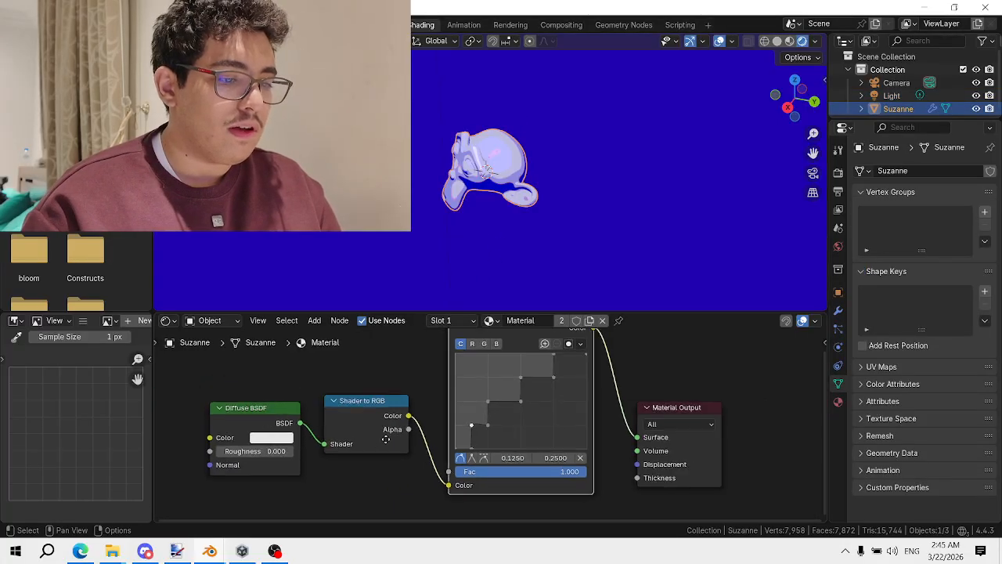
pyautogui.moveTo(385, 436); pyautogui.dragTo(545, 404, button='middle')
pyautogui.scroll(1, 454, 375)
pyautogui.hotkey('shift', 'a')
pyautogui.click(439, 367)
pyautogui.write('princ')
pyautogui.press('Return')
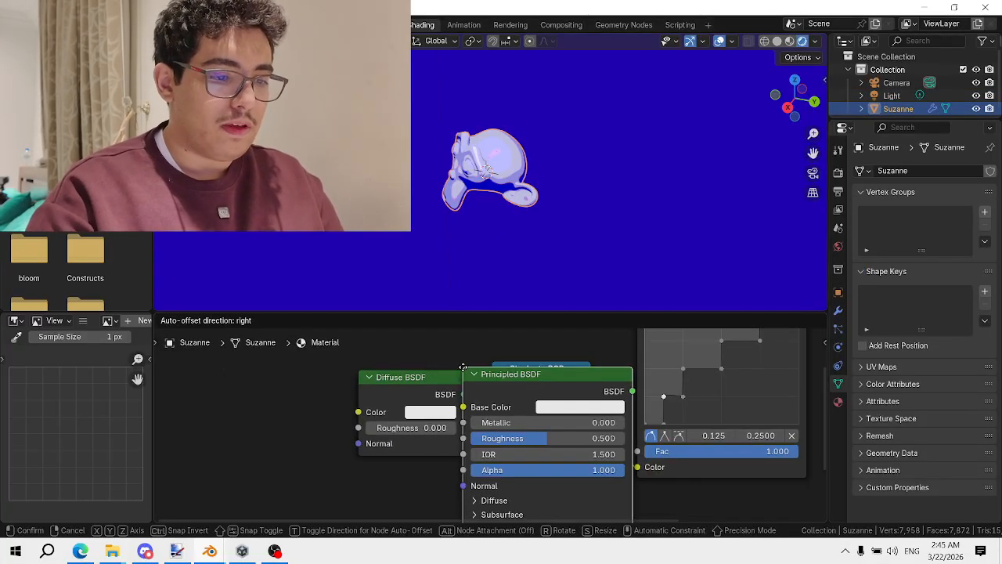
# Place the Principled BSDF left of Shader to RGB and connect it into that node
pyautogui.click(335, 377)
pyautogui.moveTo(403, 379); pyautogui.dragTo(330, 401)
pyautogui.hotkey('ctrl', 'z')
pyautogui.hotkey('ctrl', 'z')
pyautogui.hotkey('ctrl', 'z')
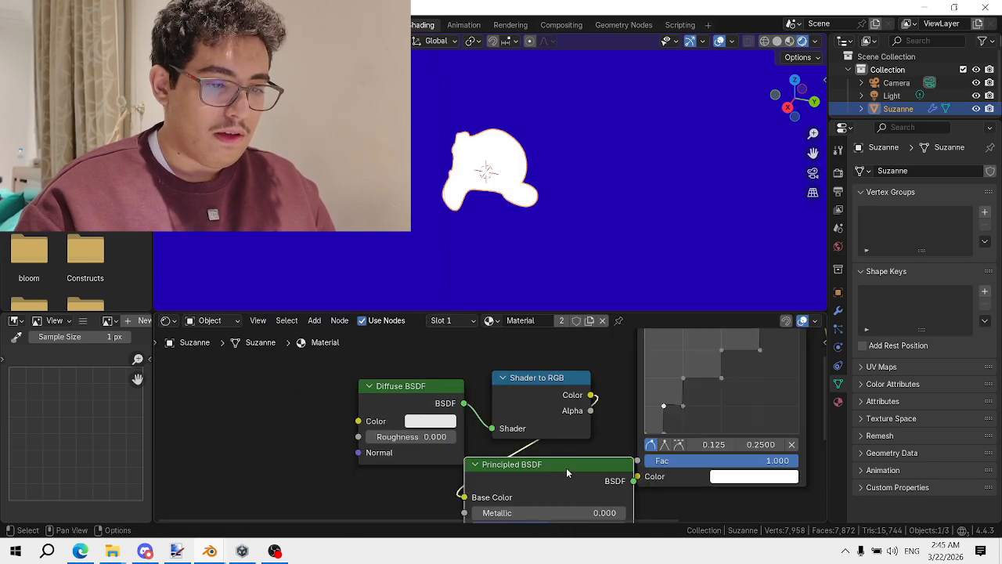
pyautogui.moveTo(566, 468); pyautogui.dragTo(350, 445)
pyautogui.moveTo(420, 459); pyautogui.dragTo(495, 427)
# Delete the Diffuse BSDF, link Shader to RGB Color into RGB Curves, and remove the invalid Base Color link
pyautogui.moveTo(591, 396); pyautogui.dragTo(638, 476)
pyautogui.click(401, 385)
pyautogui.press('x')
pyautogui.scroll(-5, 604, 368)
pyautogui.moveTo(604, 368); pyautogui.dragTo(521, 412, button='middle')
pyautogui.scroll(1, 520, 415)
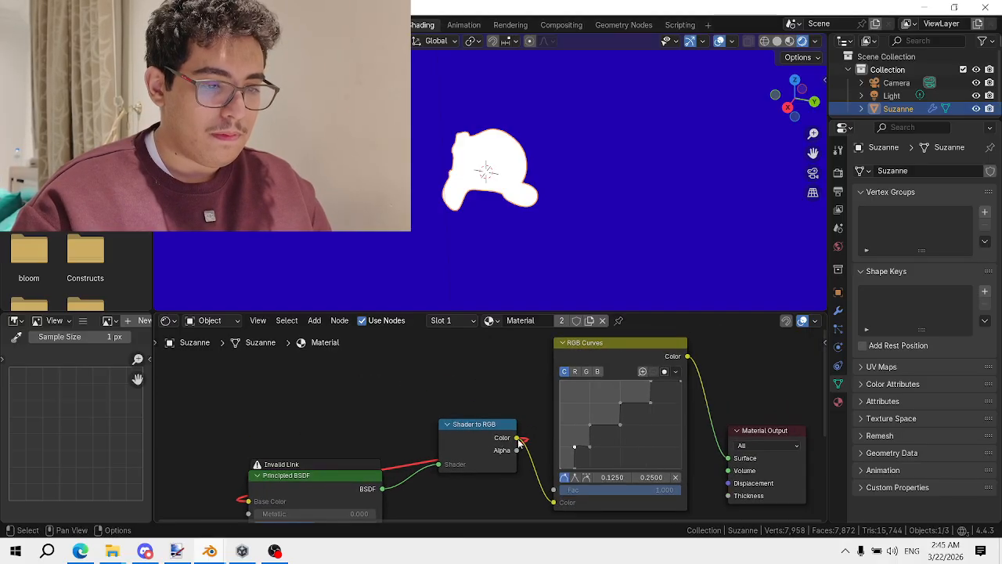
pyautogui.scroll(-2, 500, 444)
pyautogui.moveTo(292, 495); pyautogui.dragTo(331, 454, button='middle')
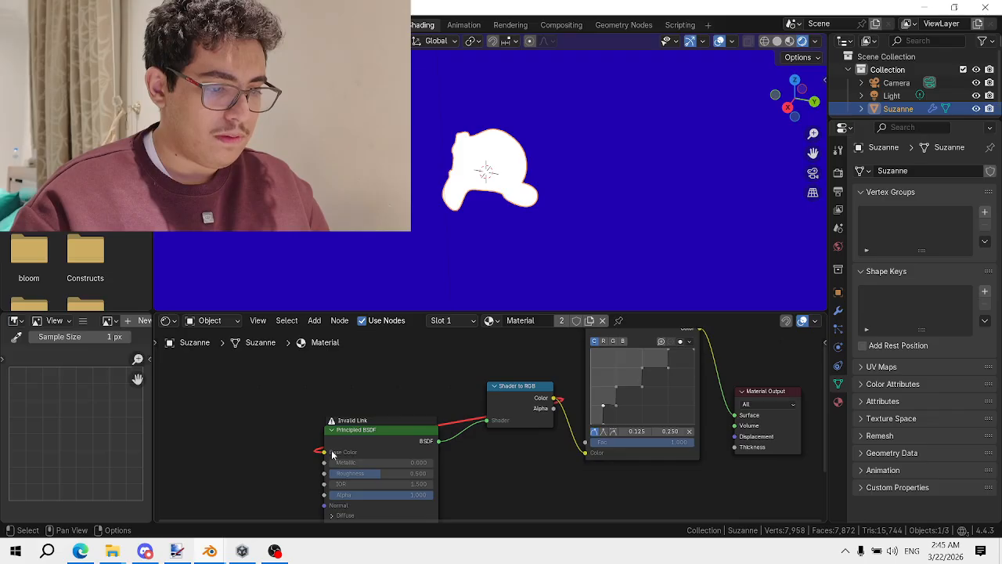
pyautogui.moveTo(326, 453); pyautogui.dragTo(281, 451)
pyautogui.moveTo(613, 382); pyautogui.dragTo(575, 437, button='middle')
pyautogui.scroll(4, 517, 133)
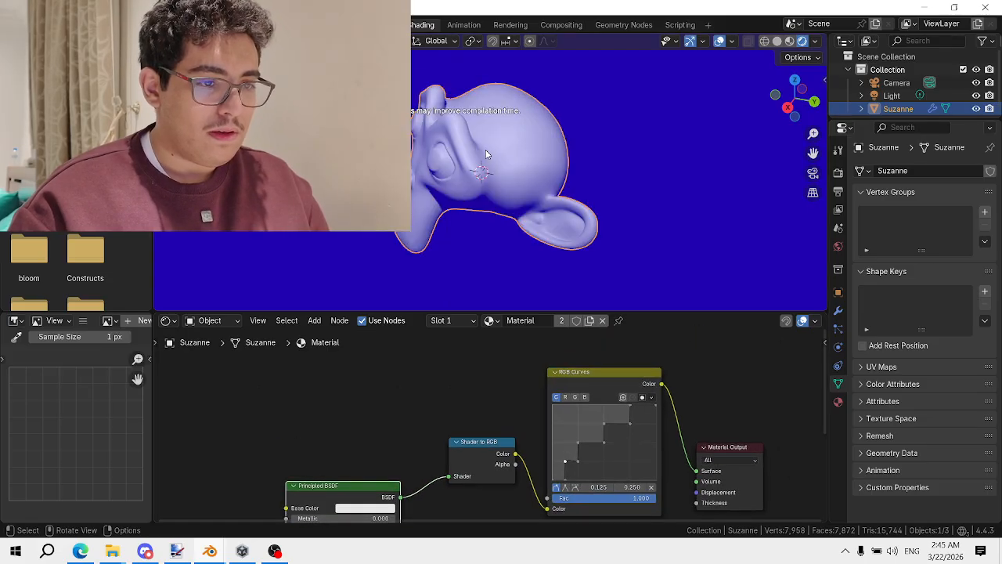
# Trackball-rotate Suzanne with R R to a new orientation
pyautogui.moveTo(492, 156); pyautogui.dragTo(560, 172, button='middle')
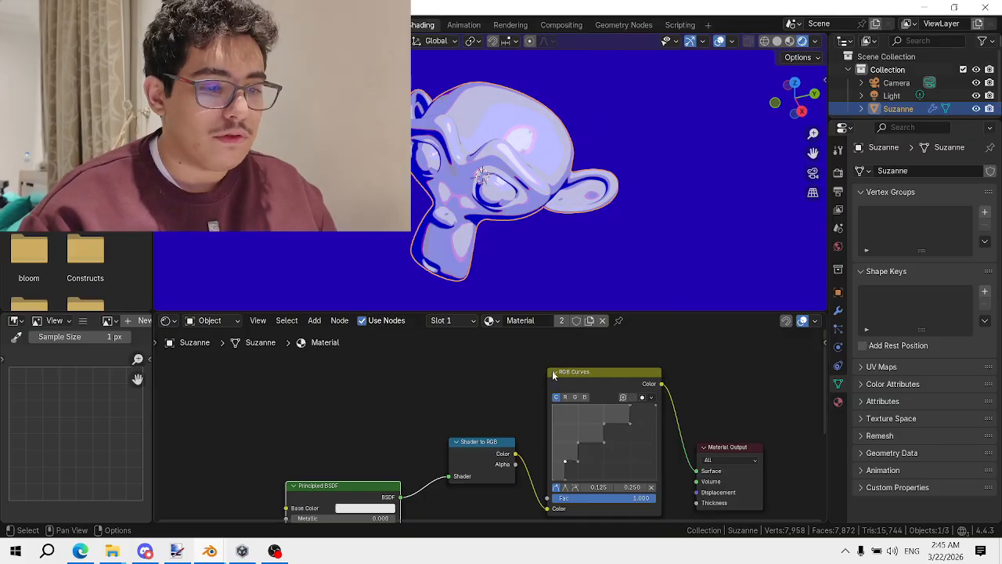
pyautogui.scroll(6, 528, 196)
pyautogui.moveTo(527, 197); pyautogui.dragTo(525, 175, button='middle')
pyautogui.scroll(-5, 524, 176)
pyautogui.press('r')
pyautogui.press('r')
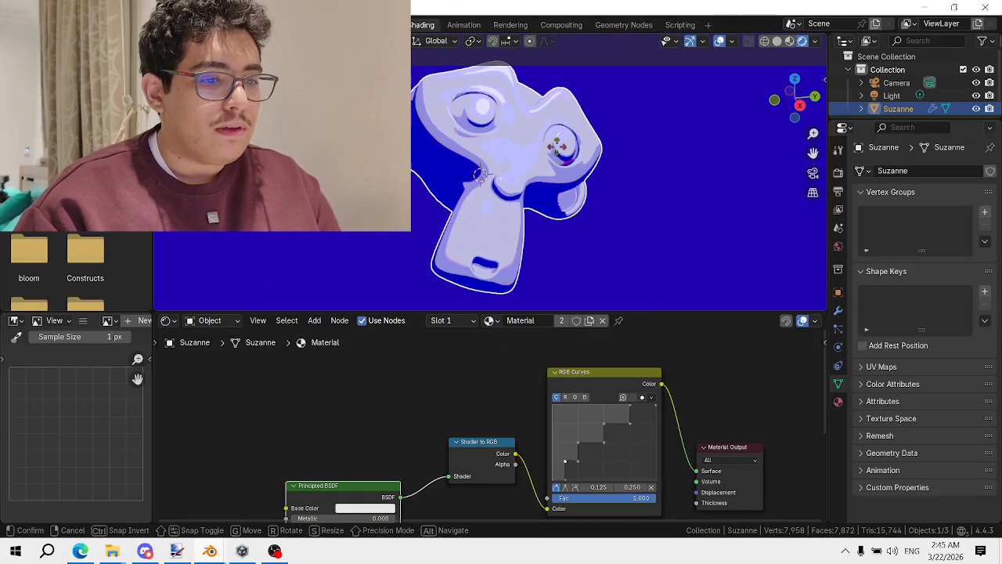
pyautogui.click(554, 140)
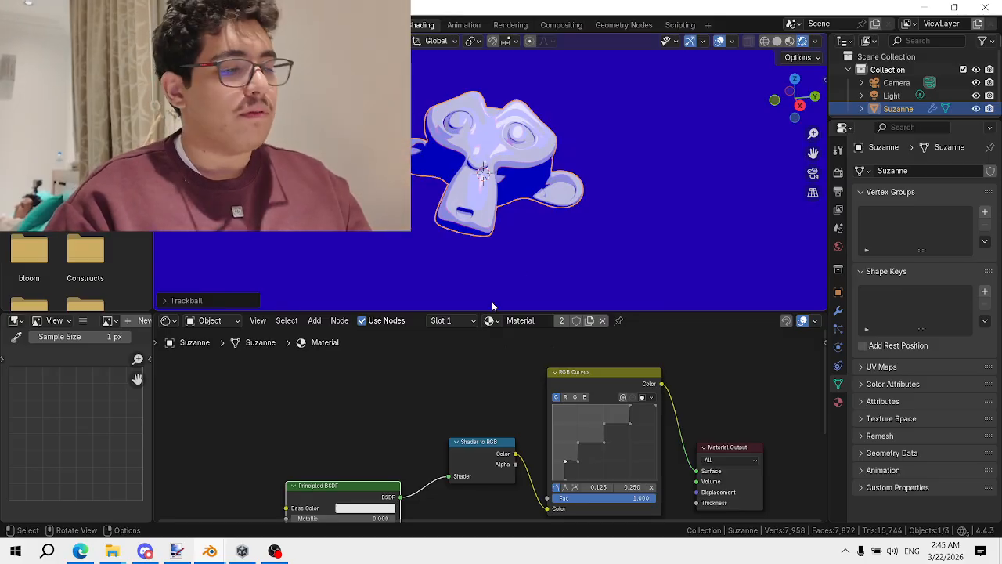
# Add a Voronoi Texture left of the Principled BSDF and preview its Distance output on Suzanne
pyautogui.moveTo(436, 392); pyautogui.dragTo(483, 369, button='middle')
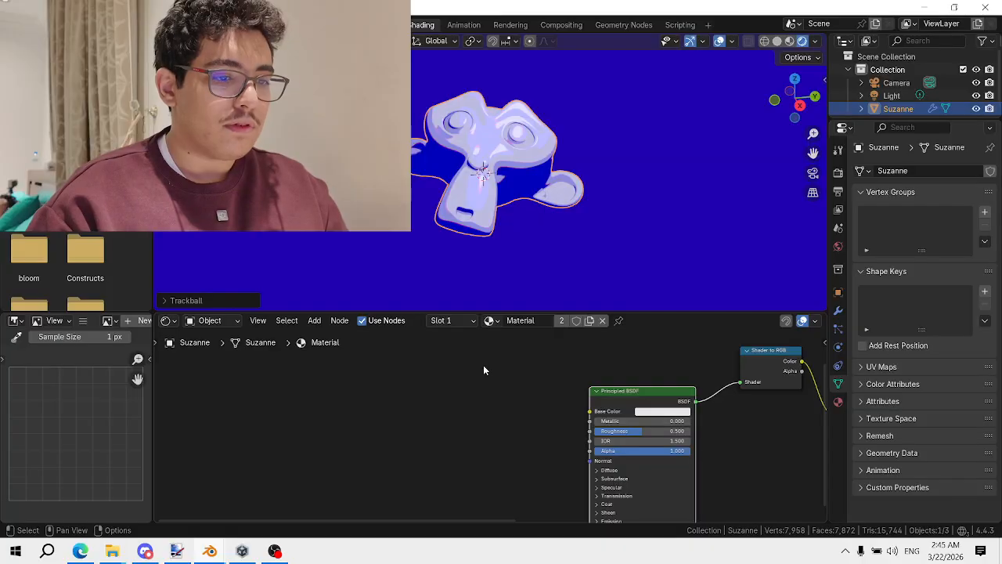
pyautogui.hotkey('shift', 'a')
pyautogui.click(480, 351)
pyautogui.write('p')
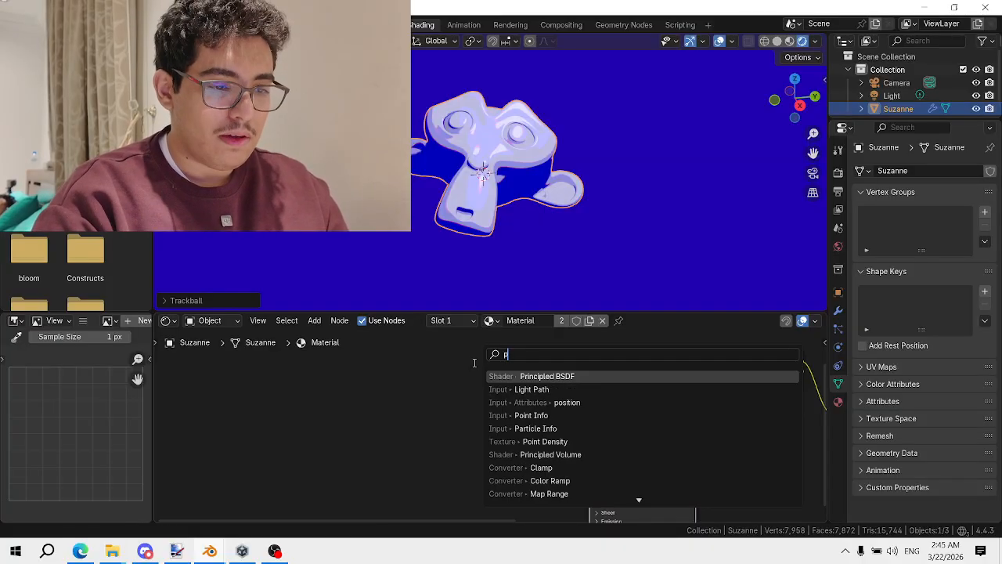
pyautogui.press('BackSpace')
pyautogui.write('vor')
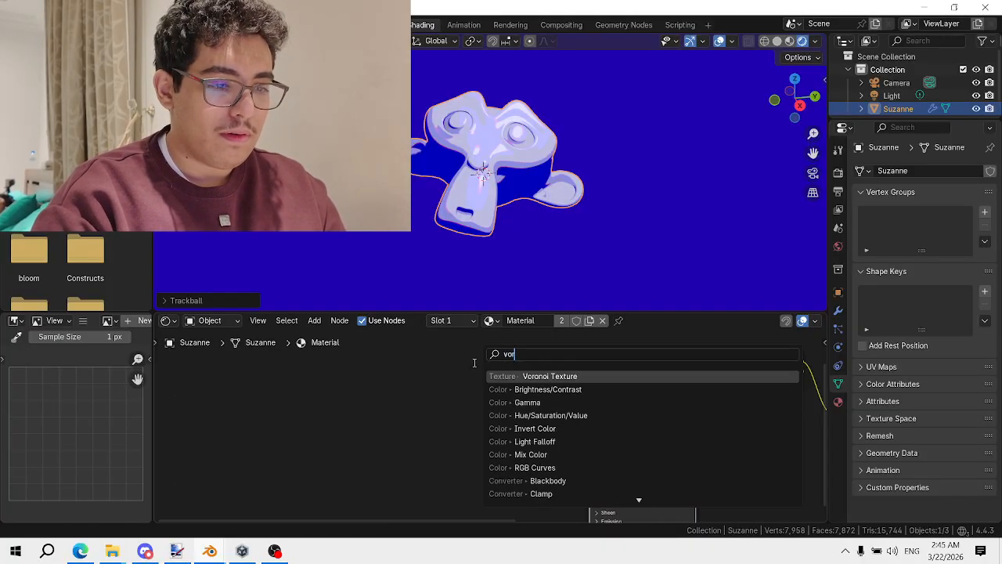
pyautogui.press('Return')
pyautogui.click(399, 395)
pyautogui.keyDown('ctrl'); pyautogui.keyDown('shift'); pyautogui.click(399, 395); pyautogui.keyUp('shift'); pyautogui.keyUp('ctrl')
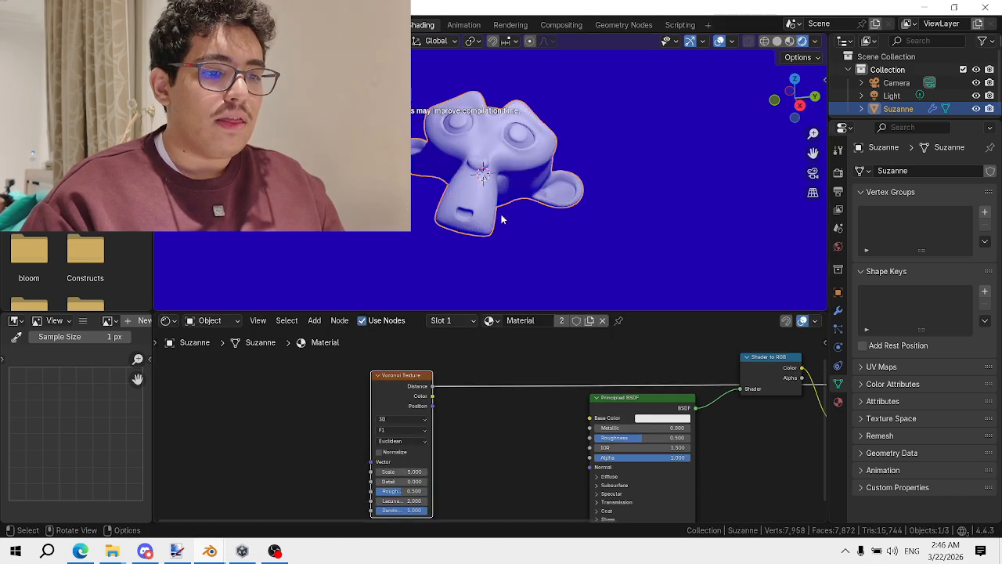
pyautogui.moveTo(404, 430); pyautogui.dragTo(411, 425, button='middle')
pyautogui.moveTo(414, 381); pyautogui.dragTo(359, 464)
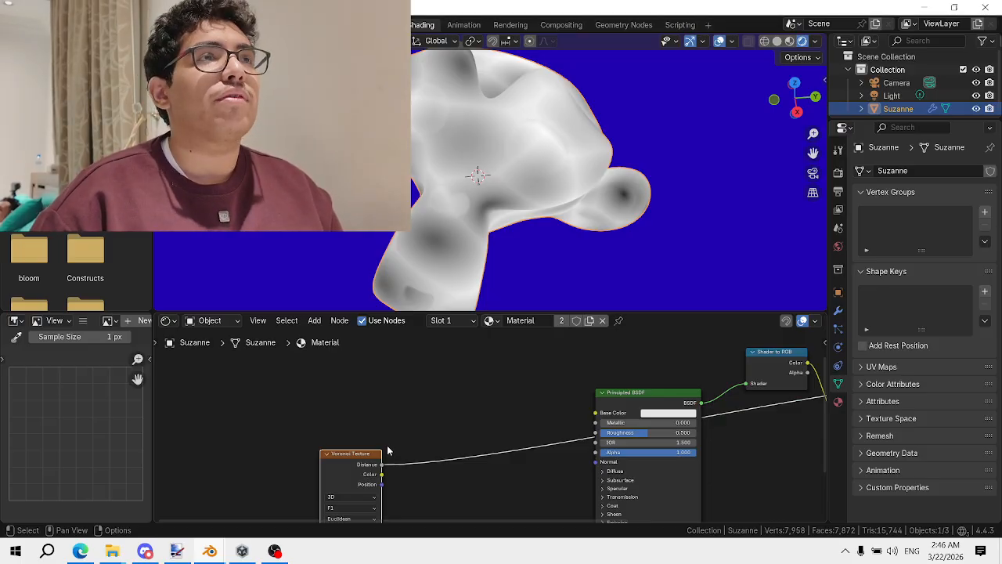
# Add a Bump node and connect Voronoi Distance into its Height input
pyautogui.hotkey('shift', 'a')
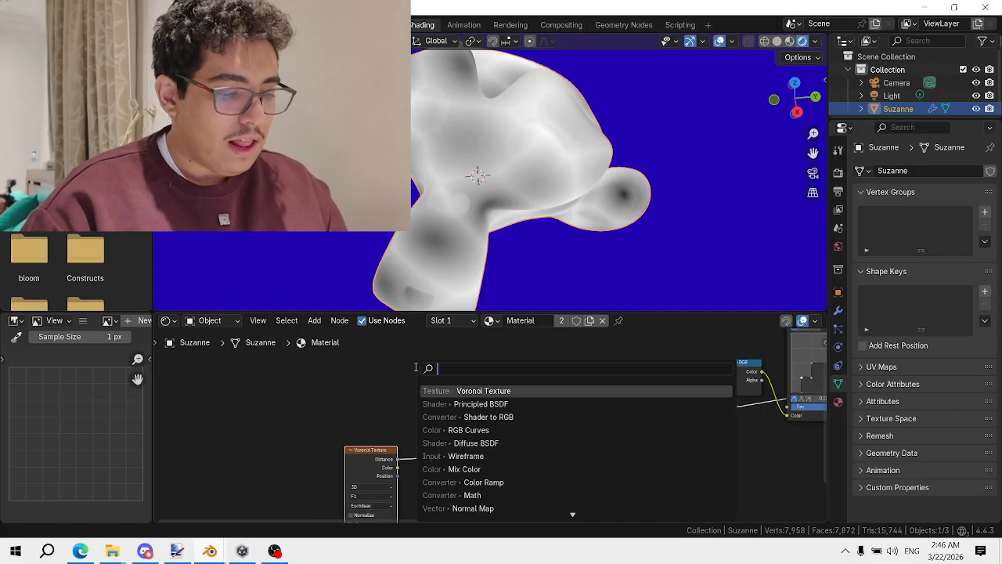
pyautogui.write('bump')
pyautogui.press('Return')
pyautogui.click(433, 441)
pyautogui.scroll(4, 463, 440)
pyautogui.moveTo(462, 438); pyautogui.dragTo(454, 486)
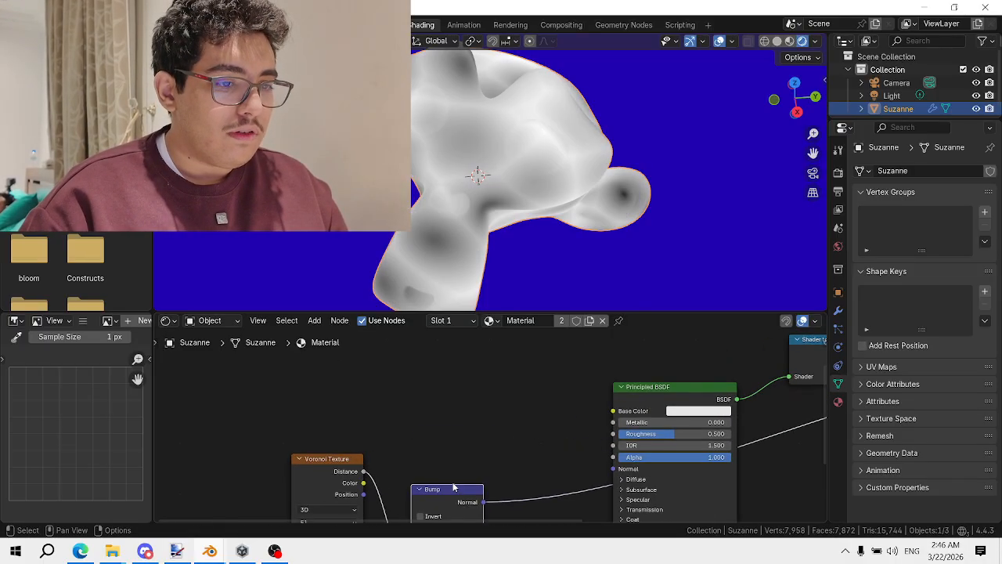
pyautogui.moveTo(454, 486); pyautogui.dragTo(498, 400, button='middle')
pyautogui.scroll(3, 498, 401)
pyautogui.moveTo(446, 506); pyautogui.dragTo(446, 491)
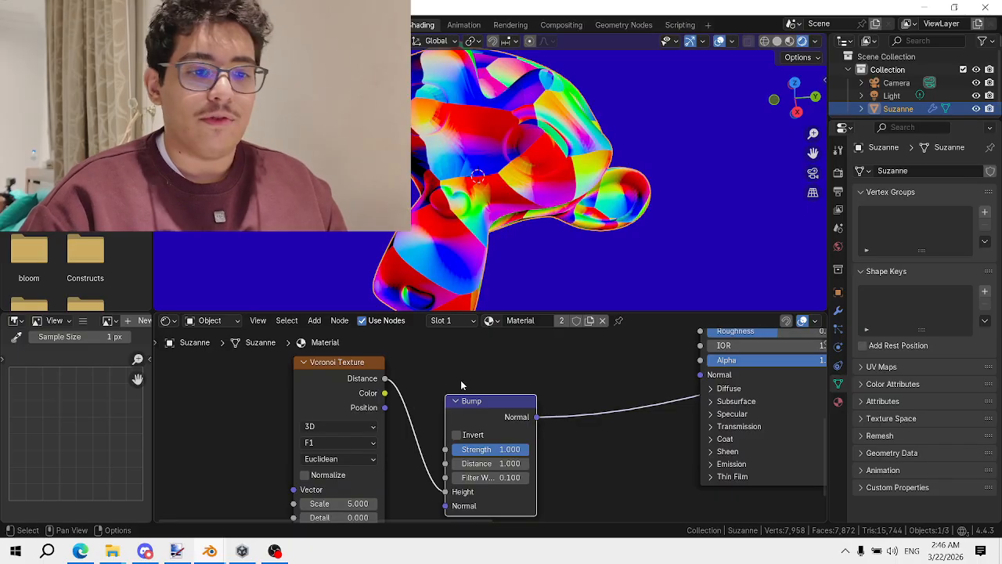
# Apply Shade Smooth to Suzanne
pyautogui.rightClick(526, 103)
pyautogui.click(526, 102)
pyautogui.scroll(4, 517, 141)
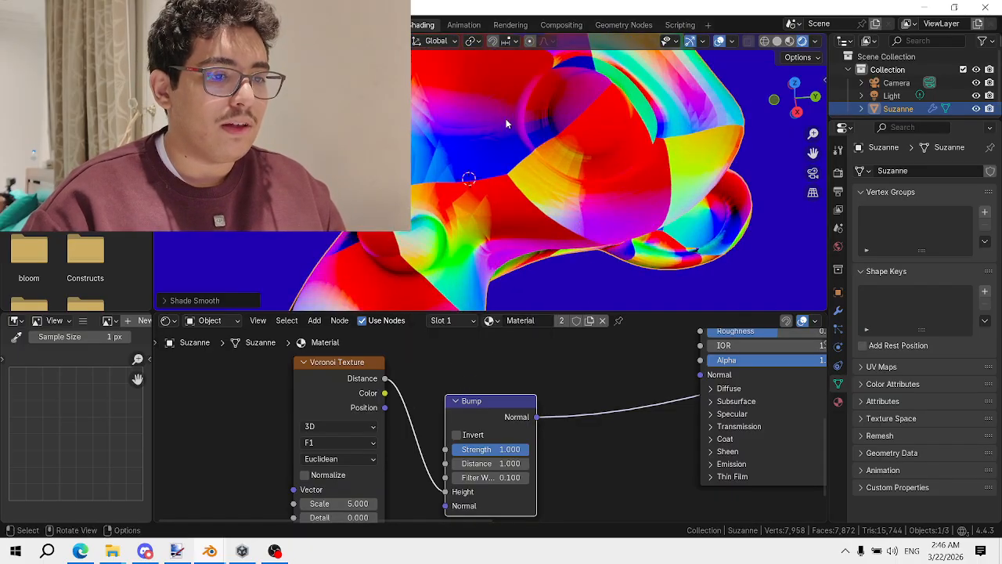
# Connect the Bump Normal output to the Principled BSDF Normal input
pyautogui.moveTo(310, 391); pyautogui.dragTo(348, 346, button='middle')
pyautogui.moveTo(348, 346); pyautogui.dragTo(236, 398)
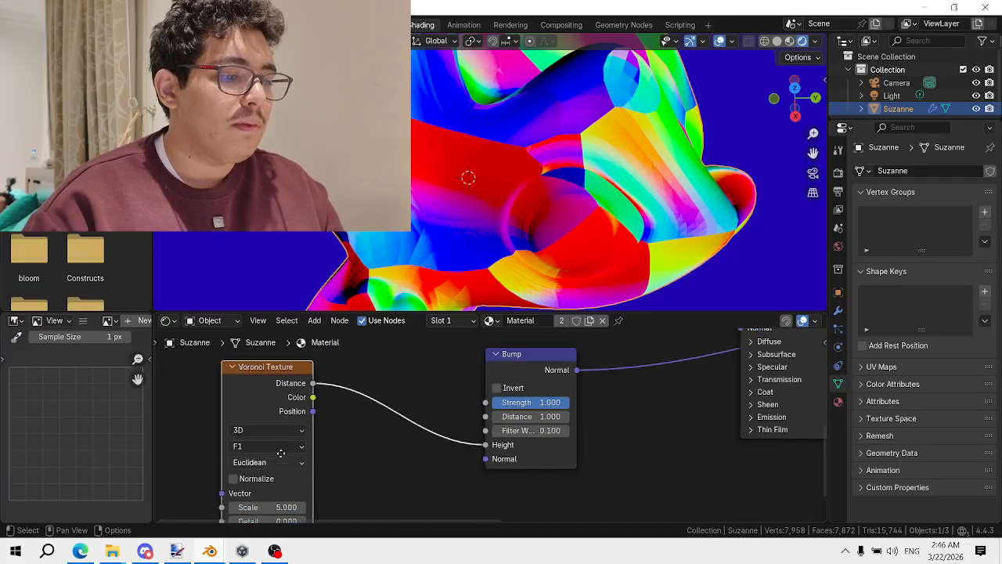
pyautogui.moveTo(279, 496); pyautogui.dragTo(317, 423, button='middle')
pyautogui.moveTo(521, 356); pyautogui.dragTo(347, 469, button='middle')
pyautogui.moveTo(439, 411); pyautogui.dragTo(559, 438)
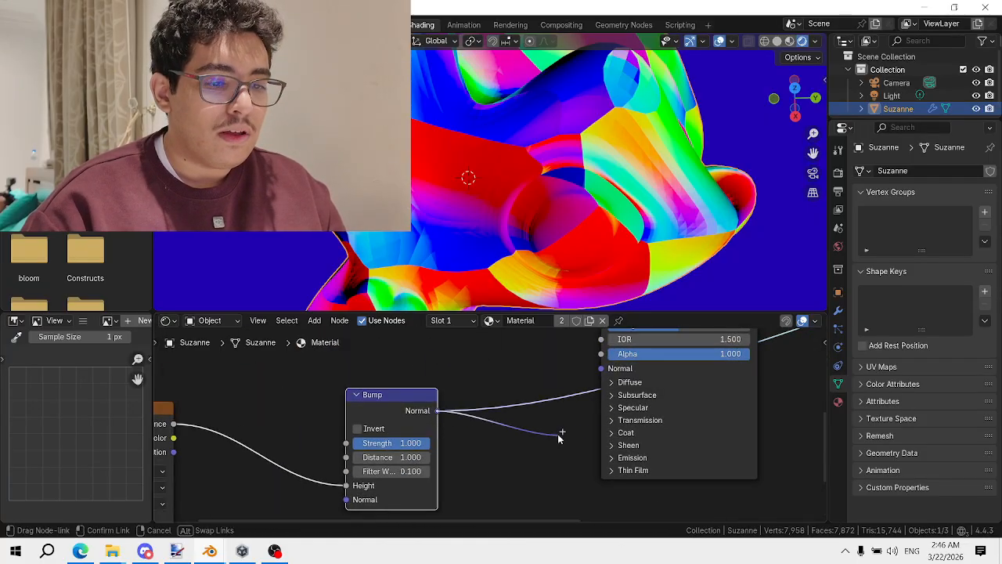
pyautogui.moveTo(591, 377); pyautogui.dragTo(593, 375)
# Reconnect RGB Curves to the Material Output
pyautogui.scroll(-3, 538, 354)
pyautogui.moveTo(538, 354); pyautogui.dragTo(457, 476, button='middle')
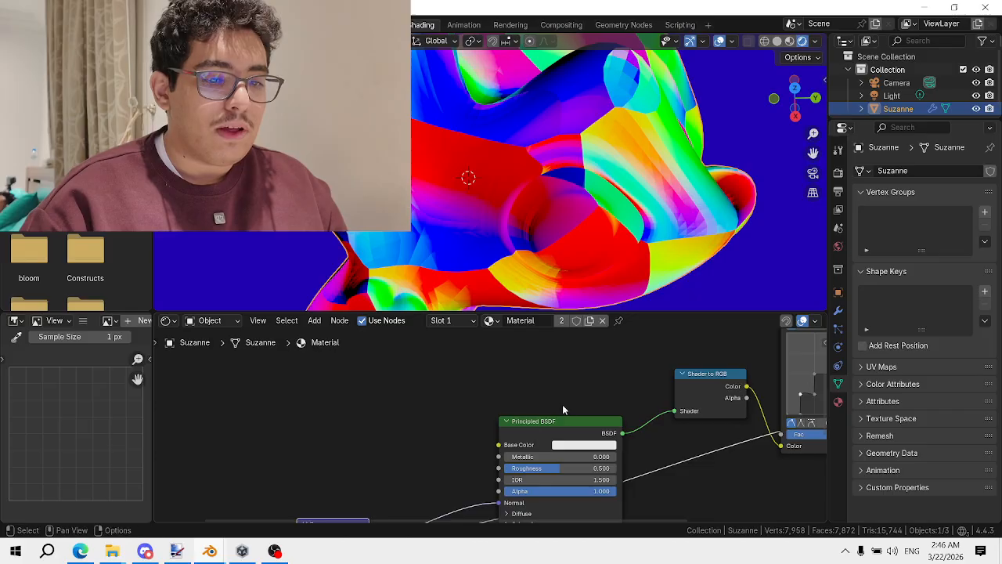
pyautogui.scroll(-1, 562, 406)
pyautogui.moveTo(562, 406); pyautogui.dragTo(236, 460, button='middle')
pyautogui.keyDown('ctrl'); pyautogui.keyDown('shift'); pyautogui.click(511, 370); pyautogui.keyUp('shift'); pyautogui.keyUp('ctrl')
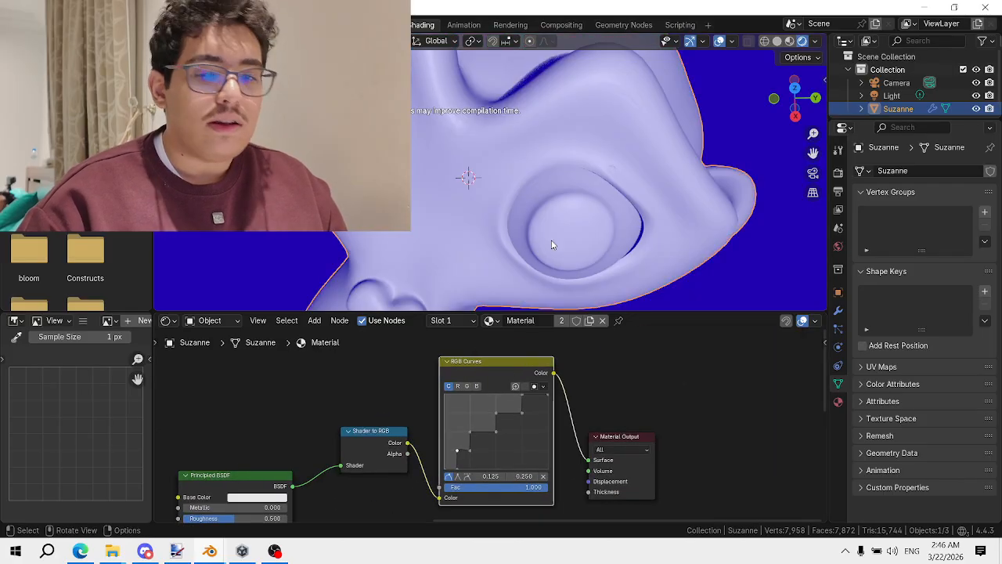
# Set the Bump Distance to 0.300, trying 0.100 first
pyautogui.scroll(-2, 540, 239)
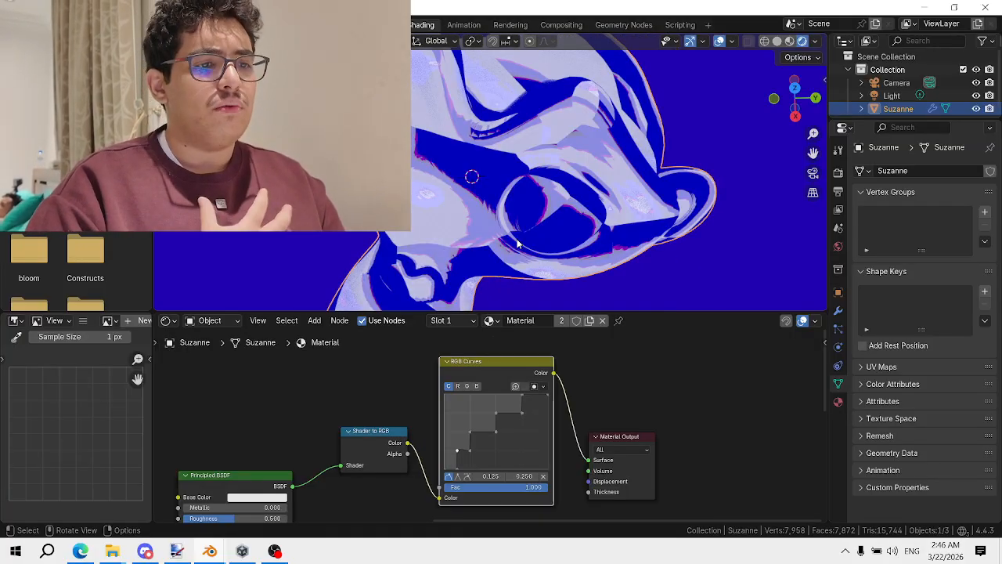
pyautogui.scroll(-2, 244, 509)
pyautogui.moveTo(242, 510); pyautogui.dragTo(536, 414, button='middle')
pyautogui.moveTo(398, 517); pyautogui.dragTo(531, 443, button='middle')
pyautogui.scroll(3, 531, 443)
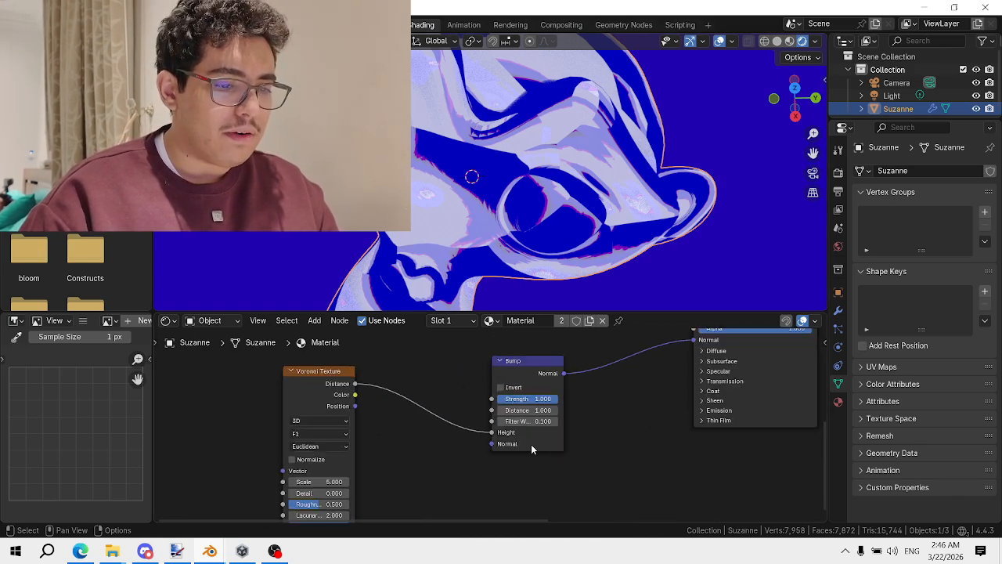
pyautogui.scroll(2, 475, 416)
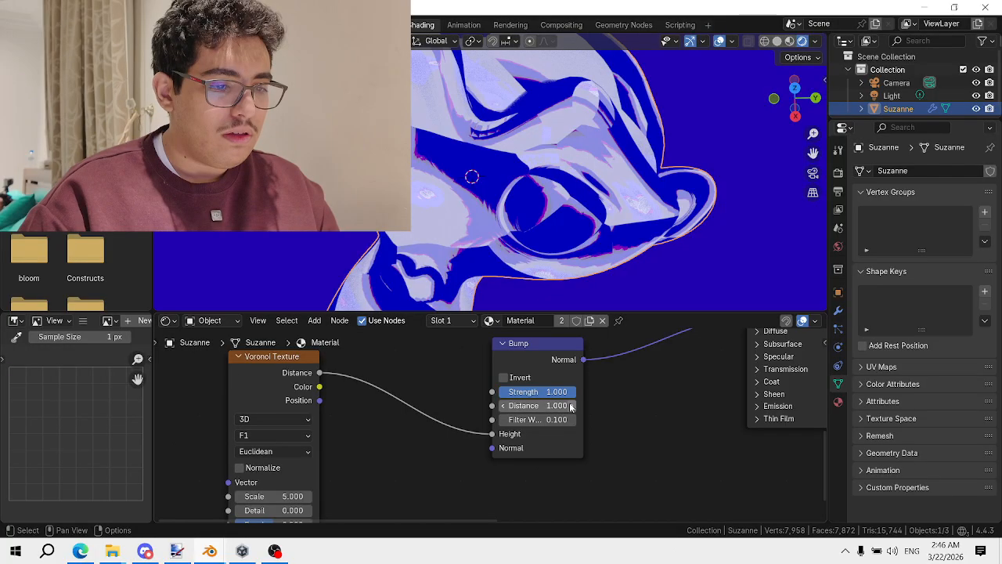
pyautogui.moveTo(570, 406); pyautogui.dragTo(529, 405)
pyautogui.scroll(-4, 610, 207)
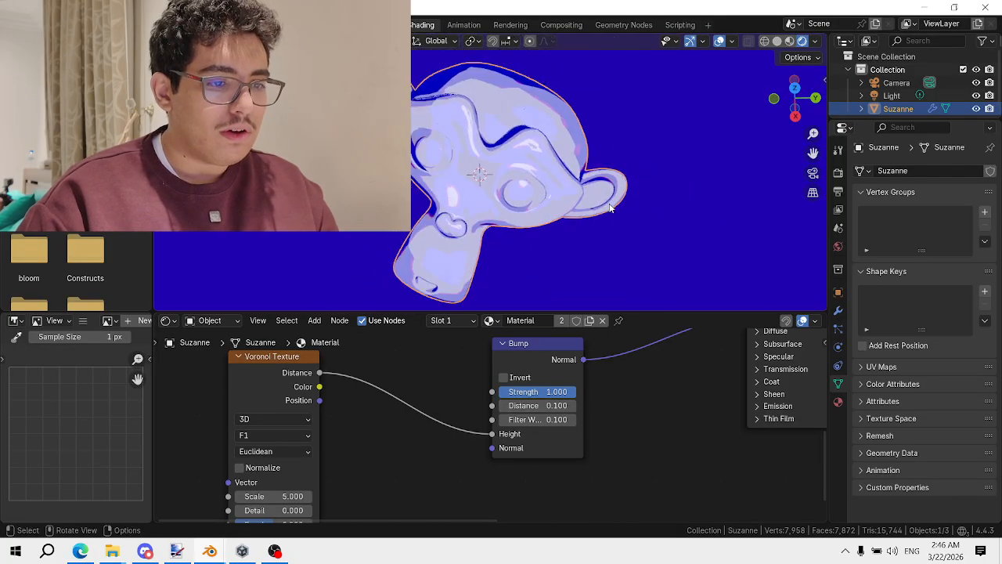
pyautogui.moveTo(611, 207); pyautogui.dragTo(605, 213, button='middle')
pyautogui.moveTo(571, 405); pyautogui.dragTo(580, 405)
pyautogui.scroll(3, 538, 263)
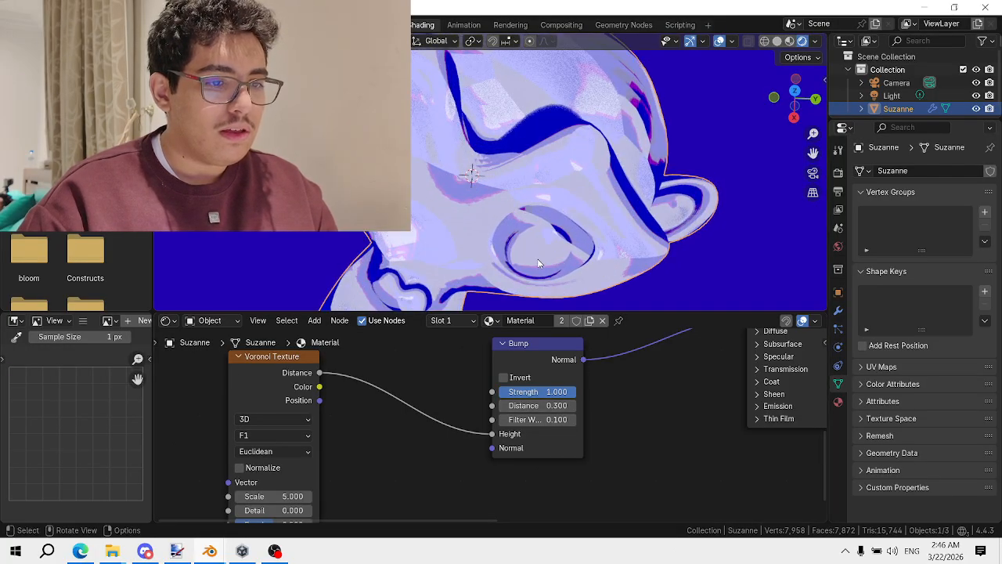
pyautogui.scroll(-6, 538, 263)
# Preview the Bump node's normals on Suzanne
pyautogui.keyDown('ctrl'); pyautogui.keyDown('shift'); pyautogui.click(545, 358); pyautogui.keyUp('shift'); pyautogui.keyUp('ctrl')
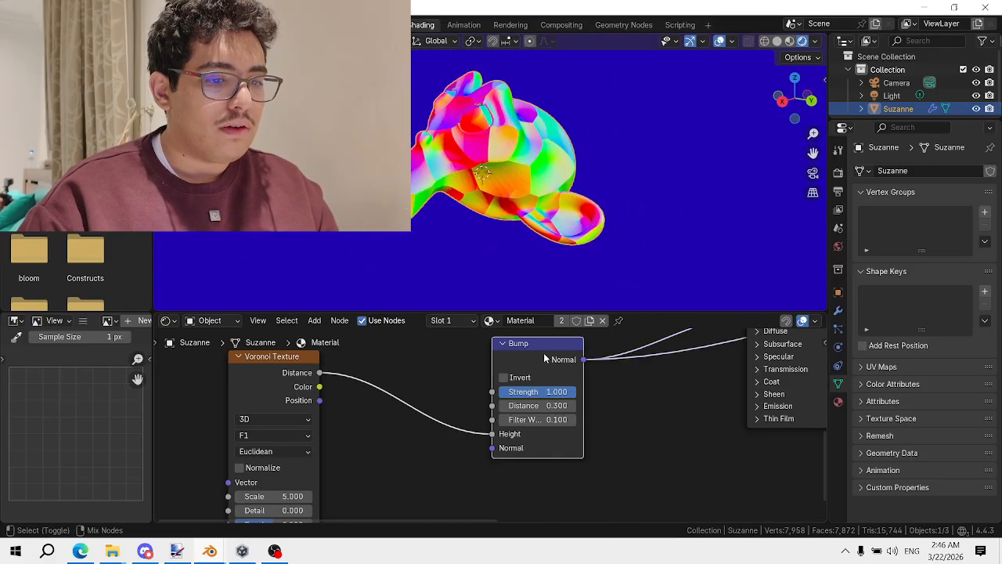
pyautogui.scroll(-5, 547, 357)
pyautogui.moveTo(566, 368); pyautogui.dragTo(581, 360, button='middle')
pyautogui.scroll(8, 513, 151)
# Reapply Shade Smooth to Suzanne
pyautogui.rightClick(514, 150)
pyautogui.click(514, 151)
pyautogui.scroll(-6, 506, 163)
pyautogui.moveTo(526, 209); pyautogui.dragTo(558, 240, button='middle')
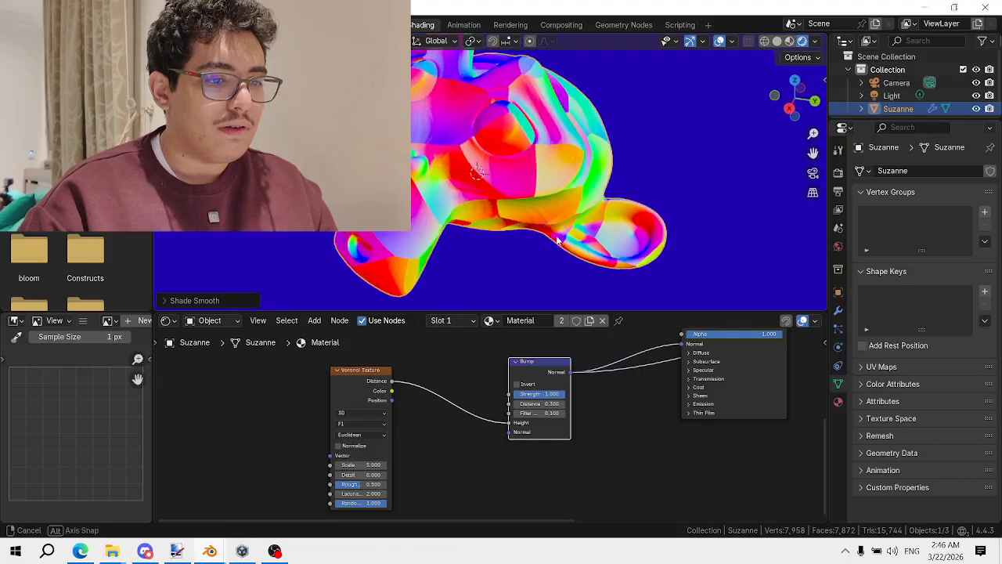
pyautogui.scroll(4, 558, 240)
pyautogui.rightClick(542, 210)
pyautogui.click(541, 208)
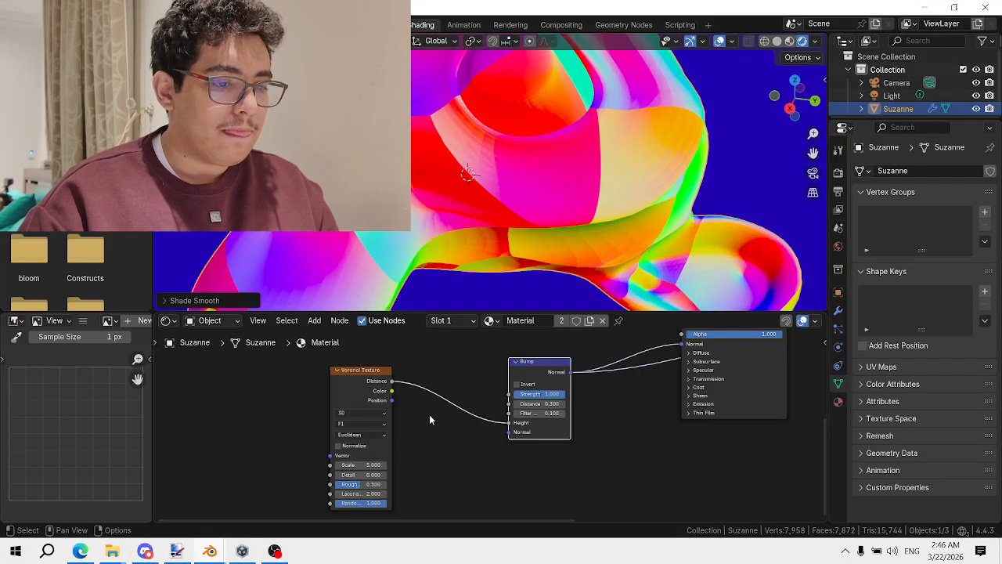
# Enable Normalize on the Voronoi Texture and reconnect RGB Curves to the Material Output
pyautogui.keyDown('ctrl'); pyautogui.keyDown('shift'); pyautogui.click(365, 387); pyautogui.keyUp('shift'); pyautogui.keyUp('ctrl')
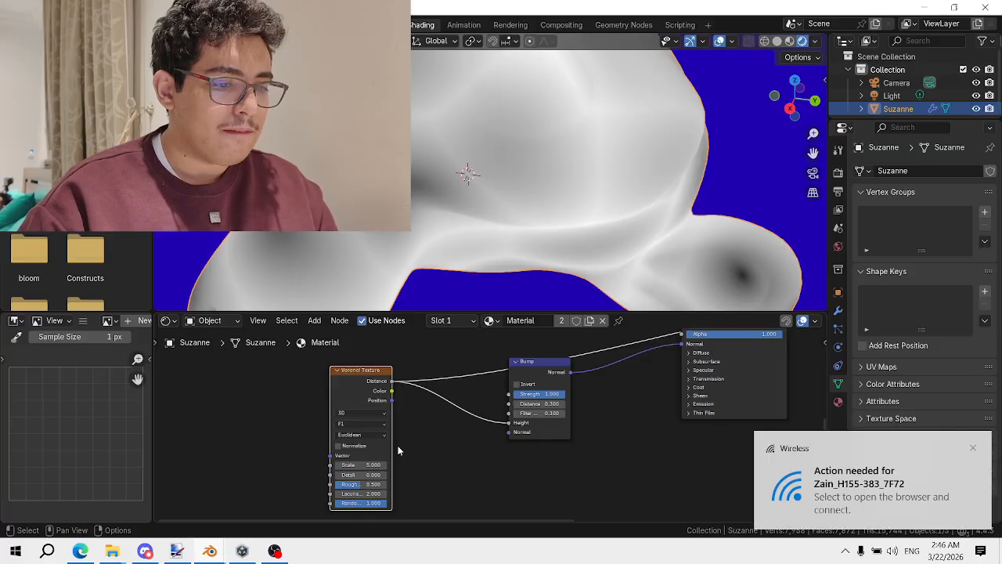
pyautogui.click(361, 446)
pyautogui.moveTo(540, 364); pyautogui.dragTo(313, 444, button='middle')
pyautogui.moveTo(498, 355); pyautogui.dragTo(472, 399, button='middle')
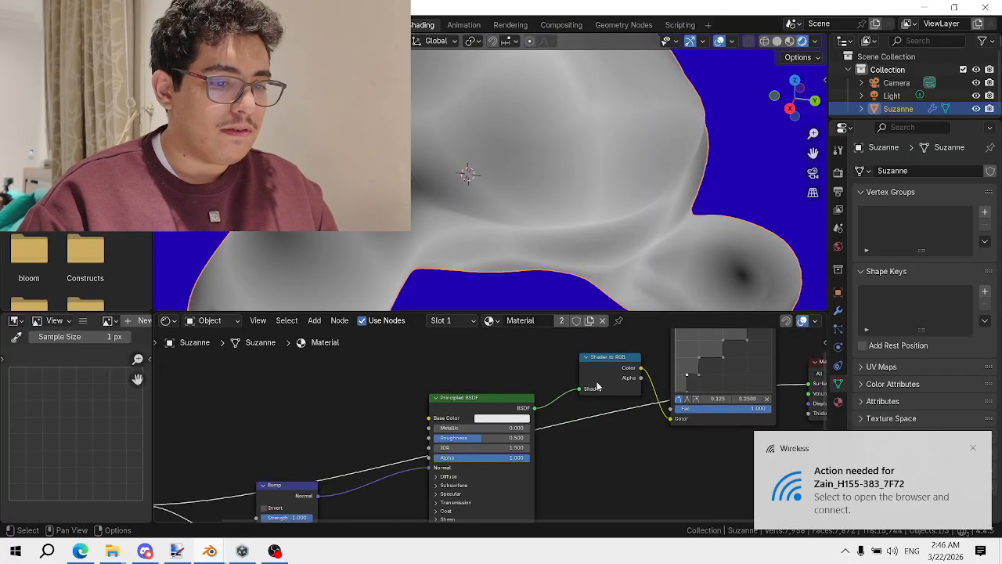
pyautogui.scroll(-1, 599, 387)
pyautogui.moveTo(670, 391); pyautogui.dragTo(427, 439, button='middle')
pyautogui.keyDown('ctrl'); pyautogui.keyDown('shift'); pyautogui.click(490, 357); pyautogui.keyUp('shift'); pyautogui.keyUp('ctrl')
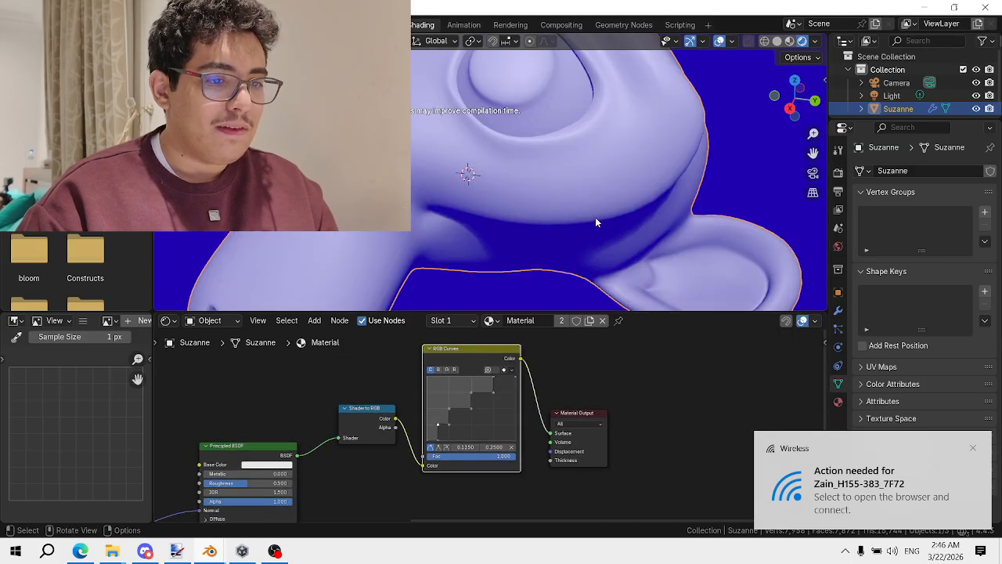
# Raise the Voronoi Scale to 24.9 and invert the Bump node
pyautogui.moveTo(582, 220)
pyautogui.mouseDown(button='middle')
pyautogui.moveTo(515, 218)
pyautogui.moveTo(603, 171)
pyautogui.moveTo(586, 241)
pyautogui.moveTo(561, 186)
pyautogui.moveTo(540, 182)
pyautogui.moveTo(520, 224)
pyautogui.moveTo(582, 249)
pyautogui.moveTo(536, 201)
pyautogui.moveTo(538, 214)
pyautogui.mouseUp(button='middle')
pyautogui.scroll(-3, 575, 219)
pyautogui.scroll(1, 536, 200)
pyautogui.moveTo(415, 438); pyautogui.dragTo(597, 357, button='middle')
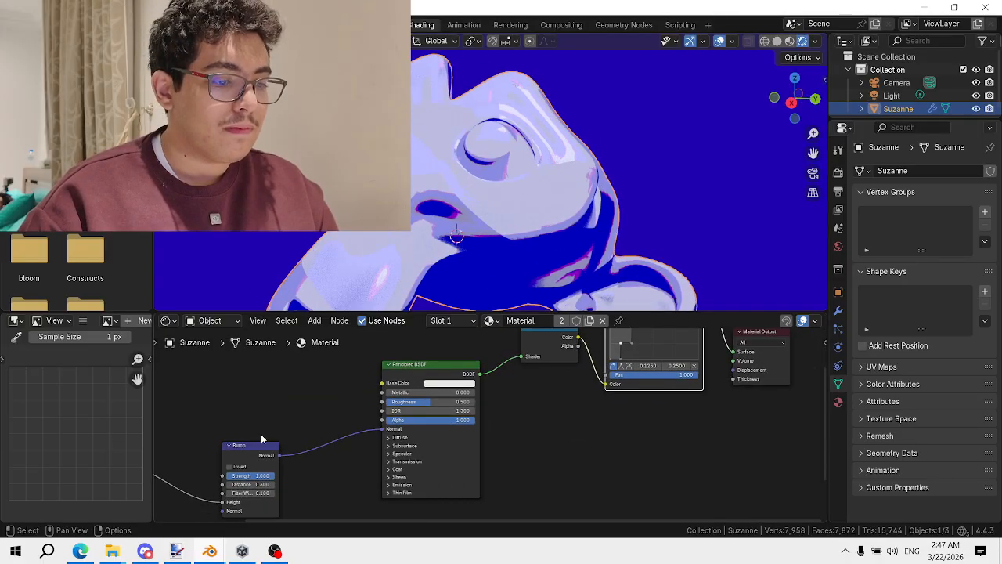
pyautogui.moveTo(262, 439); pyautogui.dragTo(554, 379, button='middle')
pyautogui.scroll(1, 374, 454)
pyautogui.moveTo(359, 492); pyautogui.dragTo(501, 492)
pyautogui.click(536, 405)
# Orbit around Suzanne's head to inspect the scaly pattern, then open the Render properties
pyautogui.moveTo(495, 227); pyautogui.dragTo(447, 195, button='middle')
pyautogui.scroll(3, 508, 206)
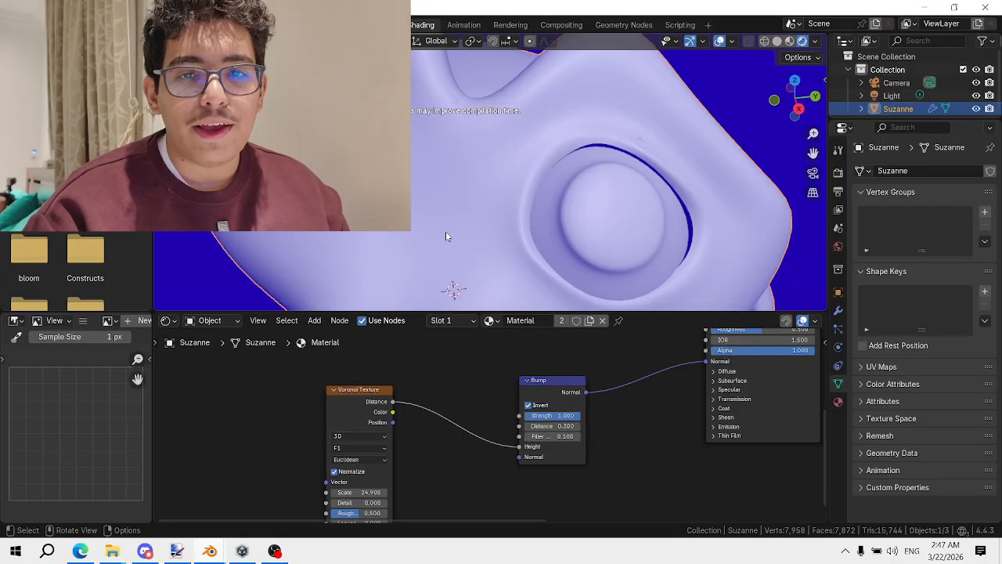
pyautogui.scroll(-5, 568, 117)
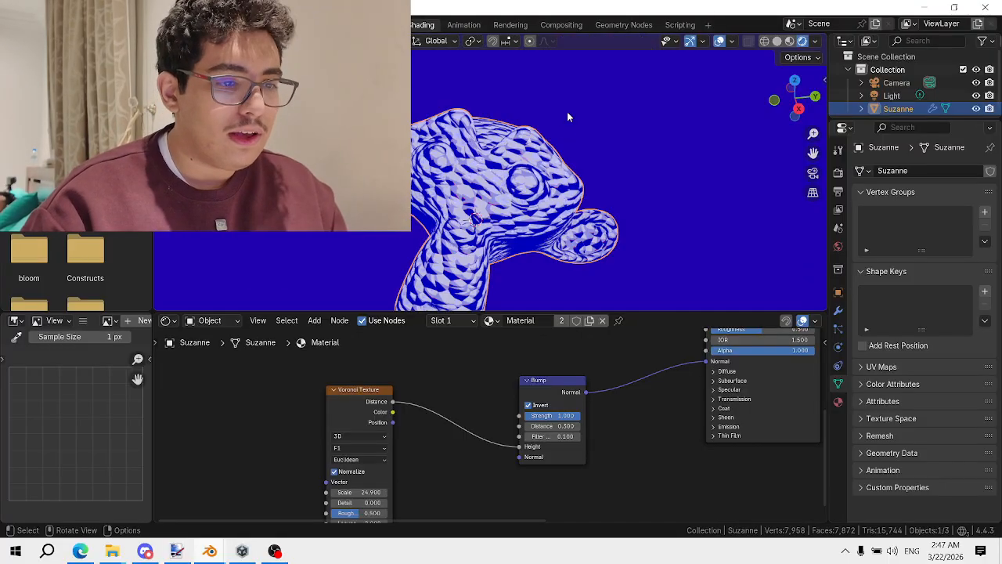
pyautogui.scroll(5, 568, 116)
pyautogui.moveTo(568, 117); pyautogui.dragTo(642, 121, button='middle')
pyautogui.scroll(-5, 704, 219)
pyautogui.moveTo(790, 254); pyautogui.dragTo(715, 230, button='middle')
pyautogui.scroll(4, 715, 230)
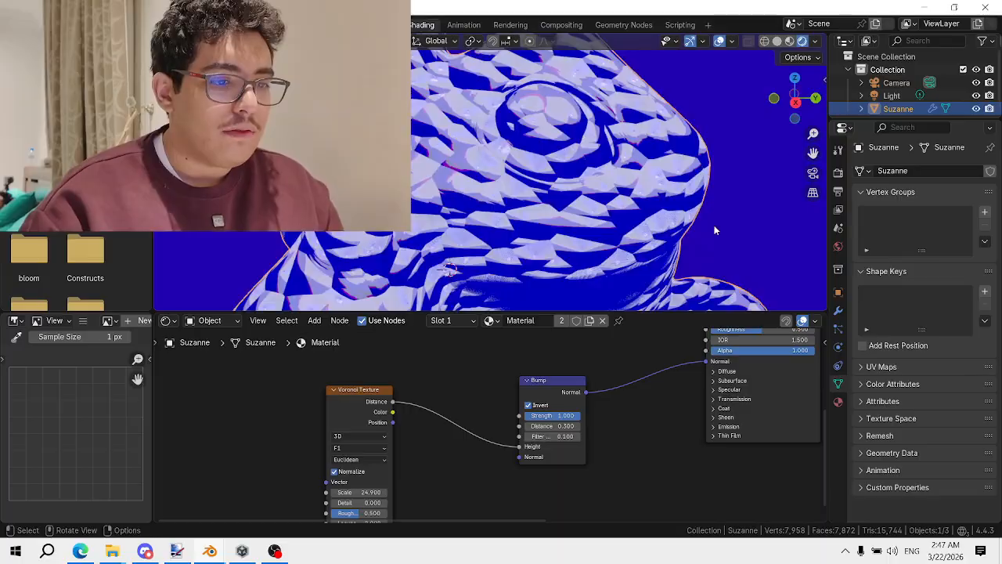
pyautogui.click(838, 172)
# Set the Viewport Samples to 1, then raise them to 2
pyautogui.click(949, 227)
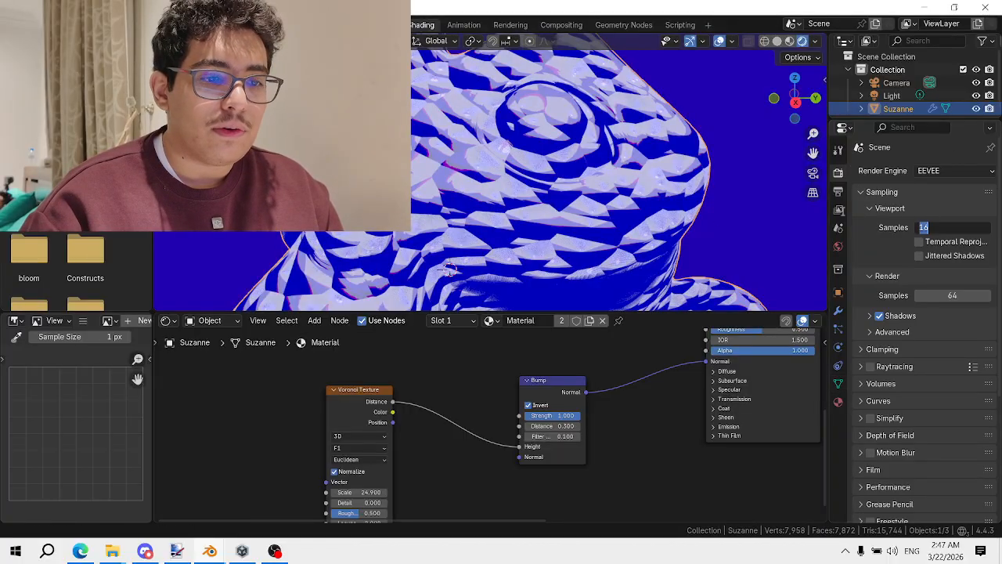
pyautogui.click(626, 147)
pyautogui.scroll(-5, 631, 135)
pyautogui.scroll(5, 613, 139)
pyautogui.moveTo(632, 133); pyautogui.dragTo(609, 196, button='middle')
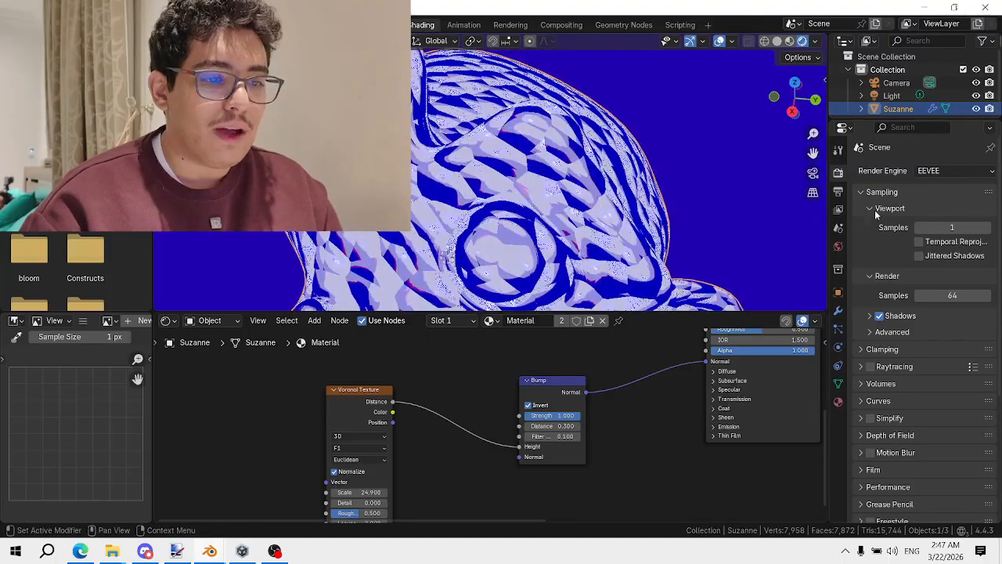
pyautogui.click(985, 227)
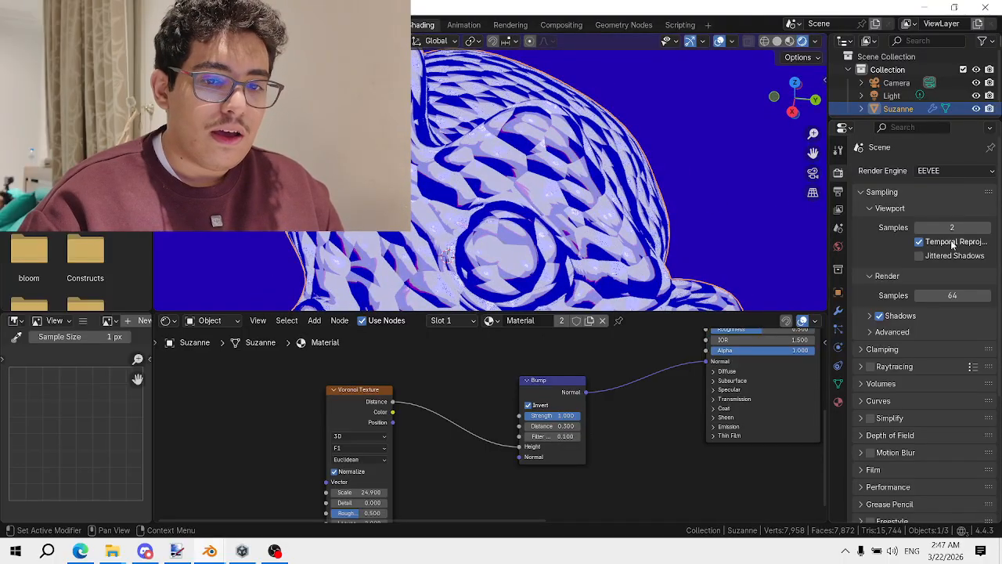
# Orbit around Suzanne to inspect the shading and bring the Principled BSDF node into view
pyautogui.scroll(-3, 676, 177)
pyautogui.moveTo(676, 177); pyautogui.dragTo(627, 165, button='middle')
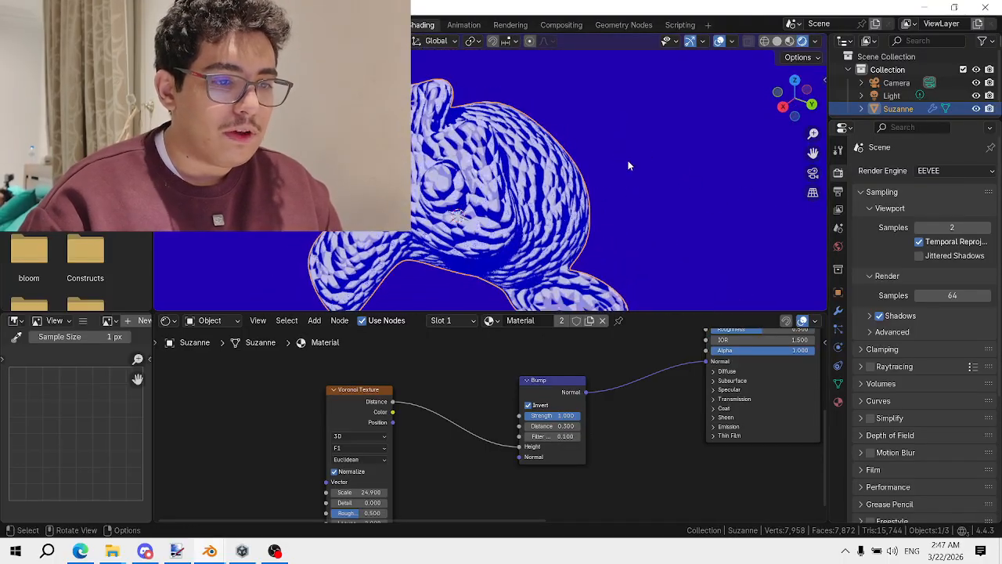
pyautogui.moveTo(627, 207); pyautogui.dragTo(540, 196, button='middle')
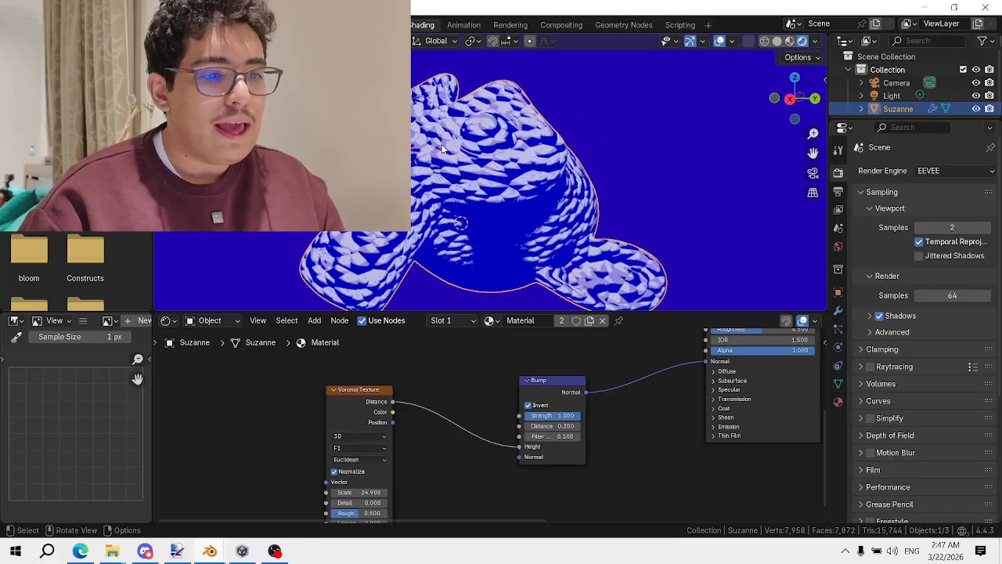
pyautogui.scroll(6, 466, 174)
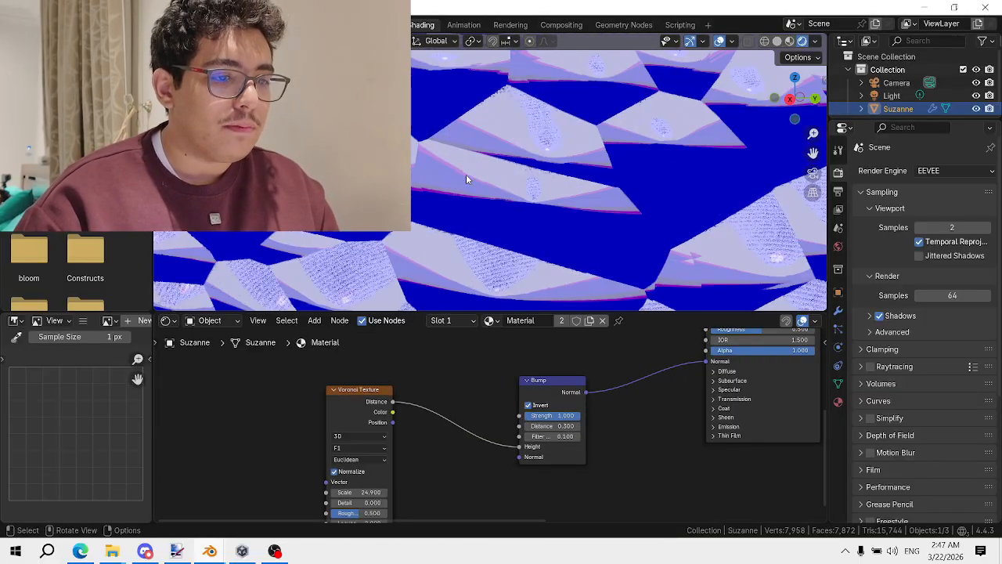
pyautogui.scroll(-4, 465, 178)
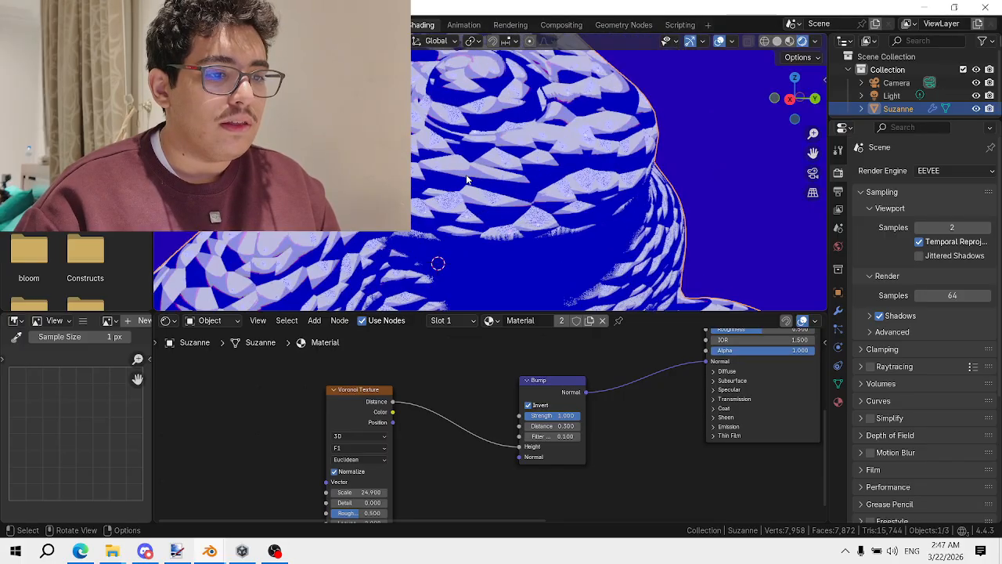
pyautogui.moveTo(465, 180); pyautogui.dragTo(493, 231, button='middle')
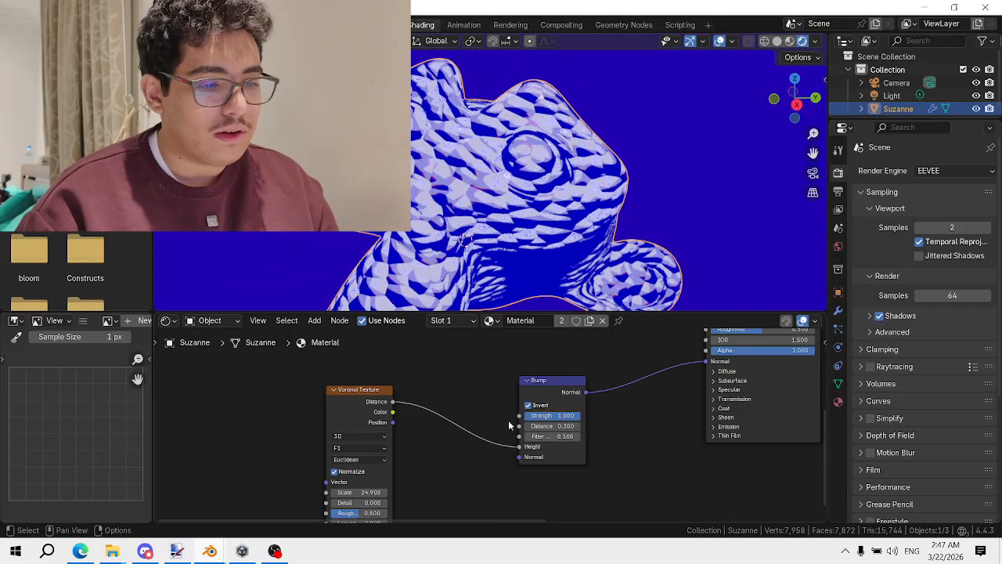
pyautogui.scroll(-4, 507, 423)
pyautogui.moveTo(533, 373); pyautogui.dragTo(330, 463, button='middle')
pyautogui.scroll(4, 492, 432)
# Lower Suzanne's material Roughness to 0.405 and raise Metallic to 0.905
pyautogui.scroll(2, 492, 432)
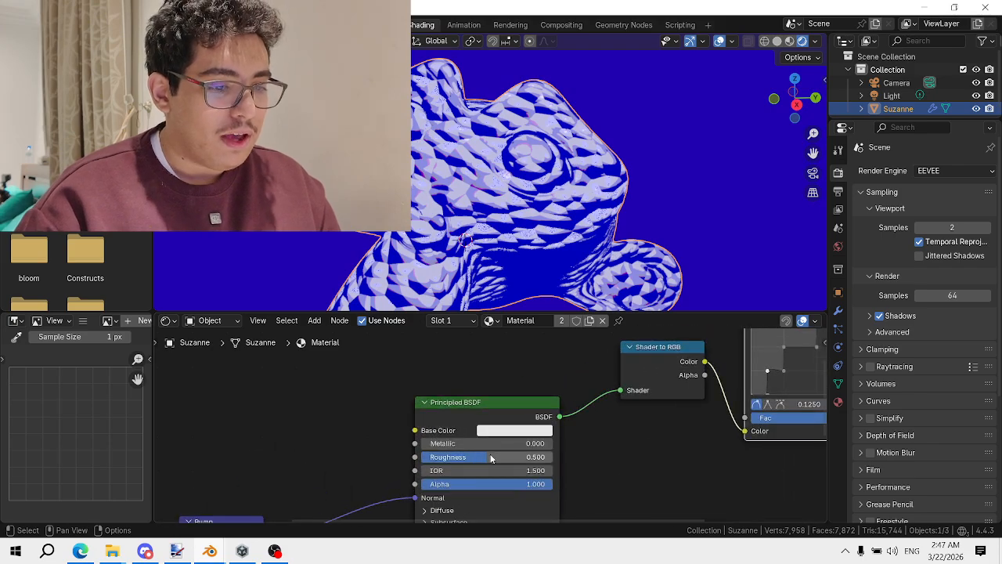
pyautogui.moveTo(493, 456); pyautogui.dragTo(591, 446)
pyautogui.moveTo(489, 178); pyautogui.dragTo(443, 193, button='middle')
# Add a temporary ground plane, scale it up, raise it, and turn on raytracing
pyautogui.hotkey('shift', 'a')
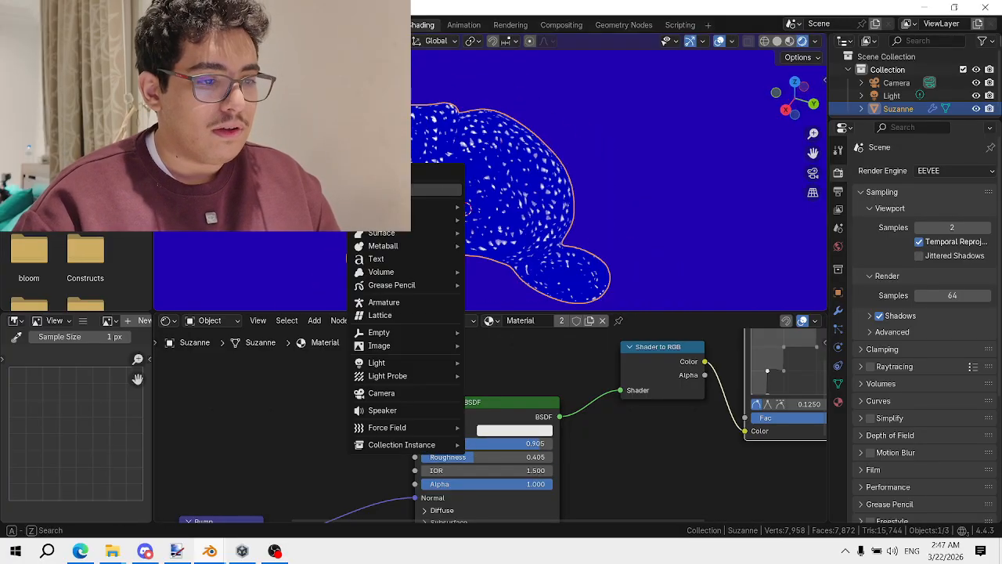
pyautogui.moveTo(443, 189)
pyautogui.click(489, 205)
pyautogui.scroll(-3, 490, 204)
pyautogui.press('s')
pyautogui.click(625, 234)
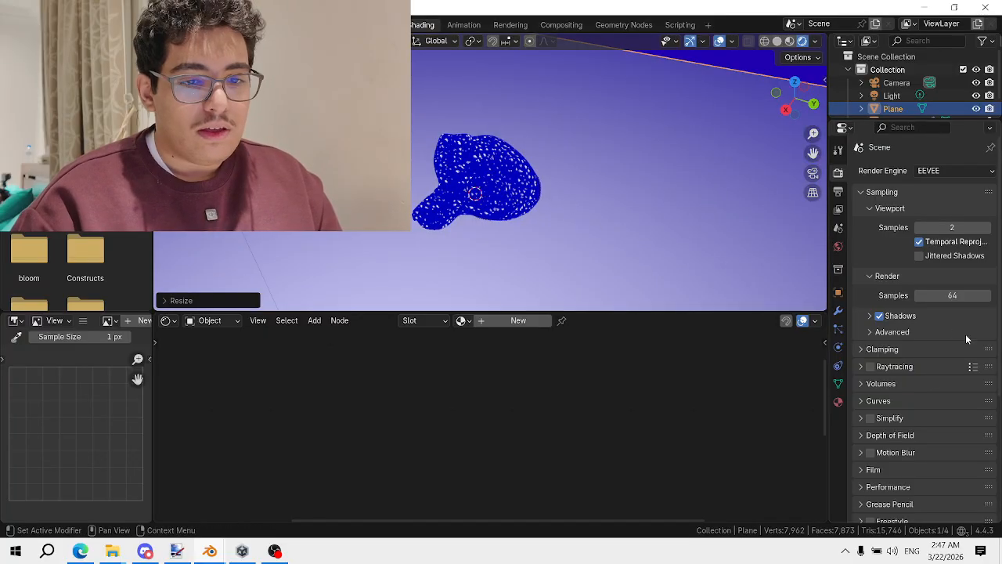
pyautogui.click(870, 366)
pyautogui.click(900, 366)
pyautogui.press('g')
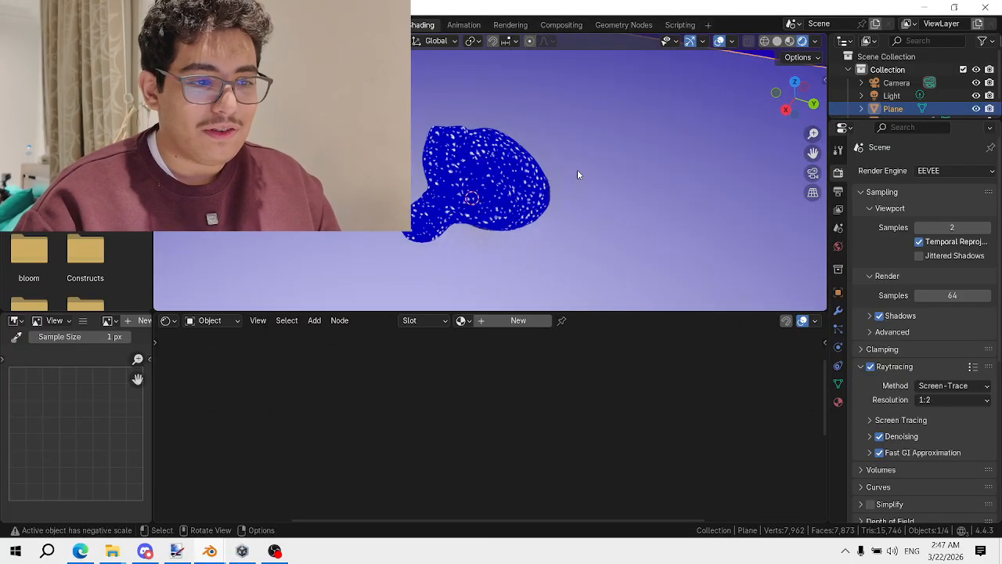
pyautogui.press('z')
pyautogui.click(577, 185)
# Rotate Suzanne freely to a new orientation
pyautogui.click(507, 165)
pyautogui.moveTo(509, 165); pyautogui.dragTo(572, 152, button='middle')
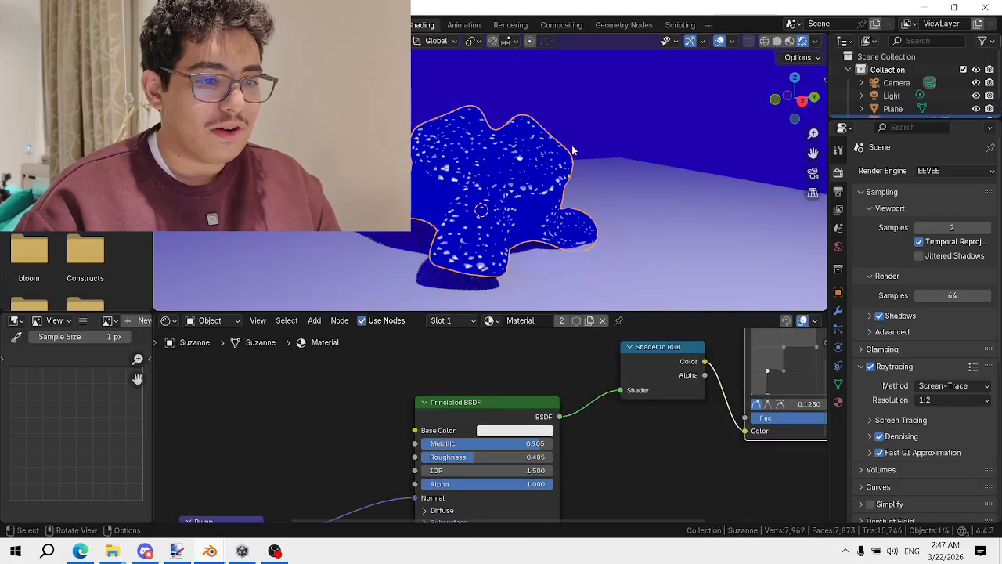
pyautogui.press('r')
pyautogui.press('r')
pyautogui.click(648, 208)
pyautogui.moveTo(648, 207); pyautogui.dragTo(553, 191, button='middle')
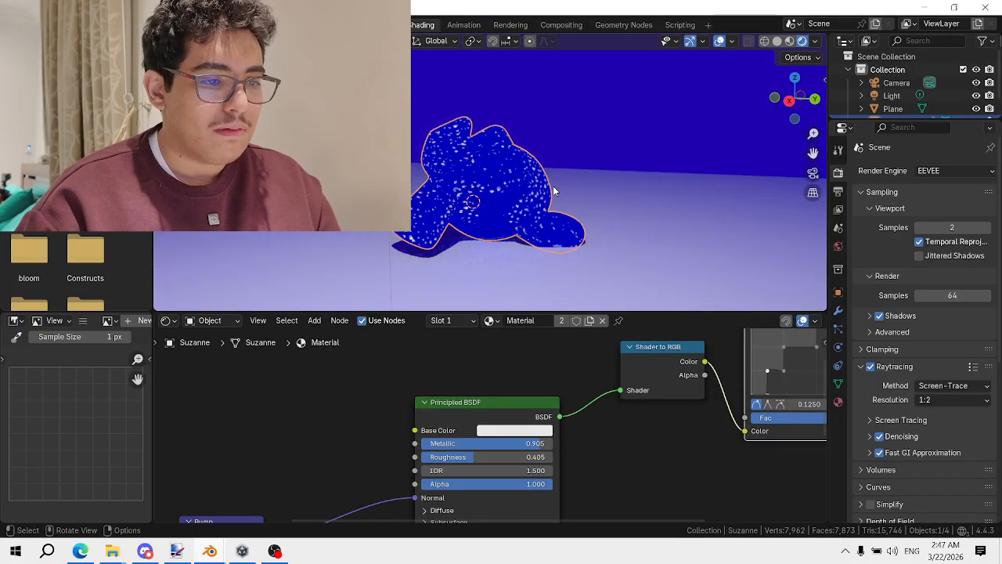
# Delete the ground plane, turn raytracing back off, and reset Metallic to 0
pyautogui.click(584, 195)
pyautogui.press('Delete')
pyautogui.scroll(2, 584, 194)
pyautogui.click(870, 366)
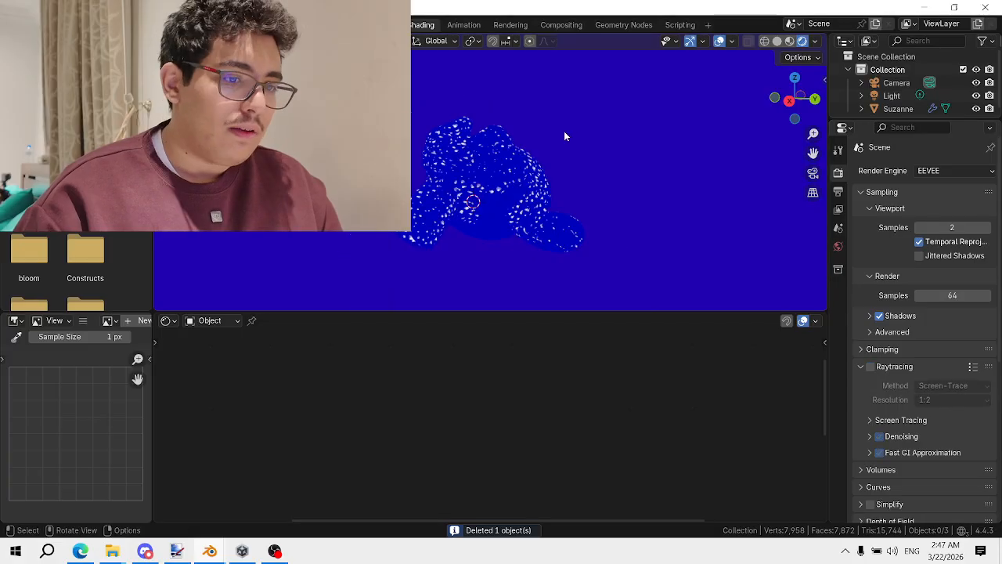
pyautogui.moveTo(564, 134); pyautogui.dragTo(592, 193, button='middle')
pyautogui.click(497, 282)
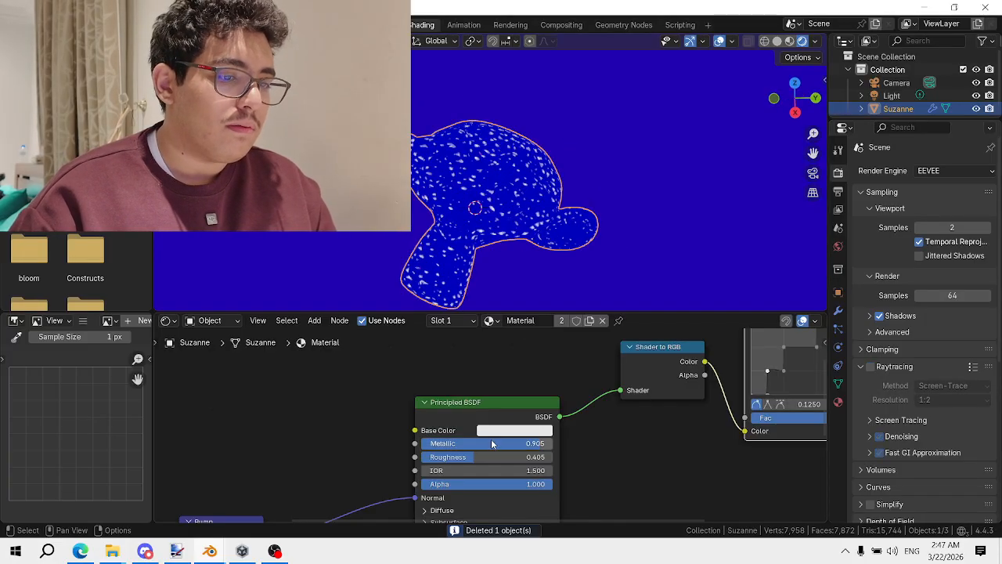
pyautogui.moveTo(491, 444); pyautogui.dragTo(423, 443)
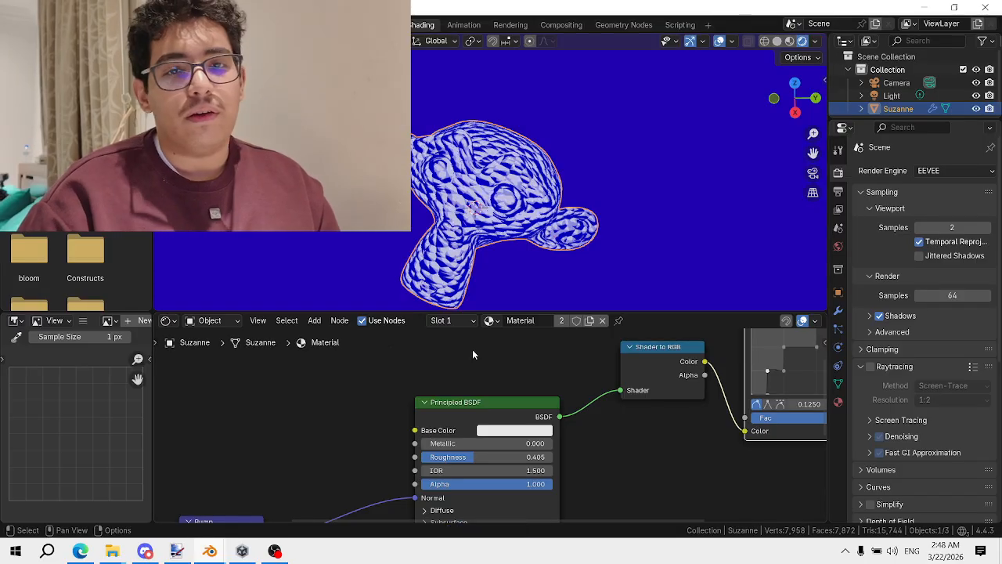
# Zoom out the Shader Editor and box-select every shader node except Material Output
pyautogui.scroll(-5, 520, 359)
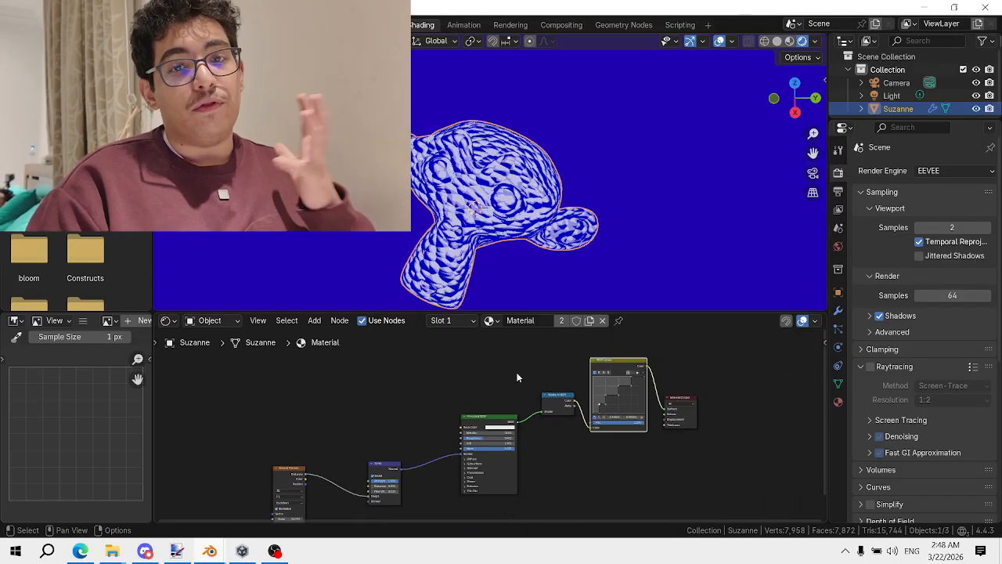
pyautogui.scroll(-1, 522, 392)
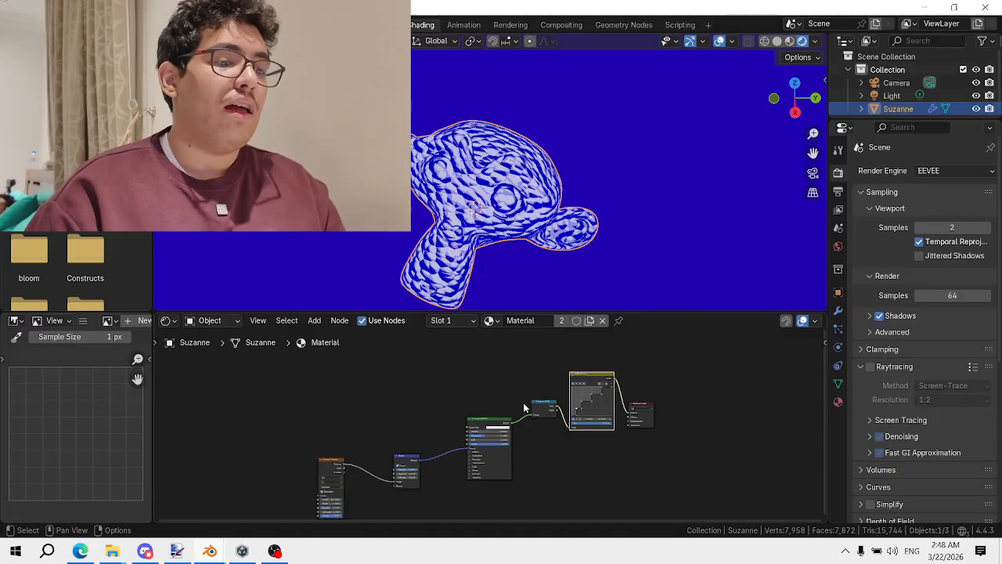
pyautogui.moveTo(569, 443); pyautogui.dragTo(491, 368)
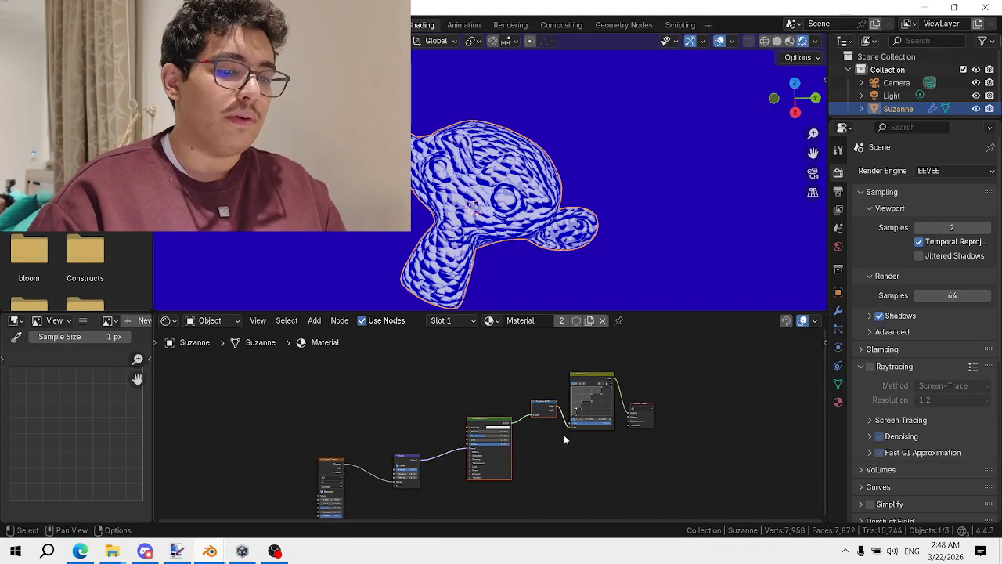
pyautogui.moveTo(609, 470); pyautogui.dragTo(328, 361)
pyautogui.press('g')
pyautogui.rightClick(391, 382)
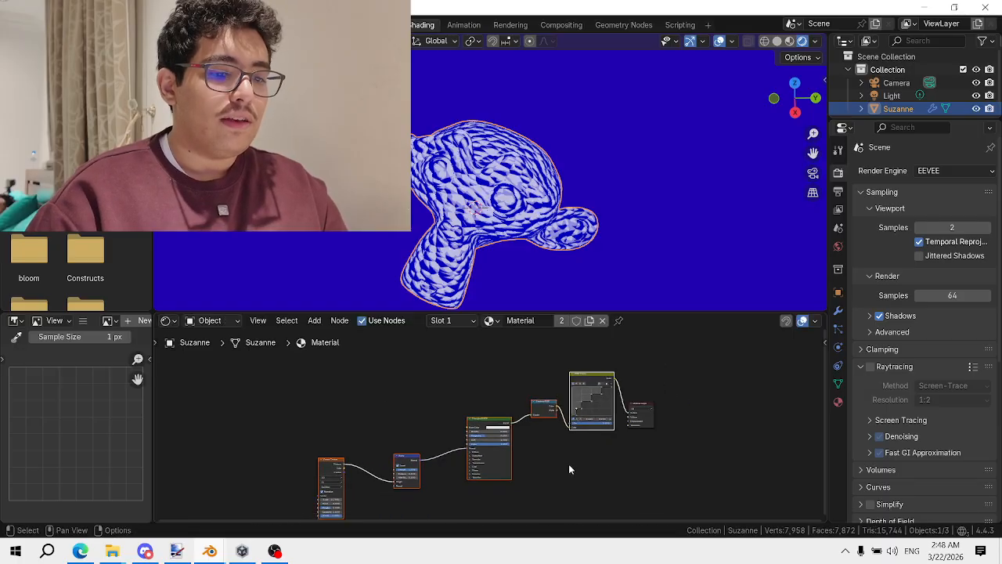
pyautogui.moveTo(608, 474); pyautogui.dragTo(321, 389)
# Delete the selected shader nodes and remove the scene's Light object
pyautogui.press('Delete')
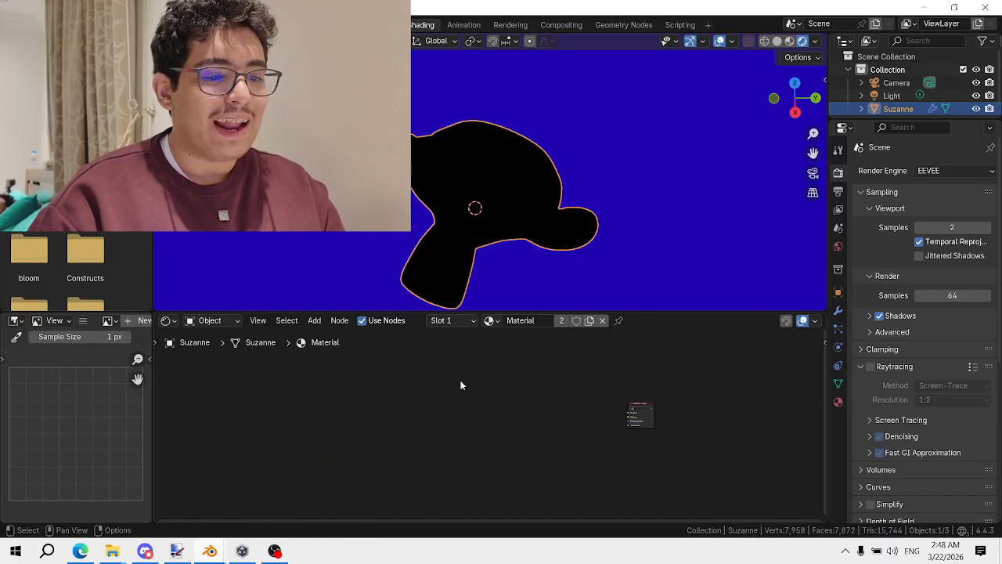
pyautogui.click(891, 95)
pyautogui.press('x')
pyautogui.click(608, 172)
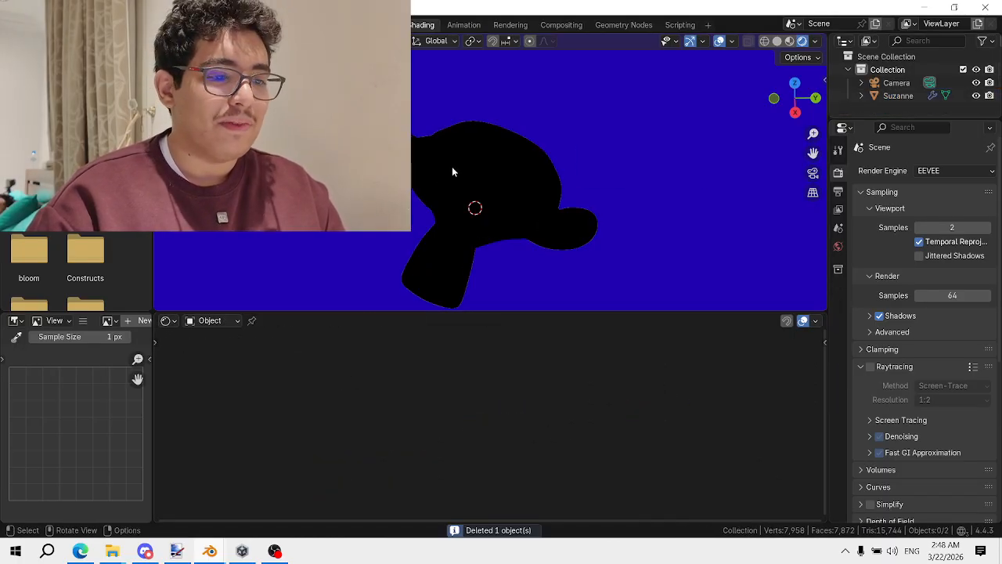
pyautogui.scroll(2, 548, 415)
# Add a Geometry node and connect its Normal output into the material Surface
pyautogui.hotkey('shift', 'a')
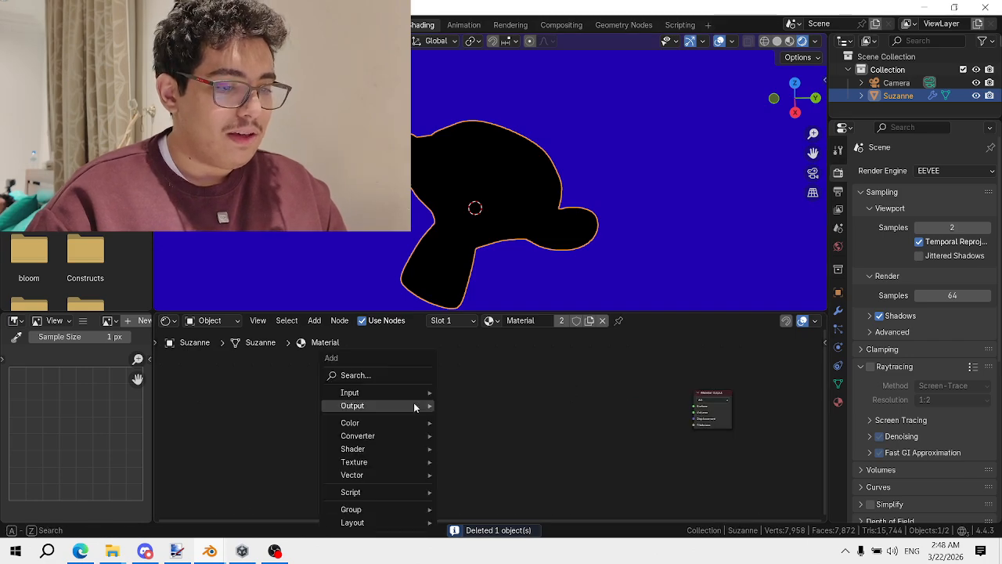
pyautogui.click(408, 380)
pyautogui.write('g')
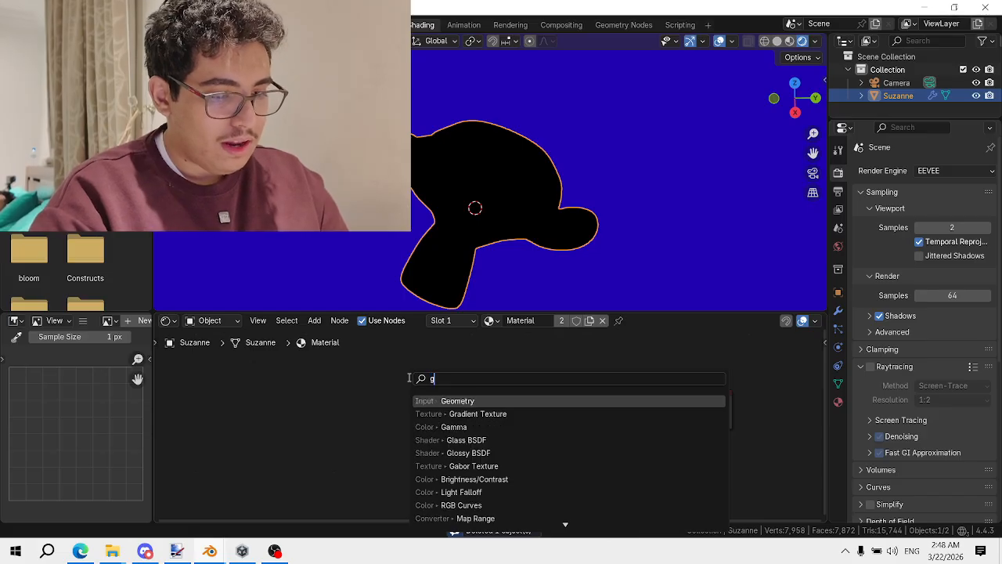
pyautogui.press('Return')
pyautogui.click(377, 407)
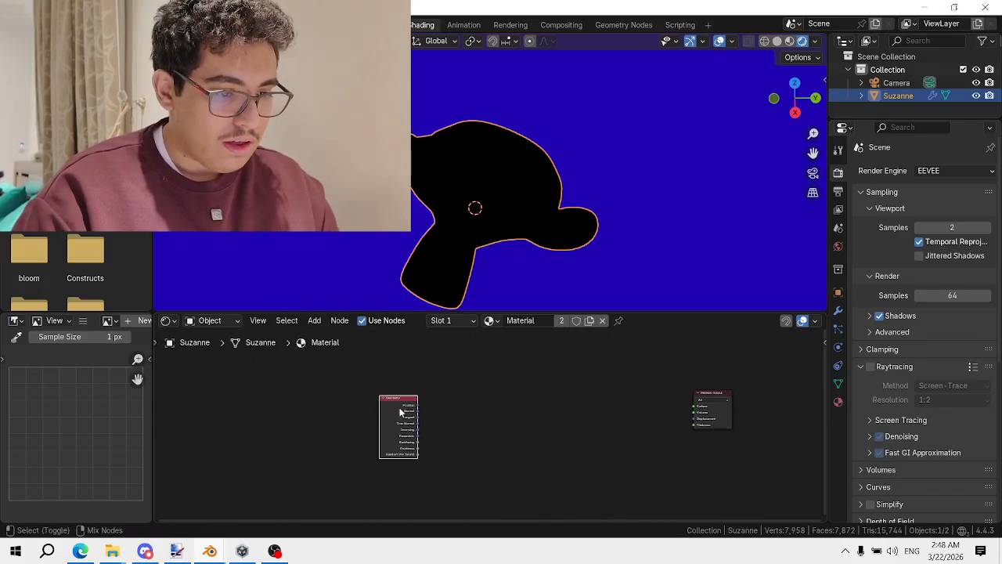
pyautogui.moveTo(417, 411); pyautogui.dragTo(693, 405)
# Insert a Normal node onto the link between Geometry Normal and Material Output
pyautogui.scroll(1, 451, 379)
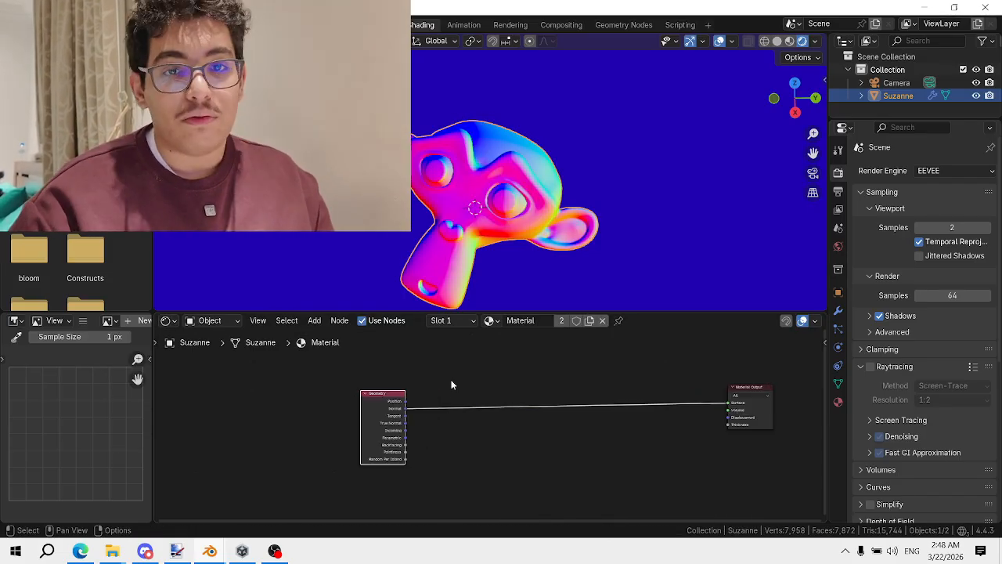
pyautogui.scroll(1, 474, 379)
pyautogui.hotkey('shift', 'a')
pyautogui.click(475, 378)
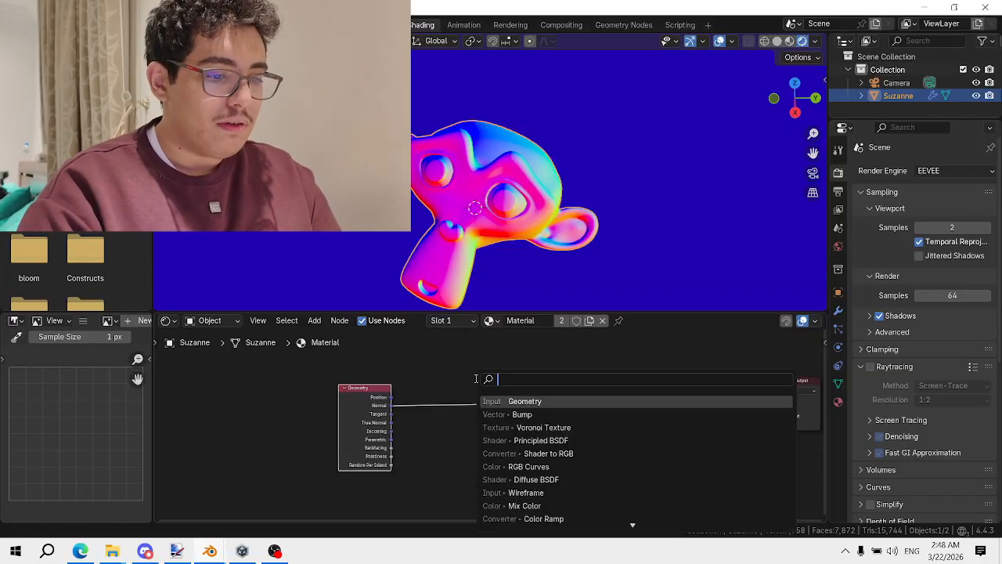
pyautogui.write('norma')
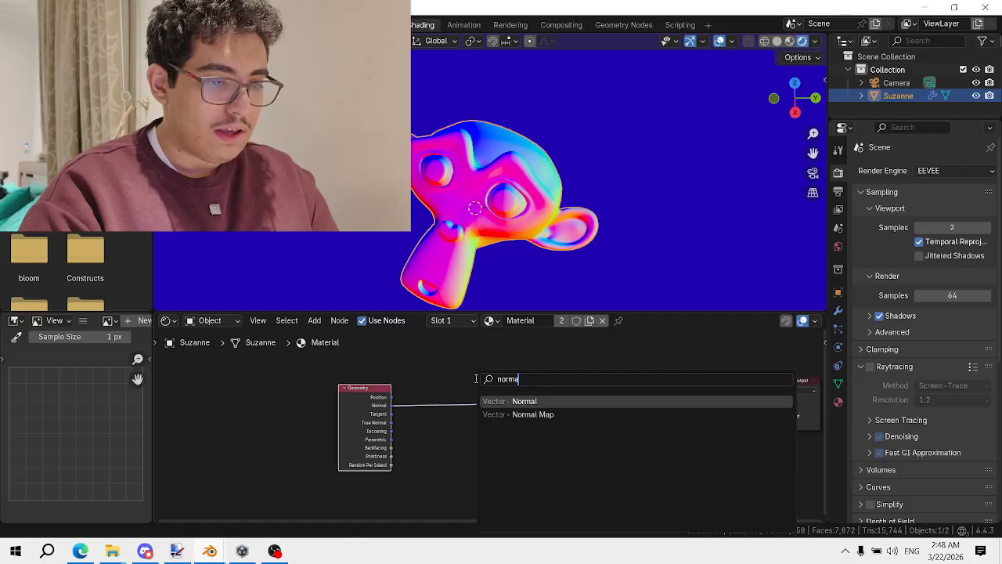
pyautogui.write('l')
pyautogui.press('Return')
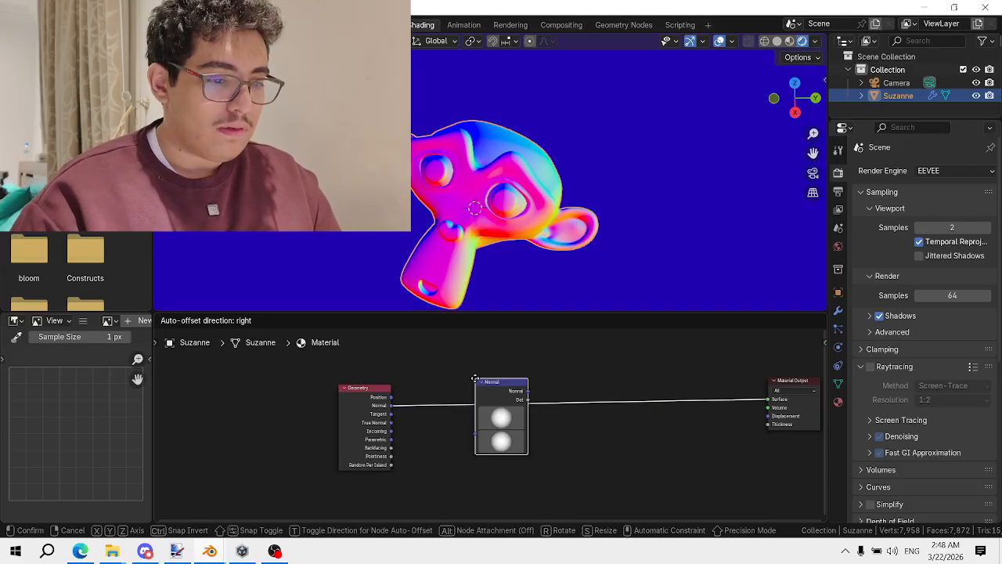
pyautogui.click(475, 379)
# Rotate the Normal node's direction sphere to brighten Suzanne's black-and-white shading
pyautogui.scroll(2, 497, 423)
pyautogui.scroll(2, 515, 241)
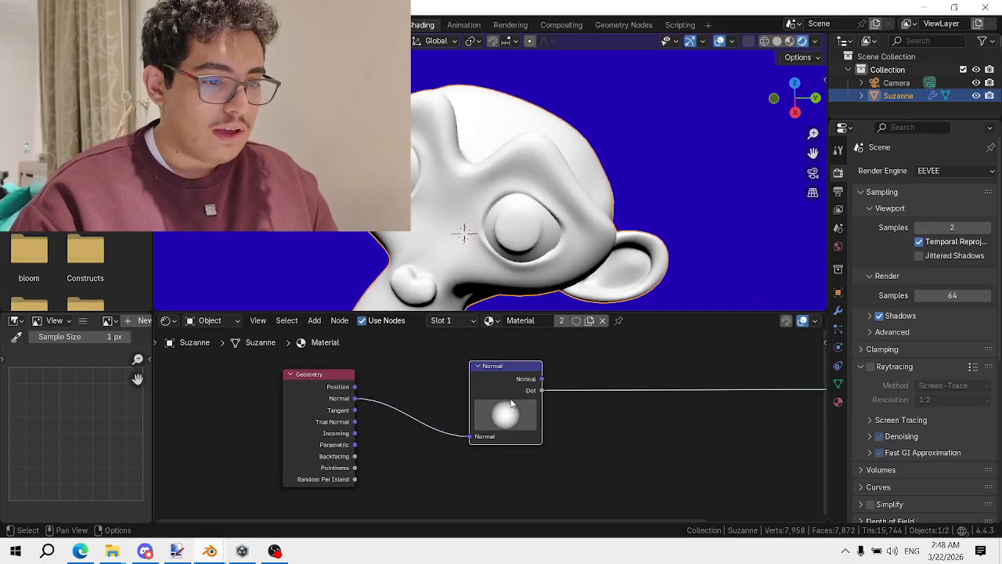
pyautogui.moveTo(512, 410)
pyautogui.mouseDown()
pyautogui.moveTo(532, 383)
pyautogui.moveTo(460, 377)
pyautogui.moveTo(554, 398)
pyautogui.moveTo(488, 388)
pyautogui.moveTo(553, 399)
pyautogui.moveTo(474, 373)
pyautogui.moveTo(574, 434)
pyautogui.moveTo(524, 408)
pyautogui.mouseUp()
pyautogui.scroll(-1, 511, 302)
pyautogui.moveTo(446, 286)
pyautogui.mouseDown(button='middle')
pyautogui.moveTo(379, 253)
pyautogui.moveTo(365, 226)
pyautogui.mouseUp(button='middle')
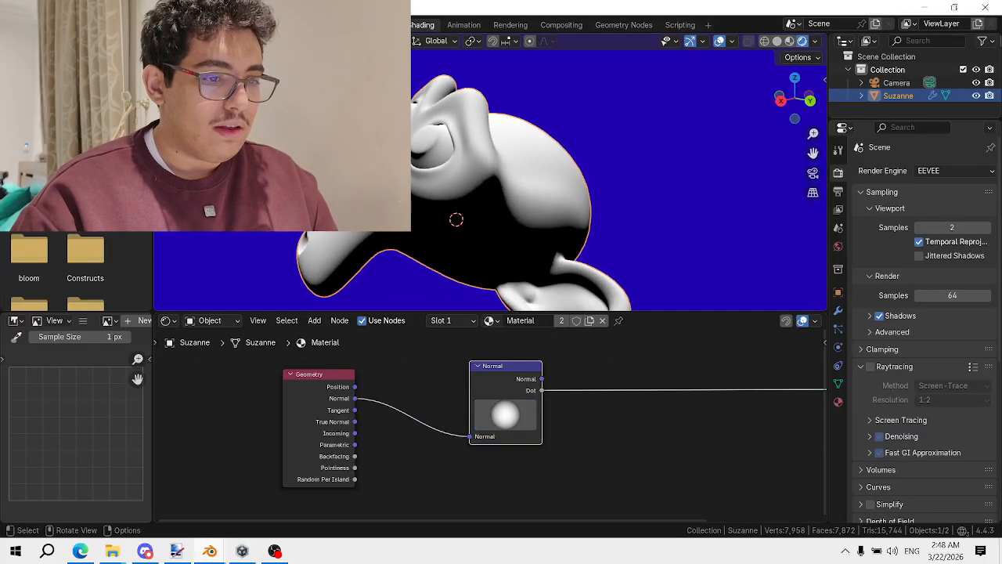
pyautogui.moveTo(518, 420)
pyautogui.mouseDown()
pyautogui.moveTo(552, 415)
pyautogui.moveTo(540, 430)
pyautogui.mouseUp()
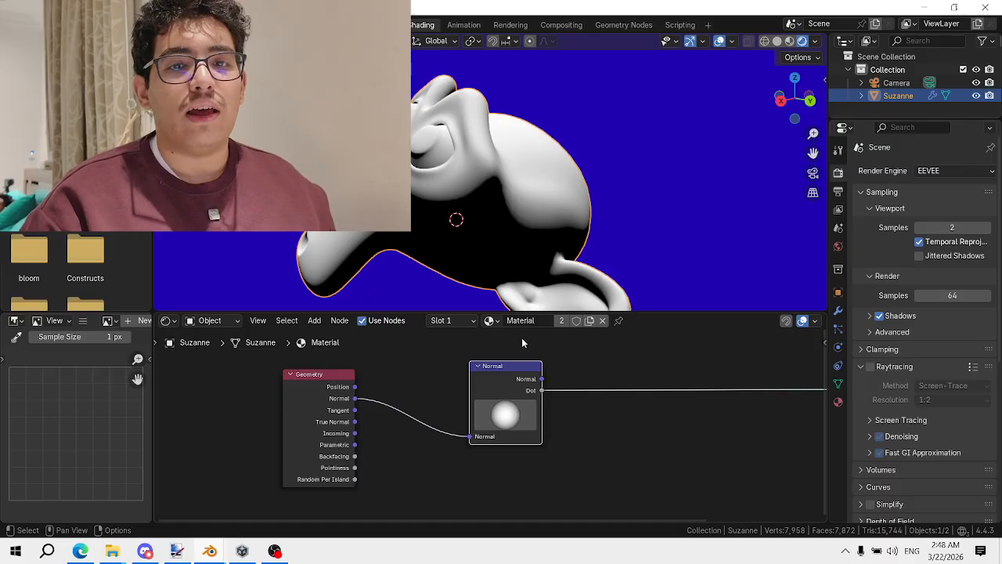
pyautogui.moveTo(486, 240); pyautogui.dragTo(589, 339, button='middle')
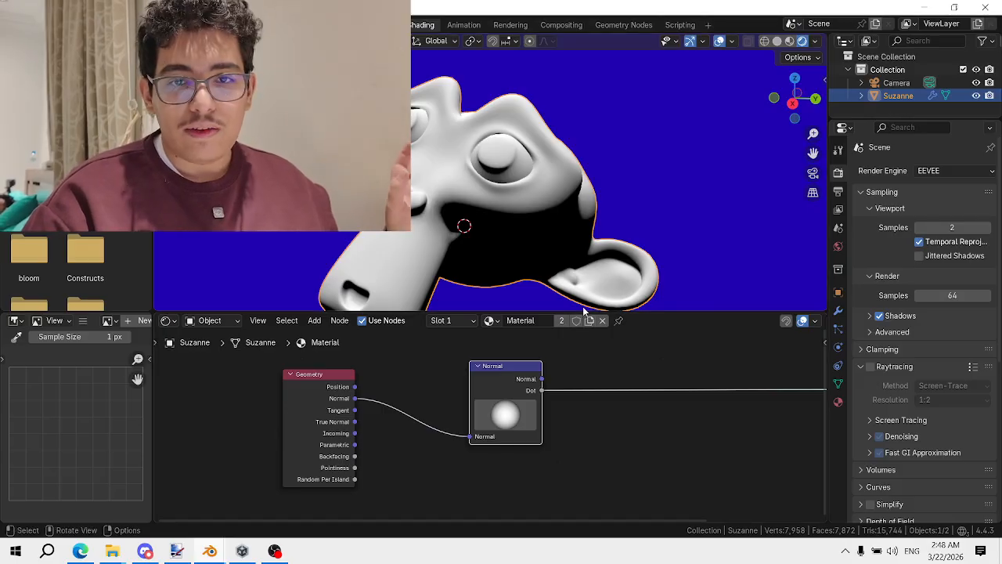
pyautogui.scroll(5, 562, 234)
pyautogui.moveTo(551, 230); pyautogui.dragTo(510, 208, button='middle')
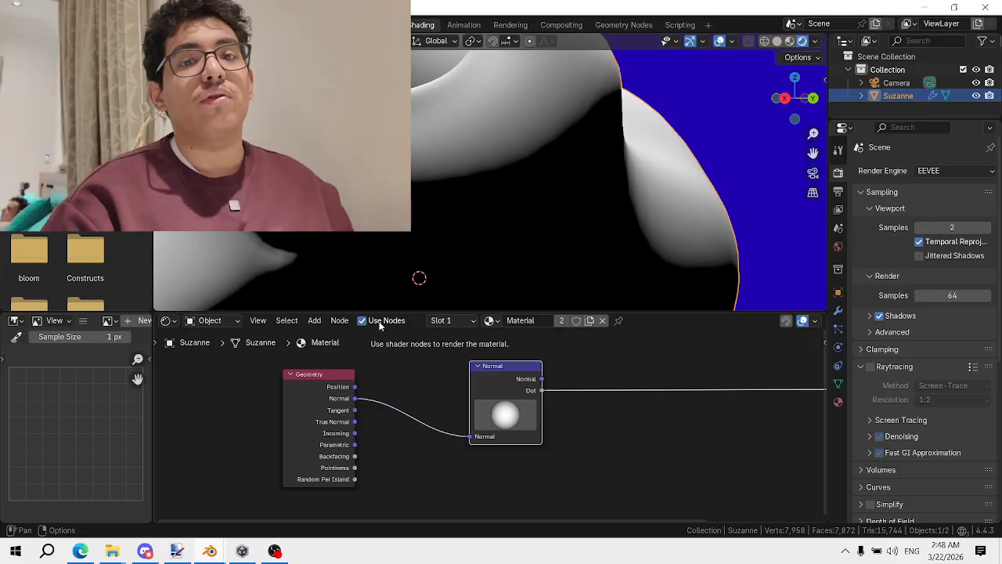
# Fit all nodes into the editor view and bring up the node search
pyautogui.press('Home')
pyautogui.hotkey('shift', 'a')
pyautogui.click(534, 361)
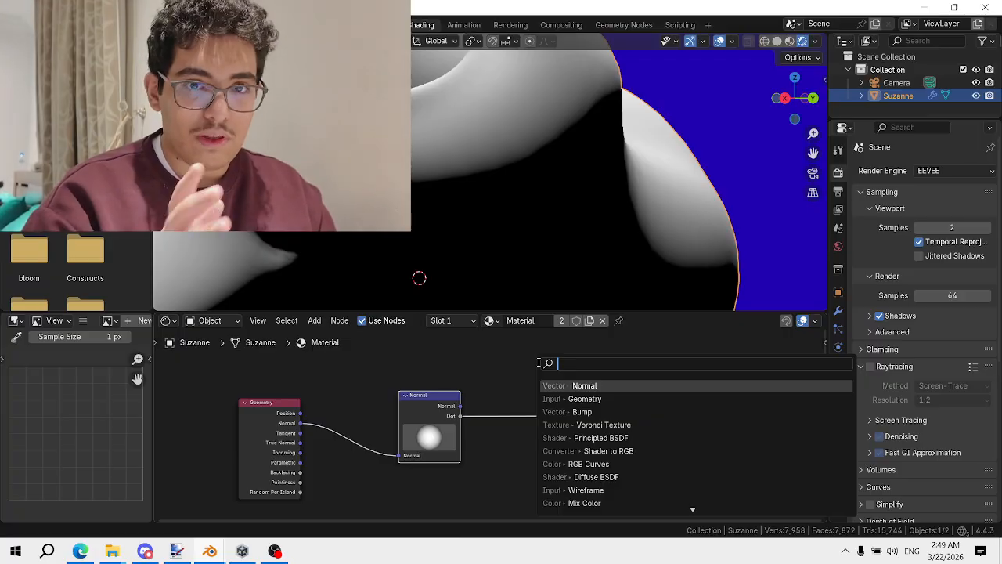
# Insert a Math node set to Add with value 1 after the Normal Dot output
pyautogui.write('mt')
pyautogui.press('BackSpace')
pyautogui.write('ath')
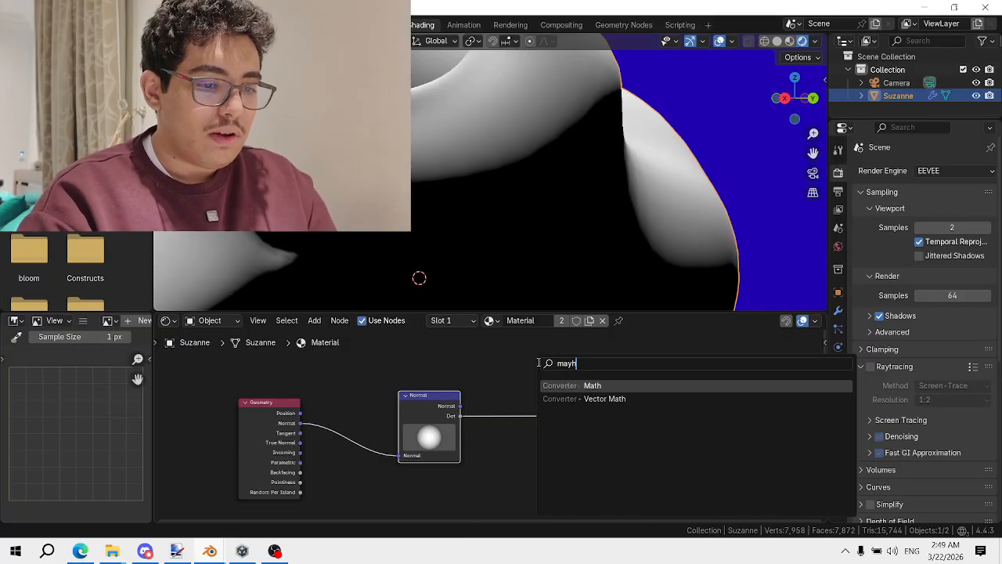
pyautogui.press('BackSpace')
pyautogui.press('BackSpace')
pyautogui.press('Return')
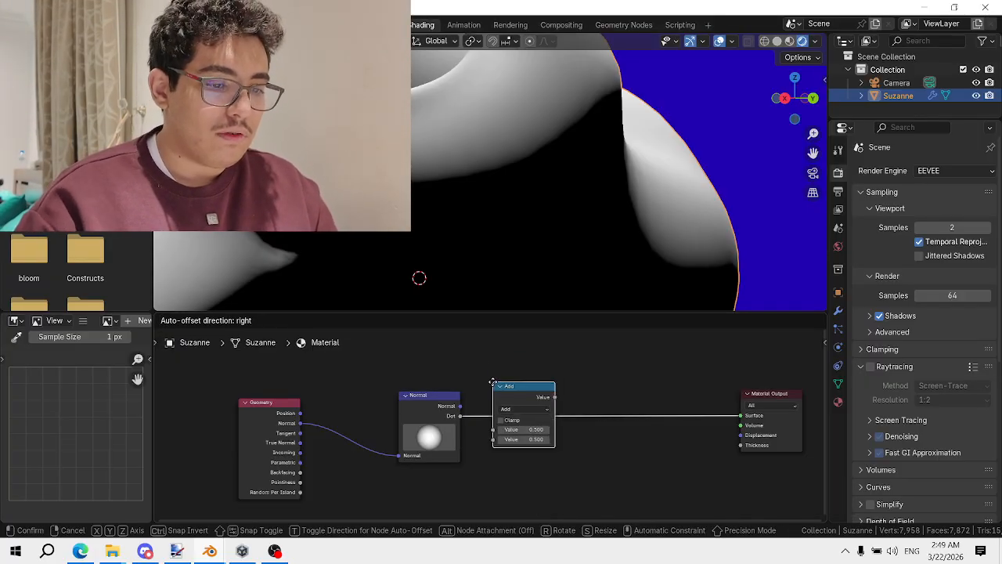
pyautogui.click(493, 382)
pyautogui.scroll(5, 489, 425)
pyautogui.click(534, 449)
pyautogui.write('1')
pyautogui.press('Return')
# Duplicate the Add node as a Divide node with value 2 and align it
pyautogui.moveTo(568, 406); pyautogui.dragTo(320, 410, button='middle')
pyautogui.hotkey('shift', 'd')
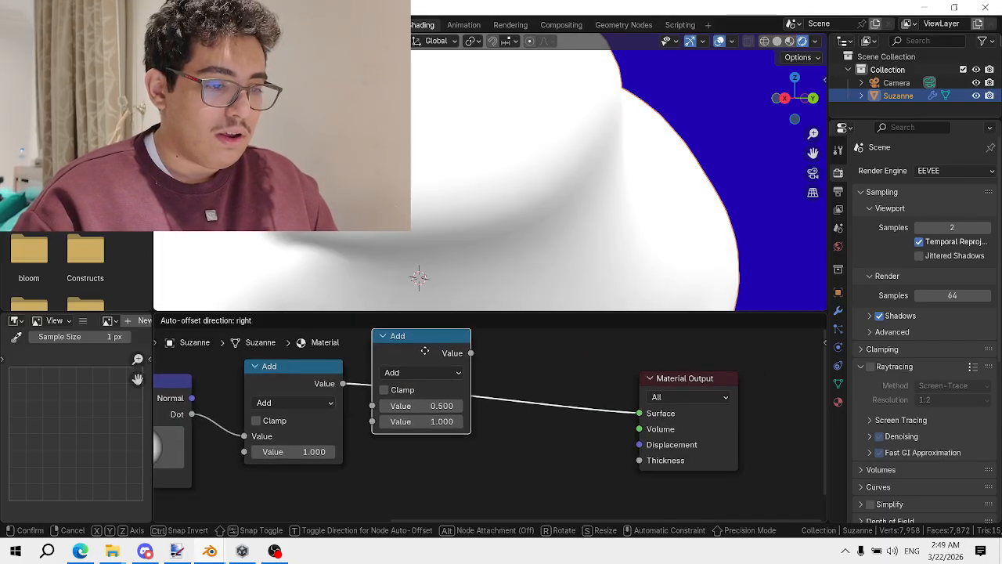
pyautogui.click(426, 351)
pyautogui.click(431, 375)
pyautogui.click(425, 244)
pyautogui.click(428, 421)
pyautogui.write('2')
pyautogui.press('Return')
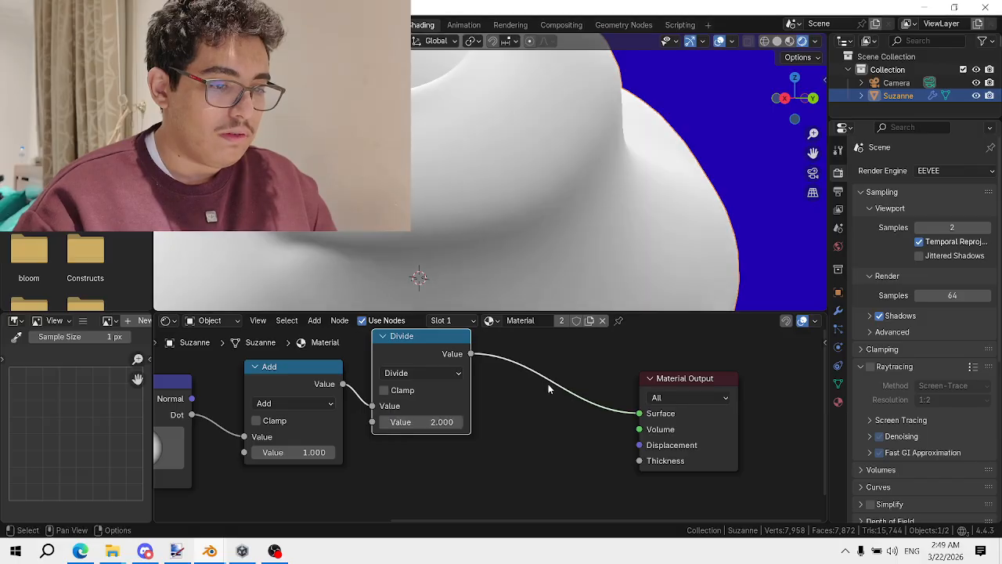
pyautogui.click(439, 374)
pyautogui.click(434, 245)
pyautogui.scroll(-1, 443, 407)
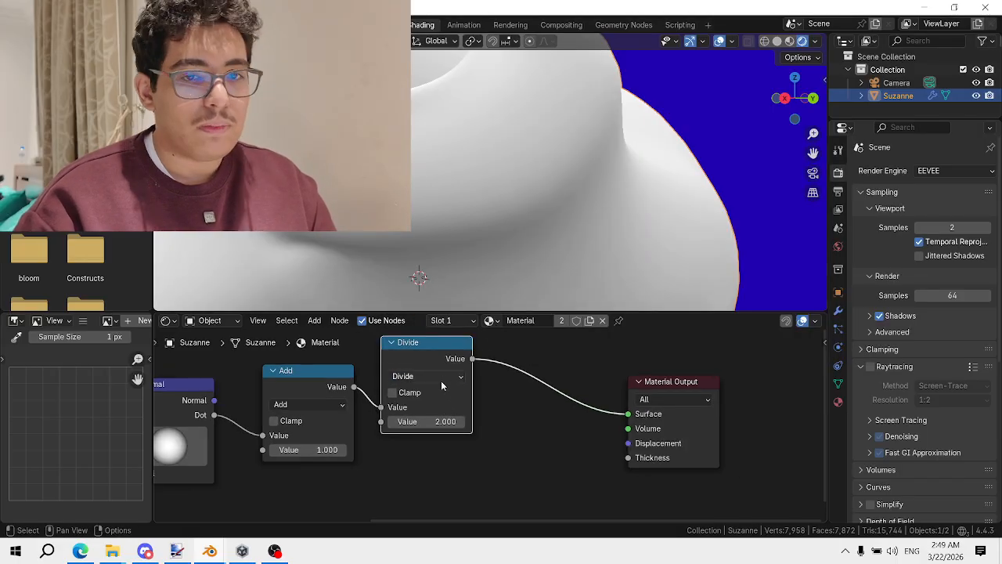
pyautogui.moveTo(427, 346); pyautogui.dragTo(436, 383)
# Tidy the node layout by nudging Material Output and inspect Suzanne's softened grey shading
pyautogui.scroll(-2, 473, 73)
pyautogui.scroll(-3, 472, 72)
pyautogui.moveTo(472, 72); pyautogui.dragTo(474, 202, button='middle')
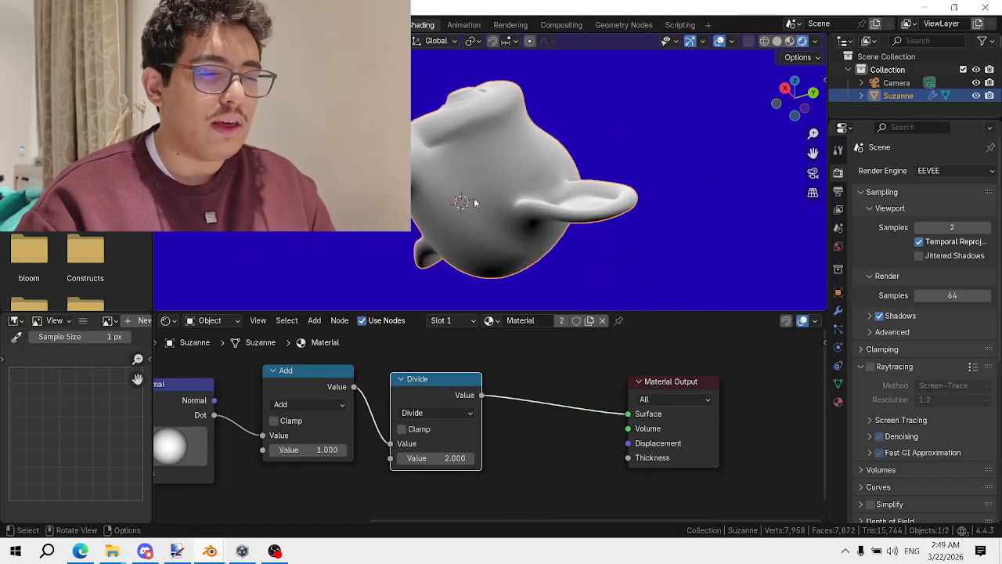
pyautogui.click(458, 416)
pyautogui.moveTo(471, 155); pyautogui.dragTo(498, 233, button='middle')
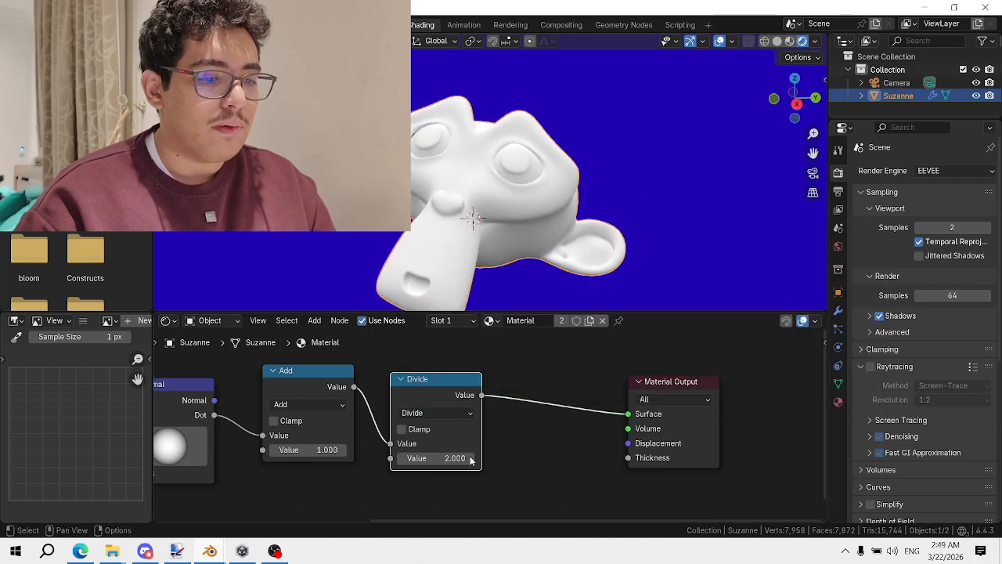
pyautogui.moveTo(463, 175); pyautogui.dragTo(430, 136, button='middle')
pyautogui.scroll(-3, 539, 403)
pyautogui.moveTo(636, 392); pyautogui.dragTo(668, 399)
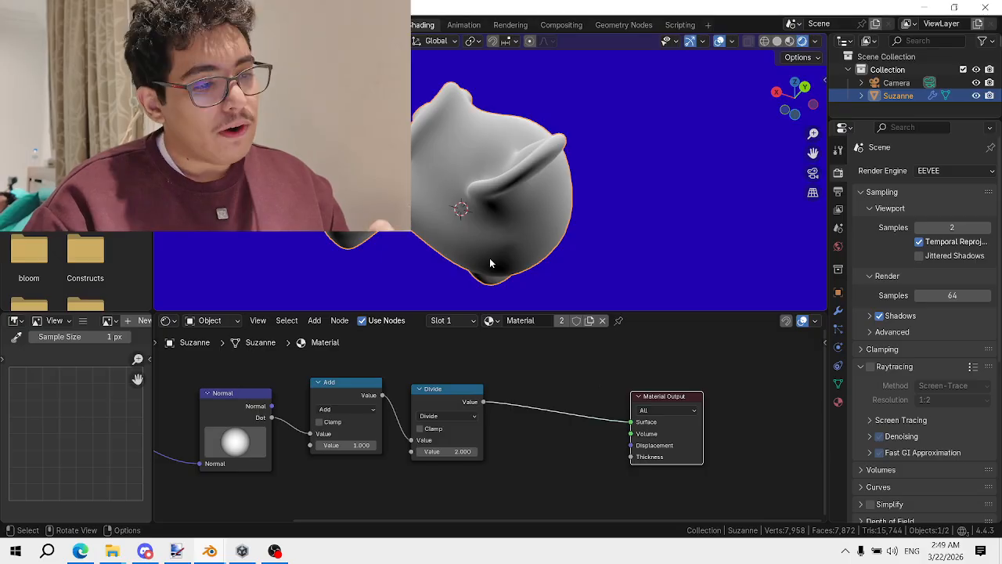
pyautogui.moveTo(365, 415); pyautogui.dragTo(489, 376, button='middle')
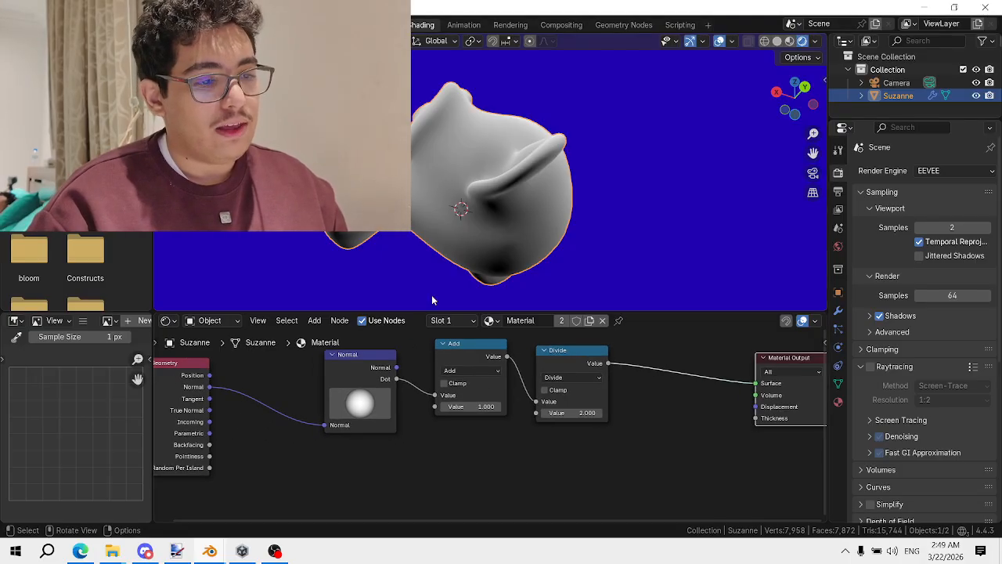
pyautogui.moveTo(406, 253); pyautogui.dragTo(428, 79, button='middle')
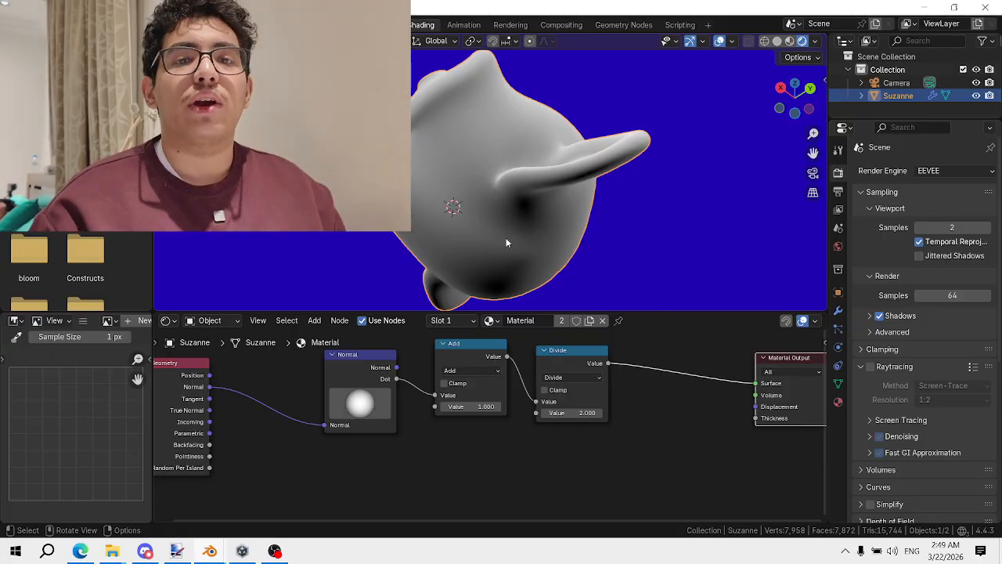
pyautogui.moveTo(598, 392); pyautogui.dragTo(395, 392, button='middle')
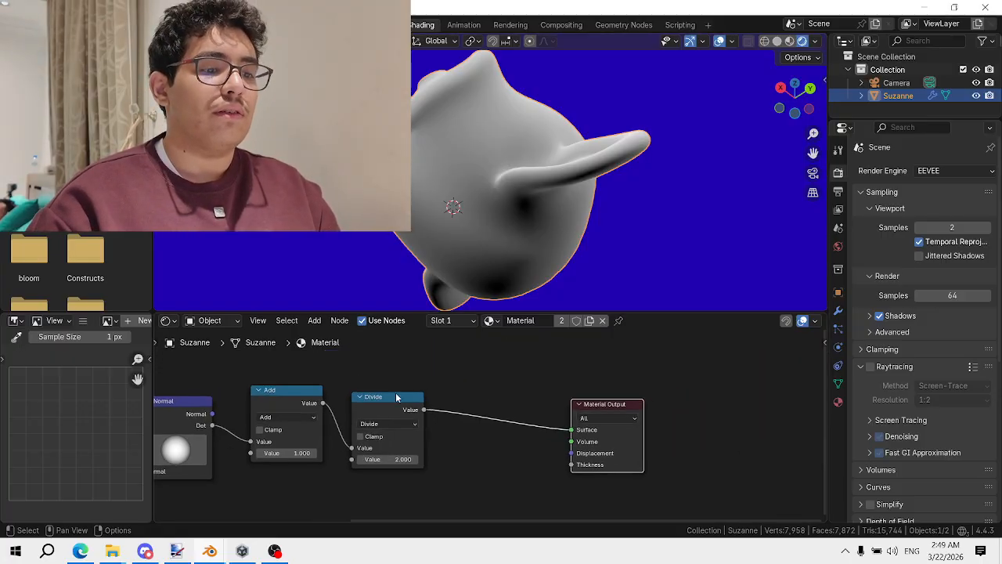
pyautogui.hotkey('shift', 'a')
# Insert a Color Ramp between Divide and Material Output, add a third stop, and set Constant interpolation
pyautogui.write('color')
pyautogui.press('Down')
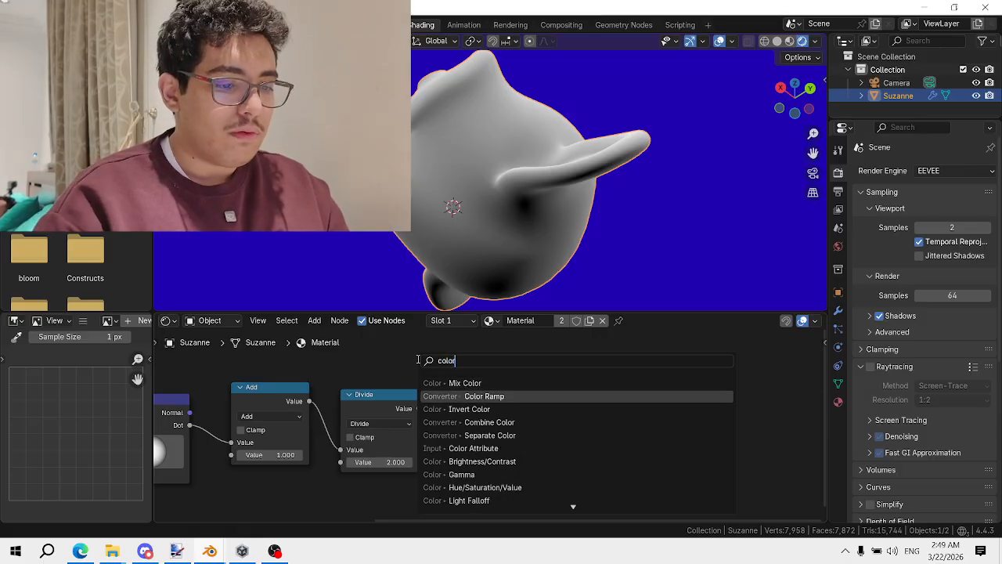
pyautogui.press('Return')
pyautogui.click(473, 368)
pyautogui.scroll(1, 327, 418)
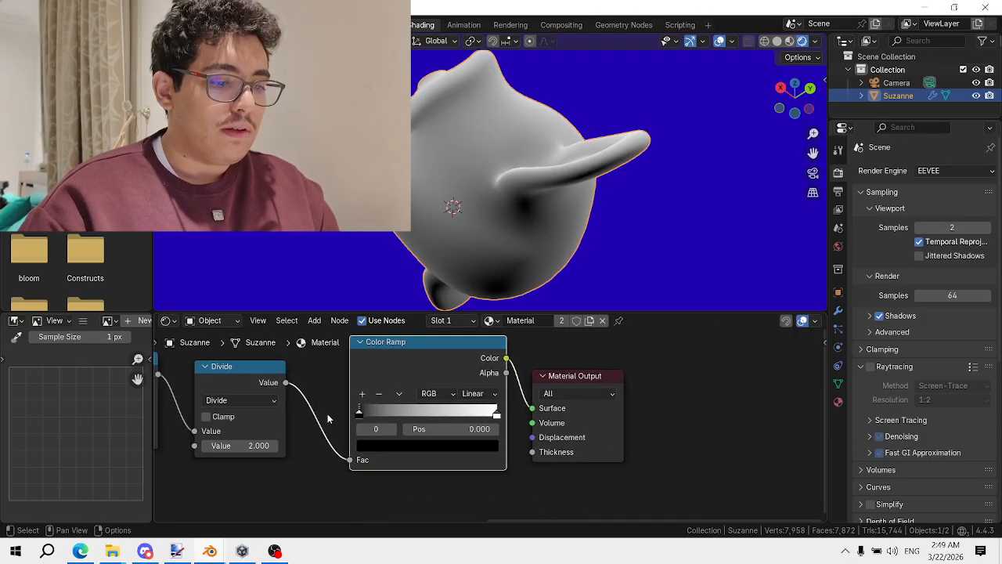
pyautogui.click(360, 393)
pyautogui.click(479, 393)
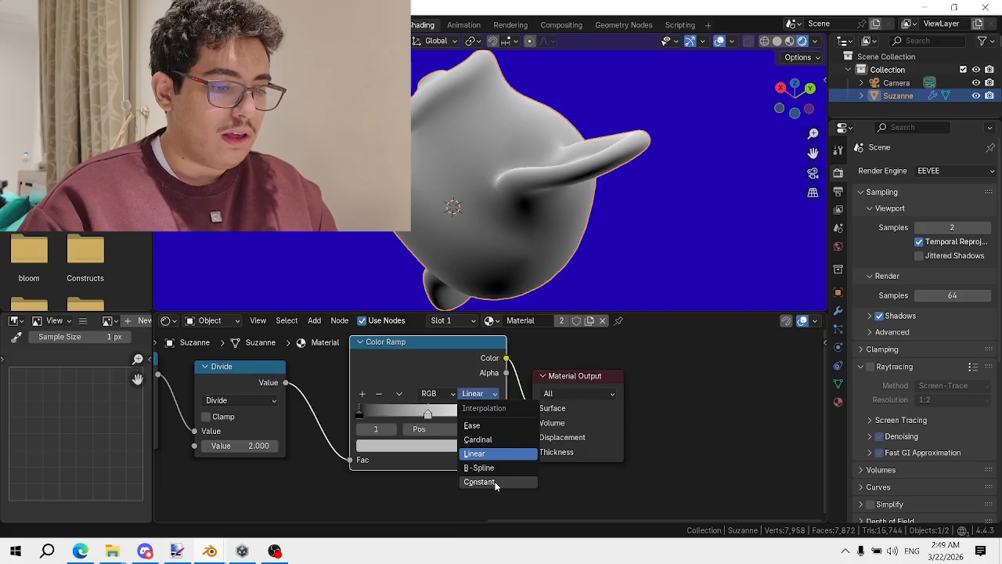
pyautogui.click(477, 479)
# Slide the grey and white stops left and darken the grey stop's colour
pyautogui.scroll(1, 416, 407)
pyautogui.moveTo(416, 407); pyautogui.dragTo(370, 412)
pyautogui.moveTo(498, 413)
pyautogui.mouseDown()
pyautogui.moveTo(362, 423)
pyautogui.moveTo(368, 412)
pyautogui.moveTo(360, 412)
pyautogui.mouseUp()
pyautogui.click(414, 449)
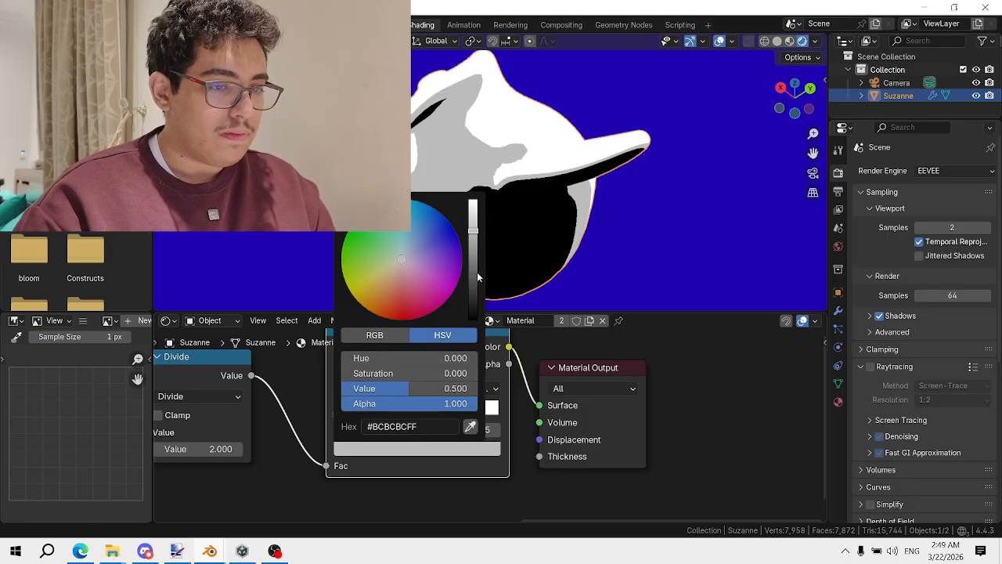
pyautogui.moveTo(473, 275)
pyautogui.mouseDown()
pyautogui.moveTo(473, 316)
pyautogui.moveTo(472, 291)
pyautogui.mouseUp()
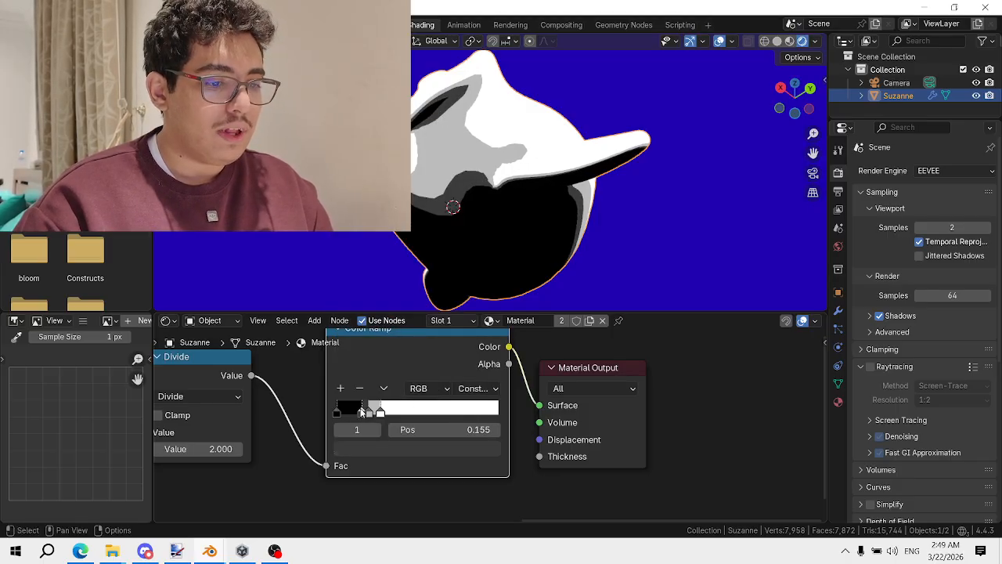
pyautogui.moveTo(362, 412); pyautogui.dragTo(337, 412)
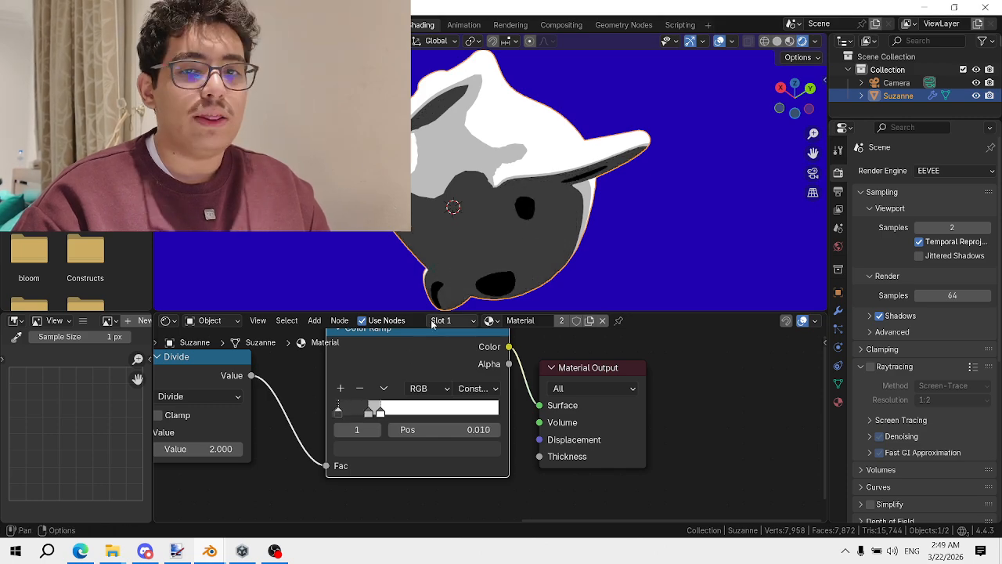
pyautogui.hotkey('ctrl', 'z')
# Preview the Normal node's outputs and wire its Dot output into the Color Ramp Fac
pyautogui.scroll(-4, 433, 230)
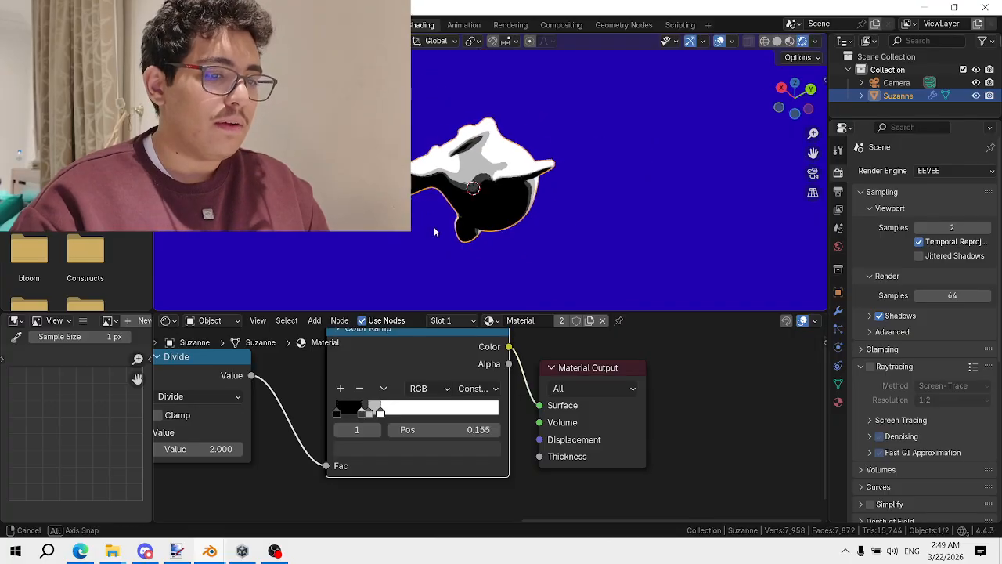
pyautogui.moveTo(434, 230); pyautogui.dragTo(513, 250, button='middle')
pyautogui.scroll(-5, 438, 423)
pyautogui.moveTo(203, 440); pyautogui.dragTo(360, 440, button='middle')
pyautogui.moveTo(251, 437); pyautogui.dragTo(355, 417, button='middle')
pyautogui.keyDown('ctrl'); pyautogui.keyDown('shift'); pyautogui.click(366, 383); pyautogui.keyUp('shift'); pyautogui.keyUp('ctrl')
pyautogui.keyDown('ctrl'); pyautogui.keyDown('shift'); pyautogui.click(367, 382); pyautogui.keyUp('shift'); pyautogui.keyUp('ctrl')
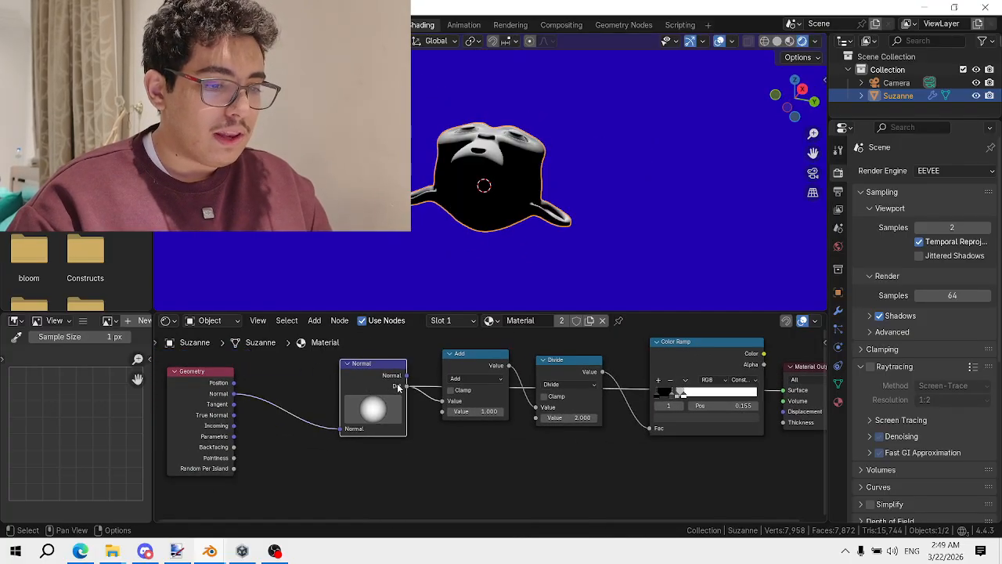
pyautogui.moveTo(406, 386); pyautogui.dragTo(650, 428)
pyautogui.keyDown('ctrl'); pyautogui.keyDown('shift'); pyautogui.click(671, 369); pyautogui.keyUp('shift'); pyautogui.keyUp('ctrl')
# Reconnect the Divide result to the Color Ramp Fac instead
pyautogui.moveTo(540, 157); pyautogui.dragTo(509, 202, button='middle')
pyautogui.scroll(6, 509, 202)
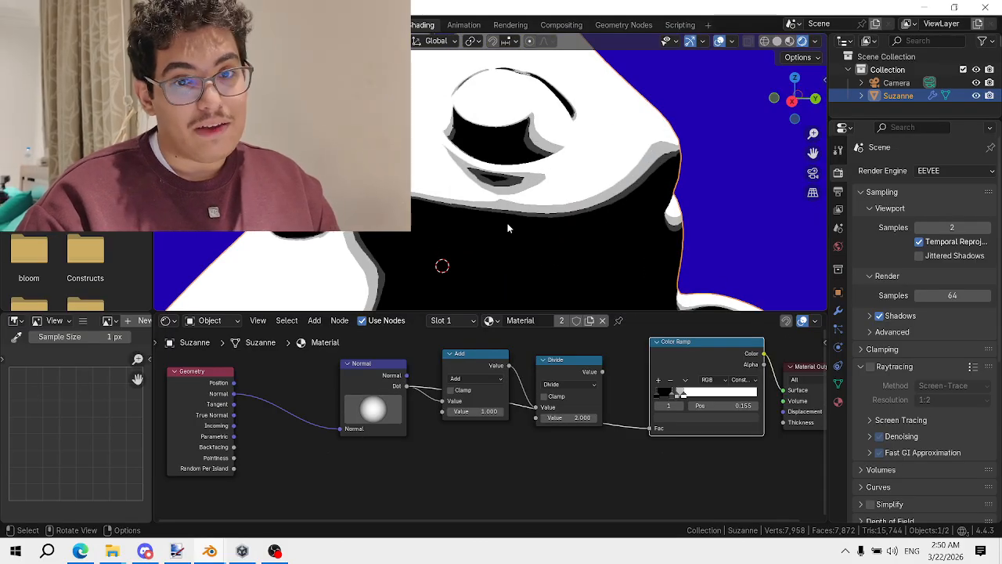
pyautogui.scroll(-2, 606, 406)
pyautogui.moveTo(606, 408); pyautogui.dragTo(501, 406, button='middle')
pyautogui.scroll(1, 476, 386)
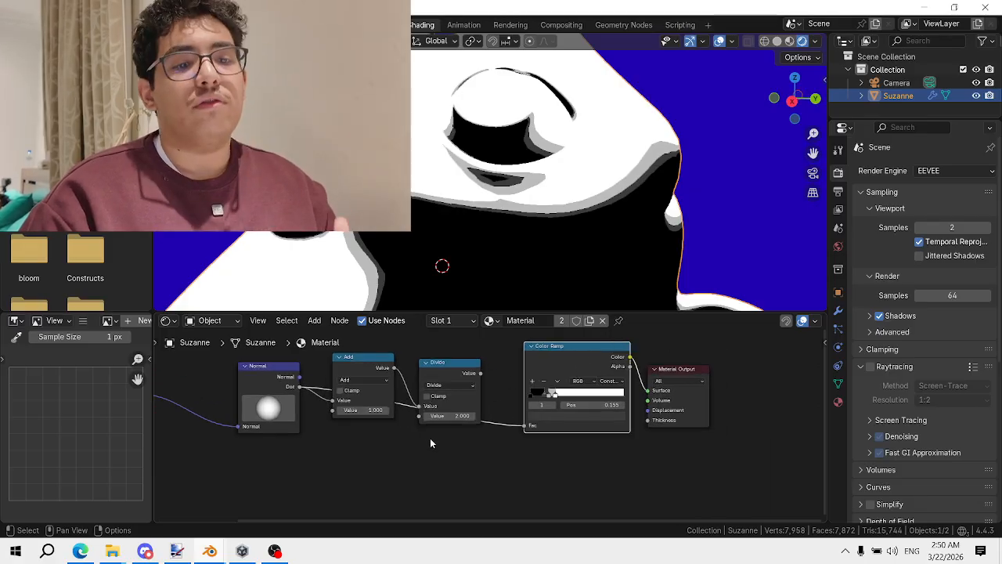
pyautogui.scroll(1, 464, 369)
pyautogui.moveTo(479, 368)
pyautogui.mouseDown()
pyautogui.moveTo(537, 436)
pyautogui.moveTo(528, 425)
pyautogui.mouseUp()
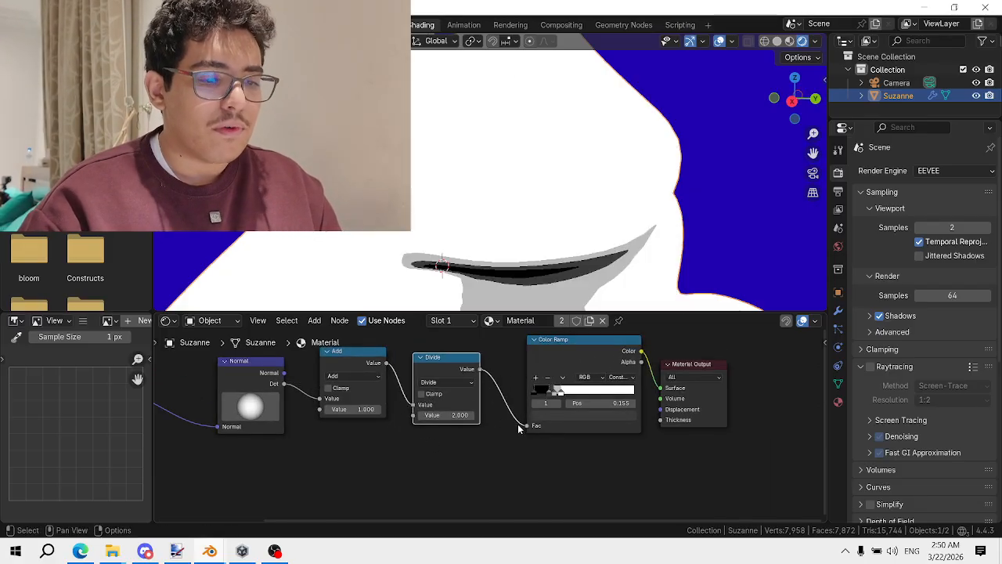
pyautogui.scroll(-4, 481, 380)
pyautogui.scroll(9, 526, 391)
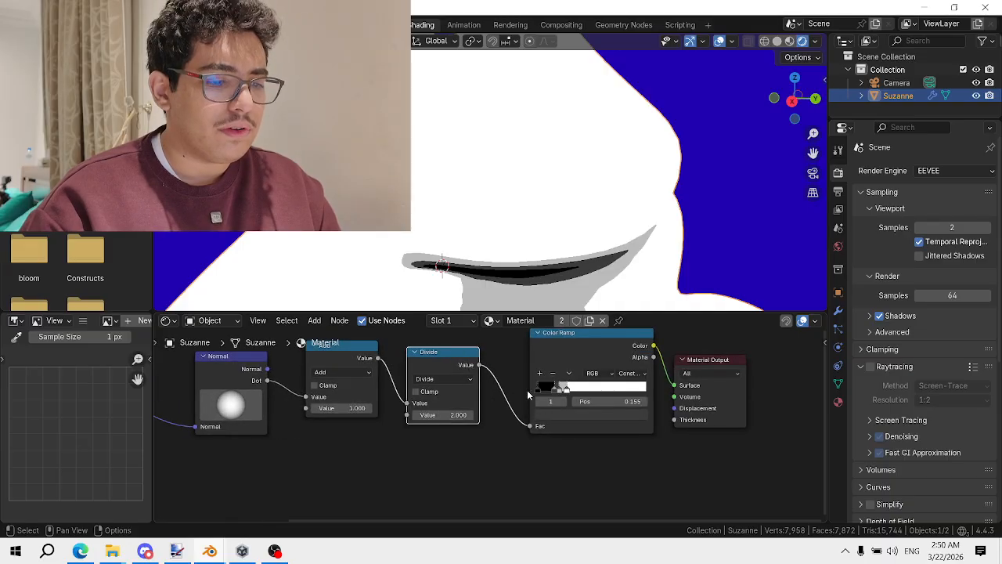
# Position the ramp stops at 0.155, 0.760 and 0.340, checking Suzanne's bands in the viewport
pyautogui.moveTo(565, 379); pyautogui.dragTo(571, 379)
pyautogui.scroll(-7, 570, 224)
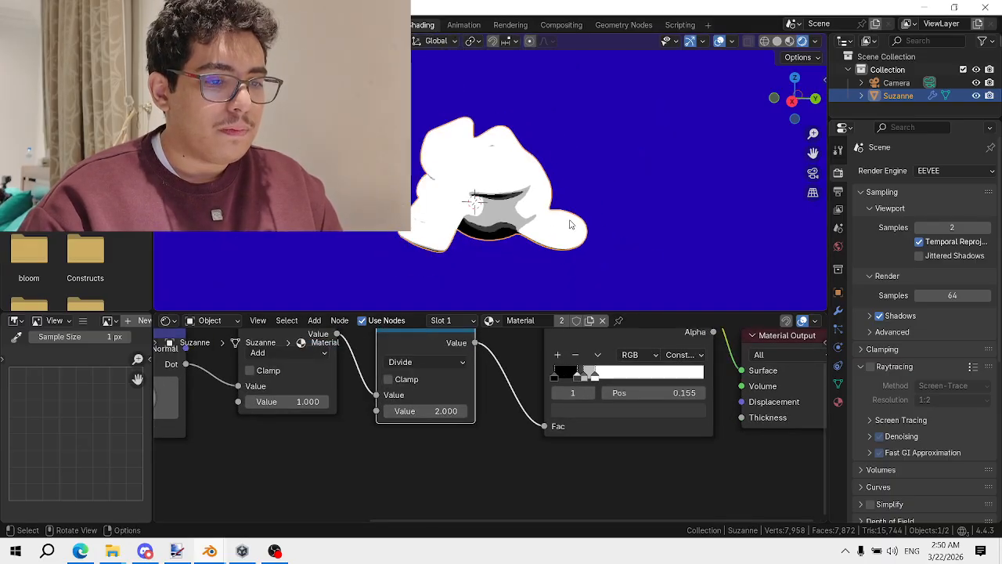
pyautogui.moveTo(570, 224); pyautogui.dragTo(595, 242, button='middle')
pyautogui.scroll(1, 615, 370)
pyautogui.moveTo(615, 370); pyautogui.dragTo(690, 371)
pyautogui.moveTo(565, 227); pyautogui.dragTo(587, 301, button='middle')
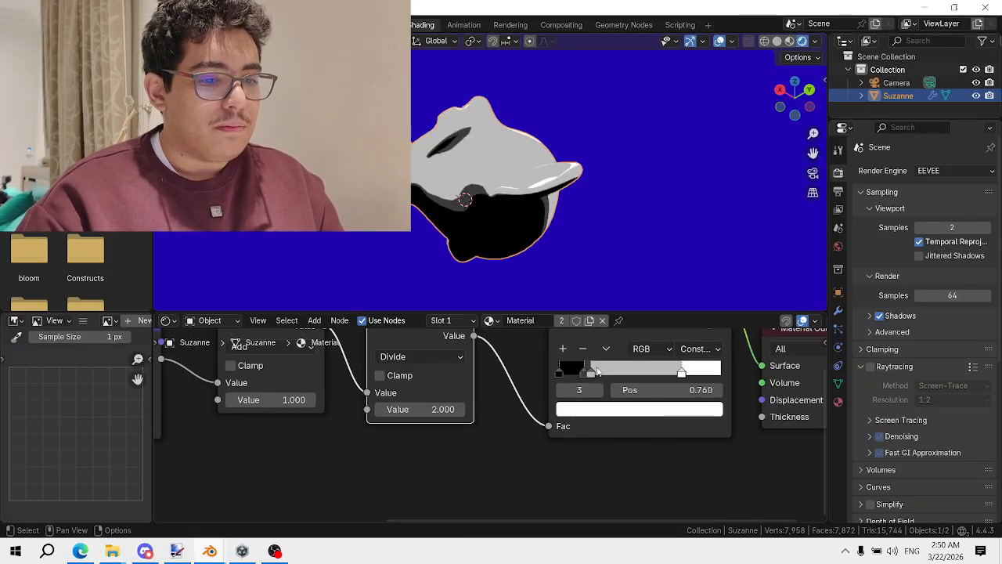
pyautogui.moveTo(597, 371); pyautogui.dragTo(615, 371)
pyautogui.moveTo(564, 258)
pyautogui.mouseDown(button='middle')
pyautogui.moveTo(516, 180)
pyautogui.moveTo(531, 151)
pyautogui.mouseUp(button='middle')
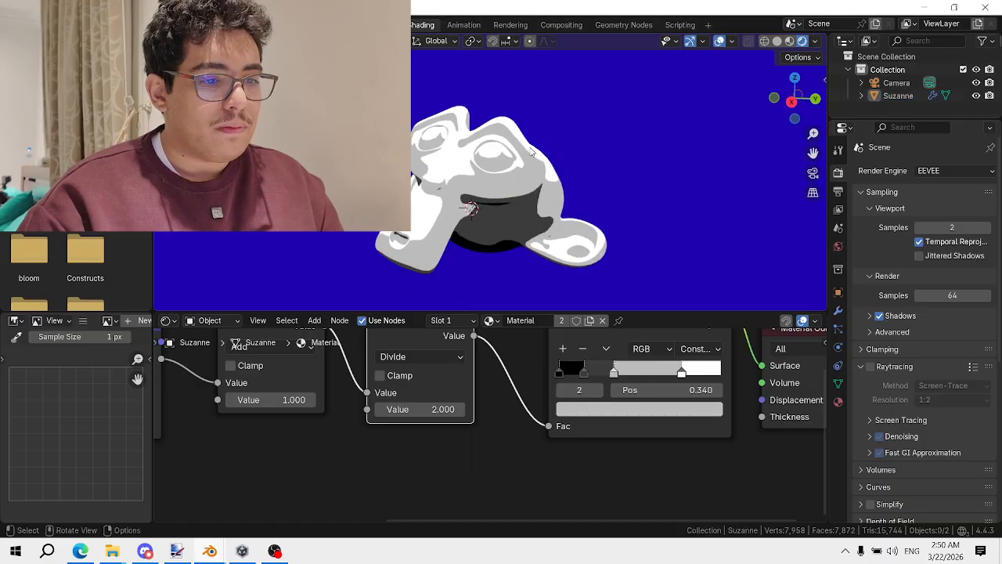
# Select Suzanne and move Material Output right to make room beside the ramp
pyautogui.click(530, 152)
pyautogui.scroll(-3, 673, 384)
pyautogui.moveTo(728, 364); pyautogui.dragTo(548, 398, button='middle')
pyautogui.moveTo(573, 380); pyautogui.dragTo(686, 383)
# Add a Vector Math node set to Multiply before Material Output
pyautogui.hotkey('shift', 'a')
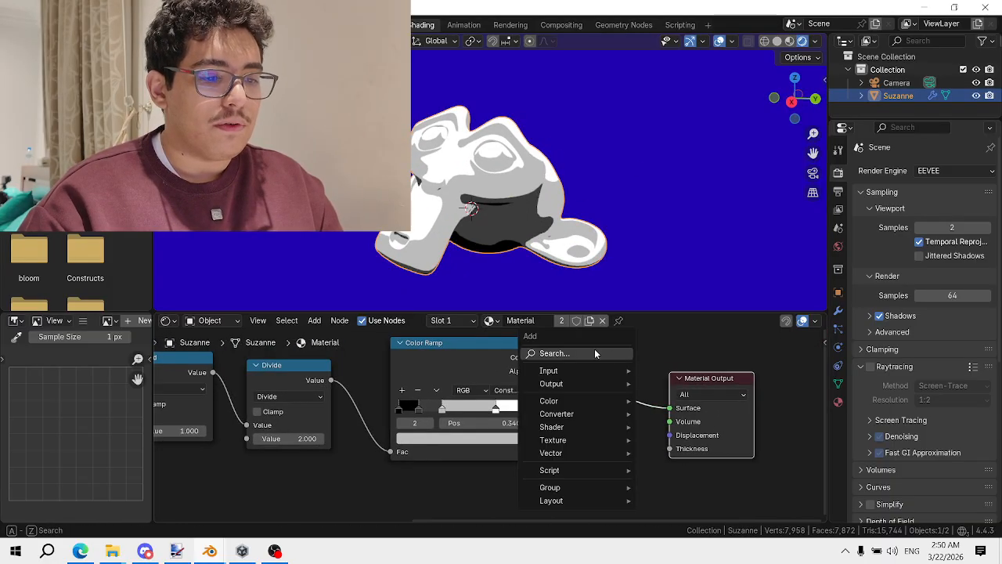
pyautogui.write('mix c')
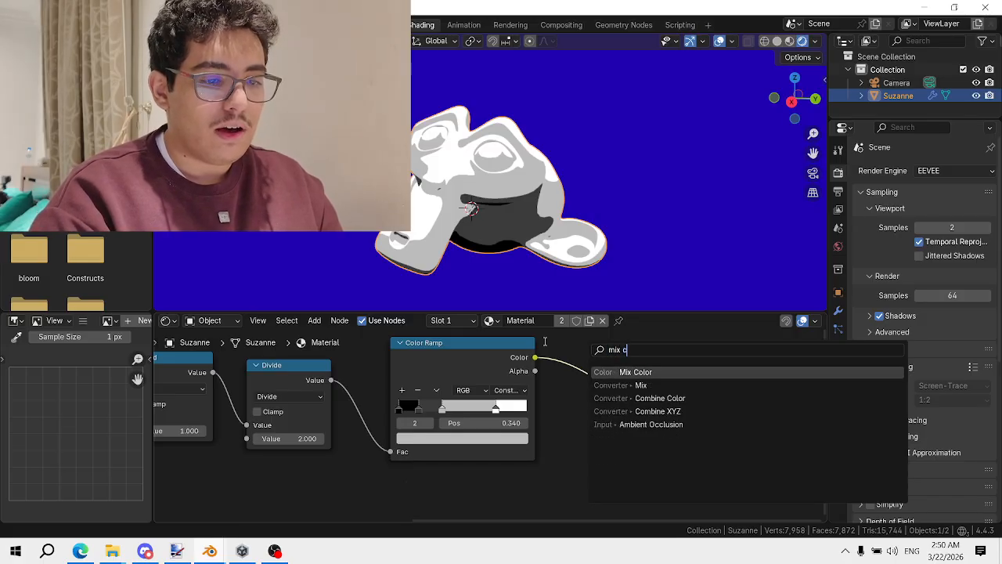
pyautogui.press('BackSpace')
pyautogui.press('BackSpace')
pyautogui.press('BackSpace')
pyautogui.press('BackSpace')
pyautogui.press('BackSpace')
pyautogui.write('vec')
pyautogui.press('Return')
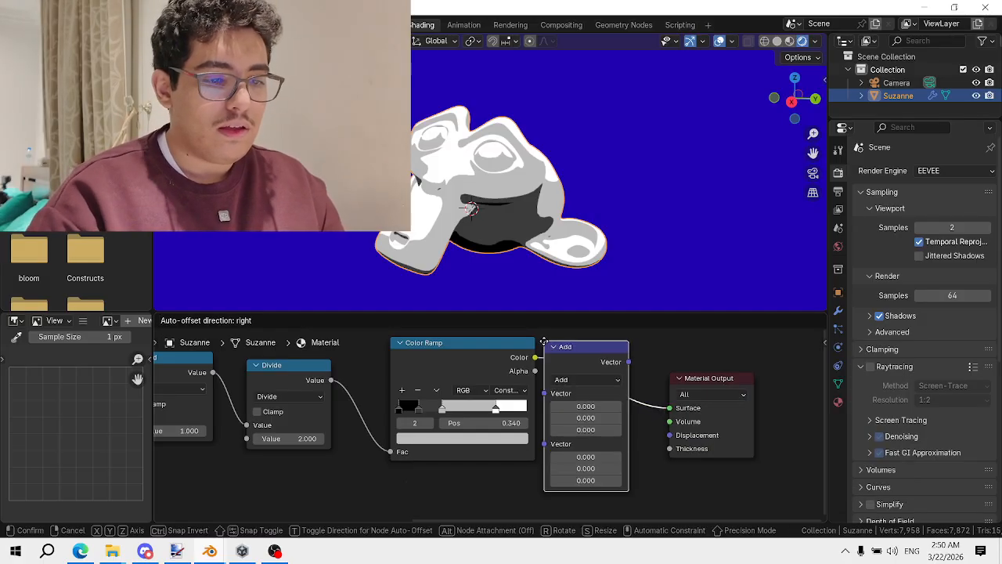
pyautogui.click(562, 336)
pyautogui.click(600, 374)
pyautogui.press('Escape')
pyautogui.click(603, 374)
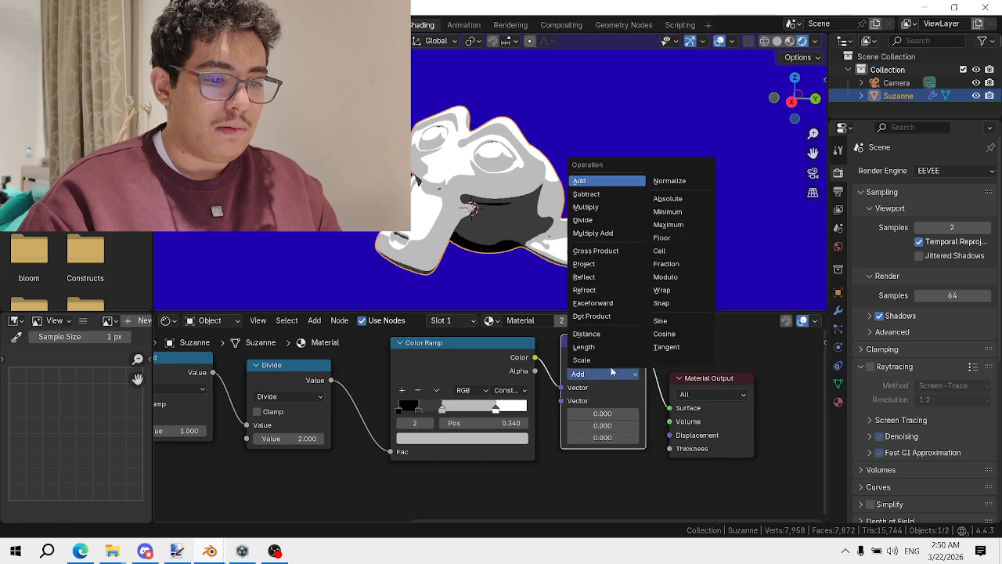
pyautogui.click(591, 206)
# Add an orange RGB colour node and link it to Multiply's second Vector input
pyautogui.hotkey('shift', 'a')
pyautogui.write('colo')
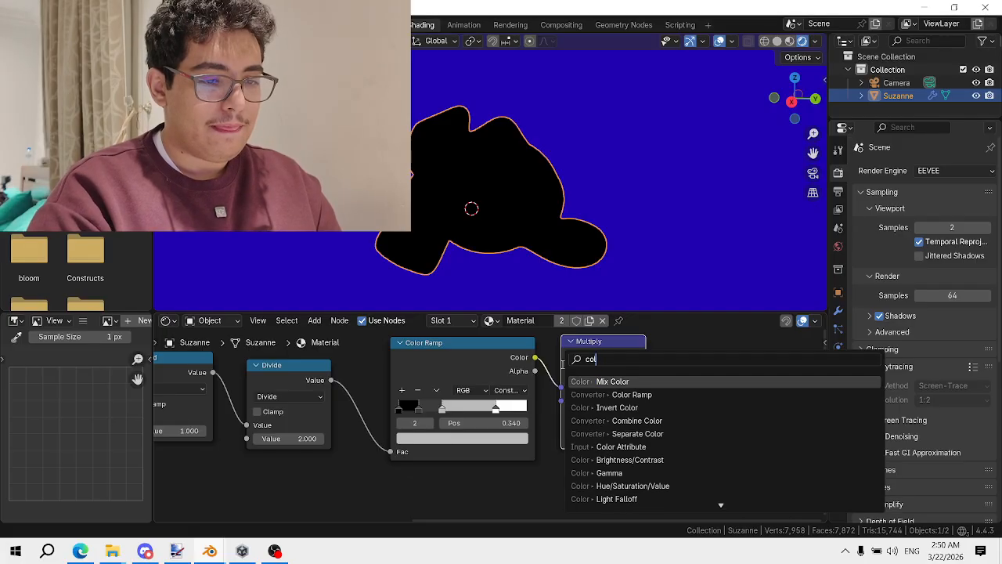
pyautogui.press('BackSpace')
pyautogui.press('BackSpace')
pyautogui.press('BackSpace')
pyautogui.write('rg')
pyautogui.press('Return')
pyautogui.click(464, 507)
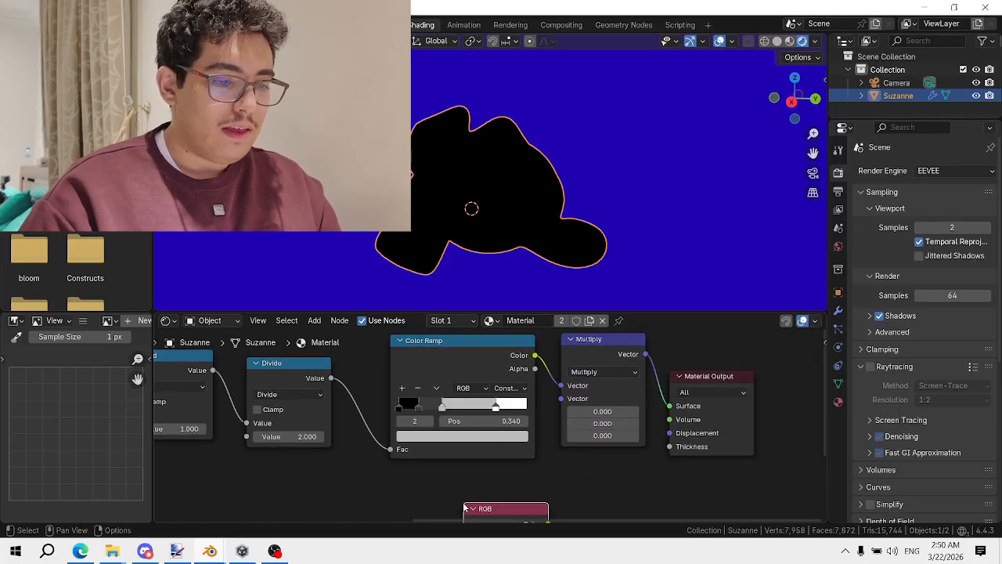
pyautogui.moveTo(464, 508); pyautogui.dragTo(459, 424, button='middle')
pyautogui.moveTo(535, 464); pyautogui.dragTo(566, 397)
pyautogui.click(477, 506)
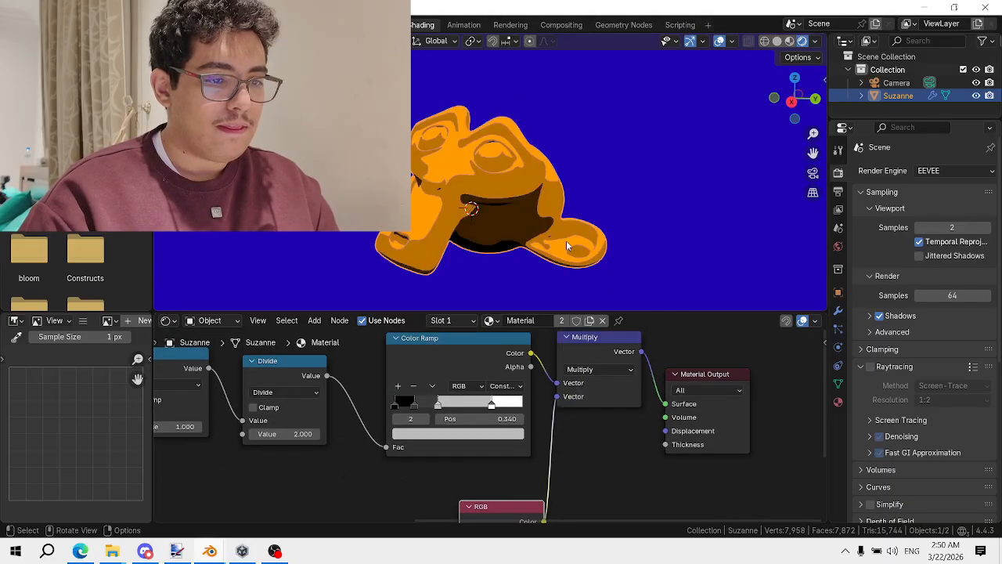
pyautogui.moveTo(566, 240); pyautogui.dragTo(508, 178, button='middle')
# Adjust the light direction on the Normal node's sphere
pyautogui.scroll(-3, 329, 424)
pyautogui.moveTo(328, 424)
pyautogui.mouseDown(button='middle')
pyautogui.moveTo(579, 385)
pyautogui.moveTo(671, 390)
pyautogui.mouseUp(button='middle')
pyautogui.moveTo(437, 390)
pyautogui.mouseDown()
pyautogui.moveTo(456, 408)
pyautogui.moveTo(439, 355)
pyautogui.moveTo(448, 377)
pyautogui.mouseUp()
pyautogui.scroll(-5, 492, 421)
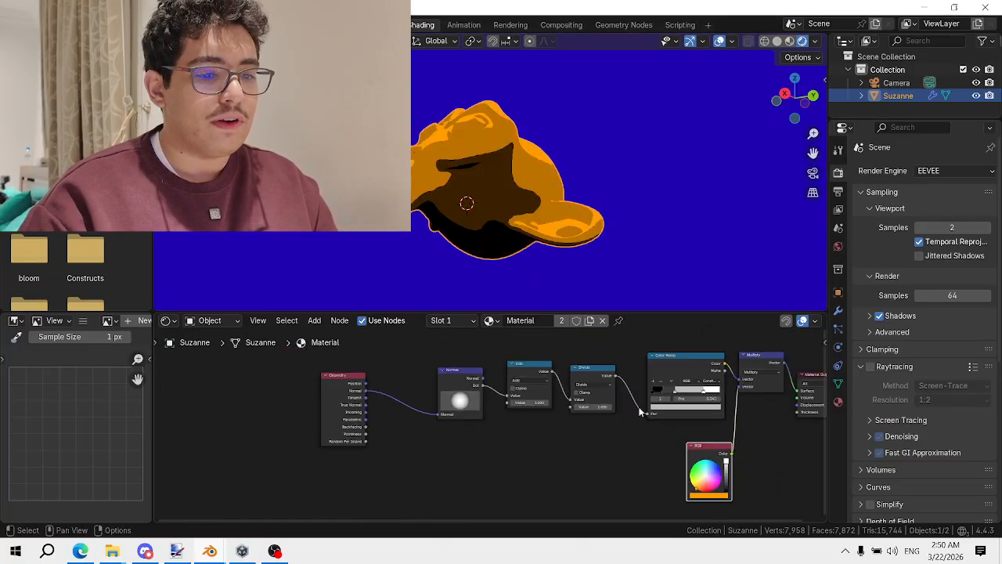
# Frame the node chain and box-select the nodes from Normal to Multiply and RGB
pyautogui.moveTo(642, 411); pyautogui.dragTo(452, 383, button='middle')
pyautogui.scroll(2, 451, 383)
pyautogui.scroll(-1, 486, 407)
pyautogui.moveTo(563, 449); pyautogui.dragTo(566, 480, button='middle')
pyautogui.moveTo(587, 489)
pyautogui.mouseDown()
pyautogui.moveTo(287, 321)
pyautogui.moveTo(268, 364)
pyautogui.mouseUp()
pyautogui.moveTo(315, 396); pyautogui.dragTo(487, 402, button='middle')
# Group the selected toon nodes with Ctrl+G and return to the top-level material
pyautogui.hotkey('ctrl', 'g')
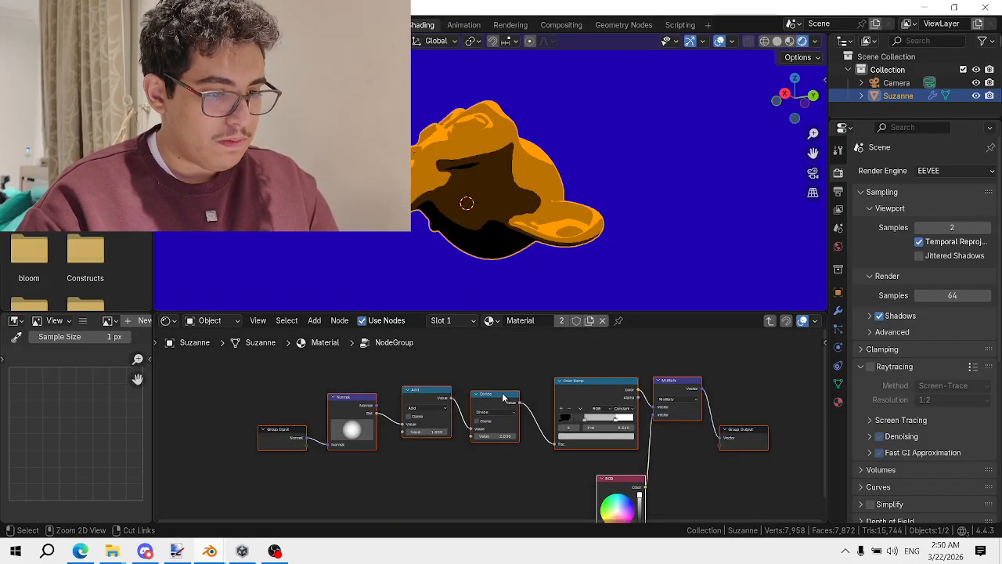
pyautogui.press('Tab')
pyautogui.moveTo(590, 424); pyautogui.dragTo(489, 421)
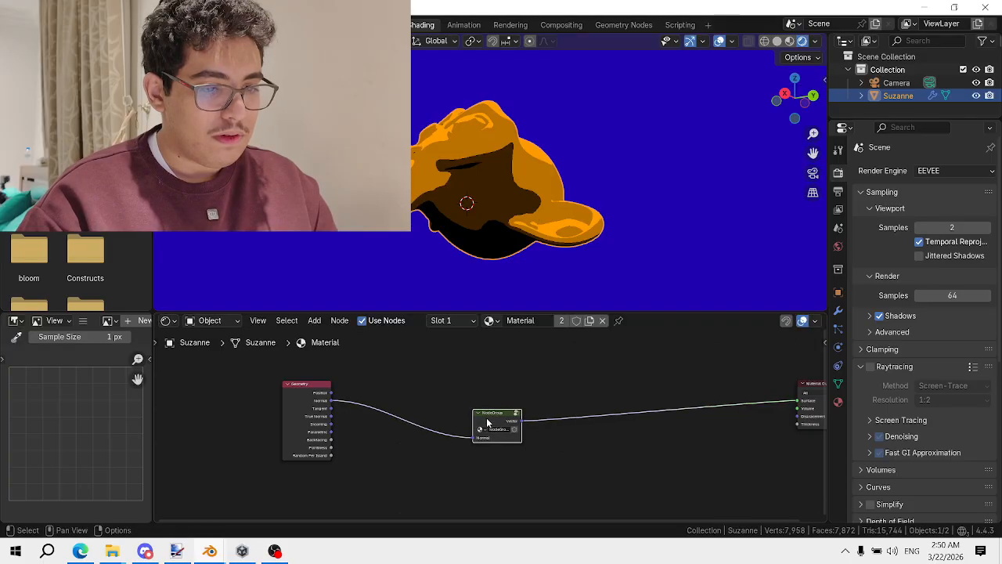
pyautogui.scroll(4, 490, 420)
pyautogui.press('Tab')
pyautogui.press('Tab')
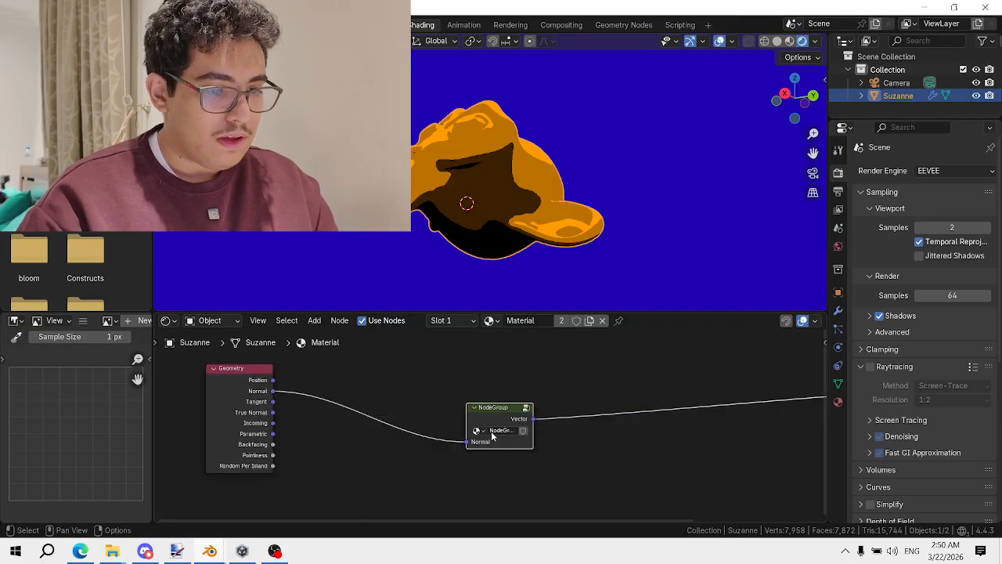
# Place the NodeGroup beside the Geometry node and bring Geometry closer to it
pyautogui.moveTo(479, 416); pyautogui.dragTo(414, 373)
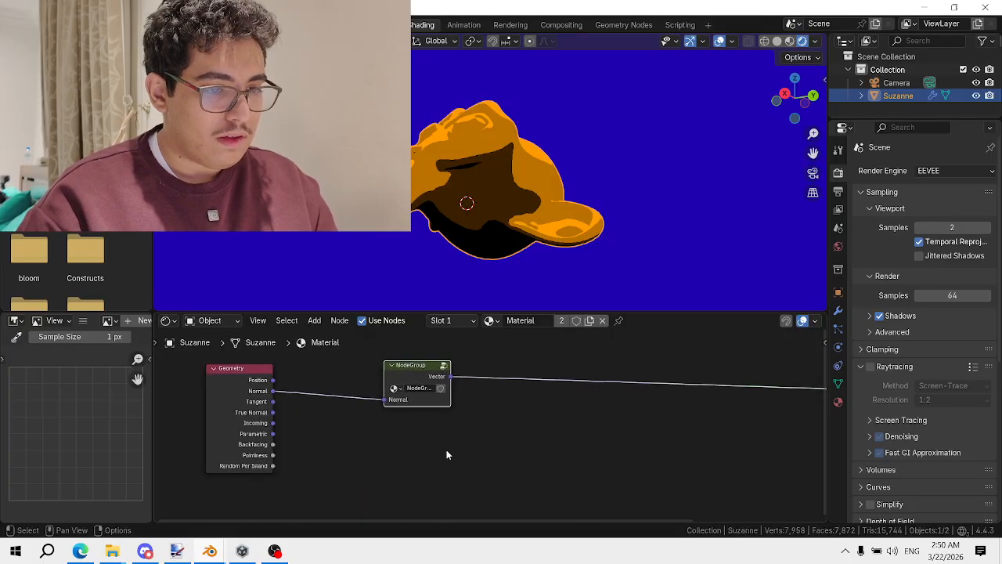
pyautogui.scroll(-2, 470, 449)
pyautogui.moveTo(470, 448); pyautogui.dragTo(419, 415, button='middle')
pyautogui.scroll(1, 430, 402)
pyautogui.scroll(-1, 438, 385)
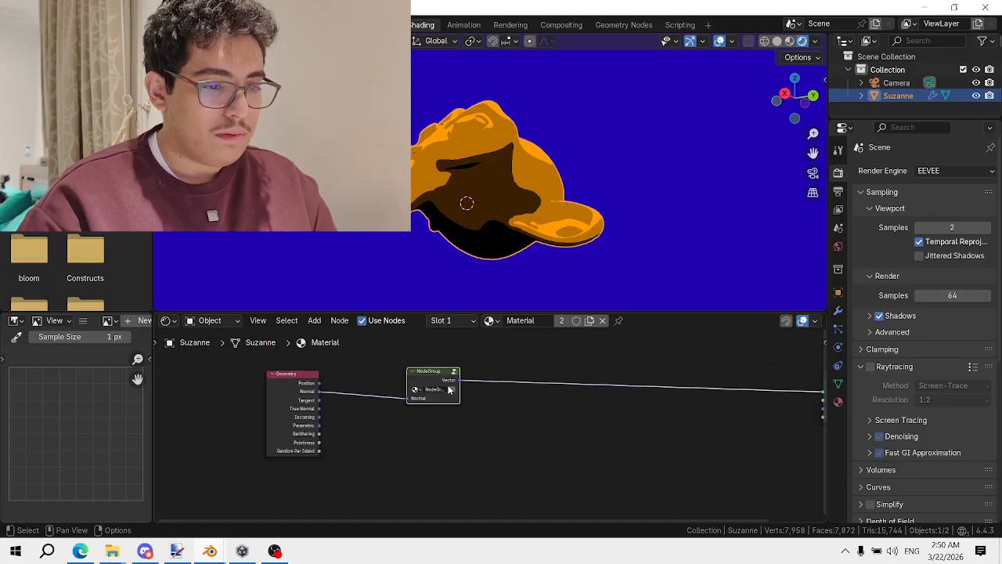
pyautogui.hotkey('shift', 'd')
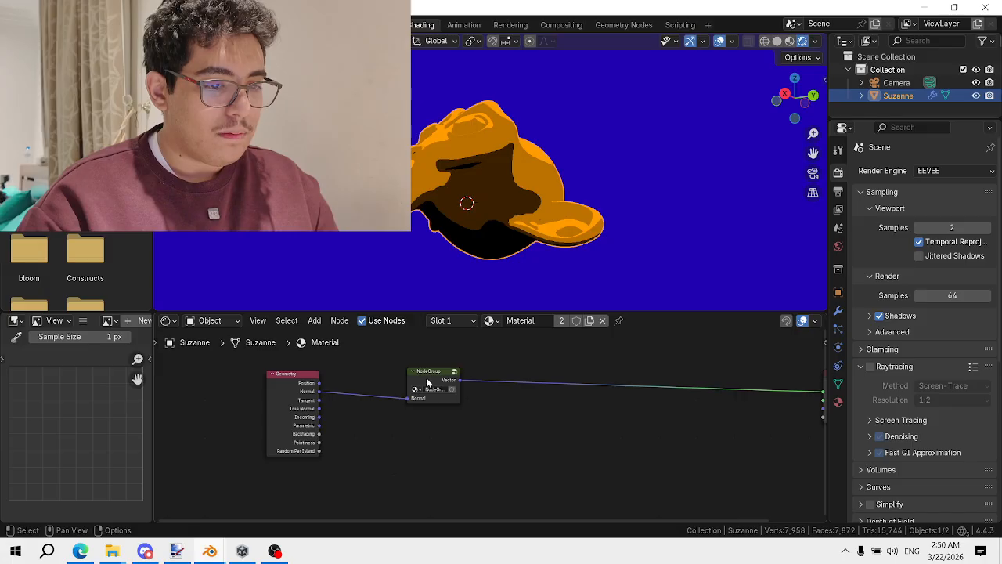
pyautogui.moveTo(301, 393); pyautogui.dragTo(327, 388)
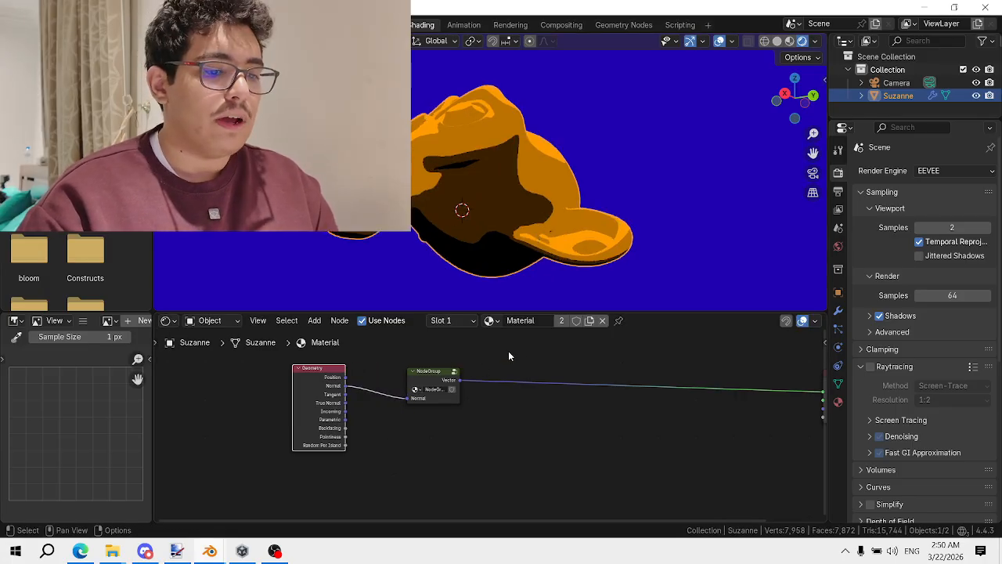
# Add a Vector Math Add node below Geometry with offset 6.400, 6.300, 0.000
pyautogui.moveTo(427, 378); pyautogui.dragTo(538, 334)
pyautogui.hotkey('shift', 'a')
pyautogui.click(522, 381)
pyautogui.write('vec')
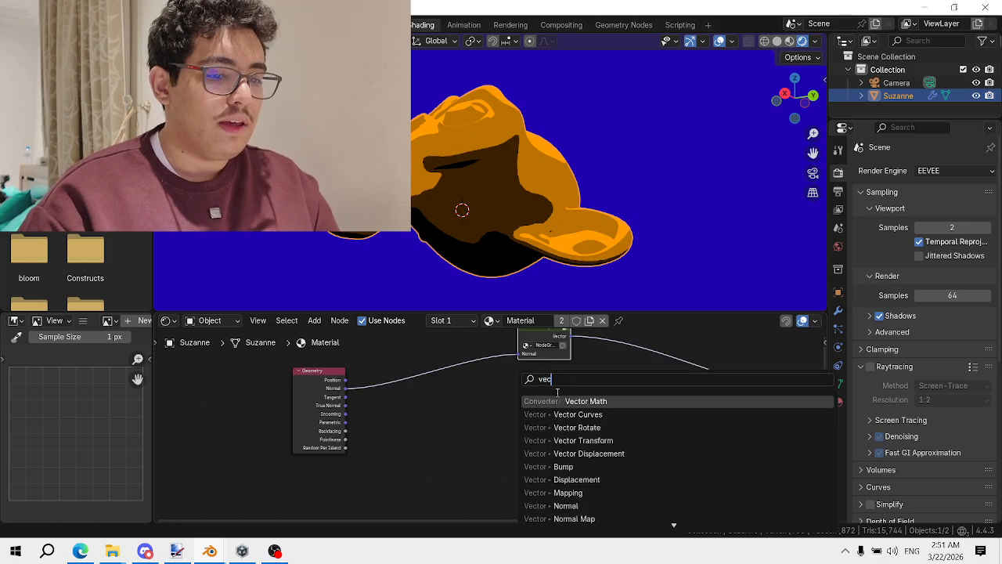
pyautogui.press('Return')
pyautogui.click(447, 394)
pyautogui.scroll(2, 446, 394)
pyautogui.moveTo(467, 387); pyautogui.dragTo(364, 447)
pyautogui.moveTo(422, 414); pyautogui.dragTo(485, 416, button='middle')
pyautogui.moveTo(430, 471); pyautogui.dragTo(468, 339, button='middle')
pyautogui.moveTo(468, 416); pyautogui.dragTo(489, 427)
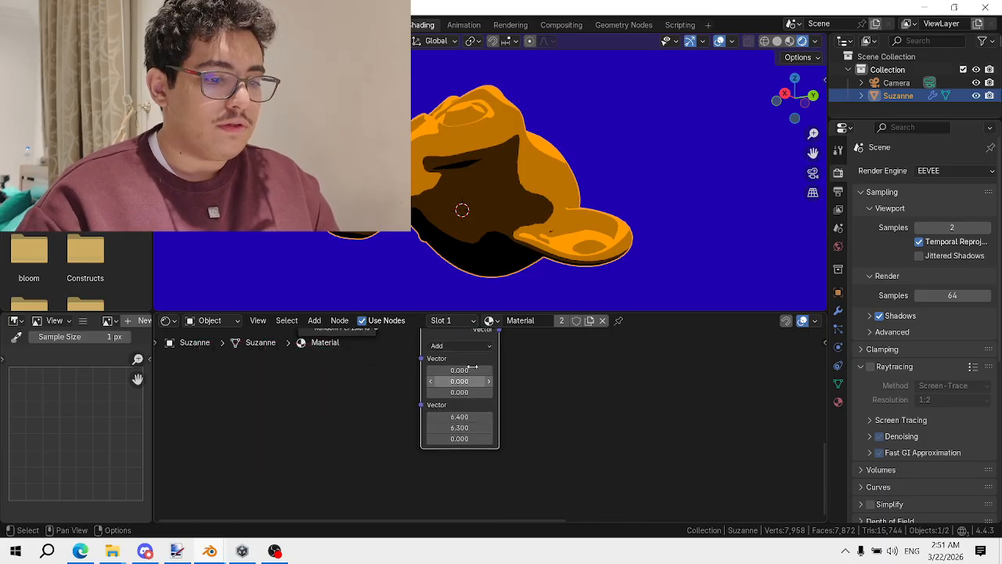
# Preview the Add node and Geometry Position and Normal outputs on Suzanne
pyautogui.scroll(-1, 509, 390)
pyautogui.moveTo(509, 390); pyautogui.dragTo(477, 519, button='middle')
pyautogui.scroll(2, 461, 493)
pyautogui.keyDown('ctrl'); pyautogui.keyDown('shift'); pyautogui.click(432, 460); pyautogui.keyUp('shift'); pyautogui.keyUp('ctrl')
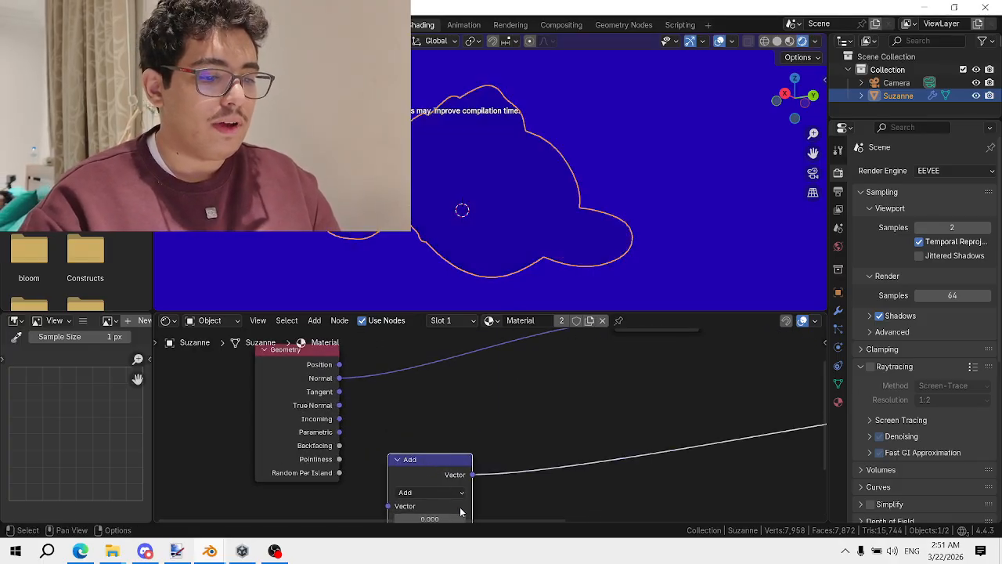
pyautogui.keyDown('ctrl'); pyautogui.keyDown('shift'); pyautogui.click(310, 373); pyautogui.keyUp('shift'); pyautogui.keyUp('ctrl')
pyautogui.keyDown('ctrl'); pyautogui.keyDown('shift'); pyautogui.click(311, 373); pyautogui.keyUp('shift'); pyautogui.keyUp('ctrl')
pyautogui.hotkey('shift', 'a')
pyautogui.click(491, 377)
pyautogui.press('Escape')
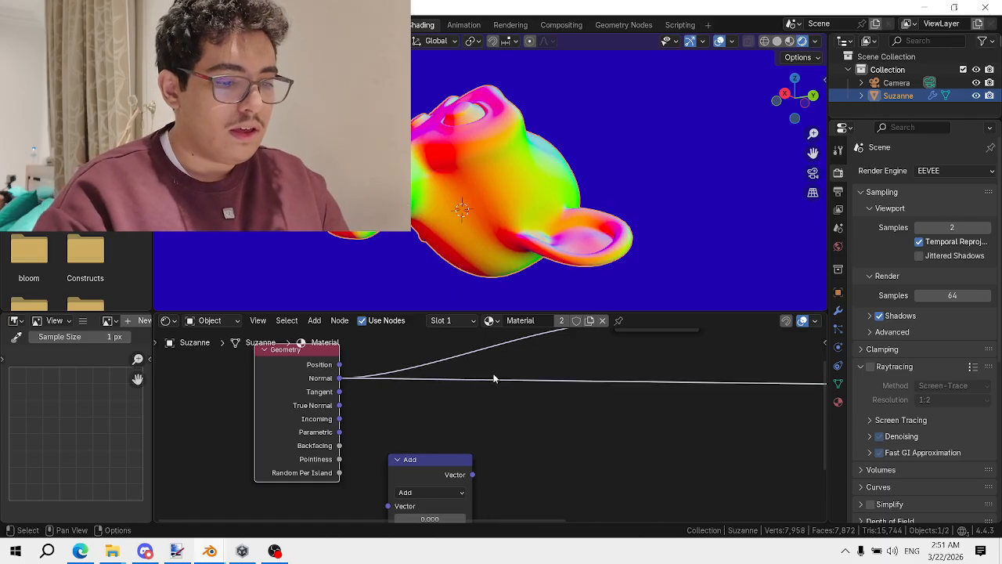
pyautogui.keyDown('ctrl'); pyautogui.keyDown('shift'); pyautogui.click(420, 462); pyautogui.keyUp('shift'); pyautogui.keyUp('ctrl')
pyautogui.moveTo(419, 462); pyautogui.dragTo(381, 430, button='middle')
# Drop a Vector Math node onto the link and set it to Normalize
pyautogui.hotkey('shift', 'a')
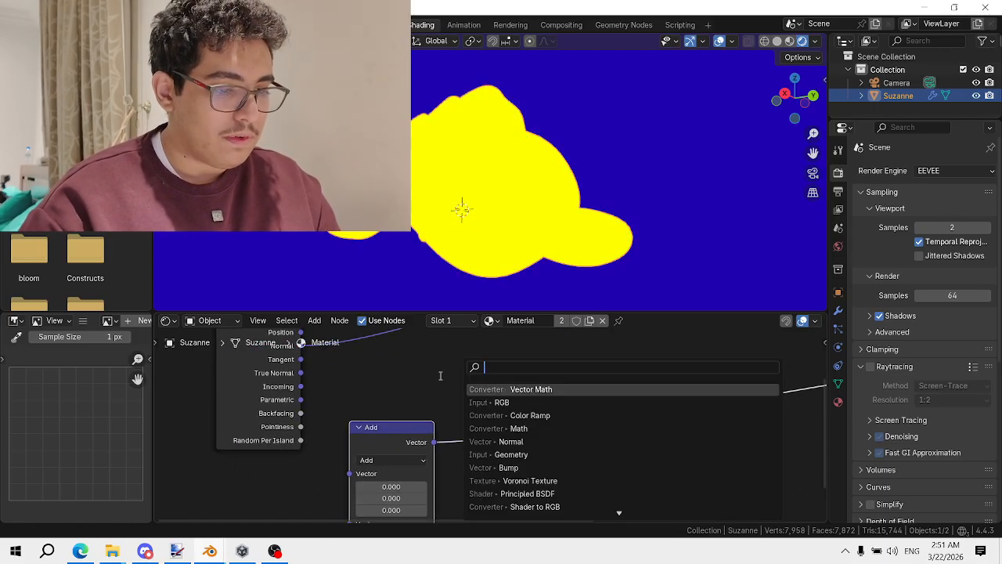
pyautogui.write('normaliz')
pyautogui.hotkey('ctrl', 'a')
pyautogui.write('v')
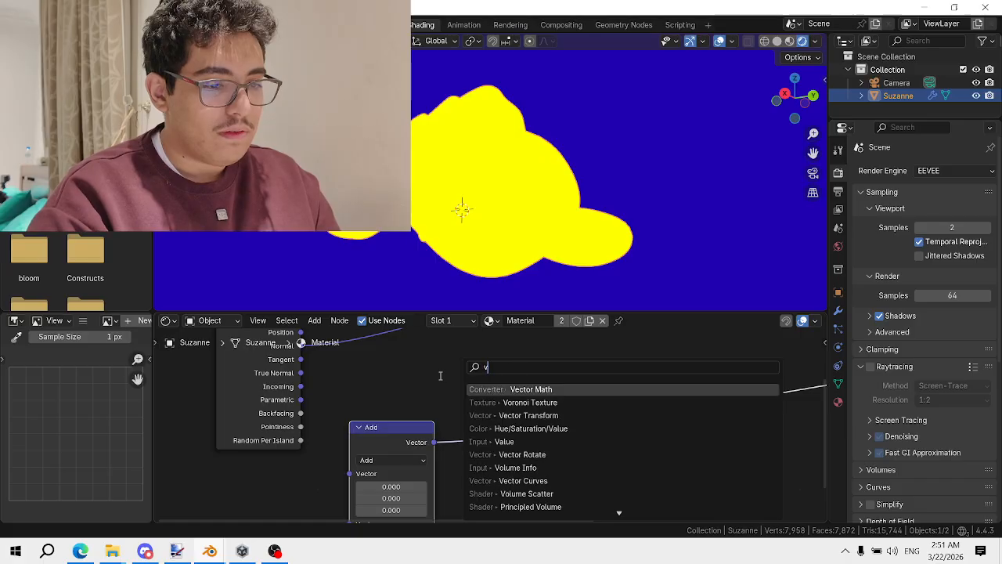
pyautogui.write('ec')
pyautogui.press('Return')
pyautogui.click(459, 416)
pyautogui.click(478, 414)
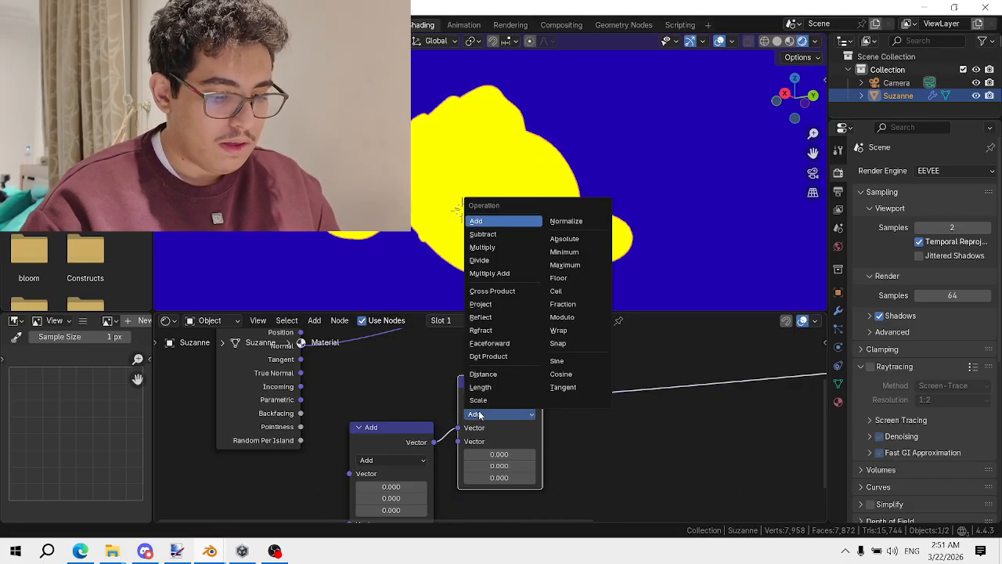
pyautogui.press('n')
pyautogui.scroll(-1, 477, 371)
pyautogui.moveTo(465, 360); pyautogui.dragTo(459, 460, button='middle')
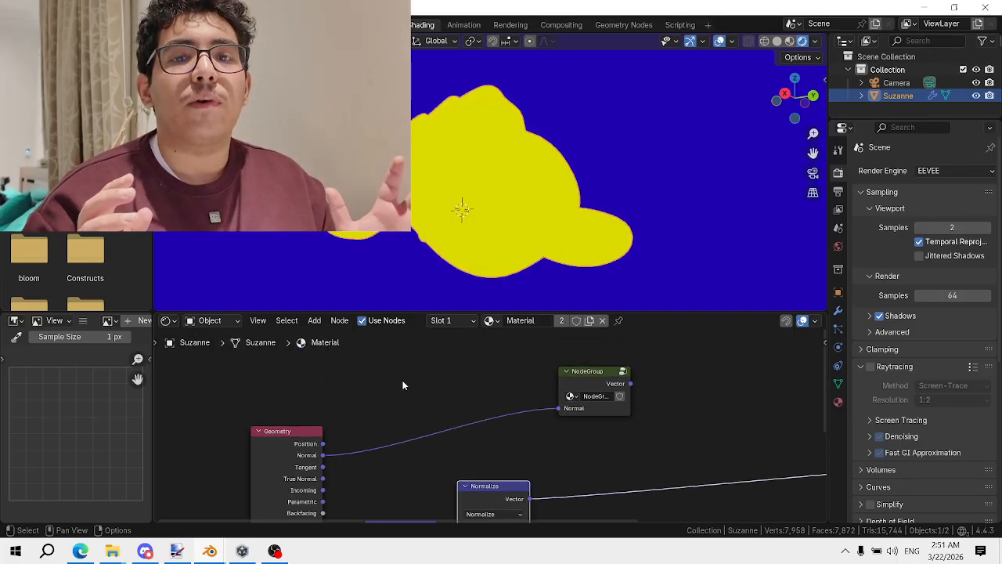
# Preview the Geometry Normal, then insert a Dot Product Vector Math node after Normalize
pyautogui.keyDown('ctrl'); pyautogui.keyDown('shift'); pyautogui.click(307, 443); pyautogui.keyUp('shift'); pyautogui.keyUp('ctrl')
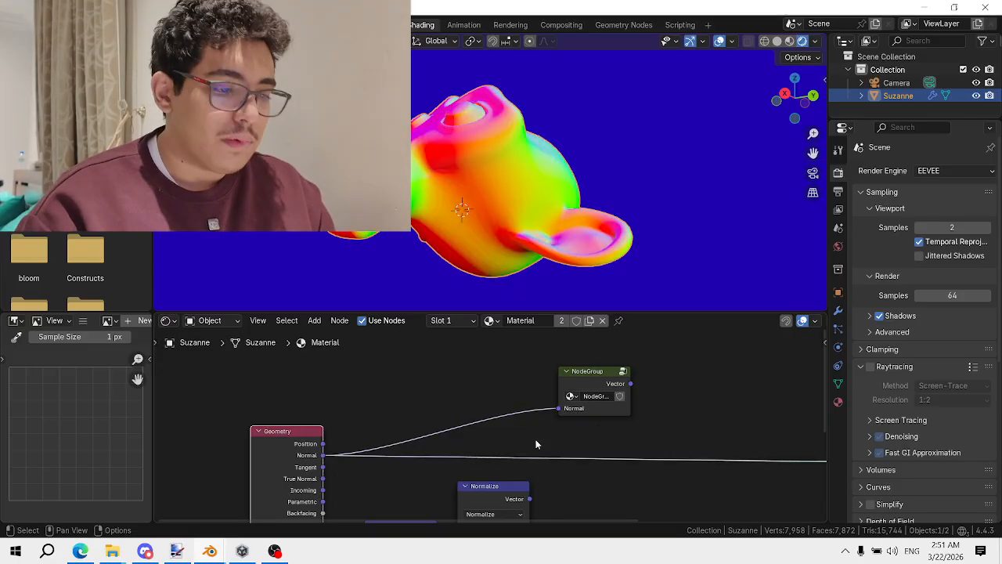
pyautogui.hotkey('shift', 'a')
pyautogui.moveTo(570, 396)
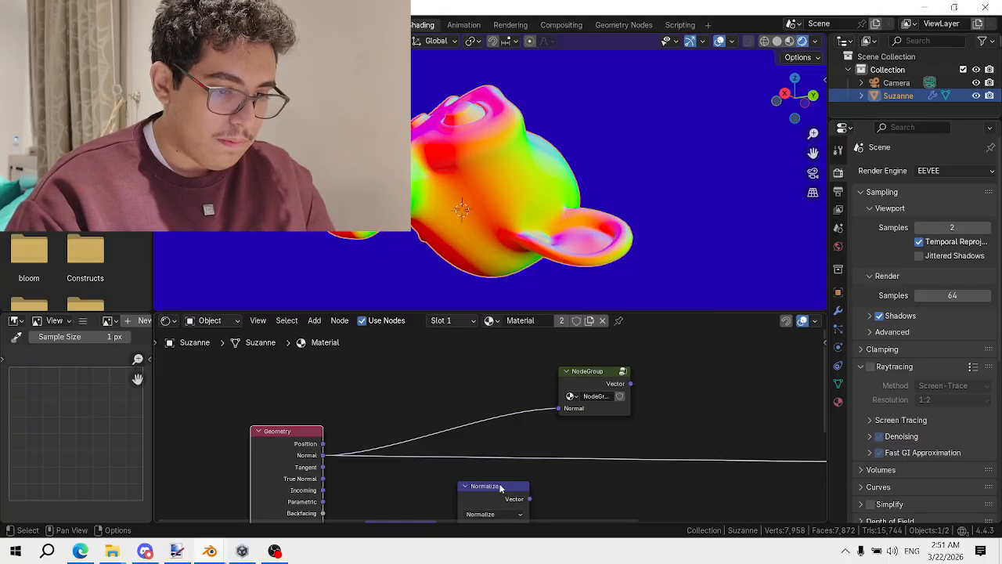
pyautogui.moveTo(500, 487); pyautogui.dragTo(483, 418, button='middle')
pyautogui.click(356, 467)
pyautogui.hotkey('shift', 'd')
pyautogui.click(601, 342)
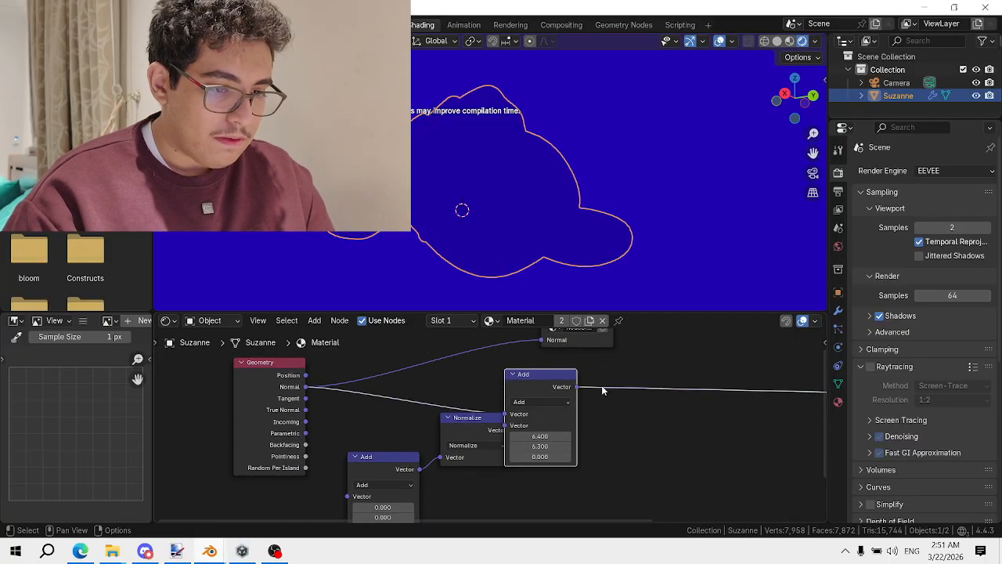
pyautogui.click(564, 401)
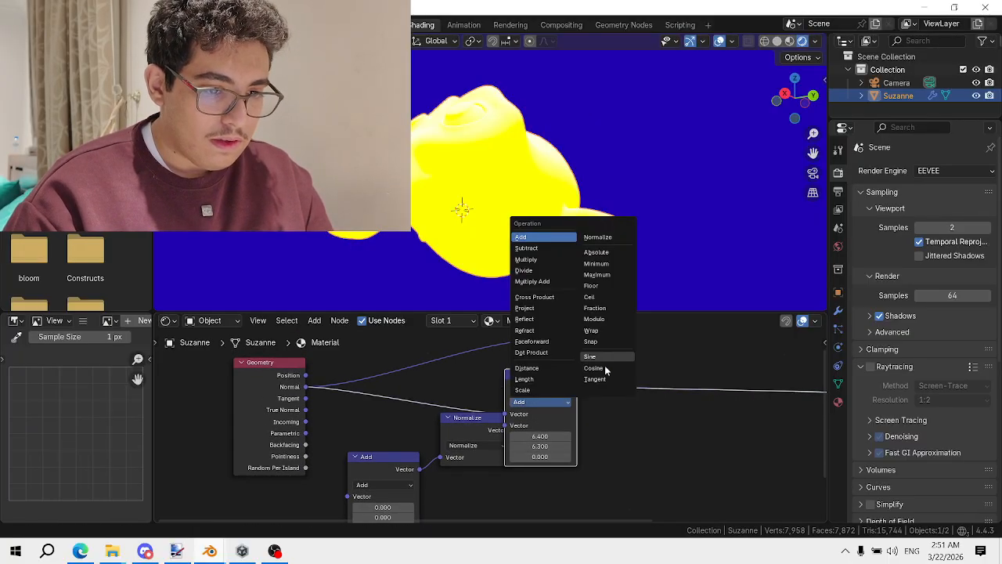
pyautogui.click(544, 355)
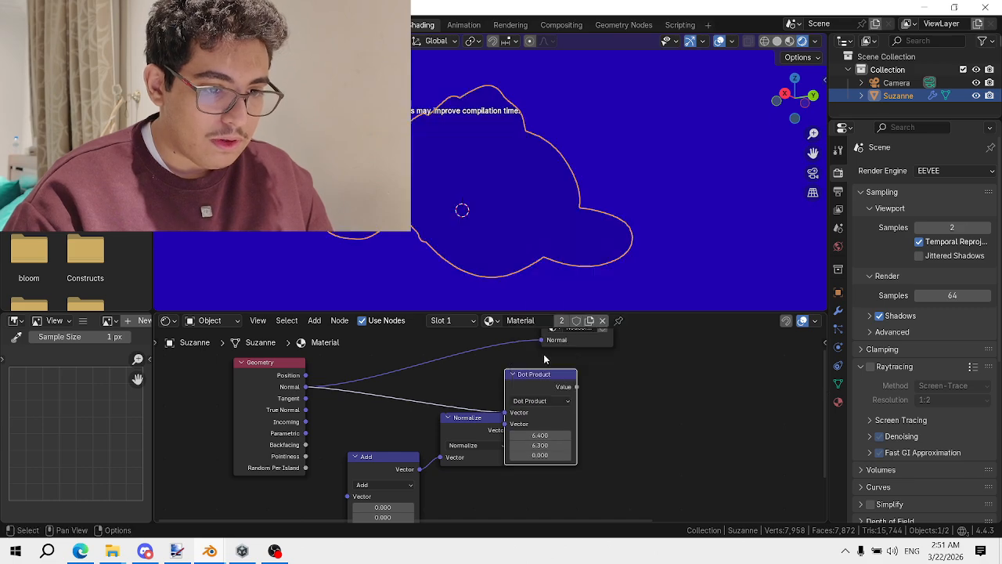
pyautogui.moveTo(536, 392); pyautogui.dragTo(581, 380)
# Wire Geometry Normal into the Dot Product's first Vector and the normalized vector into its second
pyautogui.scroll(1, 531, 407)
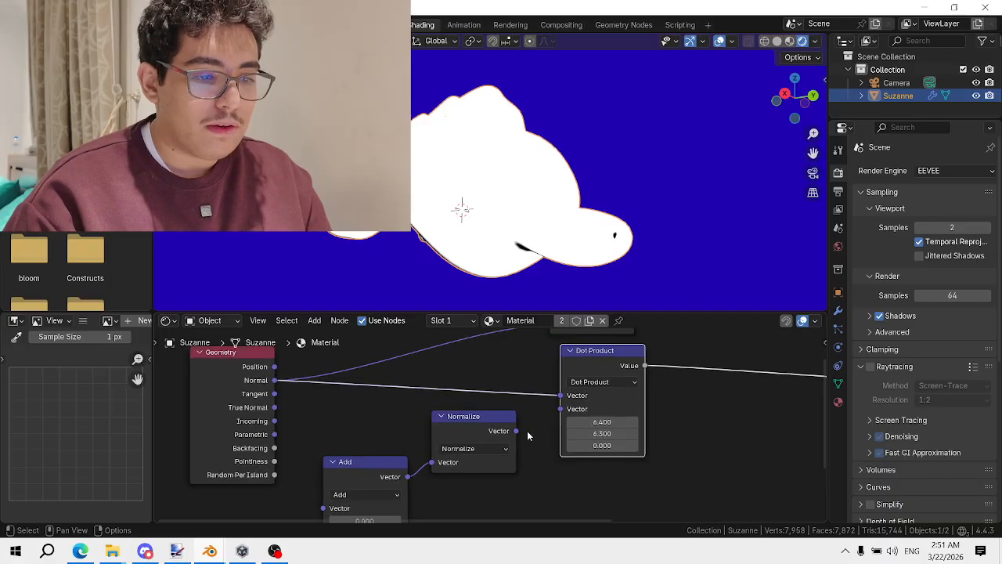
pyautogui.moveTo(515, 430); pyautogui.dragTo(560, 395)
pyautogui.moveTo(561, 174); pyautogui.dragTo(581, 246, button='middle')
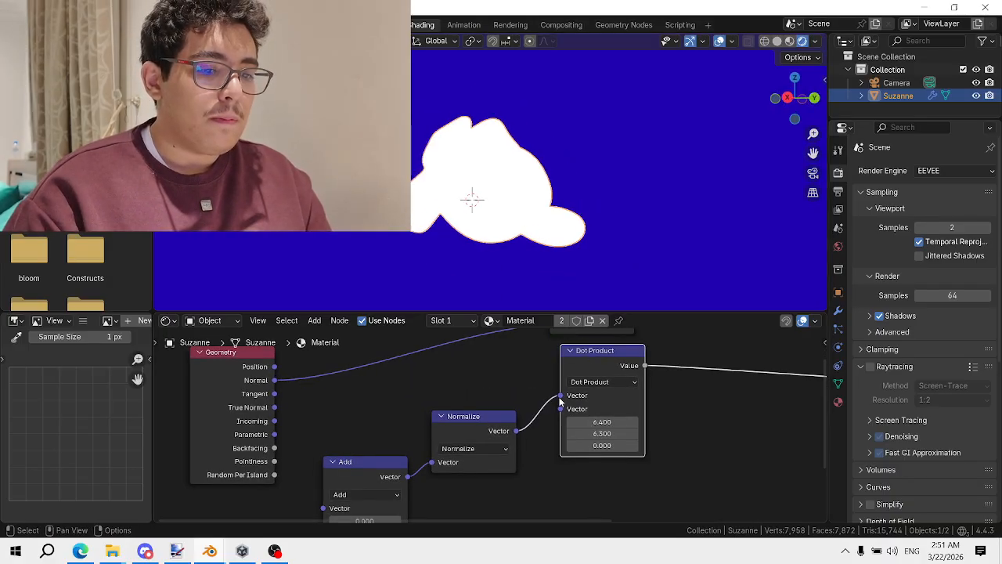
pyautogui.scroll(-2, 439, 433)
pyautogui.moveTo(440, 431); pyautogui.dragTo(439, 453, button='middle')
pyautogui.scroll(1, 437, 453)
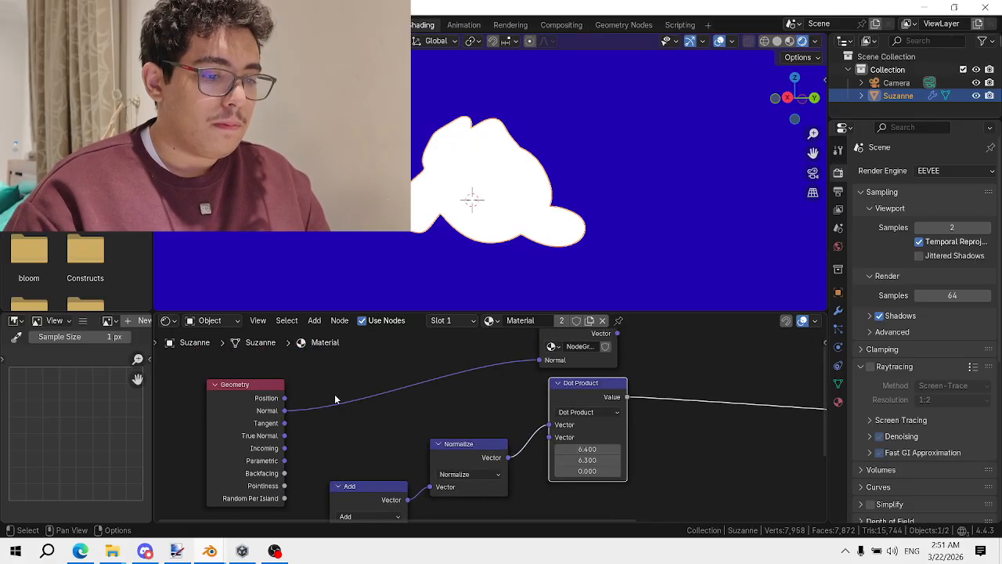
pyautogui.moveTo(284, 412); pyautogui.dragTo(549, 425)
pyautogui.moveTo(492, 457); pyautogui.dragTo(549, 437)
pyautogui.moveTo(447, 449); pyautogui.dragTo(478, 447)
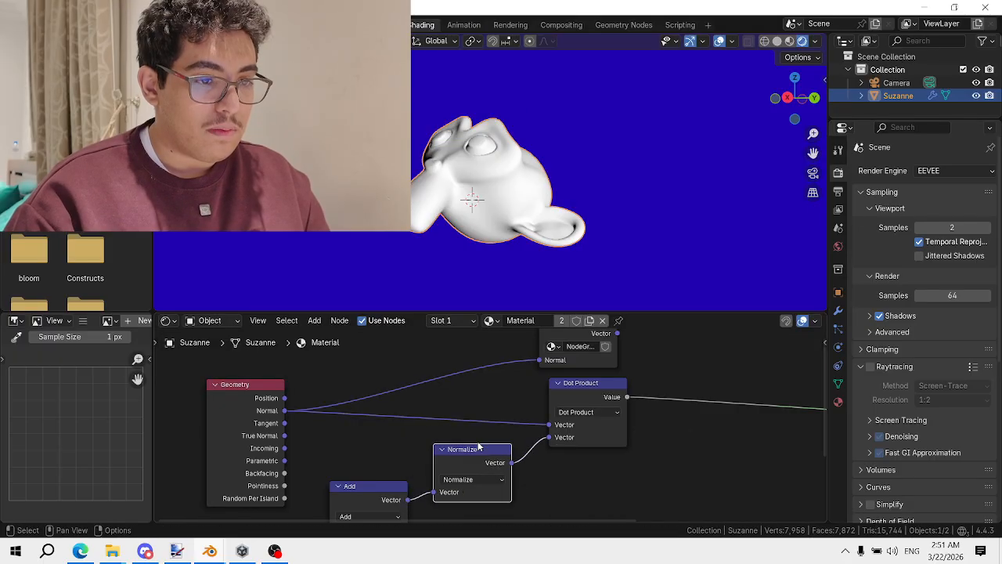
pyautogui.scroll(2, 497, 156)
pyautogui.moveTo(499, 135); pyautogui.dragTo(574, 130, button='middle')
pyautogui.scroll(-1, 566, 144)
pyautogui.scroll(-1, 427, 435)
pyautogui.moveTo(400, 490); pyautogui.dragTo(465, 357, button='middle')
# Set the Add node's offset vector to about 6.4, -9.5, 0 and move the Dot Product node down
pyautogui.scroll(1, 458, 435)
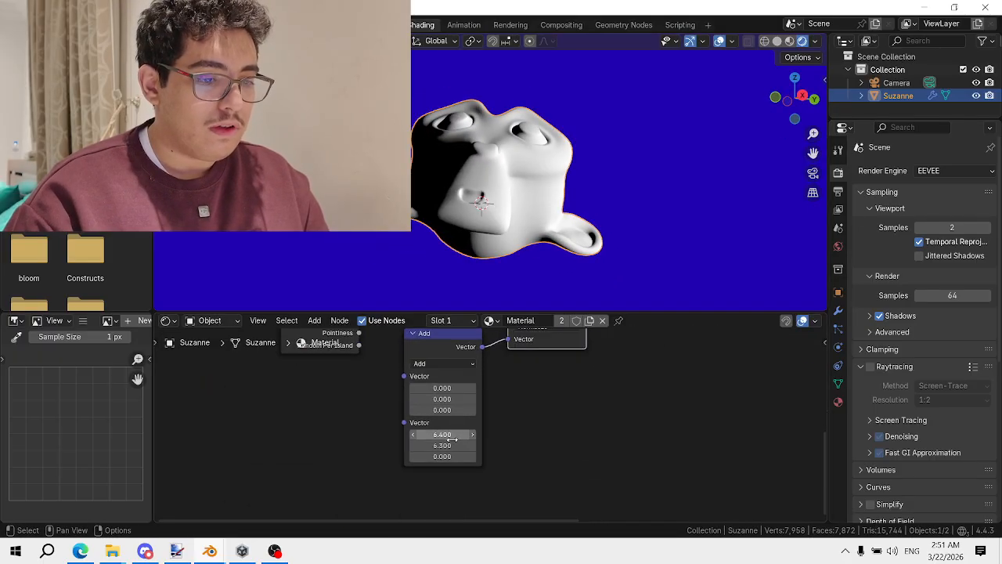
pyautogui.moveTo(452, 436)
pyautogui.mouseDown()
pyautogui.moveTo(564, 436)
pyautogui.moveTo(346, 436)
pyautogui.moveTo(473, 436)
pyautogui.moveTo(417, 445)
pyautogui.moveTo(432, 444)
pyautogui.mouseUp()
pyautogui.moveTo(479, 410)
pyautogui.mouseDown(button='middle')
pyautogui.moveTo(457, 444)
pyautogui.moveTo(482, 428)
pyautogui.mouseUp(button='middle')
pyautogui.scroll(-1, 465, 422)
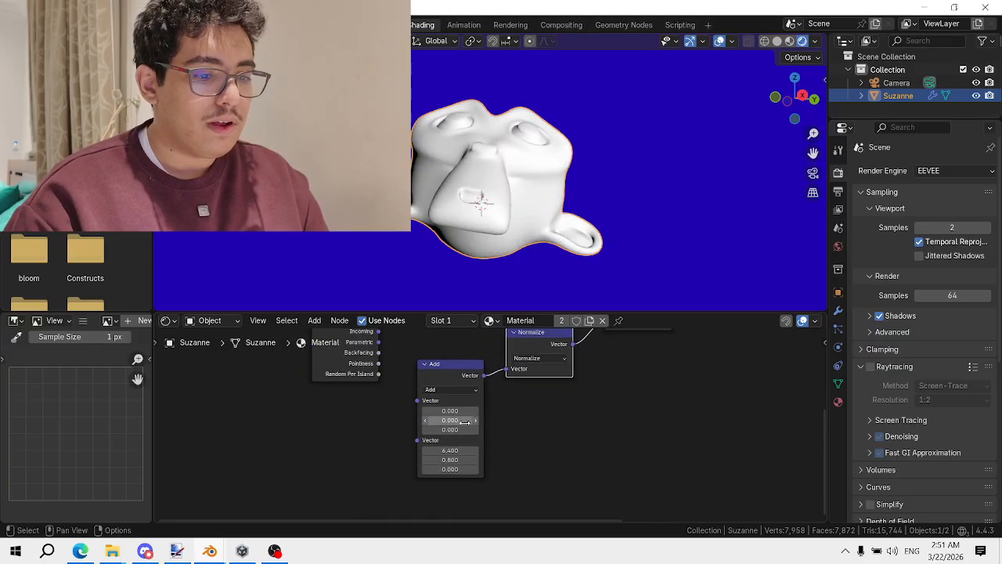
pyautogui.moveTo(458, 449)
pyautogui.mouseDown()
pyautogui.moveTo(422, 450)
pyautogui.moveTo(501, 449)
pyautogui.moveTo(505, 461)
pyautogui.moveTo(415, 461)
pyautogui.mouseUp()
pyautogui.hotkey('ctrl', 'z')
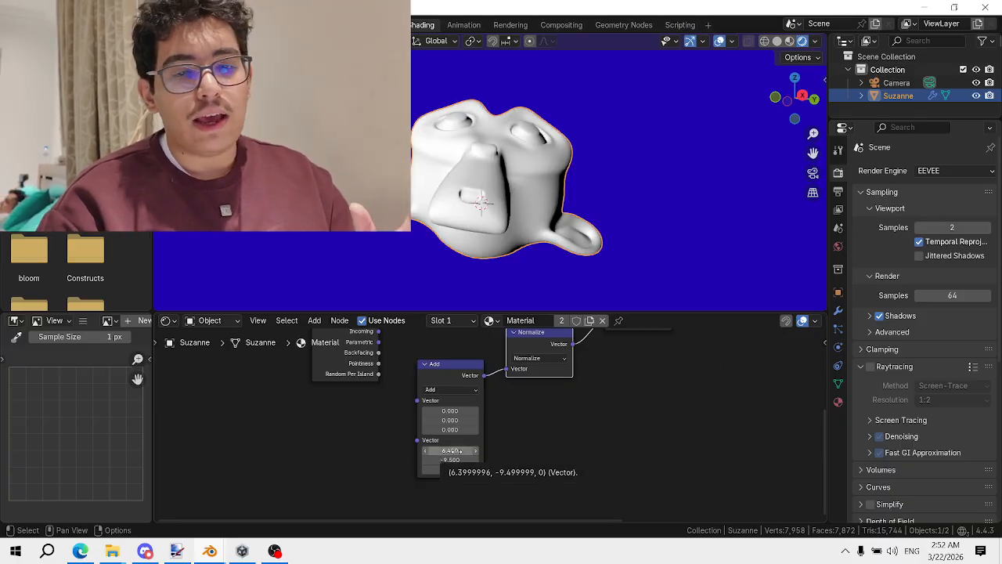
pyautogui.scroll(-4, 498, 432)
pyautogui.moveTo(478, 372); pyautogui.dragTo(385, 461, button='middle')
pyautogui.scroll(3, 491, 431)
pyautogui.moveTo(519, 400); pyautogui.dragTo(524, 436)
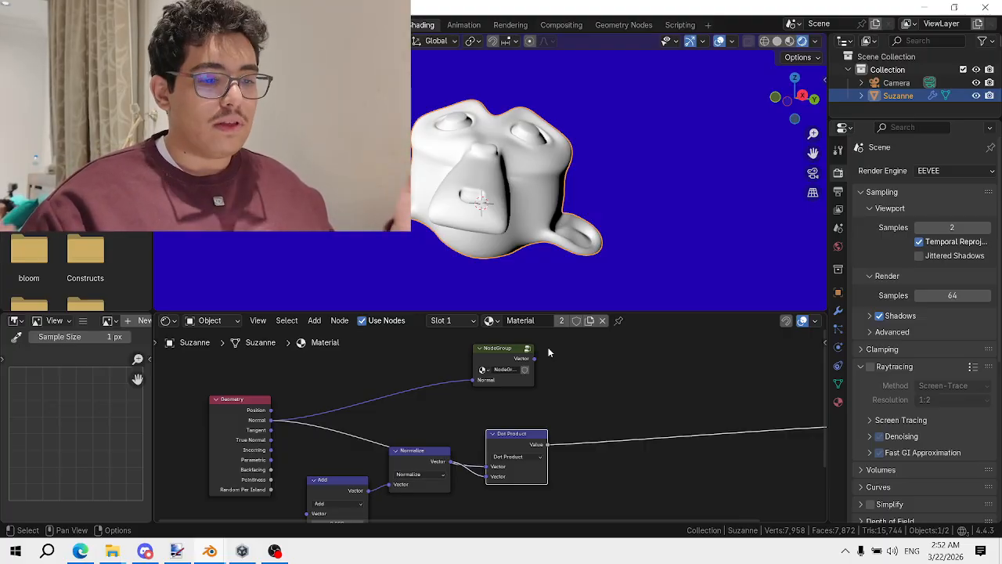
# Rearrange the Normalize and Dot Product nodes and preview Geometry Position on the output
pyautogui.scroll(-4, 493, 438)
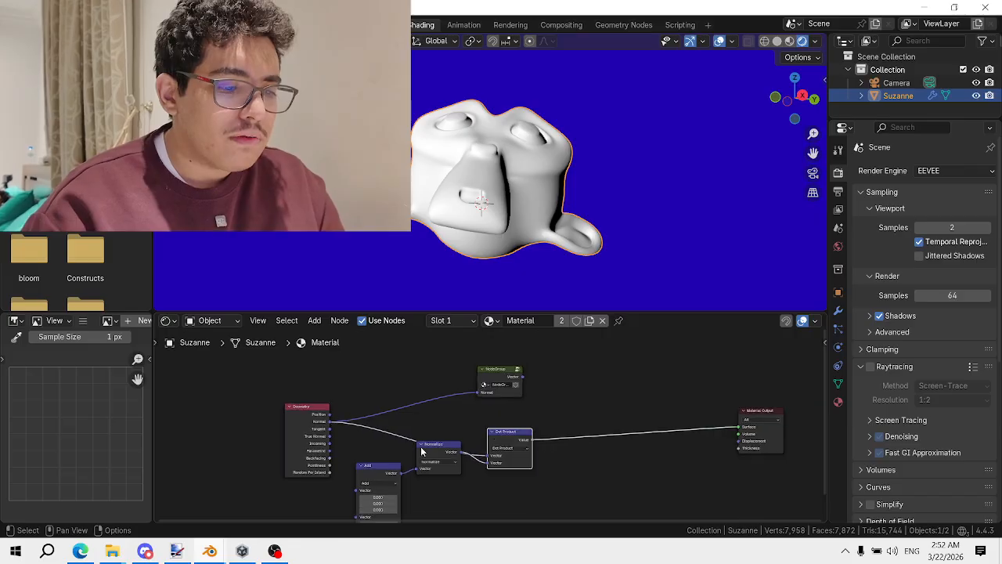
pyautogui.scroll(4, 421, 450)
pyautogui.moveTo(419, 451); pyautogui.dragTo(416, 483)
pyautogui.scroll(1, 436, 475)
pyautogui.moveTo(530, 440); pyautogui.dragTo(505, 421)
pyautogui.scroll(1, 446, 418)
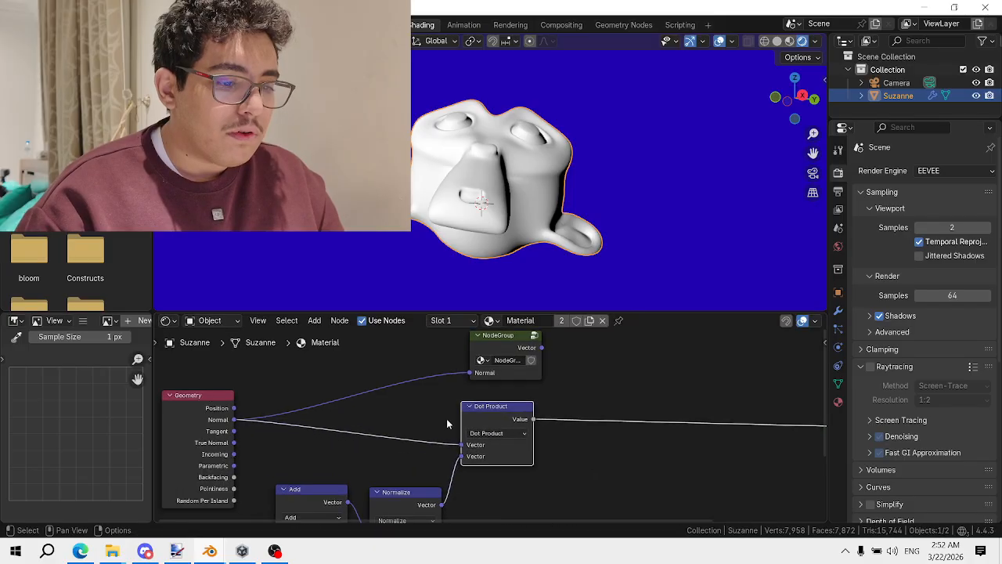
pyautogui.moveTo(501, 400); pyautogui.dragTo(456, 399, button='middle')
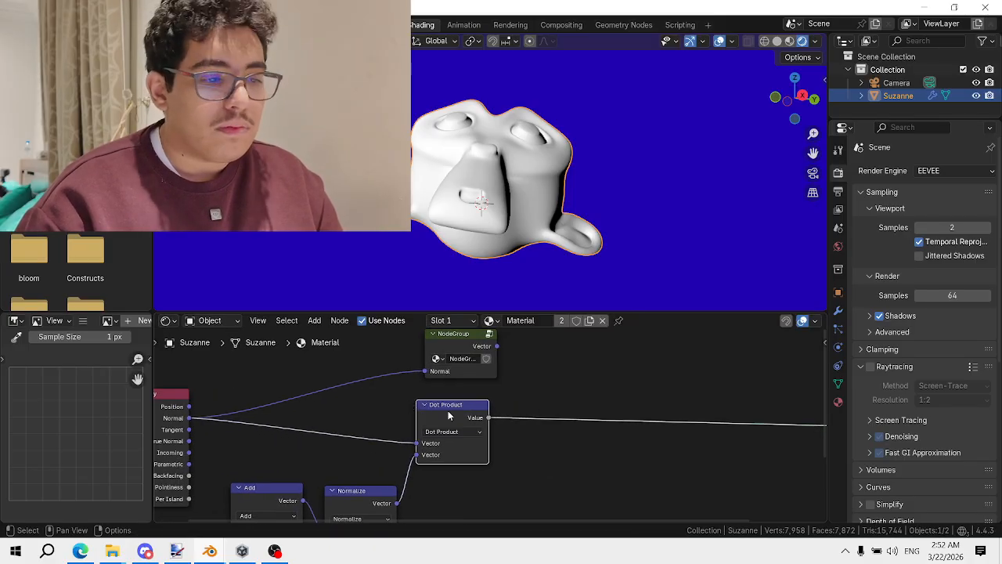
pyautogui.hotkey('ctrl', 'z')
pyautogui.keyDown('ctrl'); pyautogui.keyDown('shift'); pyautogui.click(182, 412); pyautogui.keyUp('shift'); pyautogui.keyUp('ctrl')
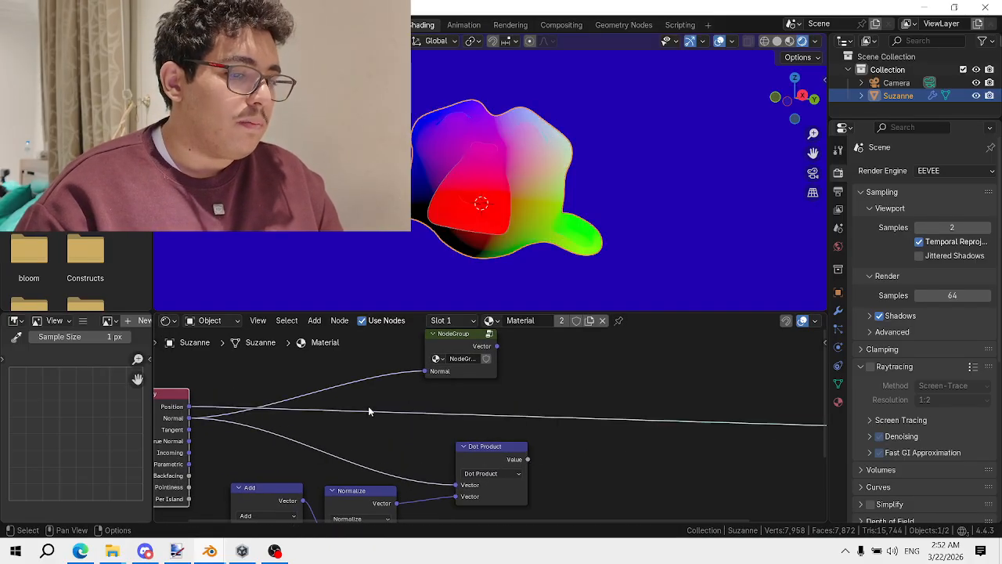
# Duplicate the Dot Product onto the Position link and switch the copy to Distance
pyautogui.hotkey('shift', 'a')
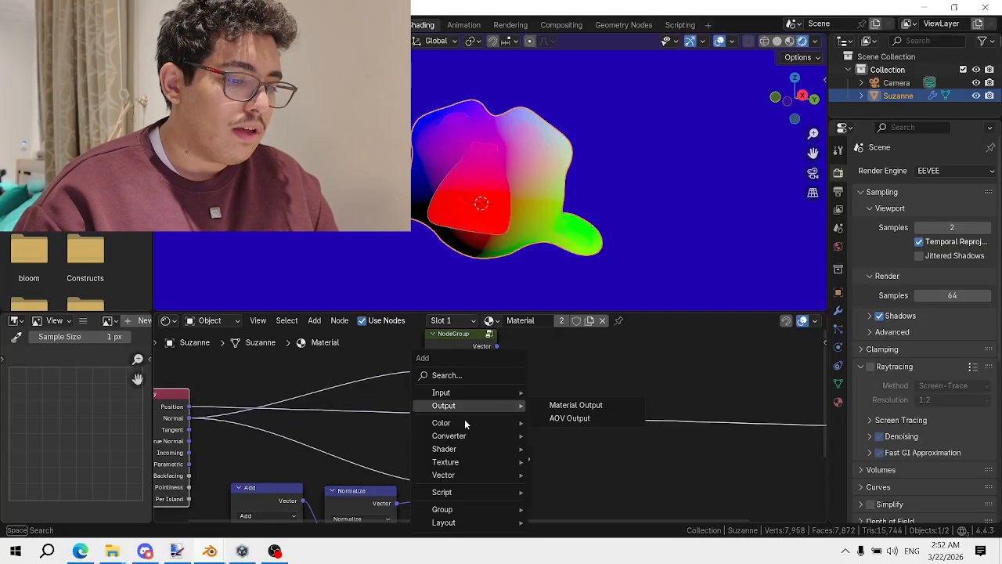
pyautogui.click(490, 462)
pyautogui.hotkey('shift', 'd')
pyautogui.click(473, 380)
pyautogui.click(482, 390)
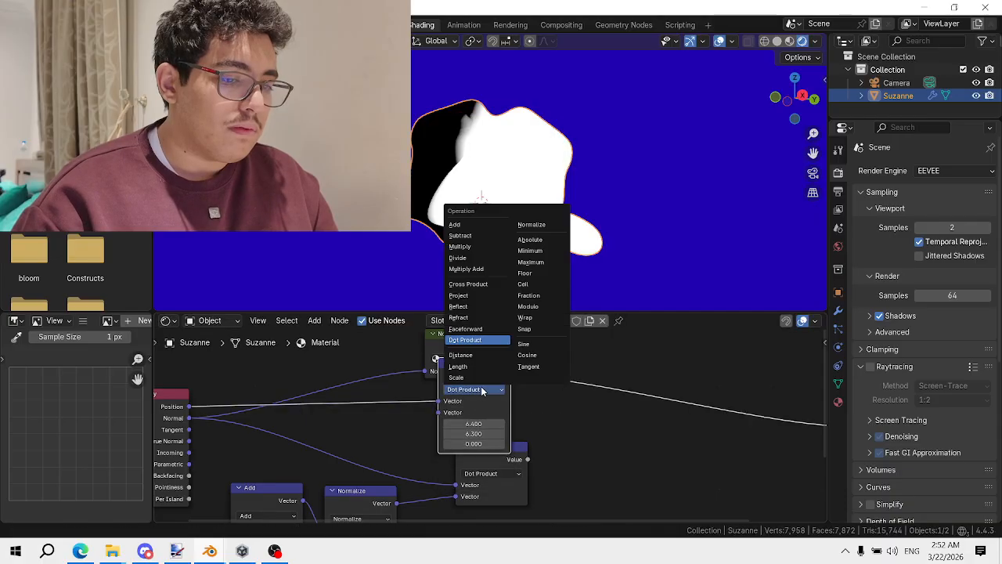
pyautogui.click(496, 387)
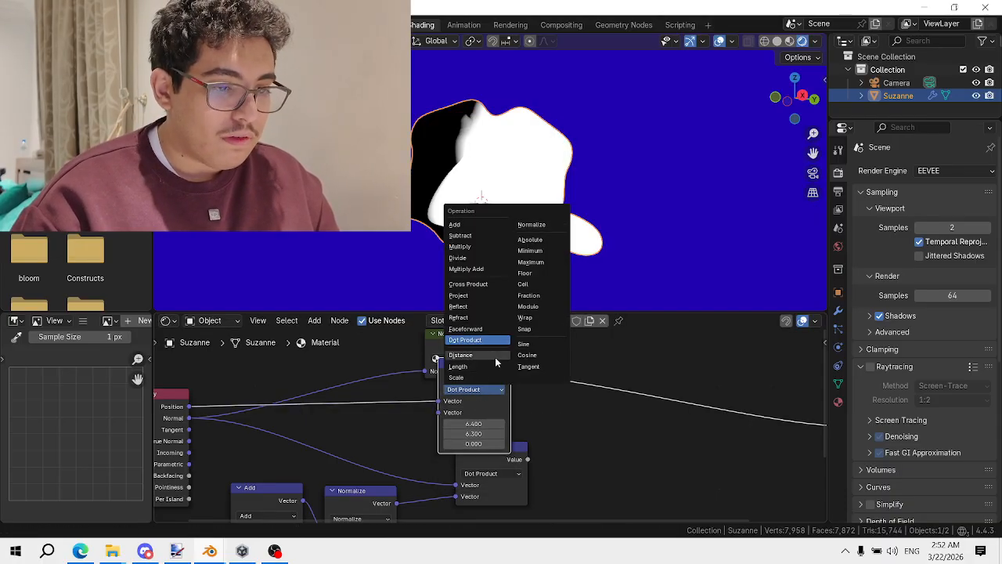
pyautogui.click(494, 357)
pyautogui.moveTo(474, 363); pyautogui.dragTo(667, 348)
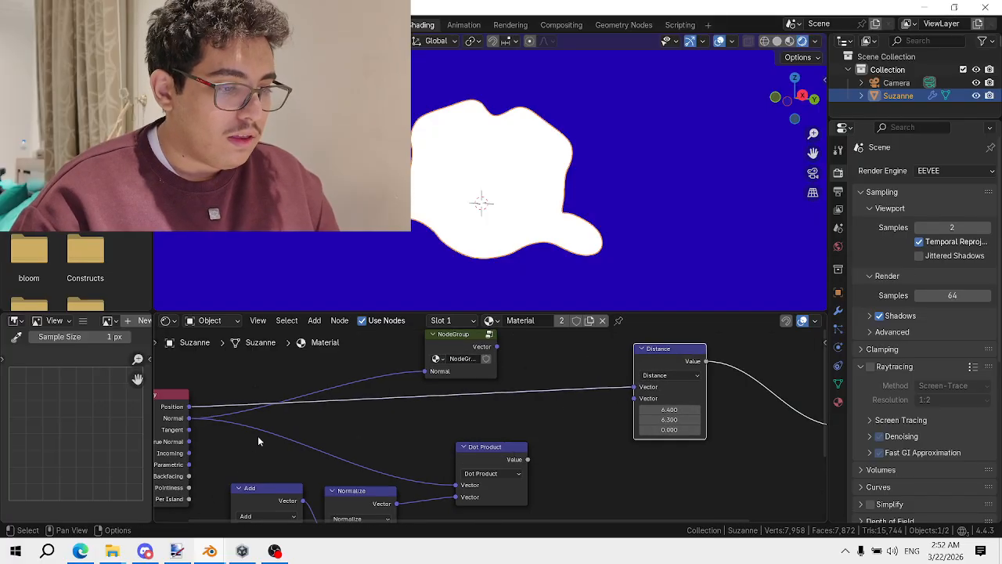
# Connect the Add node's Vector output to Distance's second input and place Distance above Dot Product
pyautogui.scroll(-2, 259, 436)
pyautogui.moveTo(329, 477); pyautogui.dragTo(346, 400, button='middle')
pyautogui.scroll(1, 340, 413)
pyautogui.moveTo(335, 415); pyautogui.dragTo(583, 413)
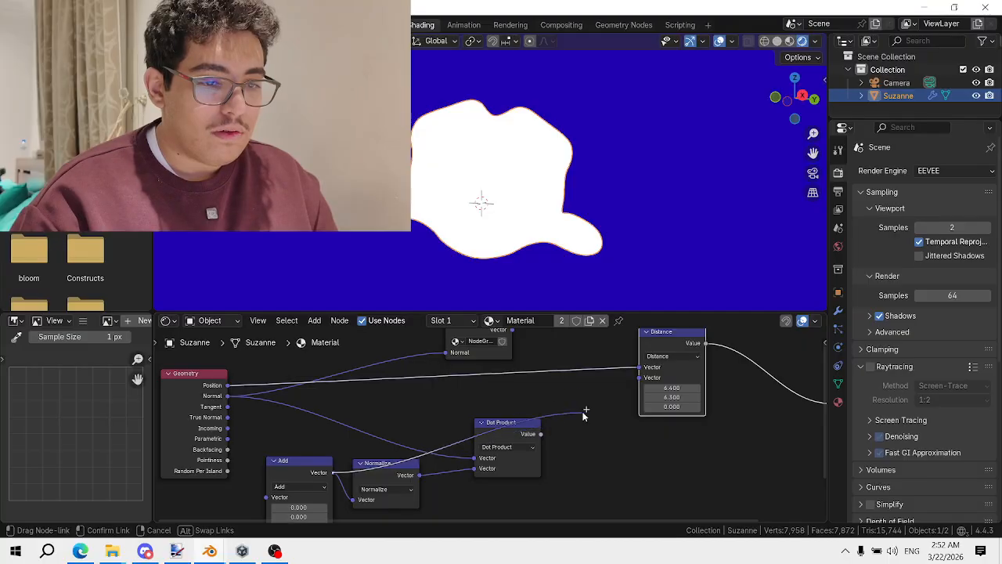
pyautogui.moveTo(632, 378); pyautogui.dragTo(635, 378)
pyautogui.moveTo(666, 333); pyautogui.dragTo(529, 363)
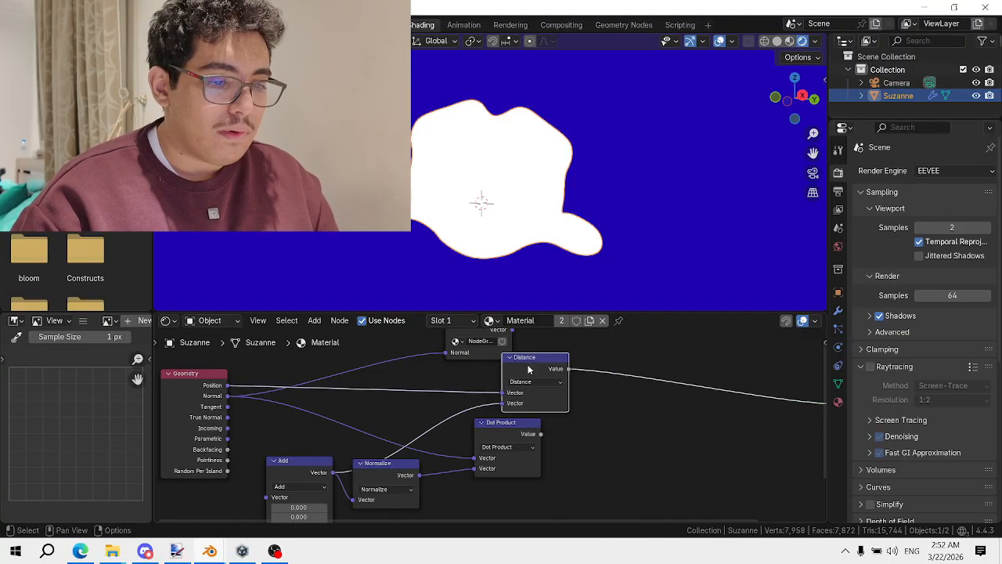
pyautogui.scroll(1, 542, 364)
pyautogui.moveTo(463, 255); pyautogui.dragTo(501, 242, button='middle')
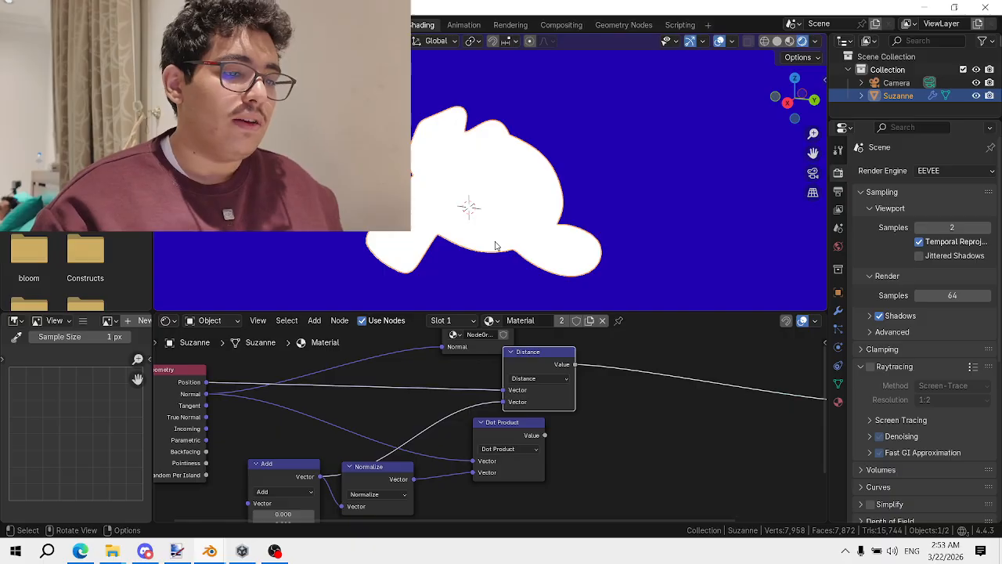
# Route the Dot Product's Value back to the material output
pyautogui.keyDown('ctrl'); pyautogui.keyDown('shift'); pyautogui.click(506, 436); pyautogui.keyUp('shift'); pyautogui.keyUp('ctrl')
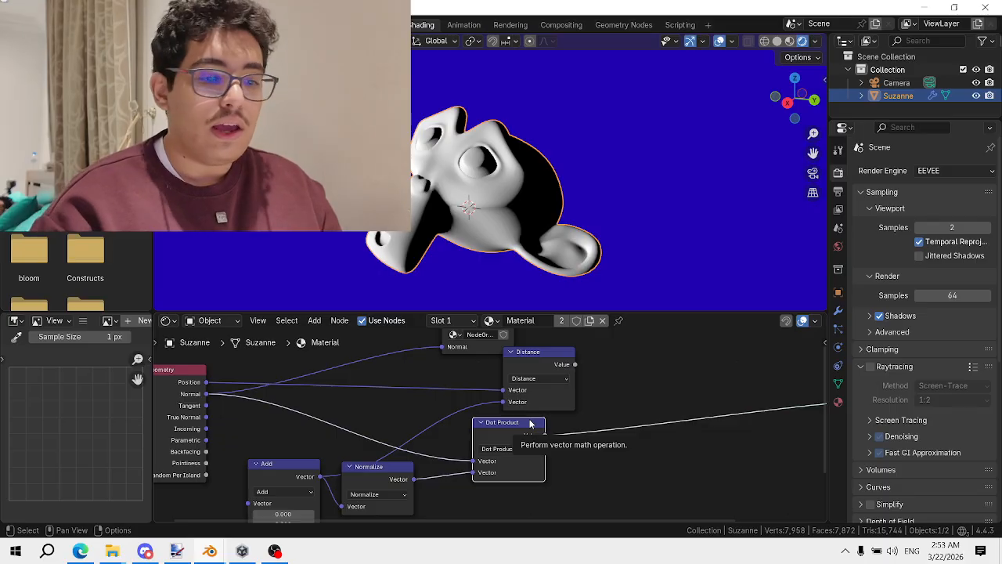
# Insert a Vector Math node set to Divide after the Dot Product
pyautogui.scroll(1, 503, 427)
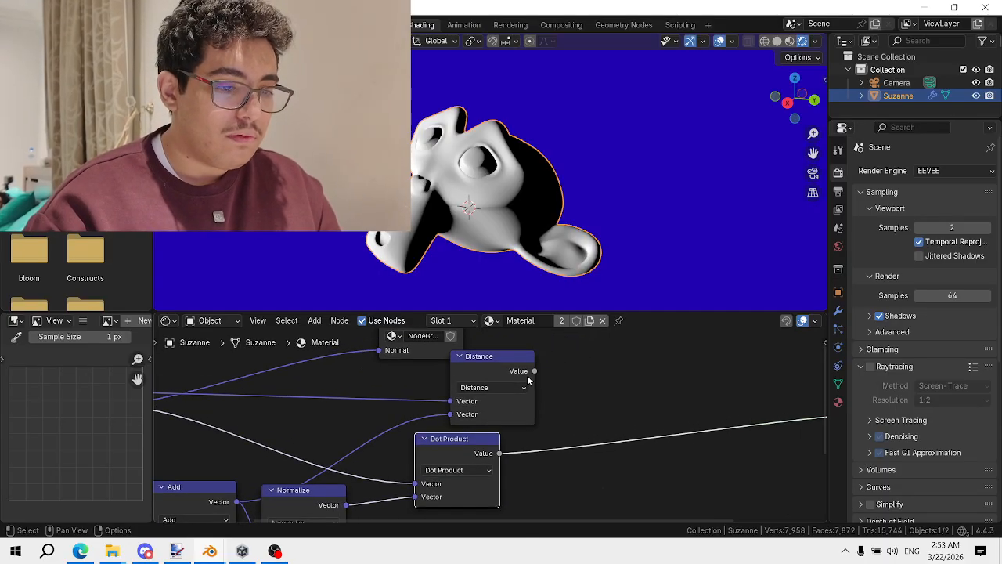
pyautogui.moveTo(470, 455)
pyautogui.mouseDown()
pyautogui.moveTo(474, 471)
pyautogui.moveTo(467, 463)
pyautogui.mouseUp()
pyautogui.hotkey('shift', 'a')
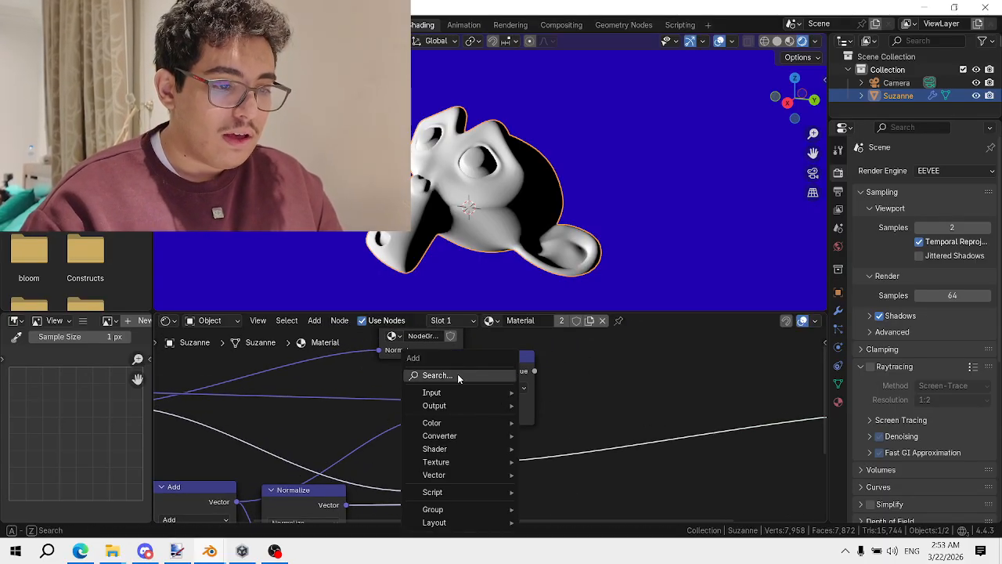
pyautogui.click(522, 458)
pyautogui.click(525, 446)
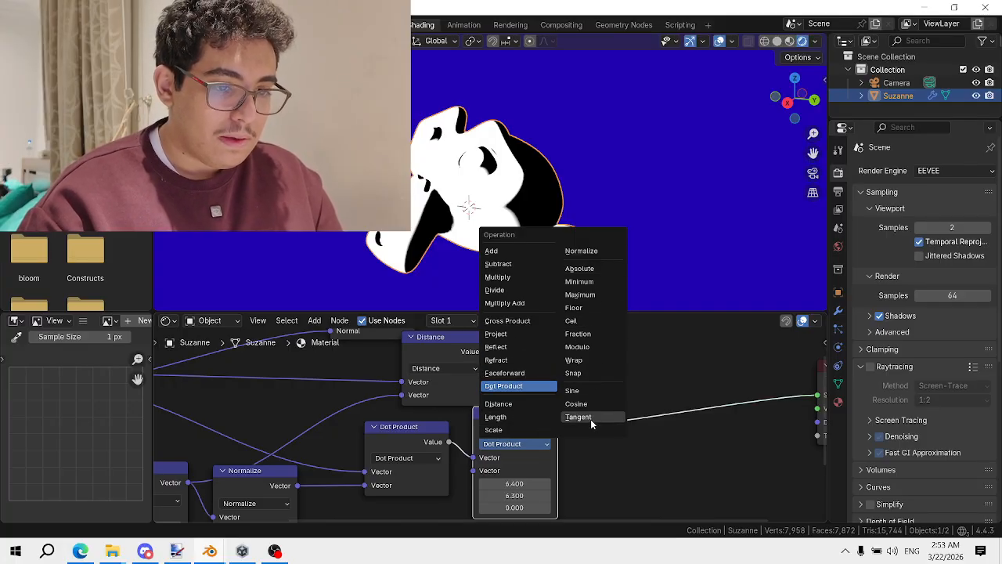
pyautogui.click(526, 290)
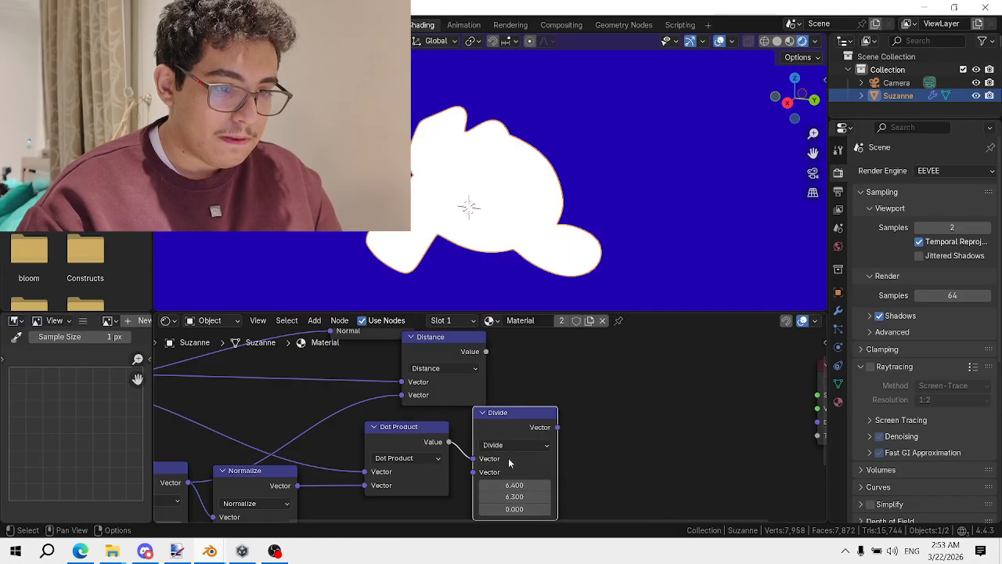
pyautogui.moveTo(509, 464); pyautogui.dragTo(623, 418)
# Connect the Distance result to the Divide node's second input
pyautogui.moveTo(486, 351); pyautogui.dragTo(593, 428)
pyautogui.moveTo(632, 382); pyautogui.dragTo(587, 429)
pyautogui.scroll(-4, 575, 248)
pyautogui.moveTo(573, 248); pyautogui.dragTo(466, 202, button='middle')
pyautogui.scroll(3, 591, 238)
pyautogui.moveTo(462, 341); pyautogui.dragTo(462, 367)
pyautogui.moveTo(562, 241); pyautogui.dragTo(636, 261, button='middle')
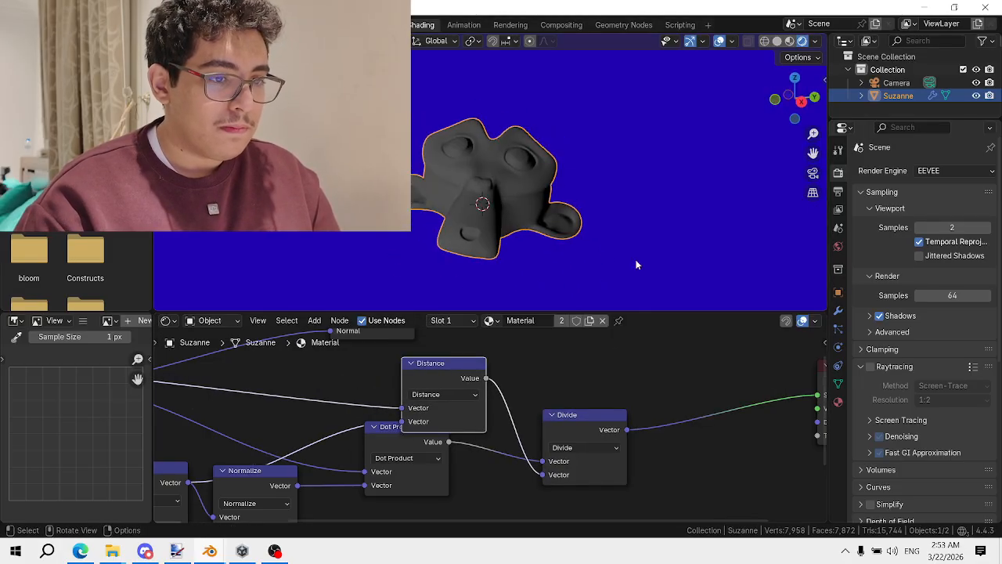
pyautogui.scroll(-1, 636, 265)
# Change the light offset's Y value in the Add node to -12.5
pyautogui.moveTo(334, 404); pyautogui.dragTo(617, 387, button='middle')
pyautogui.moveTo(380, 509); pyautogui.dragTo(492, 363, button='middle')
pyautogui.scroll(2, 537, 367)
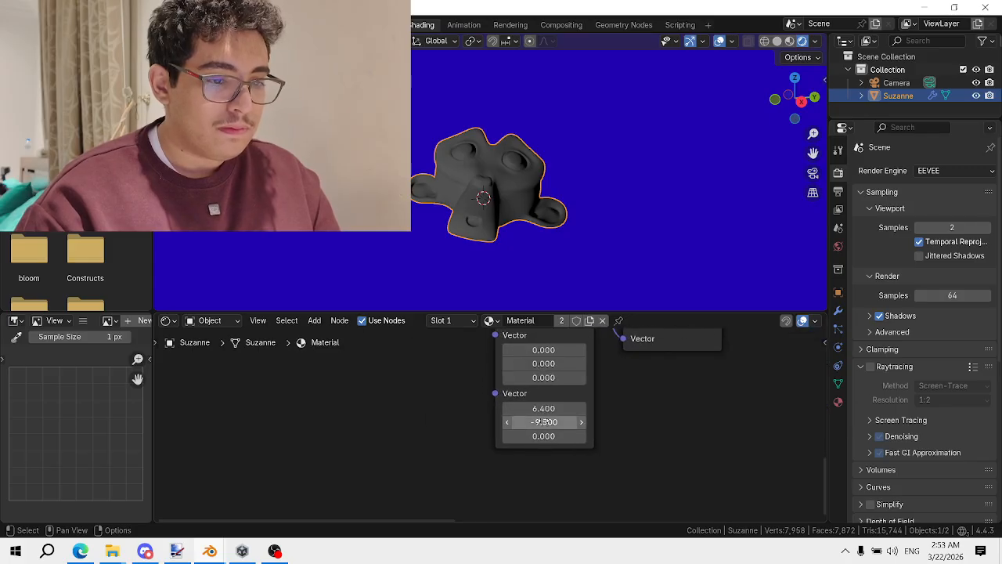
pyautogui.moveTo(546, 421); pyautogui.dragTo(517, 422)
pyautogui.hotkey('shift', 'a')
# Add a ground plane and give it smooth shading
pyautogui.moveTo(572, 235)
pyautogui.click(604, 234)
pyautogui.scroll(-3, 540, 224)
pyautogui.rightClick(502, 221)
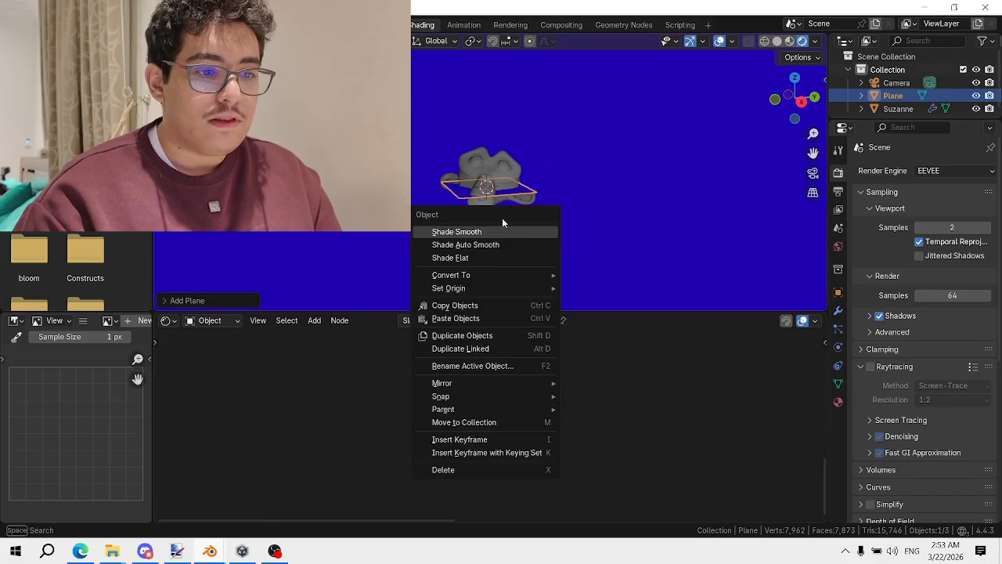
pyautogui.click(501, 227)
# Scale the plane up, assign the shared Material, and move it along Z
pyautogui.press('s')
pyautogui.click(655, 196)
pyautogui.click(462, 320)
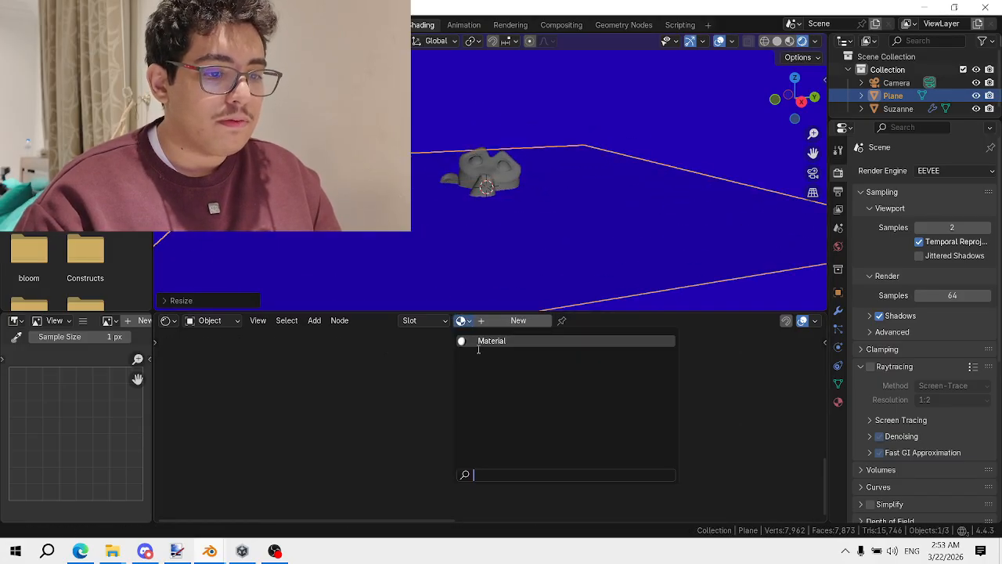
pyautogui.click(489, 339)
pyautogui.press('g')
pyautogui.press('z')
pyautogui.click(507, 204)
# Add a cube, move it up and right, and assign the shared Material
pyautogui.moveTo(504, 201); pyautogui.dragTo(463, 247, button='middle')
pyautogui.hotkey('shift', 'a')
pyautogui.moveTo(513, 184)
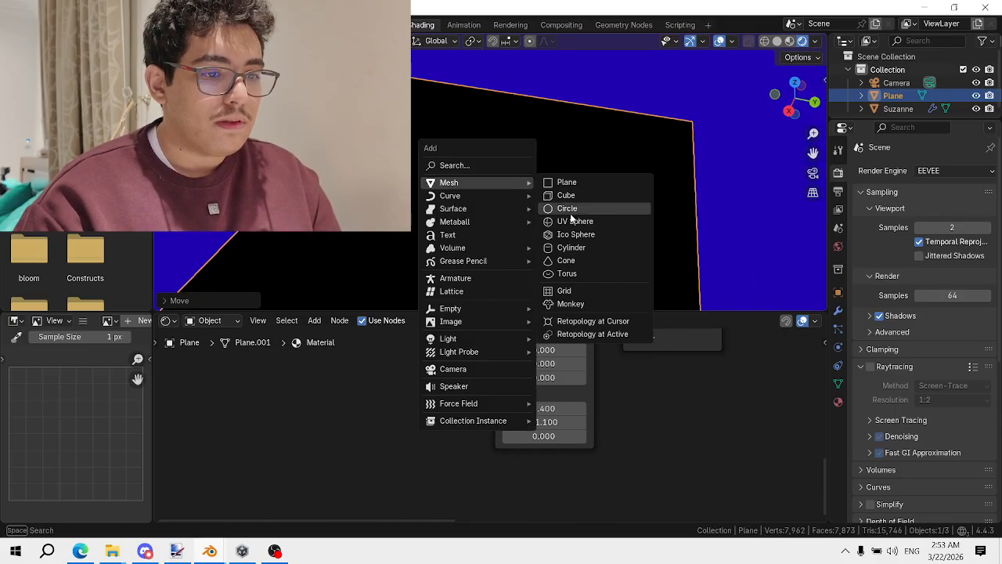
pyautogui.click(568, 195)
pyautogui.press('g')
pyautogui.moveTo(537, 216); pyautogui.dragTo(579, 196, button='middle')
pyautogui.click(509, 163)
pyautogui.click(464, 320)
pyautogui.click(494, 343)
# Duplicate the cube and stretch the copy taller along Z
pyautogui.scroll(3, 578, 196)
pyautogui.hotkey('shift', 'd')
pyautogui.click(442, 205)
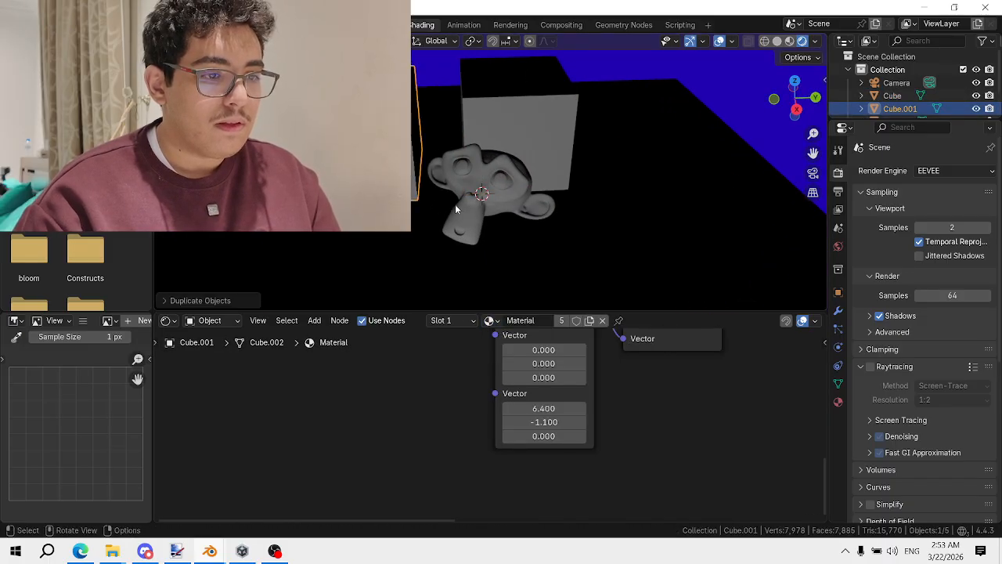
pyautogui.moveTo(455, 203); pyautogui.dragTo(409, 206, button='middle')
pyautogui.press('s')
pyautogui.press('z')
pyautogui.click(422, 67)
# Select the plane and add centred loop cuts to its mesh in Edit Mode
pyautogui.scroll(-4, 568, 169)
pyautogui.moveTo(574, 176); pyautogui.dragTo(581, 169, button='middle')
pyautogui.click(581, 170)
pyautogui.press('Tab')
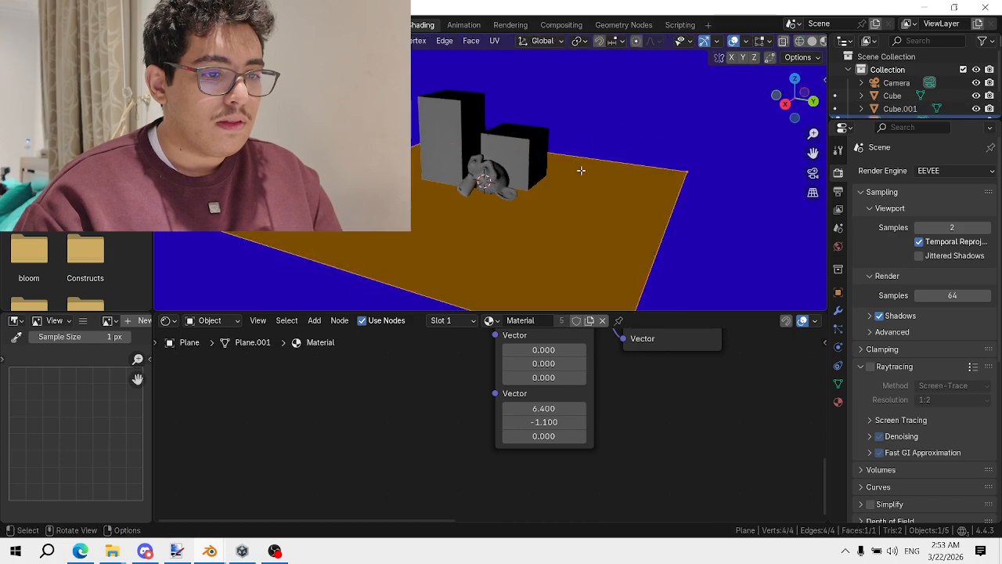
pyautogui.scroll(-2, 583, 172)
pyautogui.hotkey('ctrl', 'r')
pyautogui.scroll(1, 610, 214)
pyautogui.scroll(4, 609, 214)
pyautogui.click(609, 213)
pyautogui.rightClick(609, 213)
pyautogui.scroll(3, 576, 215)
# Raise one strip face of the plane upward along Z
pyautogui.press('3')
pyautogui.click(542, 220)
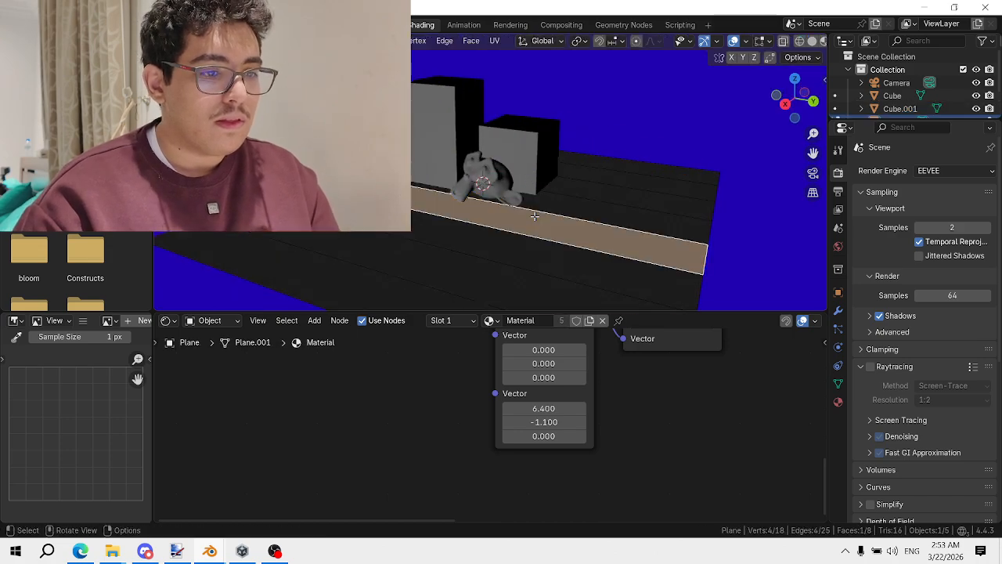
pyautogui.press('g')
pyautogui.press('z')
pyautogui.click(540, 174)
pyautogui.press('Tab')
pyautogui.moveTo(553, 210); pyautogui.dragTo(505, 239, button='middle')
# Bevel the edge at the raised step with 4 segments, then lower the whole plane on Z
pyautogui.press('Tab')
pyautogui.press('2')
pyautogui.click(568, 191)
pyautogui.hotkey('ctrl', 'b')
pyautogui.click(601, 224)
pyautogui.press('Tab')
pyautogui.press('g')
pyautogui.press('z')
pyautogui.click(613, 183)
# Adjust the light position's Y value in the plane's material nodes
pyautogui.scroll(-4, 506, 238)
pyautogui.scroll(-5, 569, 396)
pyautogui.moveTo(579, 388); pyautogui.dragTo(480, 400, button='middle')
pyautogui.scroll(2, 514, 210)
pyautogui.press('Tab')
pyautogui.press('Tab')
pyautogui.scroll(3, 480, 400)
pyautogui.moveTo(468, 419)
pyautogui.mouseDown()
pyautogui.moveTo(526, 420)
pyautogui.moveTo(464, 419)
pyautogui.moveTo(478, 419)
pyautogui.mouseUp()
pyautogui.scroll(2, 558, 283)
# Toggle the plane between smooth and flat shading, ending smooth, and nudge the light's X and Y
pyautogui.rightClick(583, 201)
pyautogui.click(563, 201)
pyautogui.rightClick(515, 196)
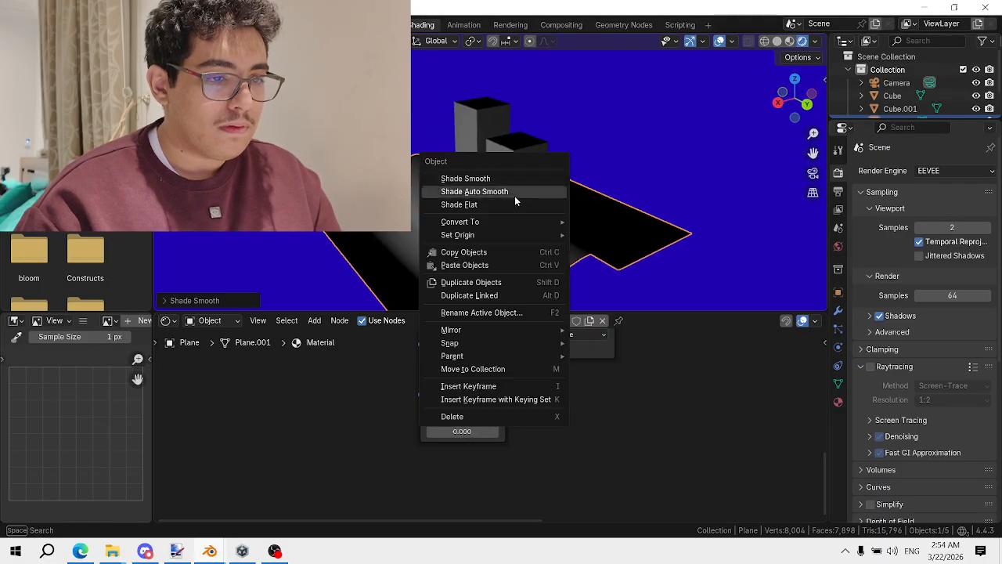
pyautogui.click(516, 205)
pyautogui.moveTo(519, 195); pyautogui.dragTo(563, 254, button='middle')
pyautogui.rightClick(504, 219)
pyautogui.click(501, 196)
pyautogui.moveTo(462, 420)
pyautogui.mouseDown()
pyautogui.moveTo(414, 420)
pyautogui.moveTo(413, 407)
pyautogui.moveTo(507, 420)
pyautogui.moveTo(469, 420)
pyautogui.moveTo(492, 431)
pyautogui.moveTo(441, 431)
pyautogui.mouseUp()
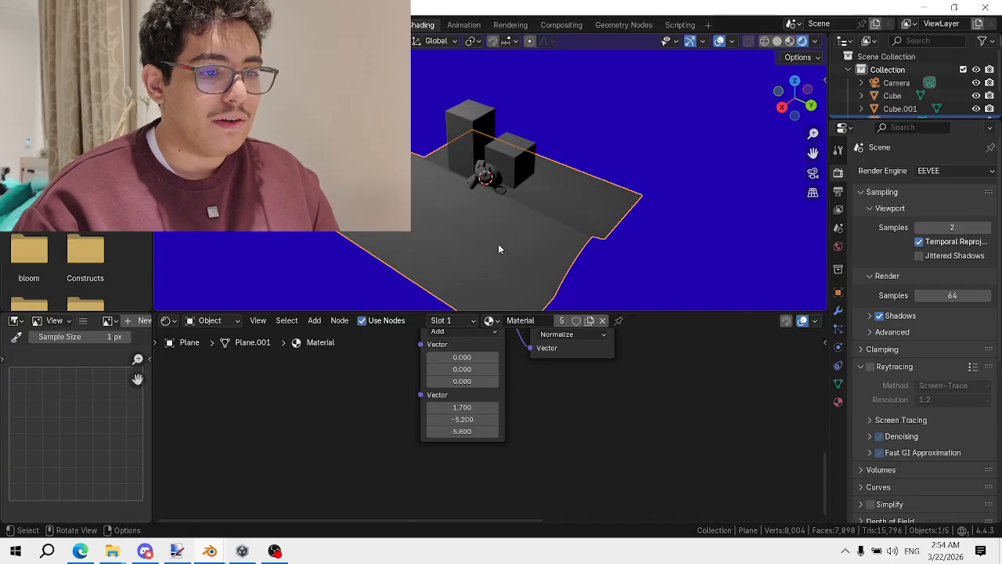
# Raise the light position's Z to 5.800 for a 1.700, -5.200, 5.800 offset and reselect the plane
pyautogui.scroll(4, 497, 243)
pyautogui.moveTo(497, 243); pyautogui.dragTo(676, 137, button='middle')
pyautogui.click(596, 186)
pyautogui.scroll(-5, 635, 185)
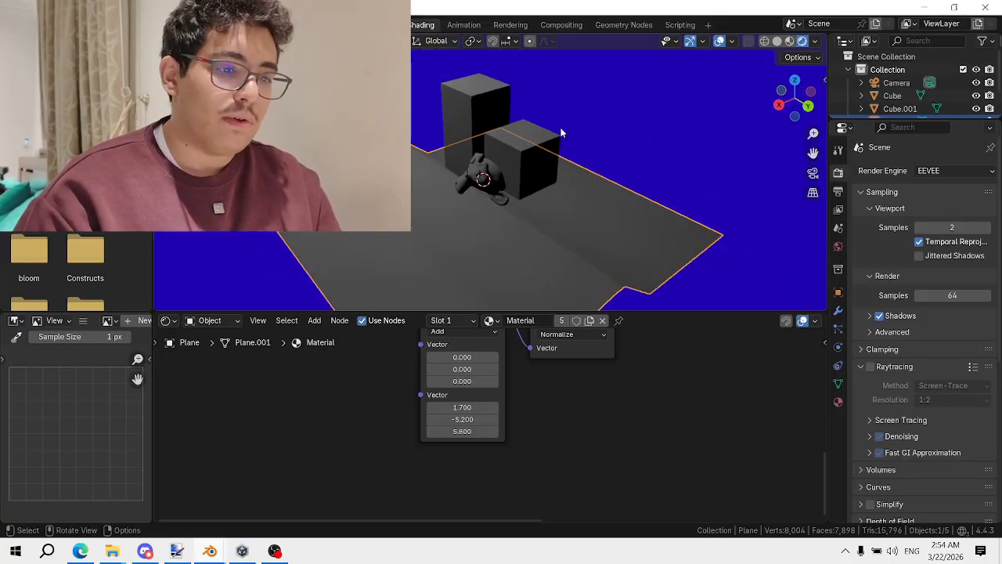
pyautogui.rightClick(502, 452)
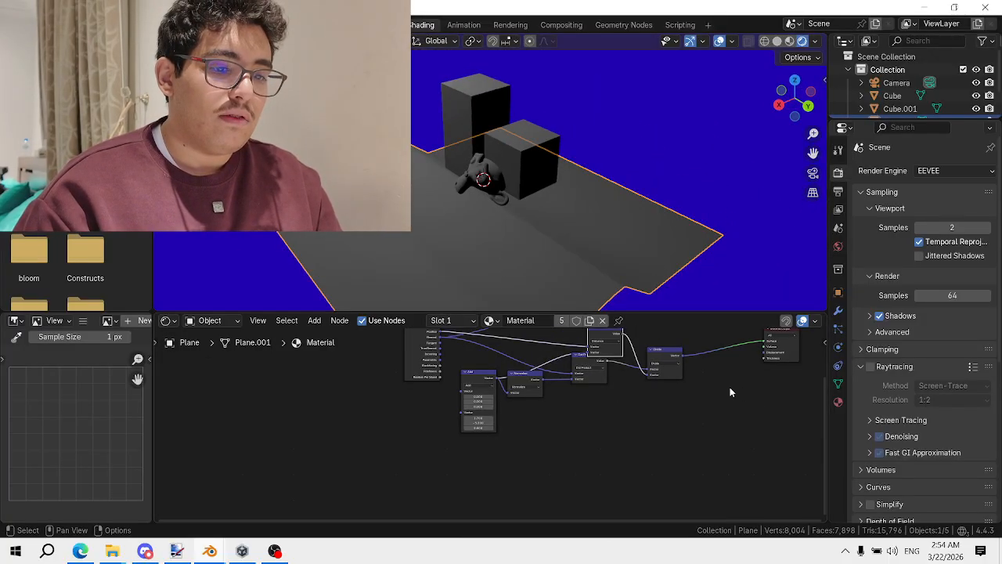
# Rearrange the Distance, Divide and Dot Product nodes to make room in the node graph
pyautogui.moveTo(724, 350); pyautogui.dragTo(497, 421, button='middle')
pyautogui.scroll(5, 497, 420)
pyautogui.moveTo(344, 378); pyautogui.dragTo(322, 371)
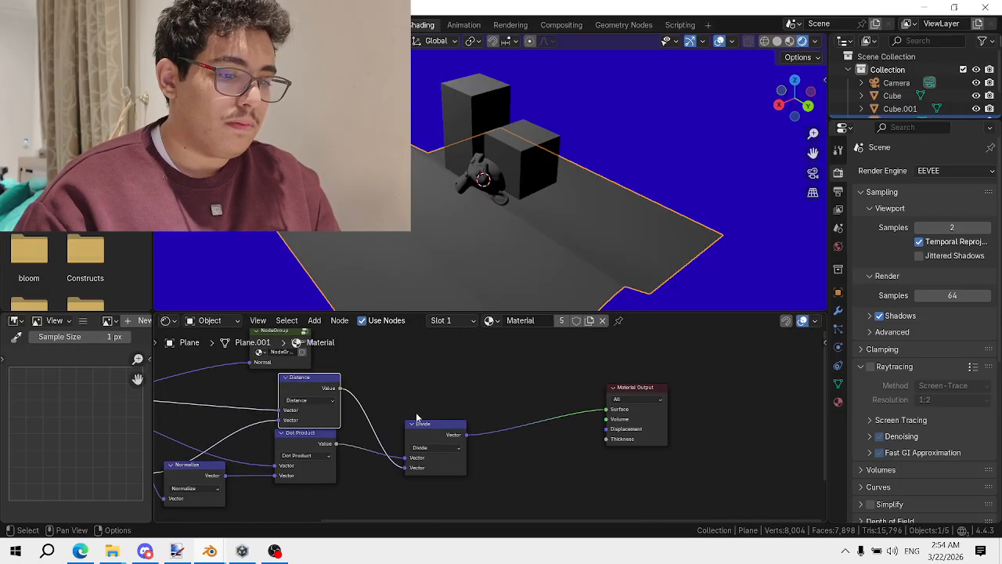
pyautogui.moveTo(436, 432); pyautogui.dragTo(542, 457)
pyautogui.moveTo(306, 442); pyautogui.dragTo(324, 504)
pyautogui.moveTo(390, 424); pyautogui.dragTo(446, 400, button='middle')
pyautogui.scroll(1, 446, 400)
pyautogui.scroll(1, 445, 399)
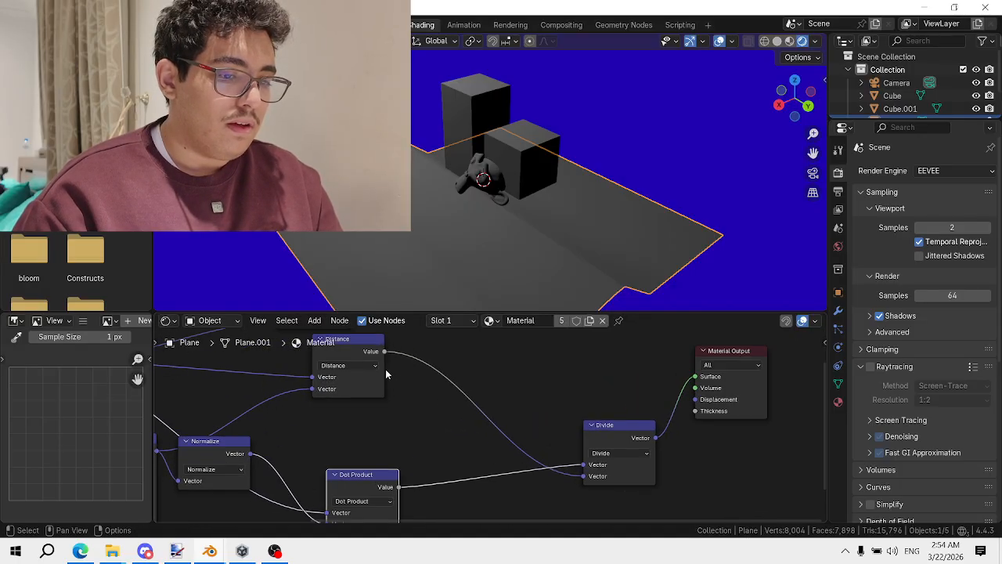
pyautogui.moveTo(385, 369); pyautogui.dragTo(428, 389, button='middle')
# Duplicate the Divide node onto the Distance link and add a Value node below Distance
pyautogui.click(661, 460)
pyautogui.hotkey('shift', 'd')
pyautogui.click(483, 370)
pyautogui.scroll(2, 494, 423)
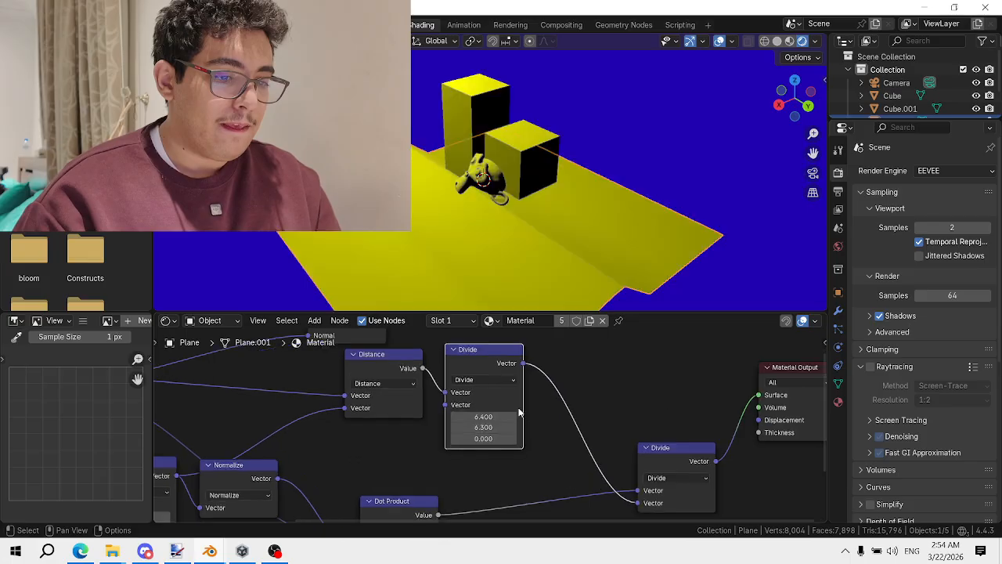
pyautogui.hotkey('shift', 'a')
pyautogui.click(455, 374)
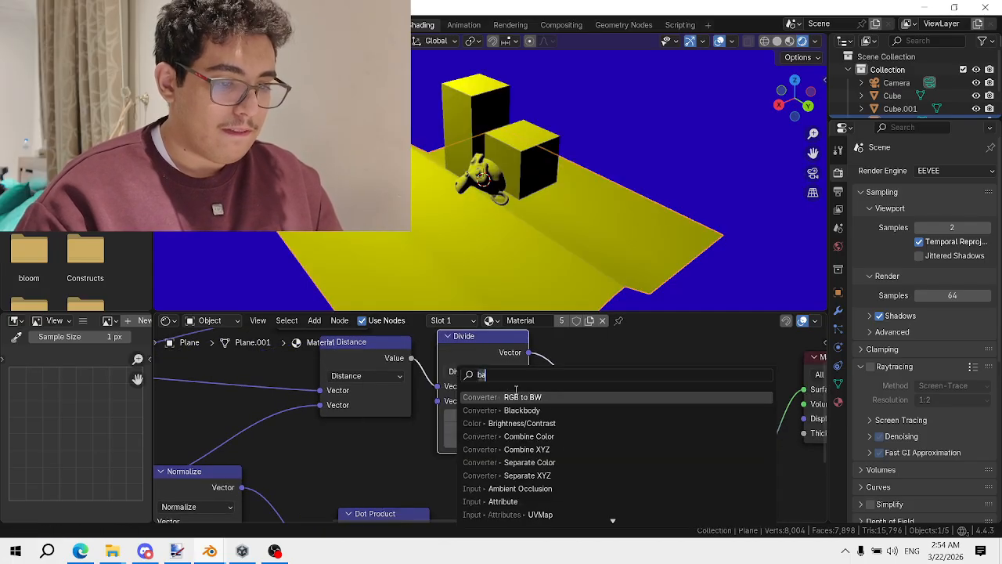
pyautogui.write('value')
pyautogui.press('Return')
pyautogui.click(292, 435)
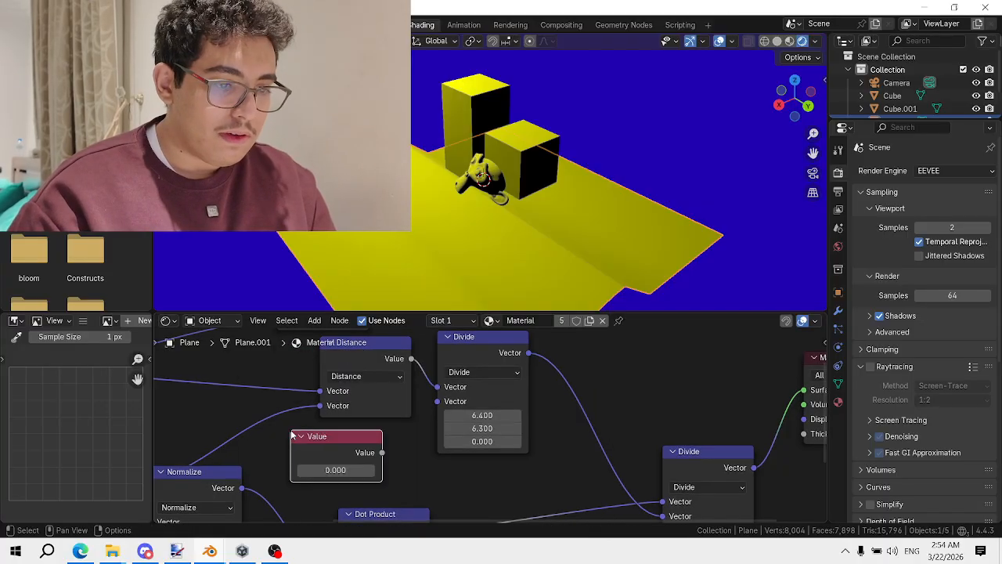
# Set the Value to 3.6, wire it into the new Divide's second input, then adjust it to 5.700
pyautogui.click(351, 471)
pyautogui.write('3.6')
pyautogui.press('Return')
pyautogui.moveTo(381, 451); pyautogui.dragTo(449, 404)
pyautogui.moveTo(364, 451); pyautogui.dragTo(428, 423, button='middle')
pyautogui.moveTo(401, 442)
pyautogui.mouseDown()
pyautogui.moveTo(461, 443)
pyautogui.moveTo(352, 443)
pyautogui.moveTo(390, 443)
pyautogui.mouseUp()
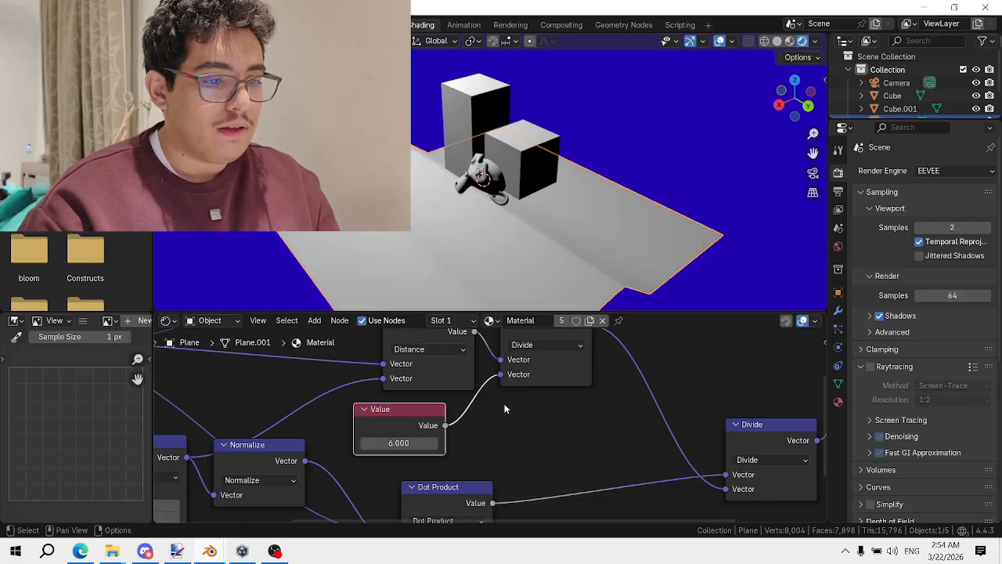
# Orbit the viewport higher and move the lower Divide node up-left beside the Value node
pyautogui.scroll(-1, 502, 386)
pyautogui.scroll(-2, 587, 243)
pyautogui.moveTo(614, 190); pyautogui.dragTo(619, 232, button='middle')
pyautogui.scroll(2, 619, 233)
pyautogui.scroll(-3, 658, 414)
pyautogui.moveTo(657, 416); pyautogui.dragTo(467, 432, button='middle')
pyautogui.scroll(2, 532, 435)
pyautogui.moveTo(538, 435); pyautogui.dragTo(408, 387)
pyautogui.click(209, 421)
pyautogui.click(415, 388)
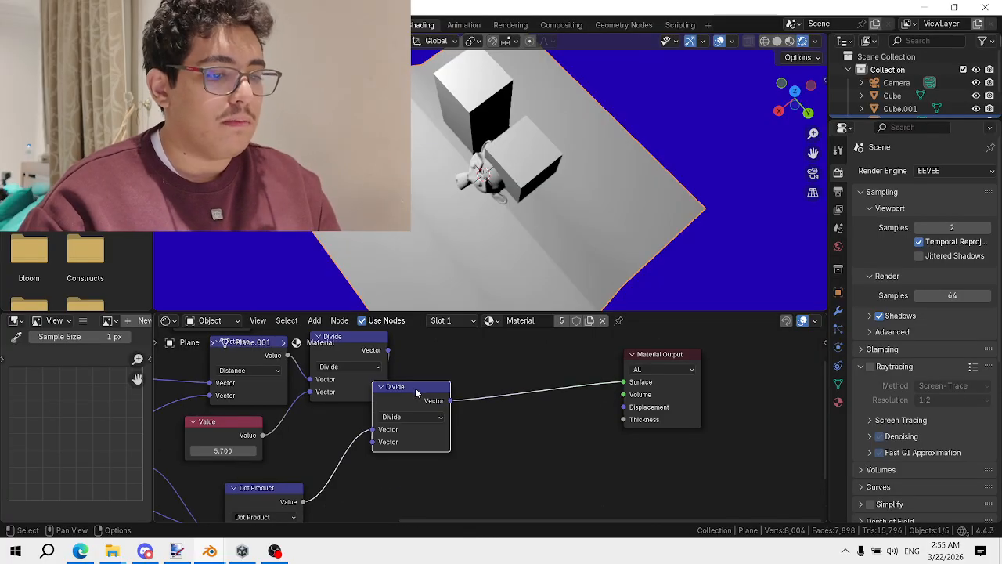
pyautogui.hotkey('shift', 'a')
# Insert a Math node before Material Output and set its operation to Multiply
pyautogui.click(502, 349)
pyautogui.write('mix')
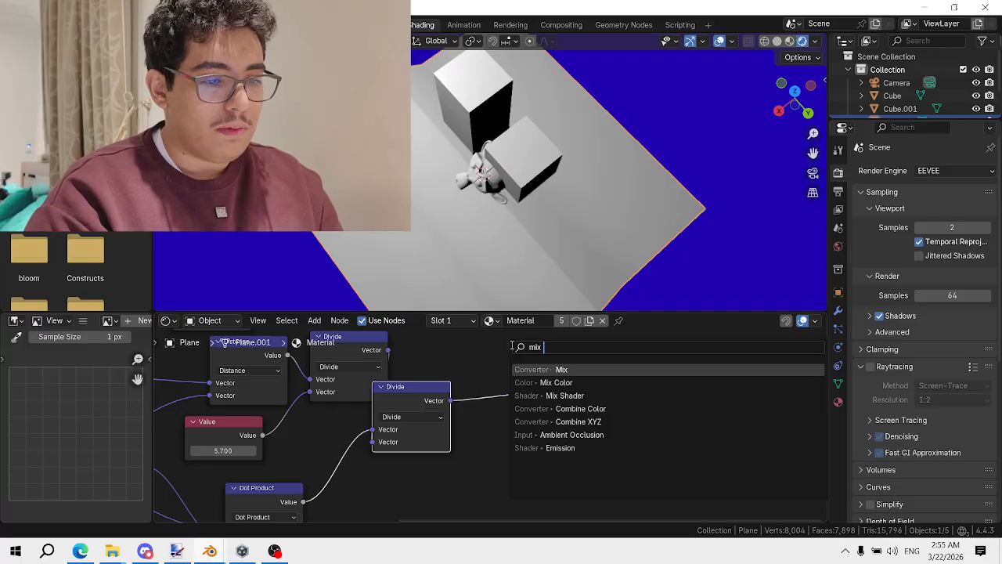
pyautogui.press('BackSpace')
pyautogui.press('BackSpace')
pyautogui.press('BackSpace')
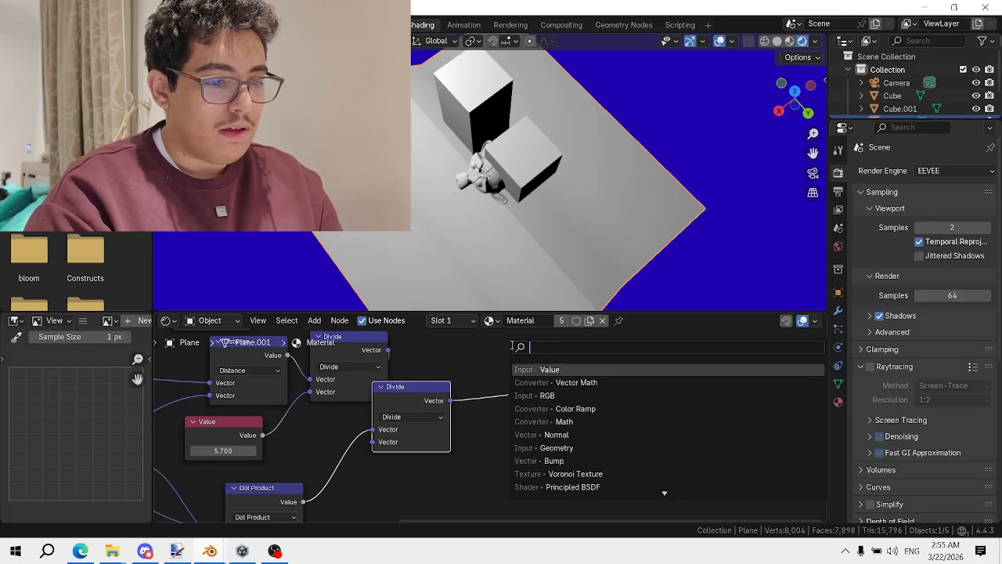
pyautogui.write('mat')
pyautogui.press('Return')
pyautogui.click(510, 415)
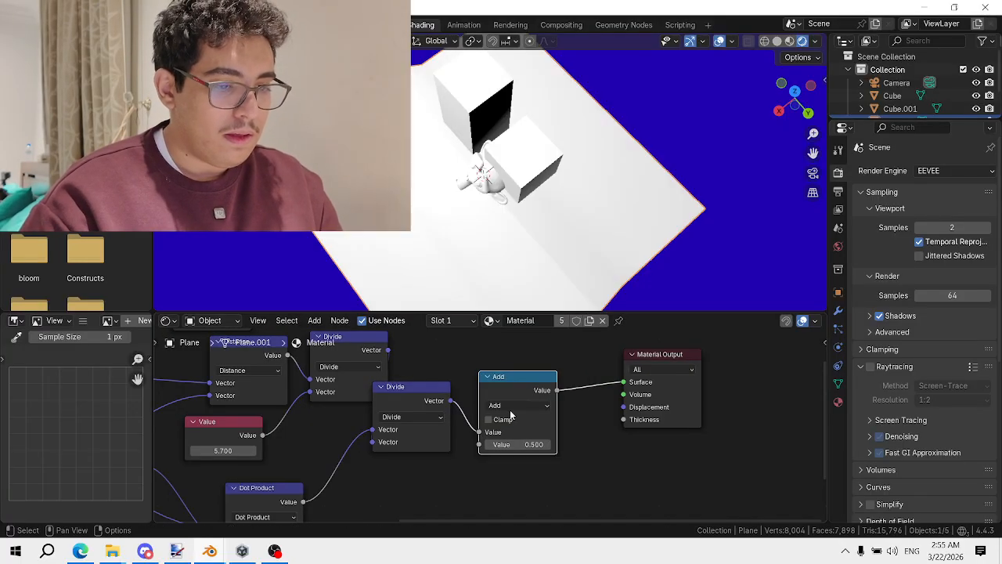
pyautogui.press('m')
pyautogui.press('m')
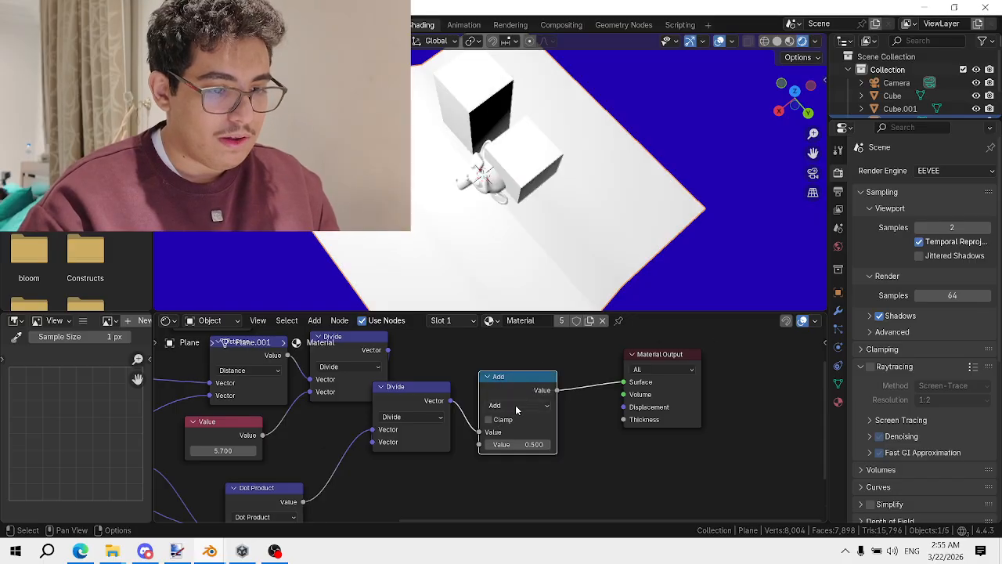
pyautogui.click(516, 405)
pyautogui.click(501, 292)
# Reposition the Multiply node, linking and then unlinking the existing Value node
pyautogui.scroll(1, 433, 394)
pyautogui.moveTo(321, 415); pyautogui.dragTo(430, 407, button='middle')
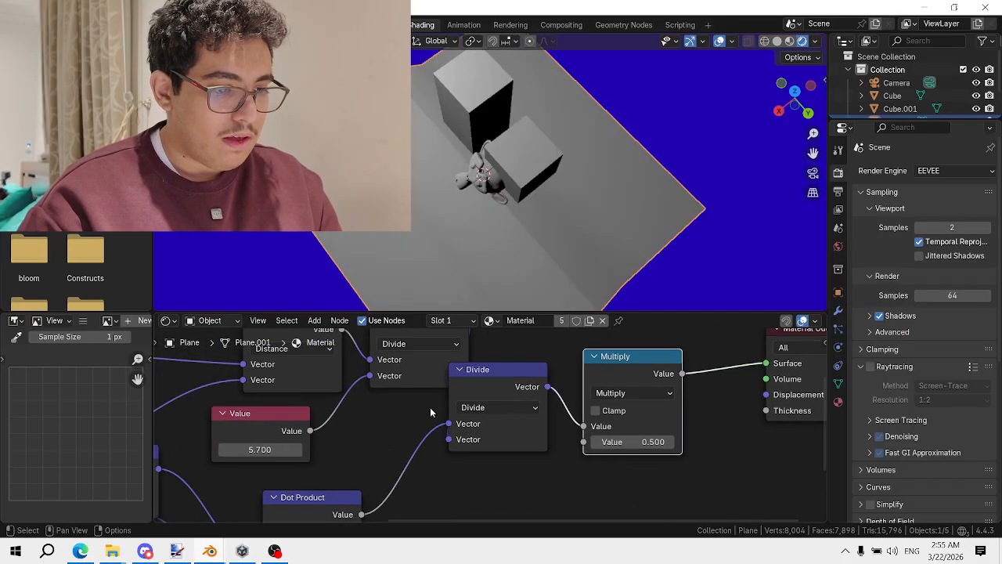
pyautogui.moveTo(310, 430); pyautogui.dragTo(583, 442)
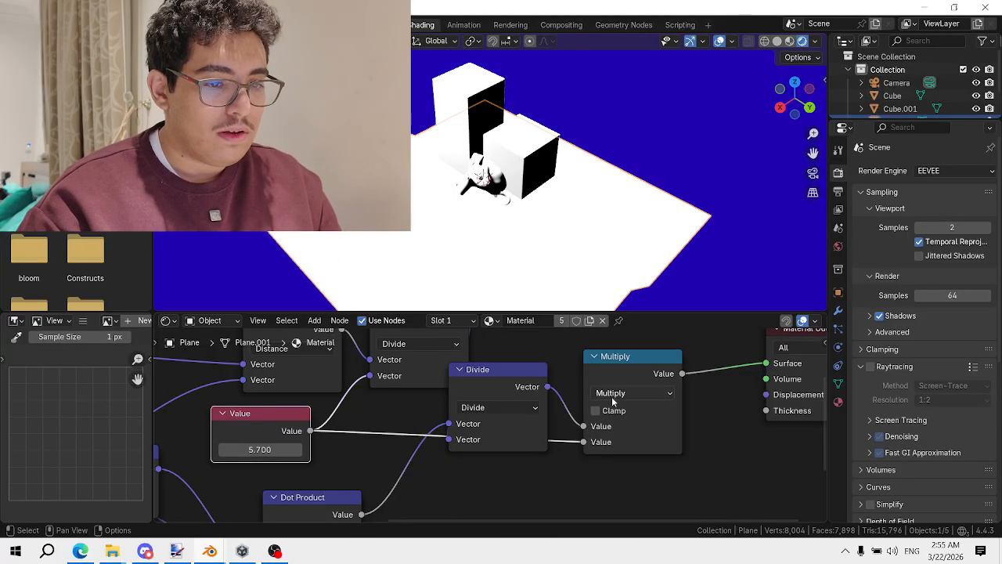
pyautogui.moveTo(622, 365); pyautogui.dragTo(643, 356)
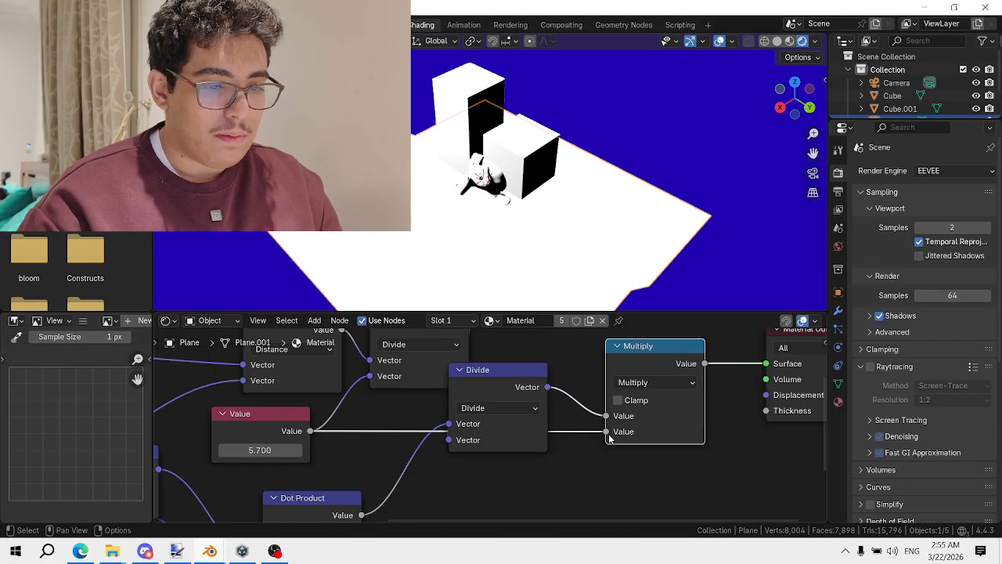
pyautogui.moveTo(608, 434); pyautogui.dragTo(525, 438)
# Feed Multiply's second input from a duplicated Value node set to 0.800
pyautogui.click(262, 435)
pyautogui.hotkey('shift', 'd')
pyautogui.click(485, 454)
pyautogui.click(485, 465)
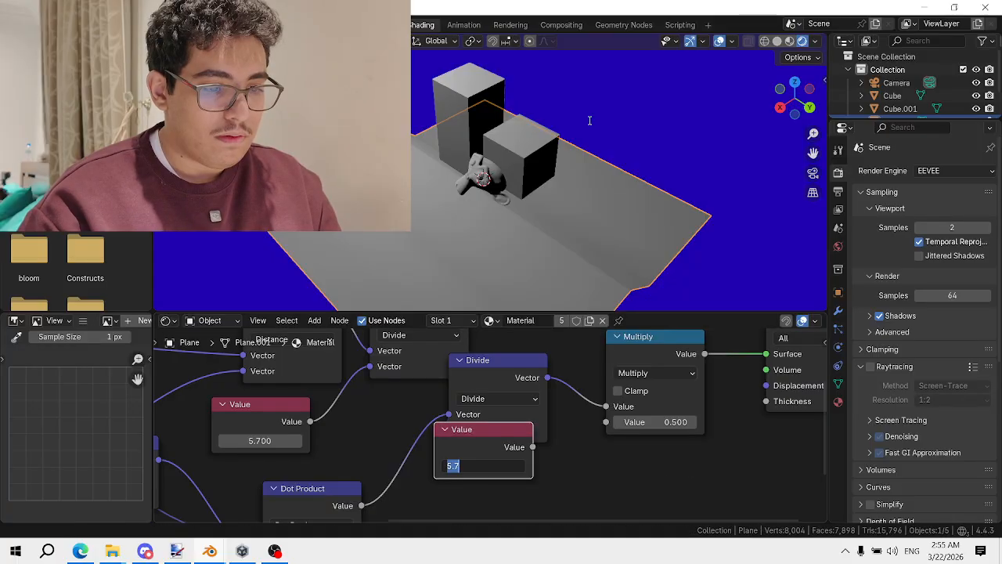
pyautogui.write('2')
pyautogui.press('Return')
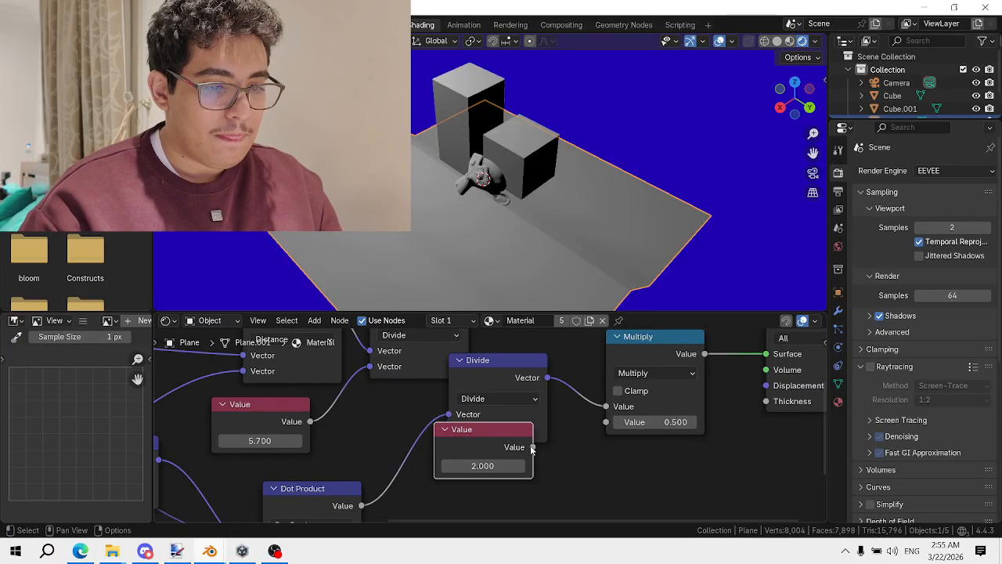
pyautogui.moveTo(531, 447); pyautogui.dragTo(606, 422)
pyautogui.moveTo(491, 429); pyautogui.dragTo(501, 454)
pyautogui.click(455, 490)
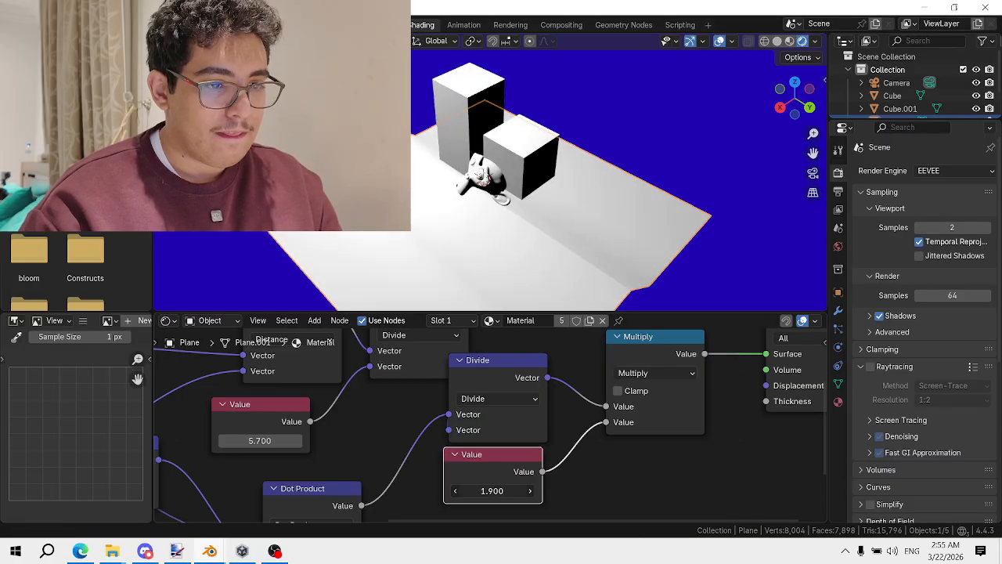
pyautogui.moveTo(492, 491); pyautogui.dragTo(481, 491)
# Move the Material Output node further right to make room in the tree
pyautogui.scroll(-6, 694, 338)
pyautogui.moveTo(695, 338); pyautogui.dragTo(619, 385, button='middle')
pyautogui.moveTo(621, 403); pyautogui.dragTo(693, 386)
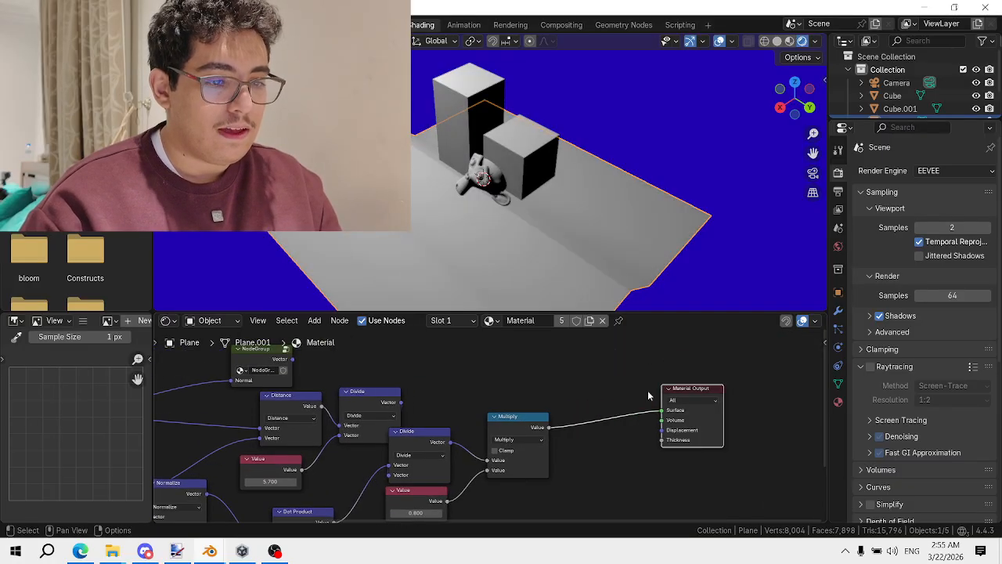
pyautogui.scroll(-2, 647, 395)
pyautogui.hotkey('shift', 'a')
pyautogui.write('colr')
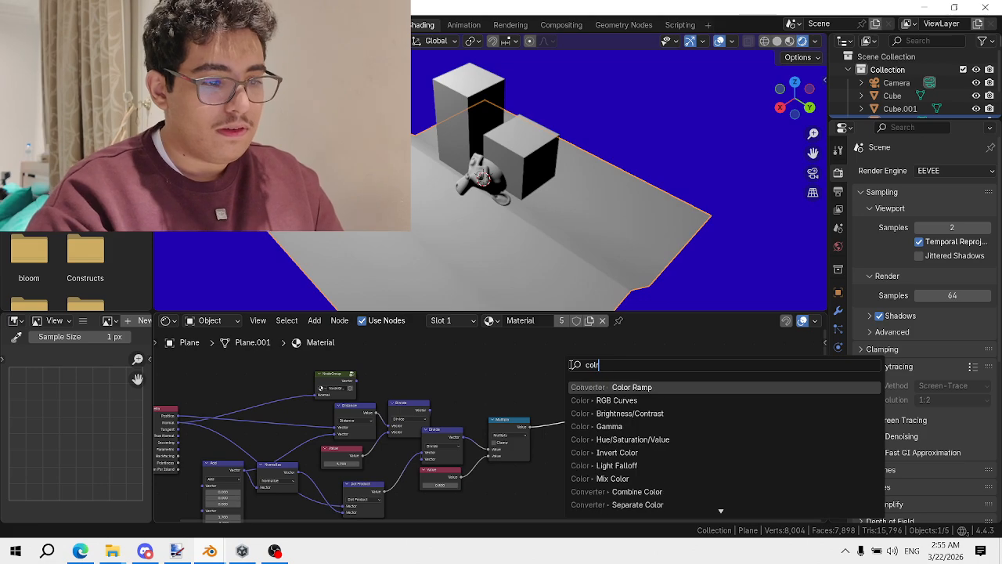
pyautogui.press('Escape')
# Preview the orange NodeGroup on the scene, reposition it, and enter it for editing
pyautogui.keyDown('ctrl'); pyautogui.keyDown('shift'); pyautogui.click(350, 379); pyautogui.keyUp('shift'); pyautogui.keyUp('ctrl')
pyautogui.scroll(7, 343, 384)
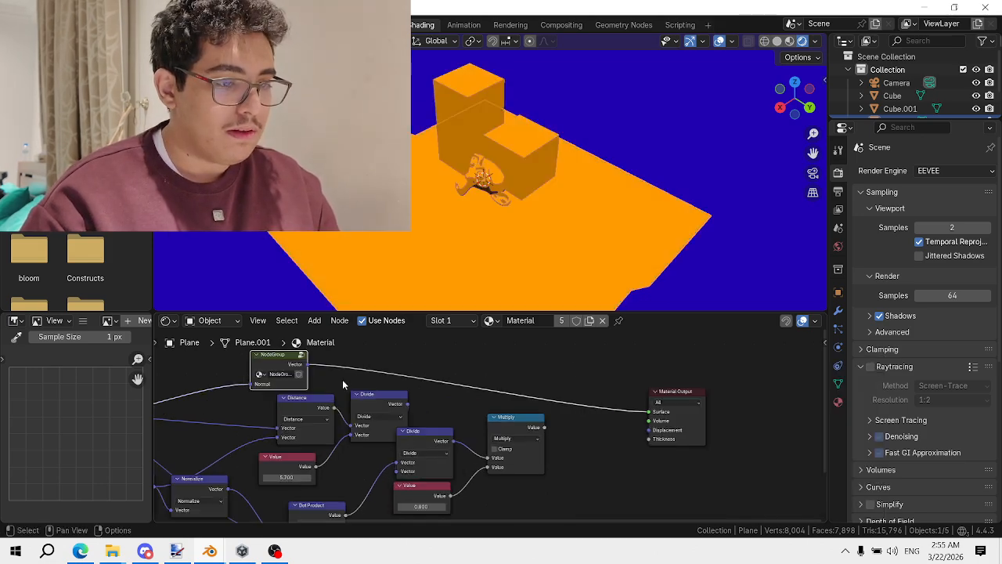
pyautogui.moveTo(249, 341); pyautogui.dragTo(534, 431, button='middle')
pyautogui.moveTo(511, 425); pyautogui.dragTo(521, 388)
pyautogui.scroll(-4, 605, 398)
pyautogui.moveTo(810, 505); pyautogui.dragTo(695, 480, button='middle')
pyautogui.press('Tab')
pyautogui.scroll(-5, 497, 428)
pyautogui.scroll(3, 622, 475)
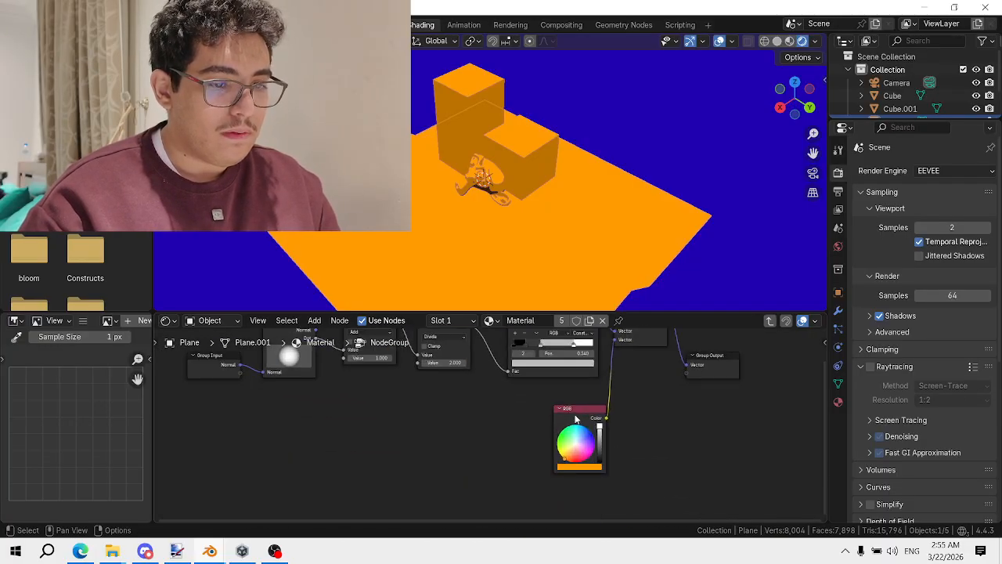
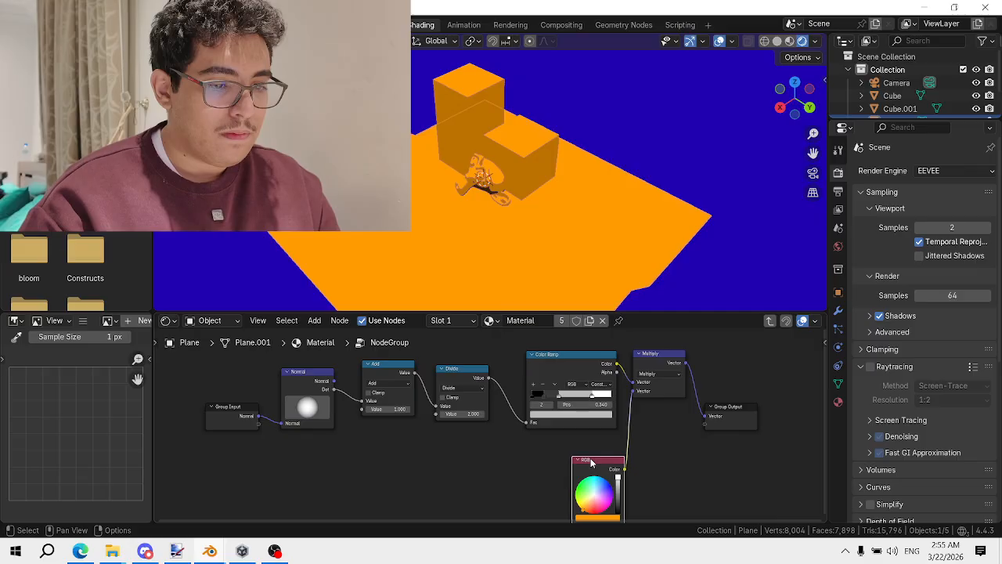
# Delete the RGB node and add a Mix node after the Color Ramp
pyautogui.press('x')
pyautogui.hotkey('shift', 'a')
pyautogui.write('mix')
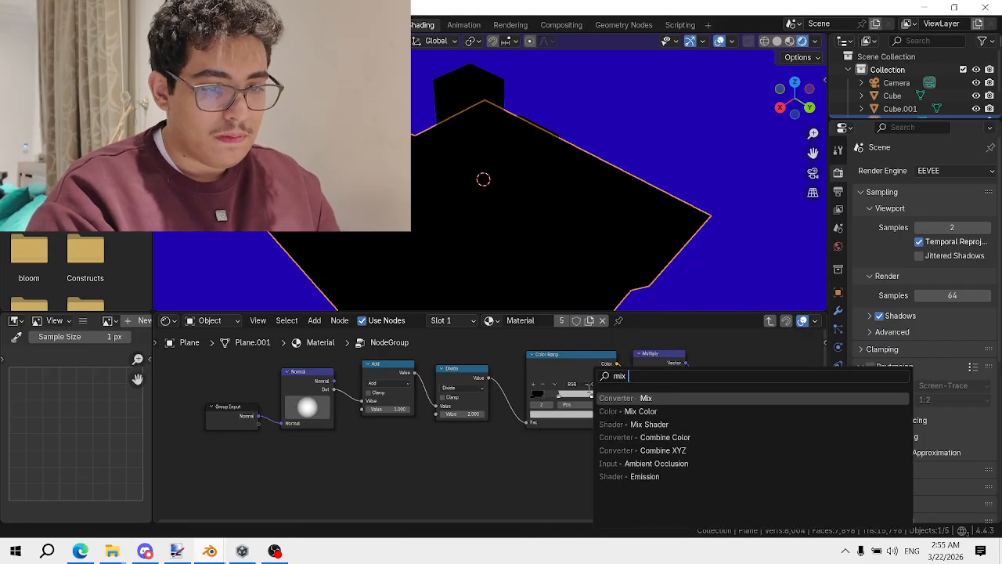
pyautogui.press('Return')
pyautogui.click(615, 381)
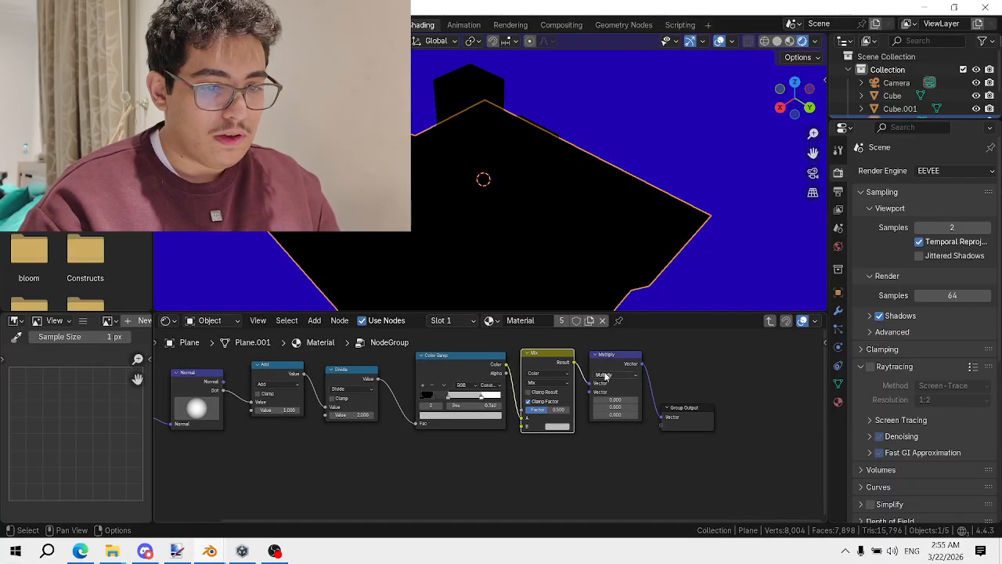
# Remove the Multiply node, wire Mix Result into Group Output, and set its blend to Multiply
pyautogui.press('x')
pyautogui.moveTo(574, 361); pyautogui.dragTo(665, 417)
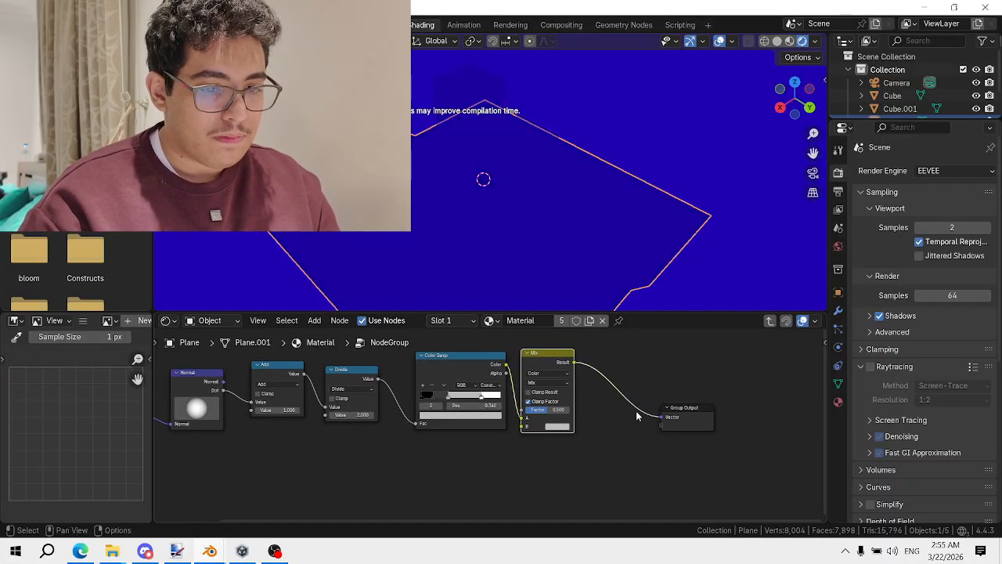
pyautogui.scroll(2, 558, 388)
pyautogui.click(569, 366)
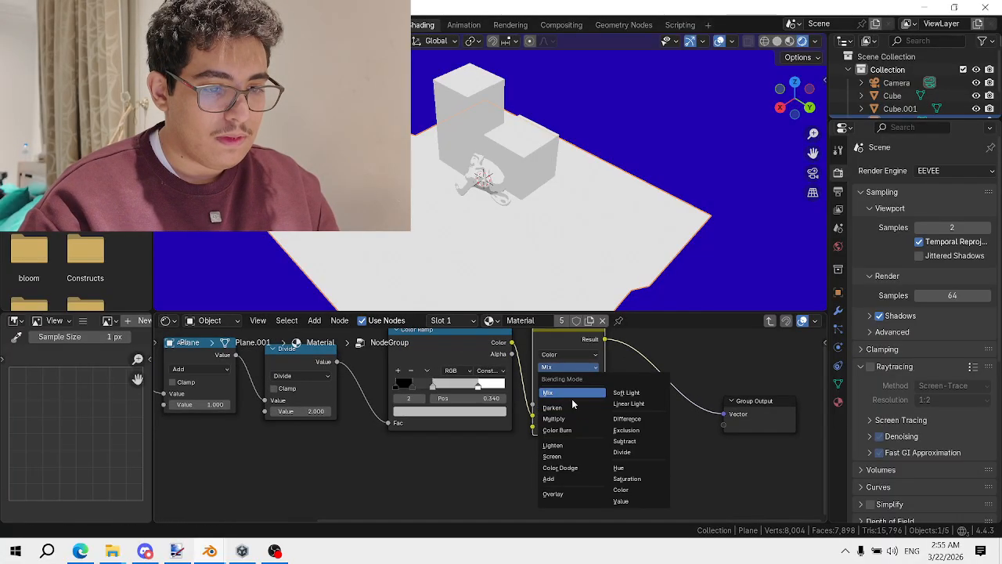
pyautogui.click(564, 423)
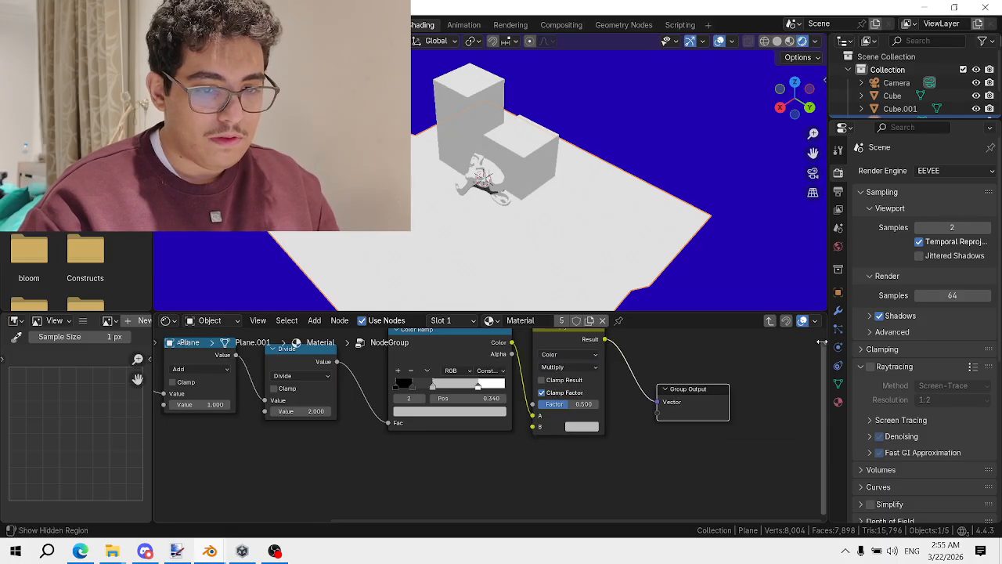
pyautogui.click(819, 385)
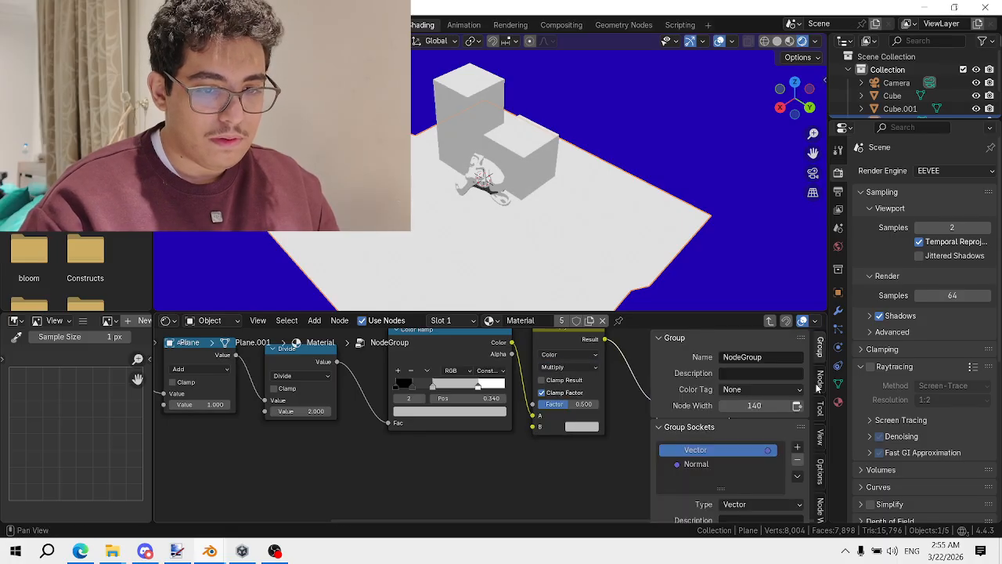
# Set a group socket to Color, feed Mix B from a new group input, and raise the factor
pyautogui.click(759, 503)
pyautogui.click(763, 472)
pyautogui.scroll(-2, 415, 381)
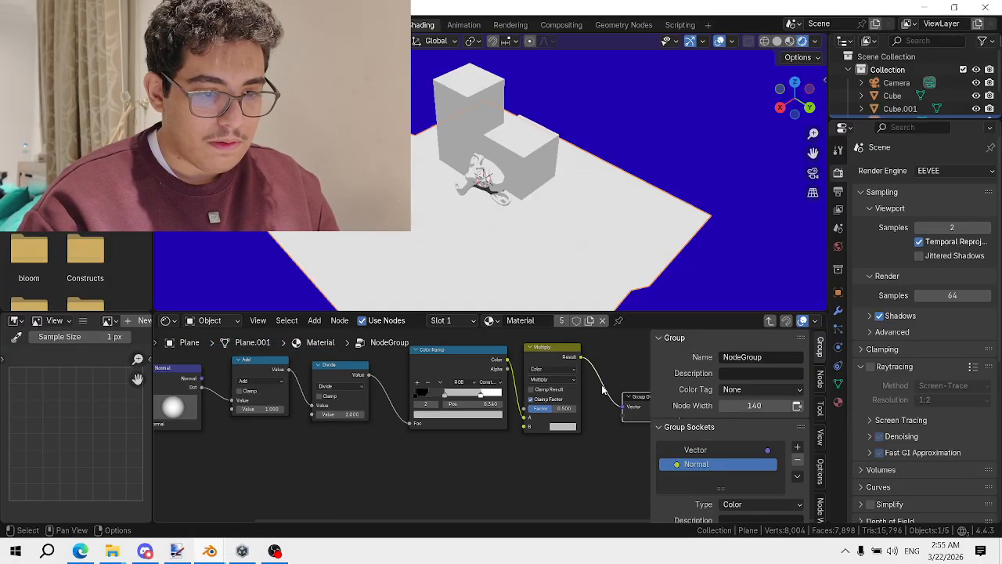
pyautogui.moveTo(415, 381); pyautogui.dragTo(628, 383, button='middle')
pyautogui.moveTo(593, 407); pyautogui.dragTo(220, 405)
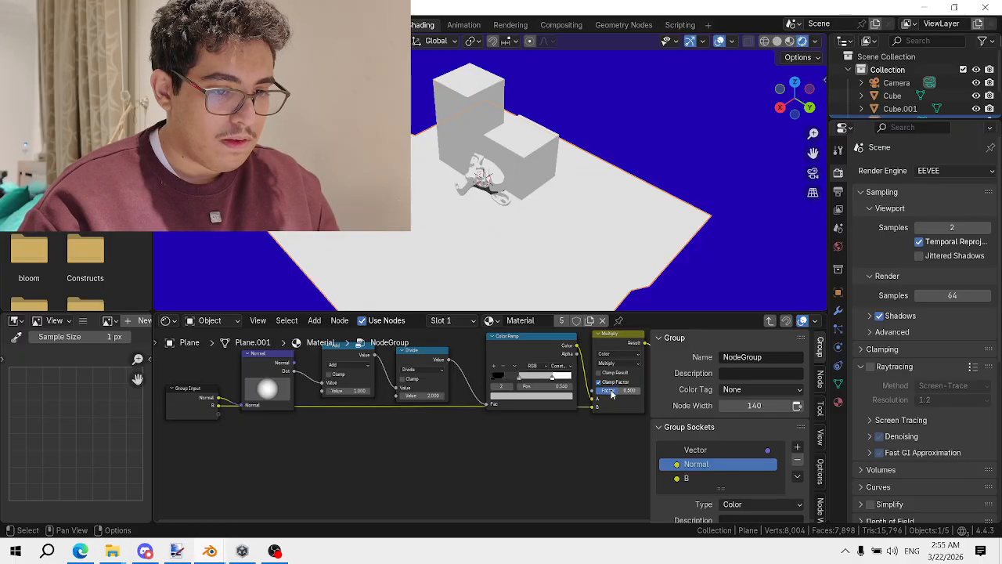
pyautogui.moveTo(612, 394); pyautogui.dragTo(656, 395)
pyautogui.moveTo(263, 408); pyautogui.dragTo(447, 418, button='middle')
pyautogui.scroll(1, 447, 418)
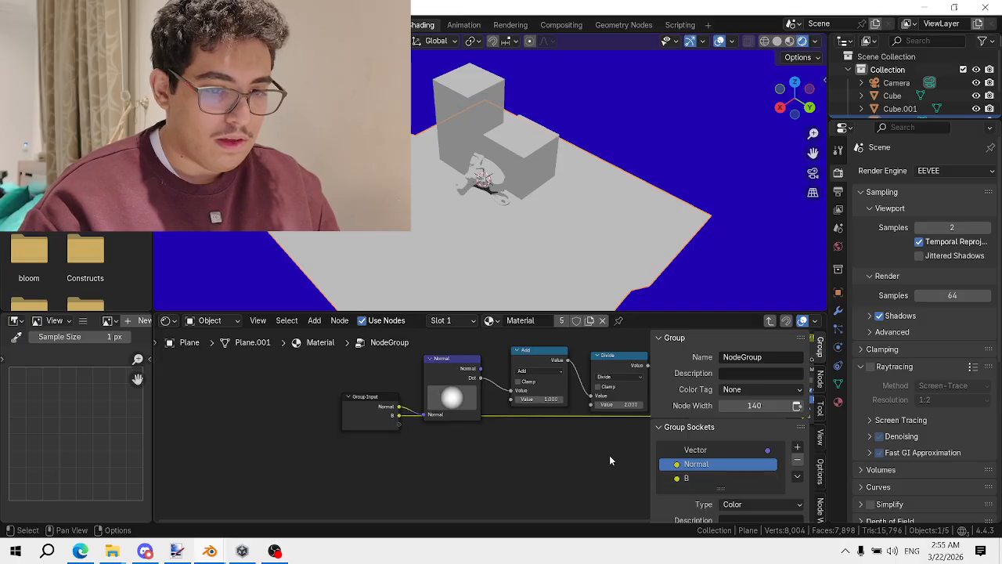
# Nudge the Normal node up and set the Normal input socket's type to Vector
pyautogui.doubleClick(710, 464)
pyautogui.click(428, 412)
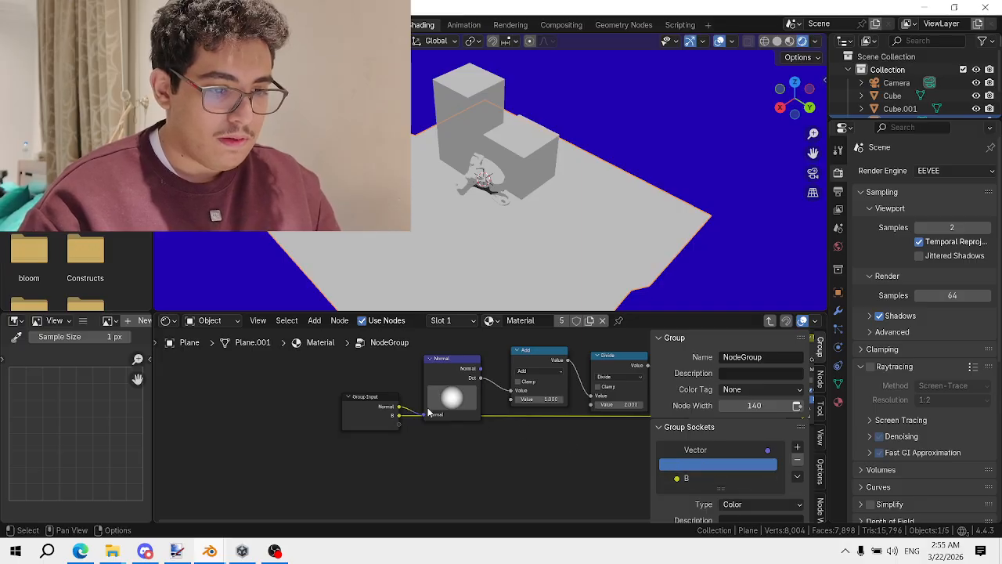
pyautogui.moveTo(443, 361); pyautogui.dragTo(448, 338)
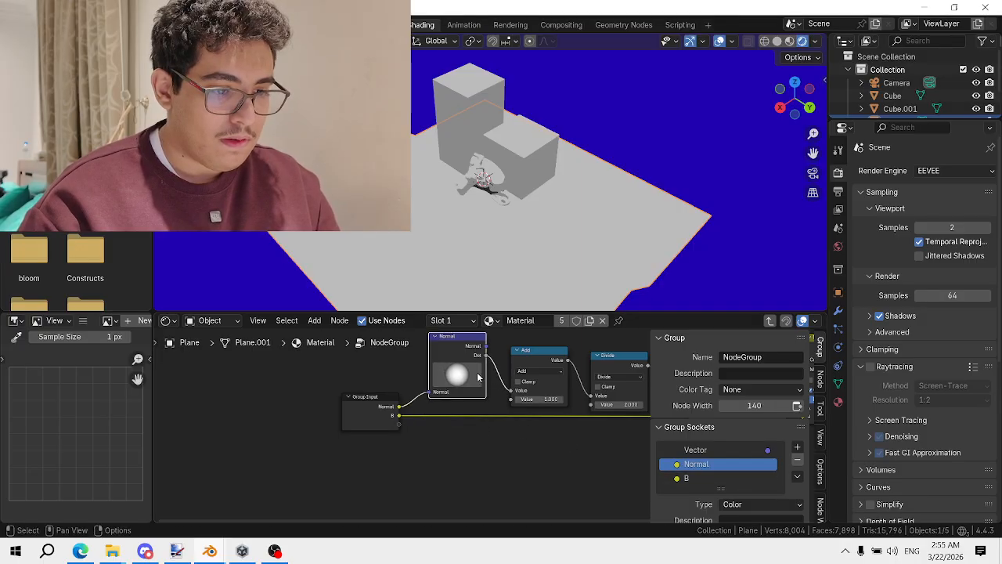
pyautogui.click(754, 504)
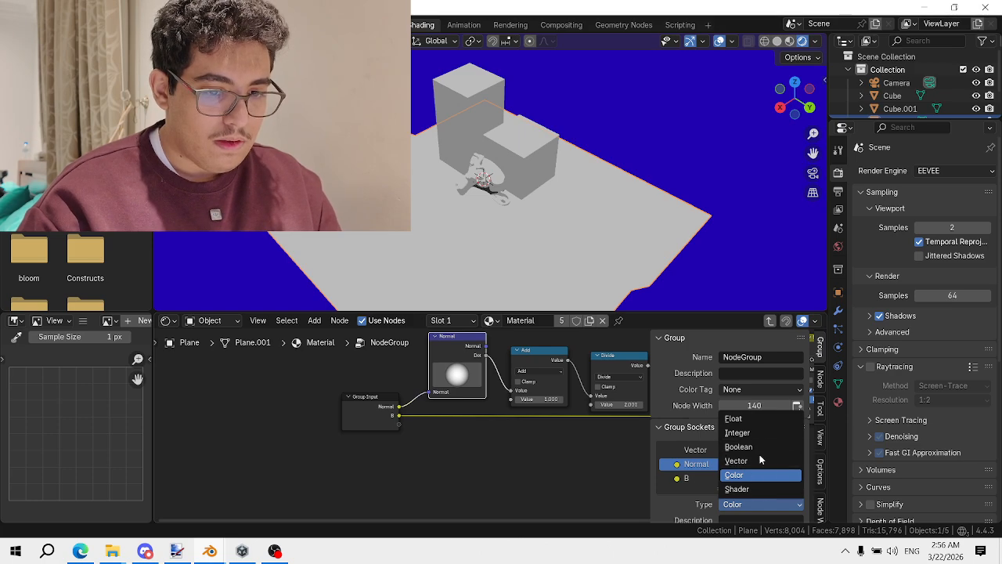
pyautogui.click(782, 471)
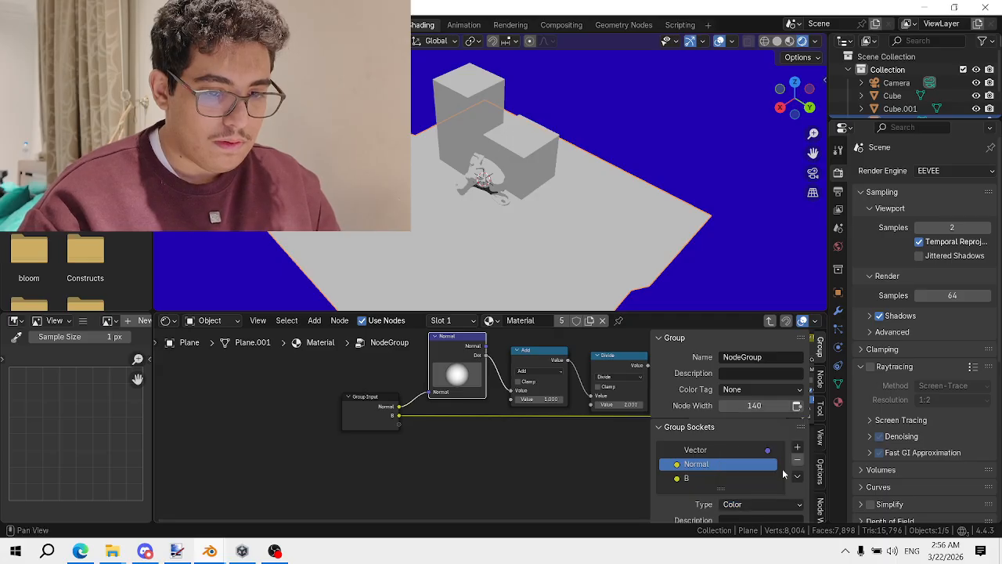
pyautogui.scroll(-2, 771, 466)
pyautogui.click(761, 462)
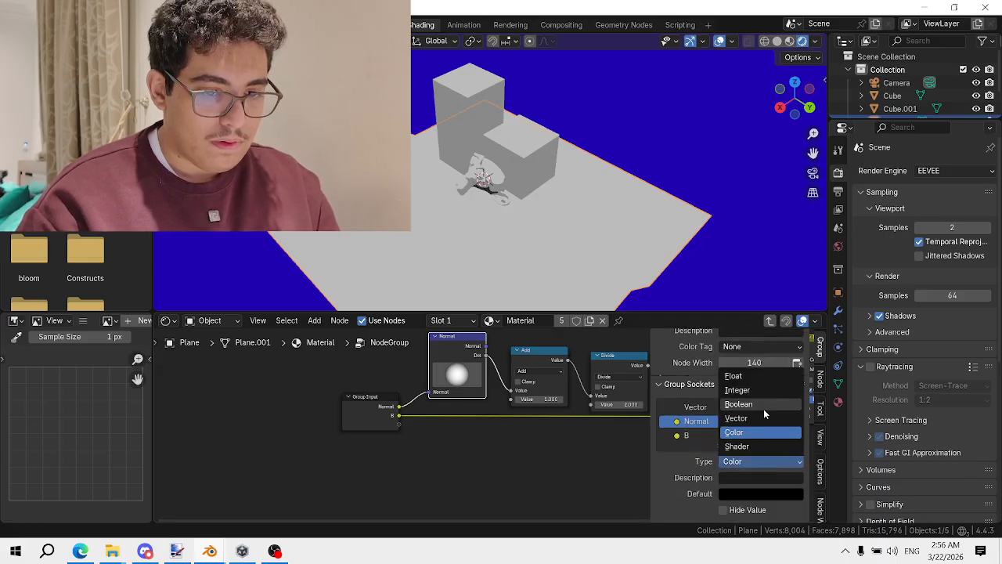
pyautogui.click(732, 418)
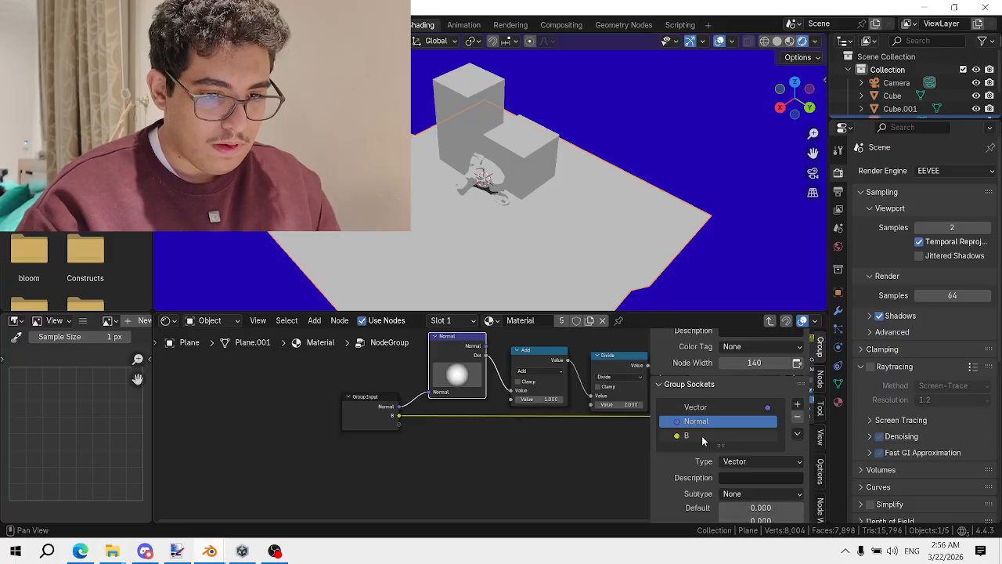
# Rename the B input socket to 'Color' and return to the material tree
pyautogui.click(695, 440)
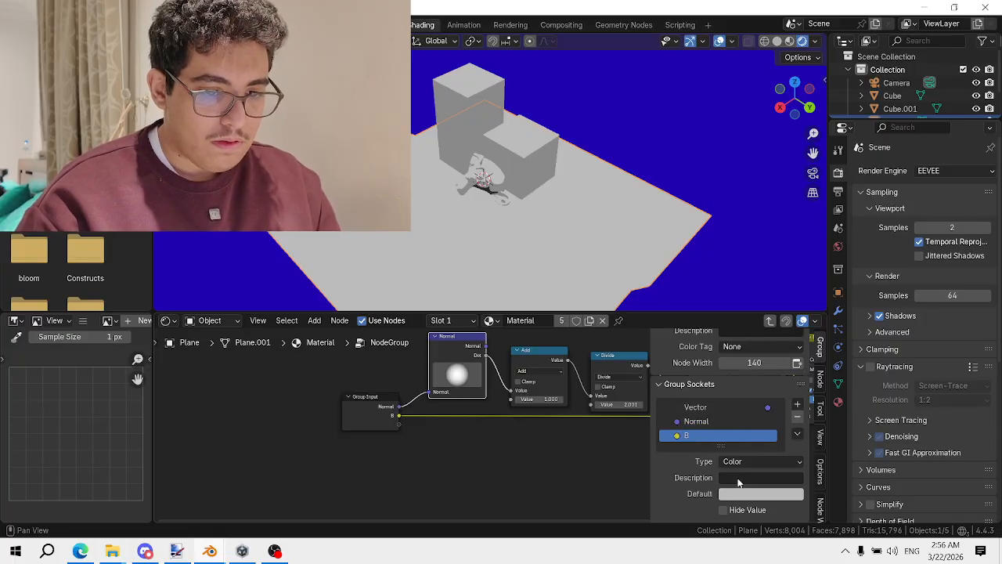
pyautogui.doubleClick(693, 440)
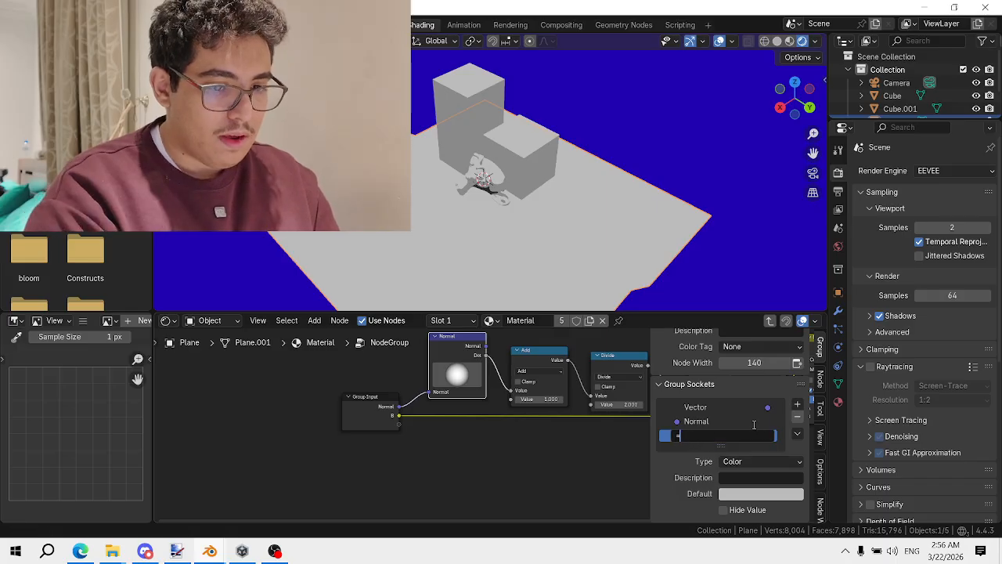
pyautogui.write('Color')
pyautogui.press('Return')
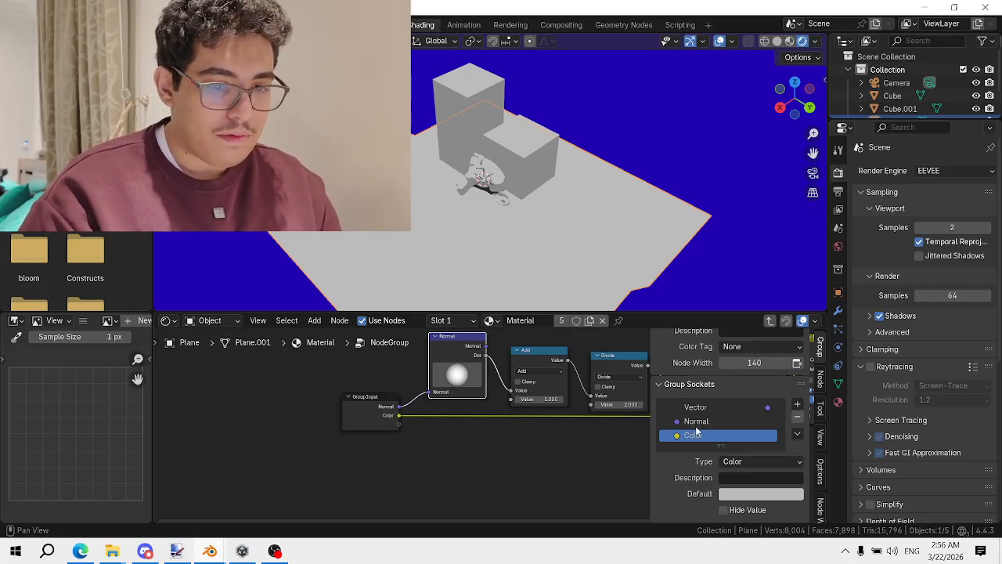
pyautogui.scroll(1, 493, 399)
pyautogui.click(717, 407)
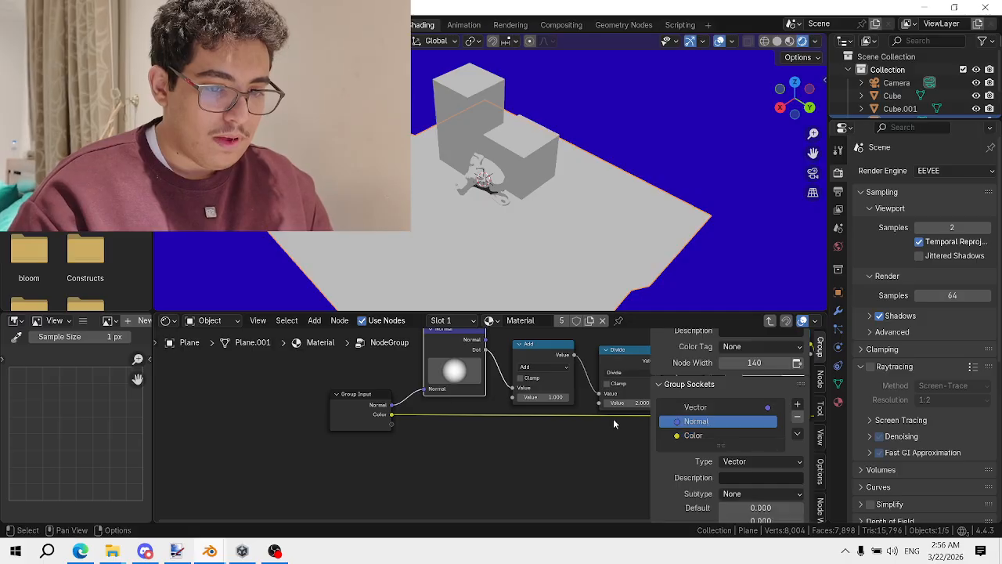
pyautogui.press('Tab')
# Reposition the Normal node inside the group, undoing a trial change to its direction
pyautogui.click(437, 406)
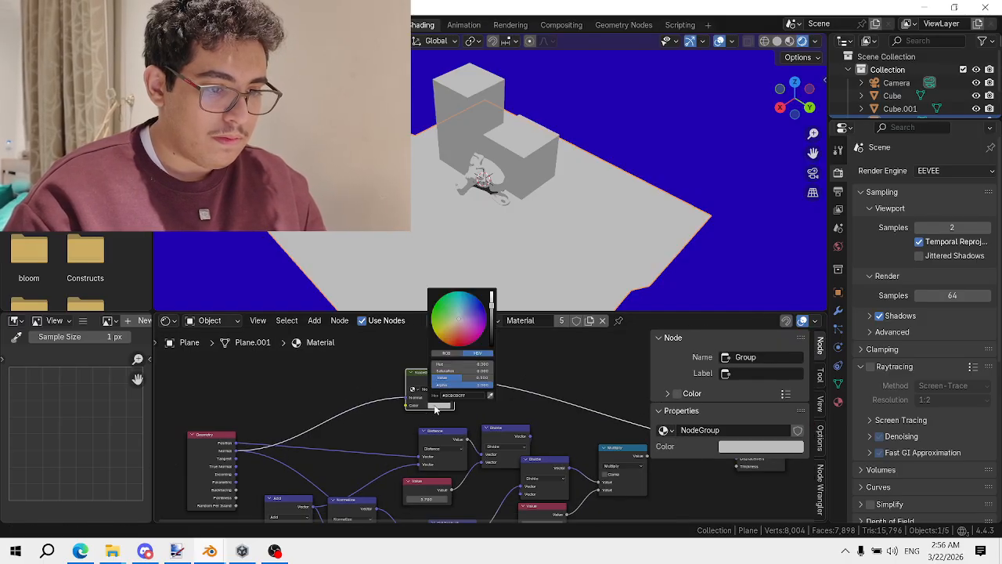
pyautogui.press('Tab')
pyautogui.scroll(3, 474, 401)
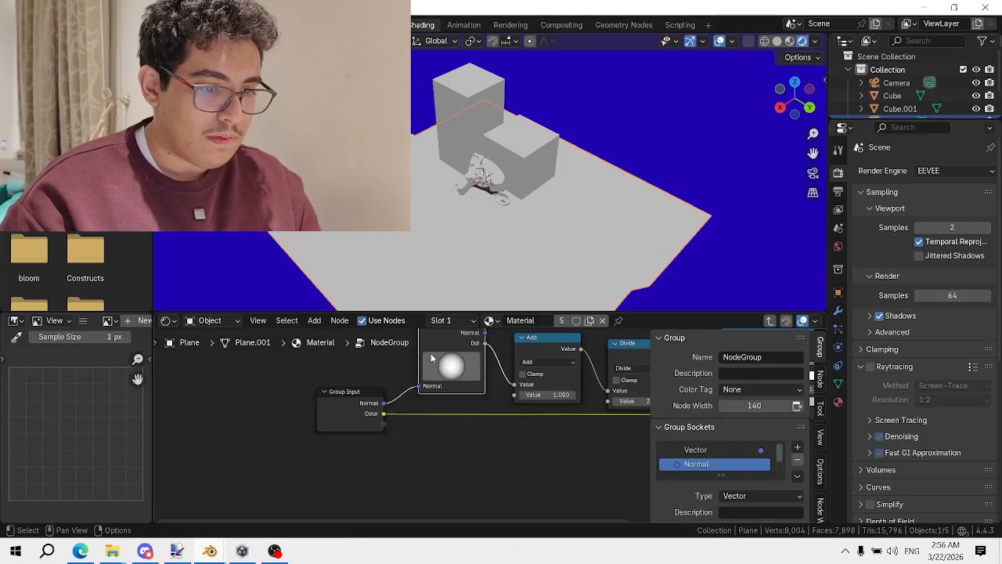
pyautogui.moveTo(432, 353); pyautogui.dragTo(455, 413, button='middle')
pyautogui.moveTo(470, 390); pyautogui.dragTo(475, 378)
pyautogui.press('Tab')
pyautogui.scroll(-1, 493, 405)
pyautogui.moveTo(479, 406); pyautogui.dragTo(566, 410, button='middle')
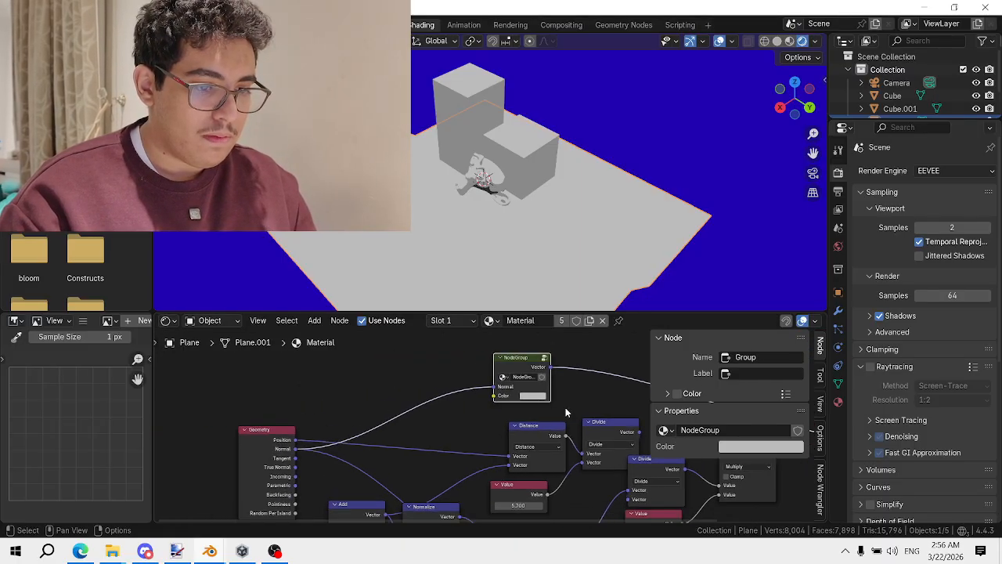
pyautogui.press('Tab')
pyautogui.moveTo(476, 406); pyautogui.dragTo(486, 371)
pyautogui.hotkey('ctrl', 'z')
pyautogui.press('Tab')
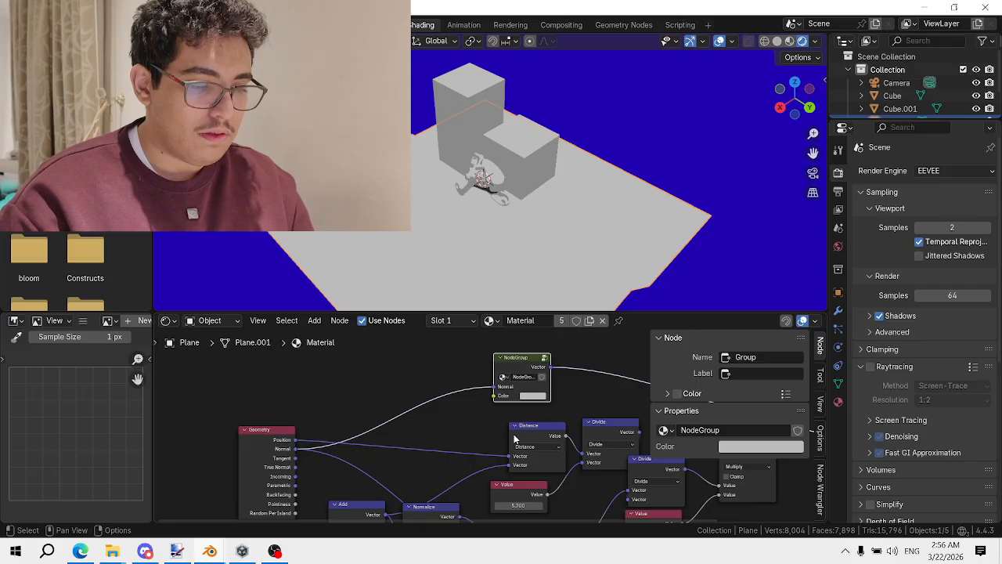
pyautogui.moveTo(479, 429); pyautogui.dragTo(362, 374, button='middle')
# Set the Group node's Color to orange, move the math nodes, and preview Multiply at the output
pyautogui.click(345, 350)
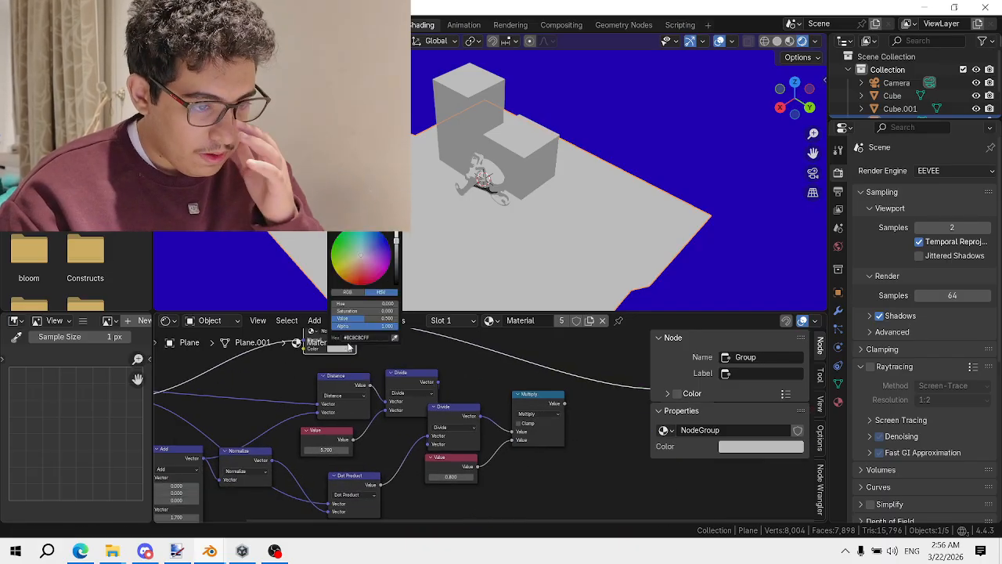
pyautogui.click(383, 255)
pyautogui.scroll(-1, 500, 438)
pyautogui.moveTo(537, 464); pyautogui.dragTo(248, 423)
pyautogui.moveTo(419, 410); pyautogui.dragTo(444, 383, button='middle')
pyautogui.press('g')
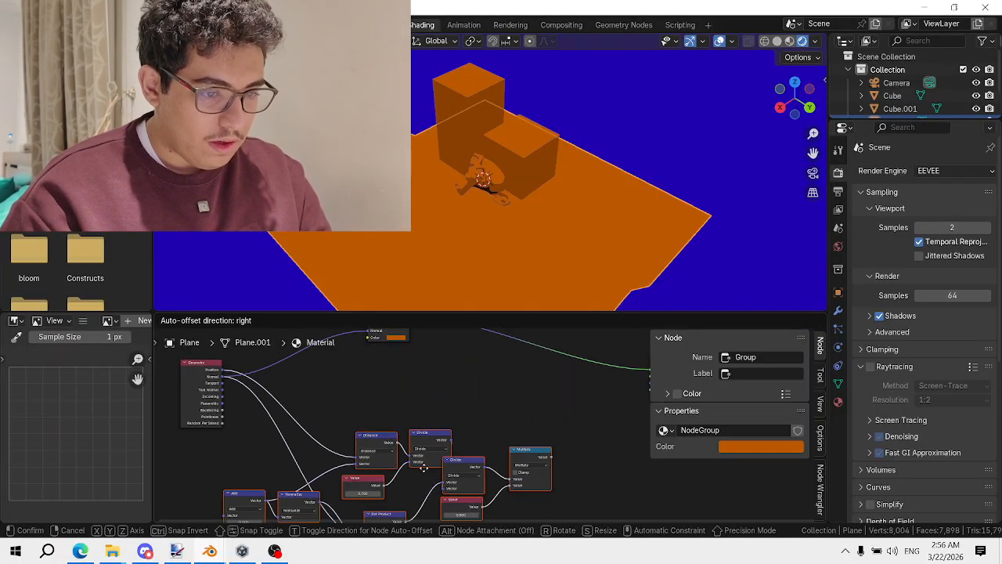
pyautogui.click(421, 458)
pyautogui.keyDown('ctrl'); pyautogui.keyDown('shift'); pyautogui.click(539, 455); pyautogui.keyUp('shift'); pyautogui.keyUp('ctrl')
# Add a Color Ramp after the Multiply node and set its interpolation to Constant
pyautogui.scroll(4, 546, 456)
pyautogui.moveTo(545, 456); pyautogui.dragTo(479, 448, button='middle')
pyautogui.hotkey('shift', 'a')
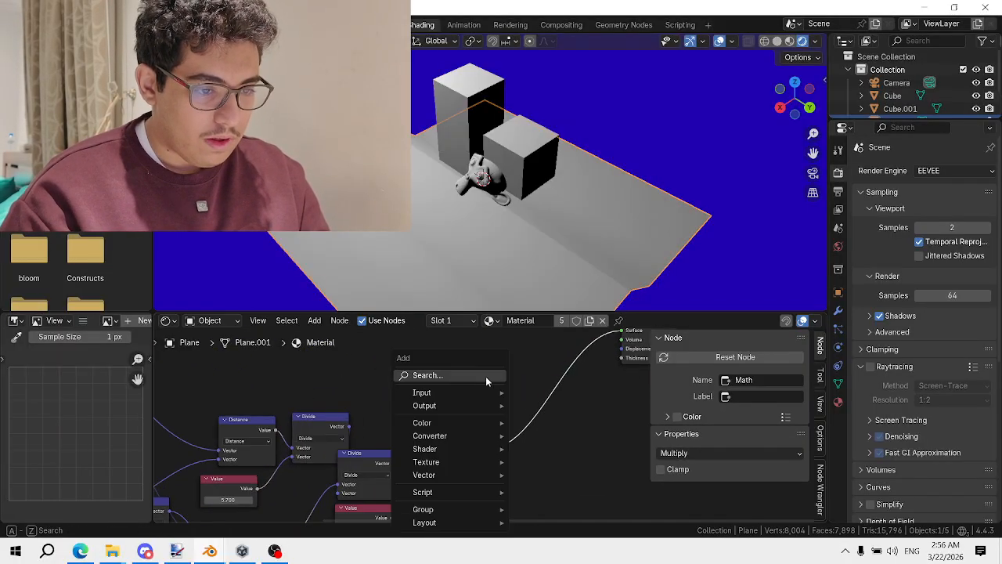
pyautogui.write('color ra')
pyautogui.press('Return')
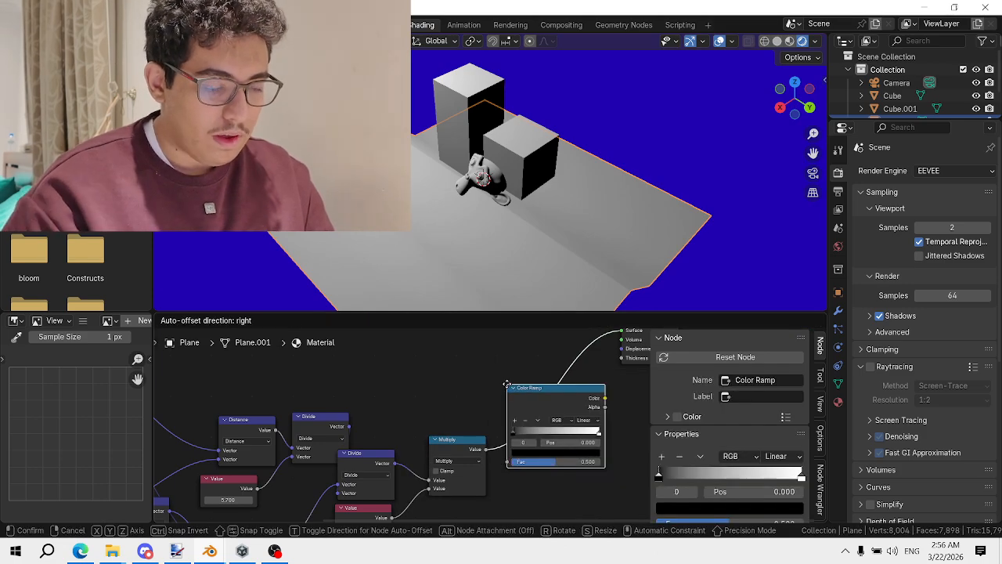
pyautogui.click(509, 386)
pyautogui.click(585, 421)
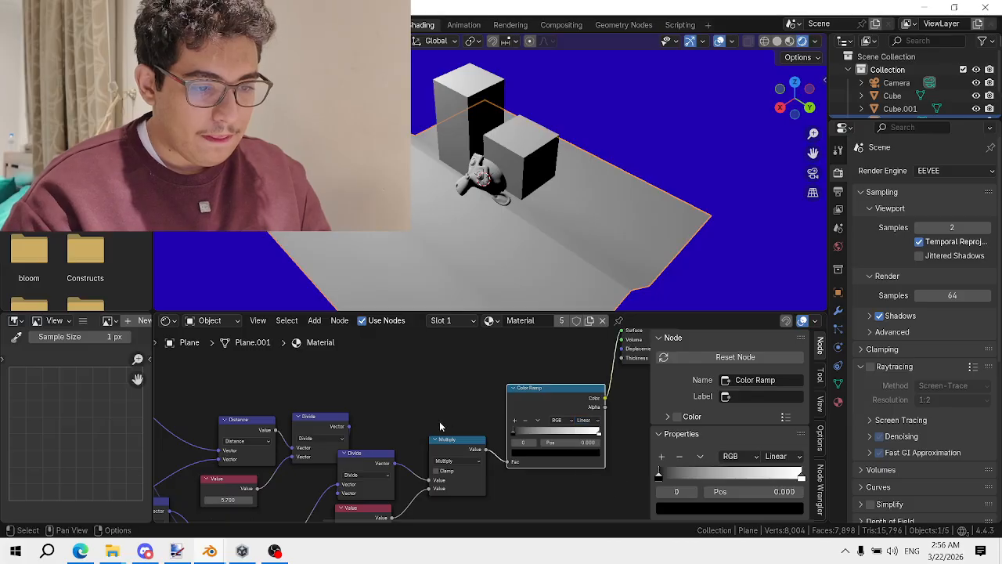
pyautogui.click(591, 422)
pyautogui.click(604, 476)
# Add grey colour stops at 0.227 and 0.114 to create black, grey and white bands
pyautogui.press('KP_Decimal')
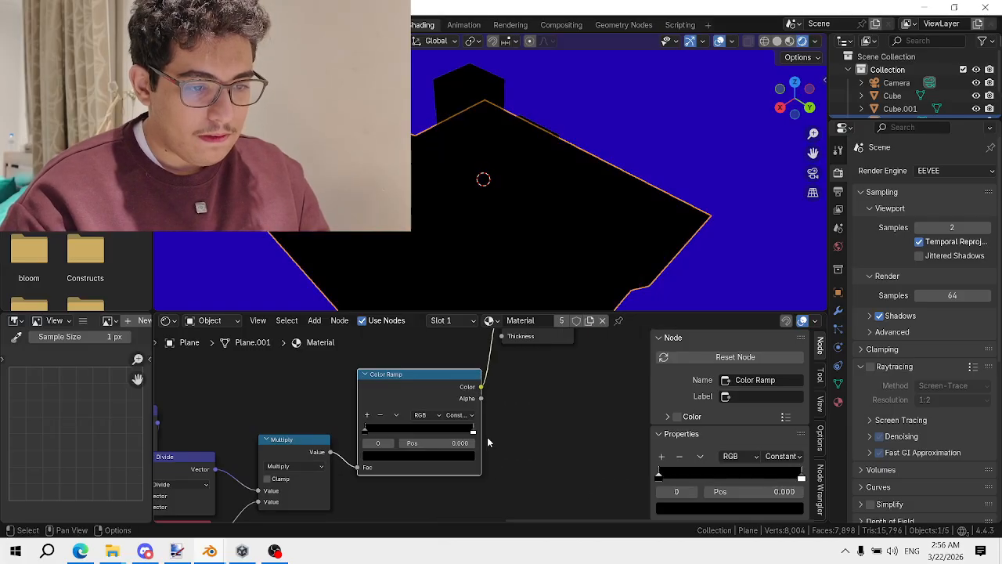
pyautogui.moveTo(473, 430); pyautogui.dragTo(413, 428)
pyautogui.click(368, 416)
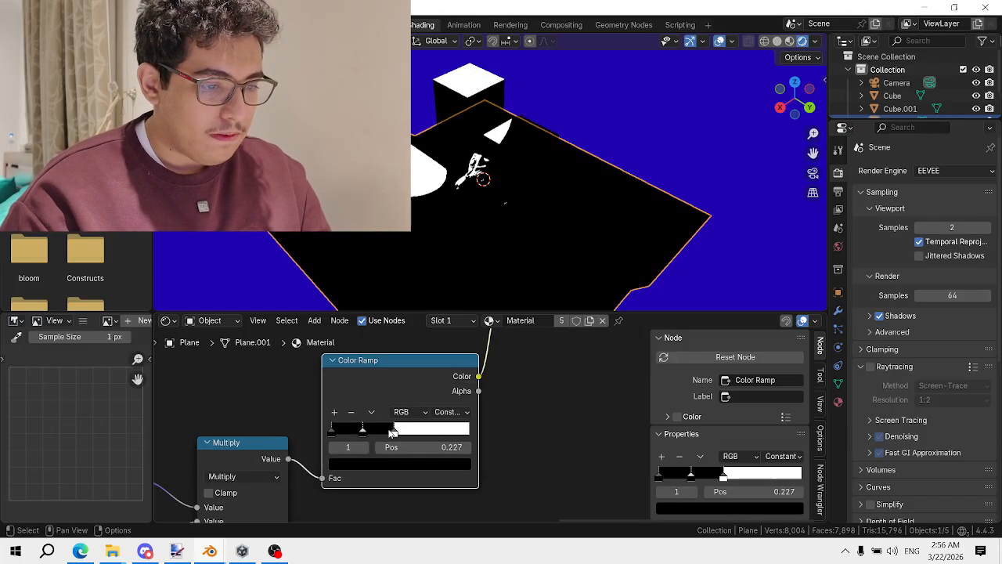
pyautogui.click(399, 465)
pyautogui.click(447, 307)
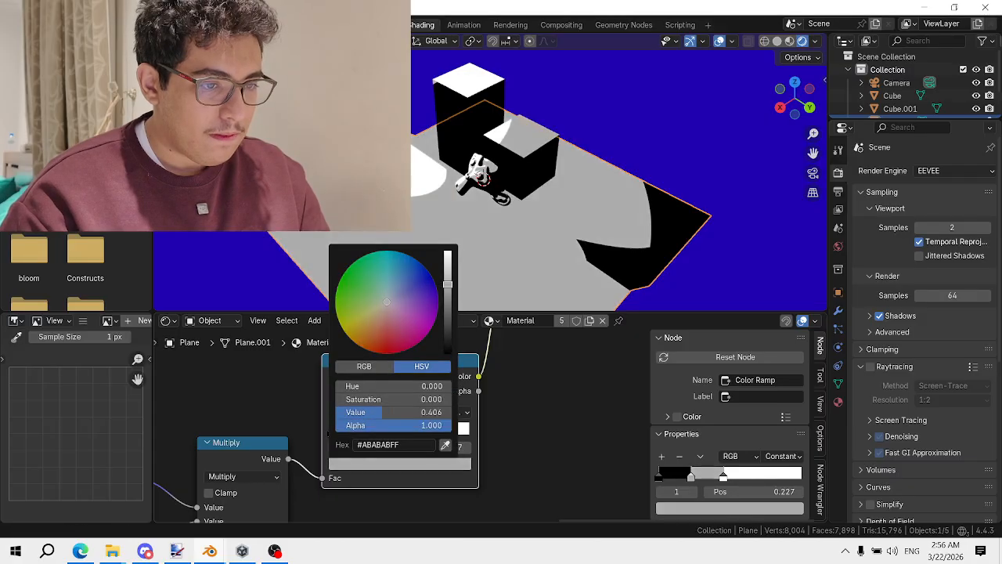
pyautogui.click(334, 411)
pyautogui.click(368, 463)
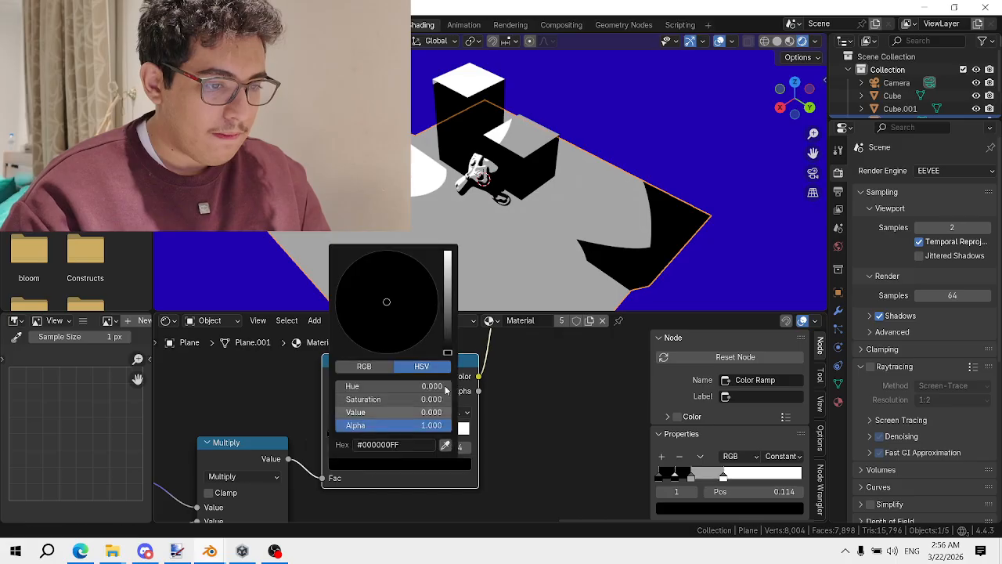
pyautogui.moveTo(392, 412); pyautogui.dragTo(415, 412)
pyautogui.moveTo(447, 313); pyautogui.dragTo(447, 320)
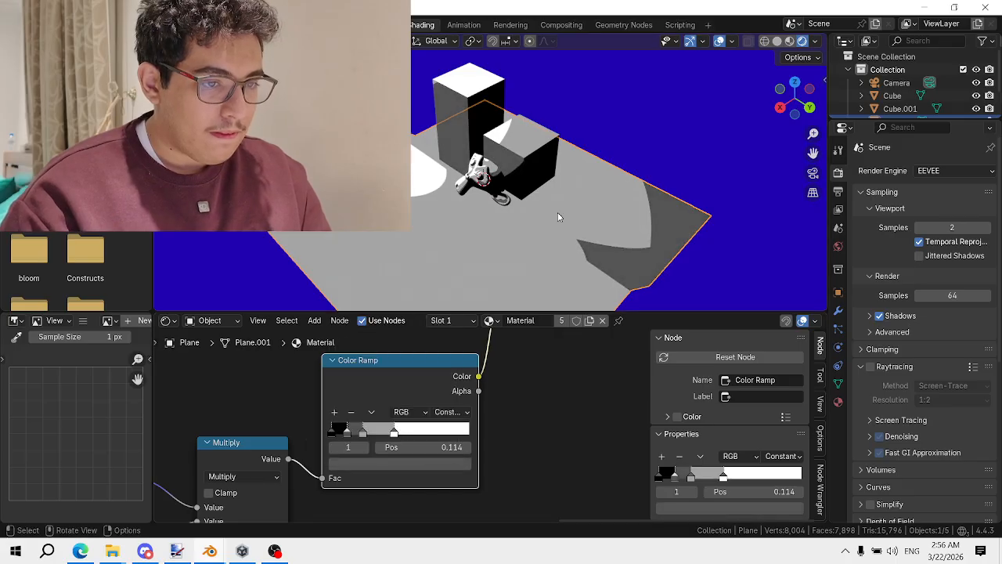
pyautogui.moveTo(559, 217)
pyautogui.mouseDown(button='middle')
pyautogui.moveTo(557, 204)
pyautogui.moveTo(572, 207)
pyautogui.mouseUp(button='middle')
# Shift Material Output, Color Ramp and Multiply right, then box-select the light nodes
pyautogui.scroll(-4, 471, 394)
pyautogui.moveTo(511, 346); pyautogui.dragTo(515, 391, button='middle')
pyautogui.moveTo(505, 361); pyautogui.dragTo(633, 382)
pyautogui.moveTo(467, 412); pyautogui.dragTo(565, 342, button='middle')
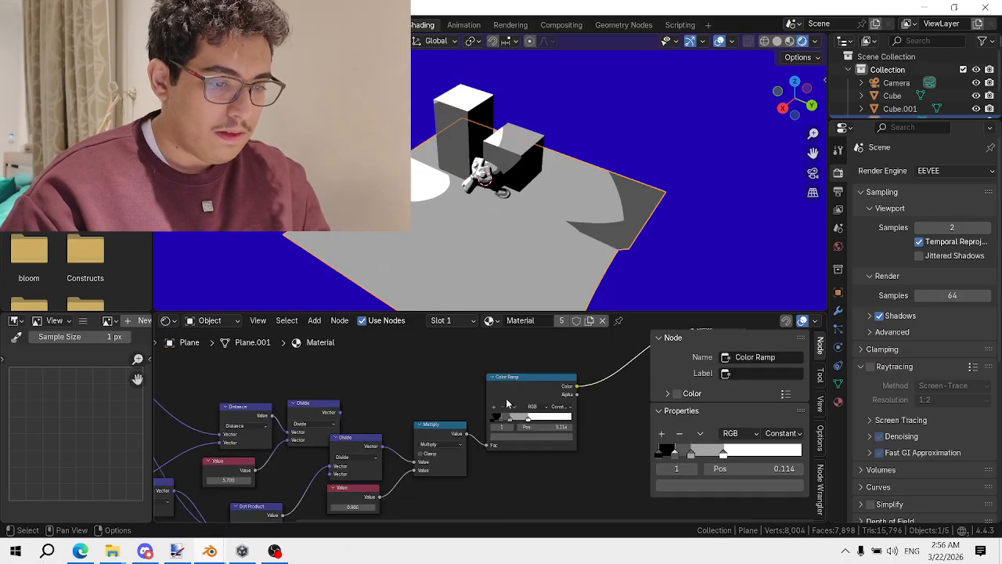
pyautogui.moveTo(512, 392); pyautogui.dragTo(554, 395)
pyautogui.moveTo(438, 434); pyautogui.dragTo(481, 420)
pyautogui.click(570, 393)
pyautogui.scroll(-7, 525, 414)
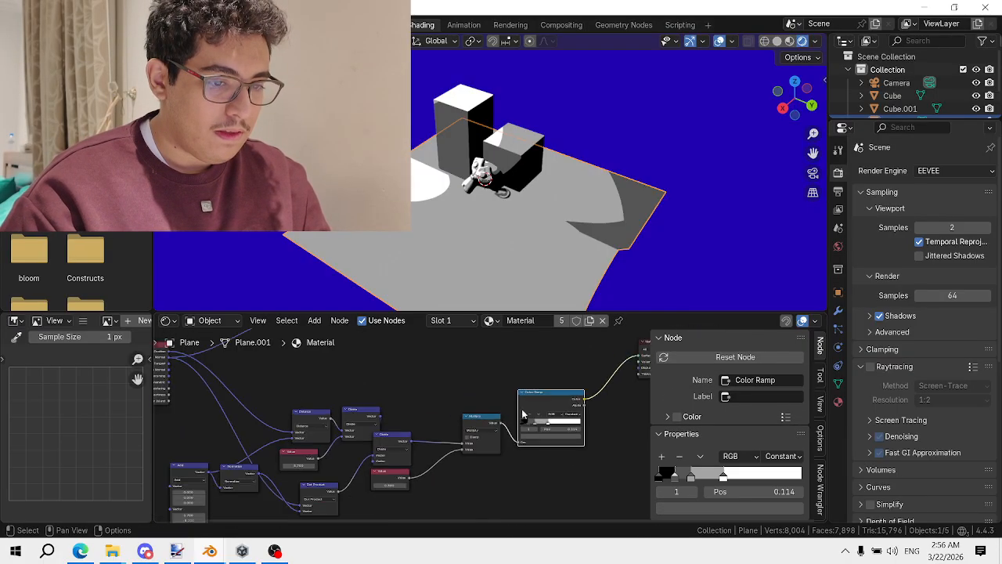
pyautogui.moveTo(508, 452); pyautogui.dragTo(265, 428)
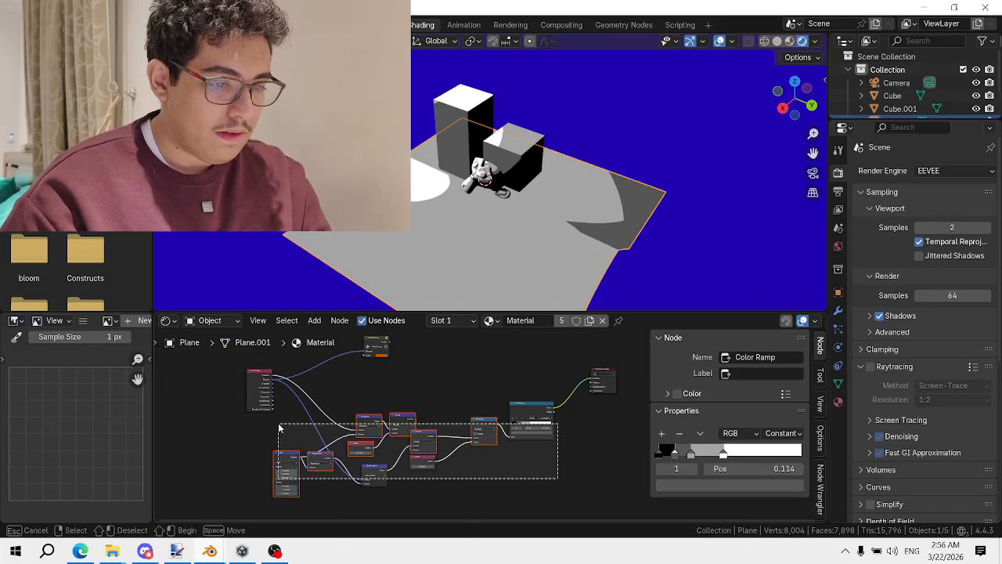
# Group the selected light nodes with Ctrl+G and rearrange the Group Input node inside
pyautogui.hotkey('ctrl', 'g')
pyautogui.moveTo(465, 446); pyautogui.dragTo(358, 455, button='middle')
pyautogui.scroll(3, 284, 412)
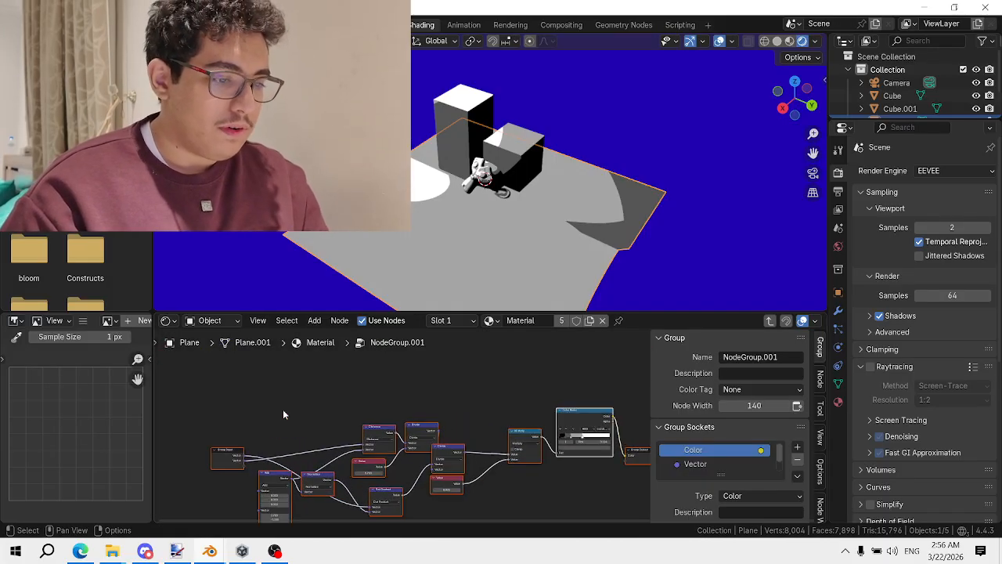
pyautogui.click(283, 412)
pyautogui.moveTo(283, 411); pyautogui.dragTo(549, 372, button='middle')
pyautogui.scroll(7, 548, 412)
pyautogui.moveTo(548, 413); pyautogui.dragTo(293, 447, button='middle')
pyautogui.moveTo(293, 446); pyautogui.dragTo(294, 416)
pyautogui.scroll(-1, 336, 475)
pyautogui.moveTo(336, 475); pyautogui.dragTo(407, 421, button='middle')
pyautogui.moveTo(363, 371); pyautogui.dragTo(383, 411)
pyautogui.moveTo(428, 418); pyautogui.dragTo(367, 422, button='middle')
pyautogui.scroll(1, 381, 421)
pyautogui.moveTo(467, 418); pyautogui.dragTo(449, 426, button='middle')
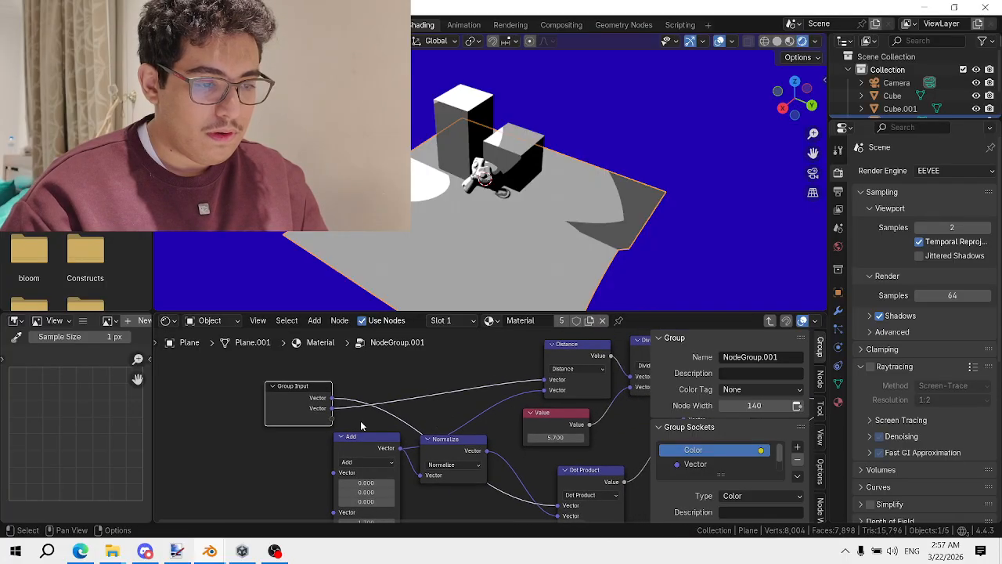
# Arrange the Geometry and NodeGroup.001 nodes beside each other in the material tree
pyautogui.press('Tab')
pyautogui.moveTo(327, 425); pyautogui.dragTo(501, 412, button='middle')
pyautogui.press('Tab')
pyautogui.hotkey('alt', 'a')
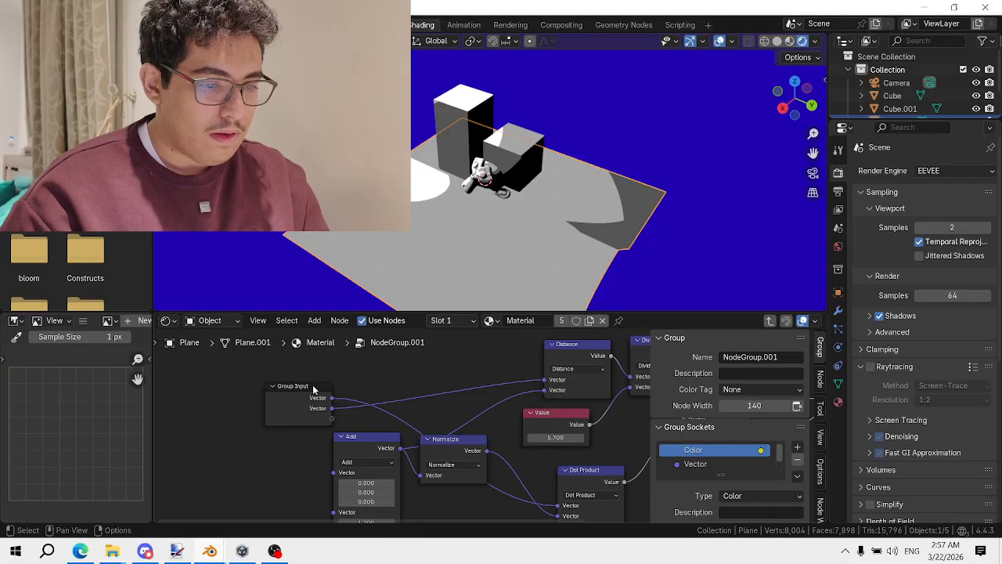
pyautogui.press('Tab')
pyautogui.moveTo(316, 415); pyautogui.dragTo(484, 519, button='middle')
pyautogui.moveTo(301, 364); pyautogui.dragTo(357, 467)
pyautogui.moveTo(470, 501); pyautogui.dragTo(430, 383, button='middle')
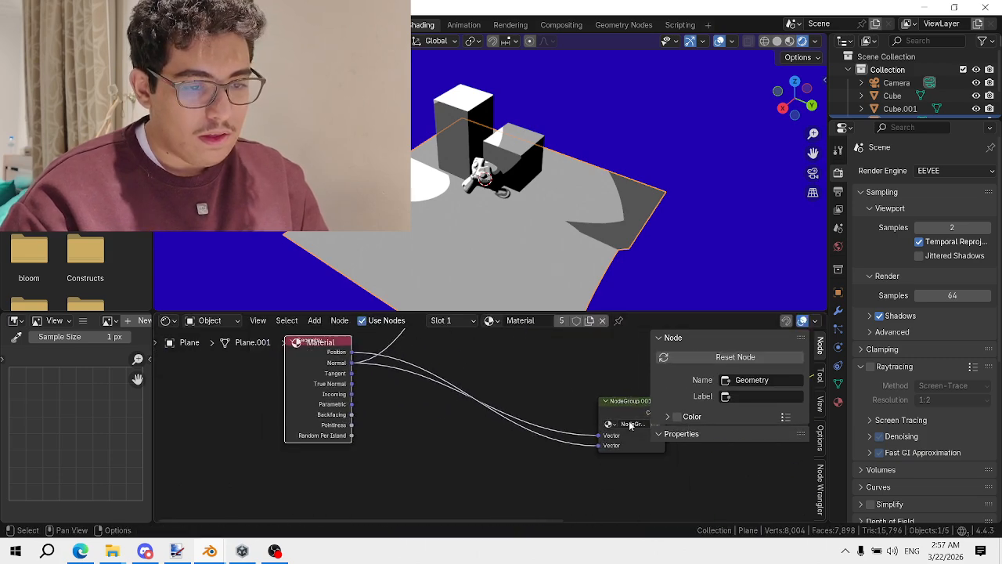
pyautogui.moveTo(630, 417); pyautogui.dragTo(548, 415)
# Rename the group's first two inputs to 'Normal' and 'Position'
pyautogui.press('Tab')
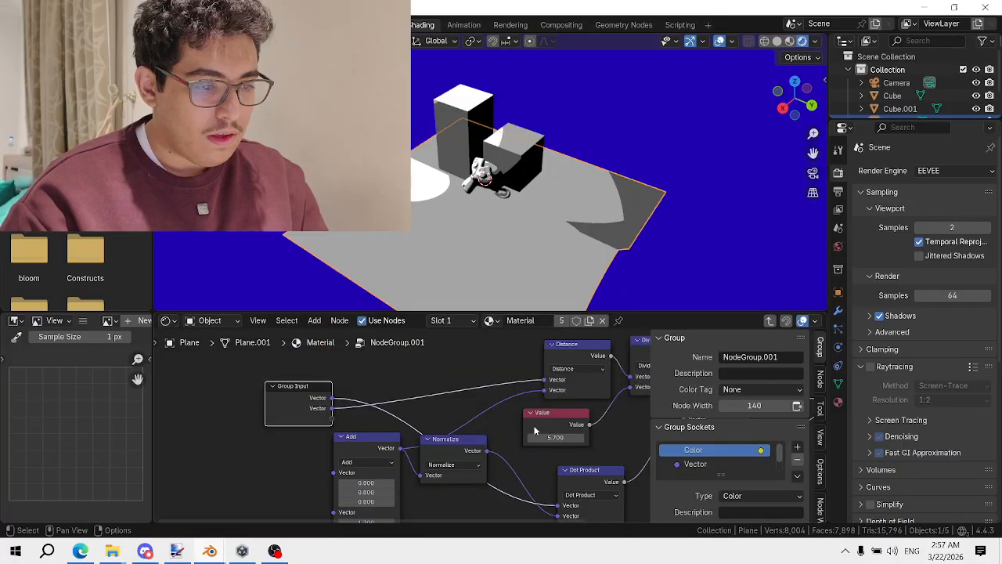
pyautogui.scroll(-1, 710, 456)
pyautogui.scroll(1, 710, 456)
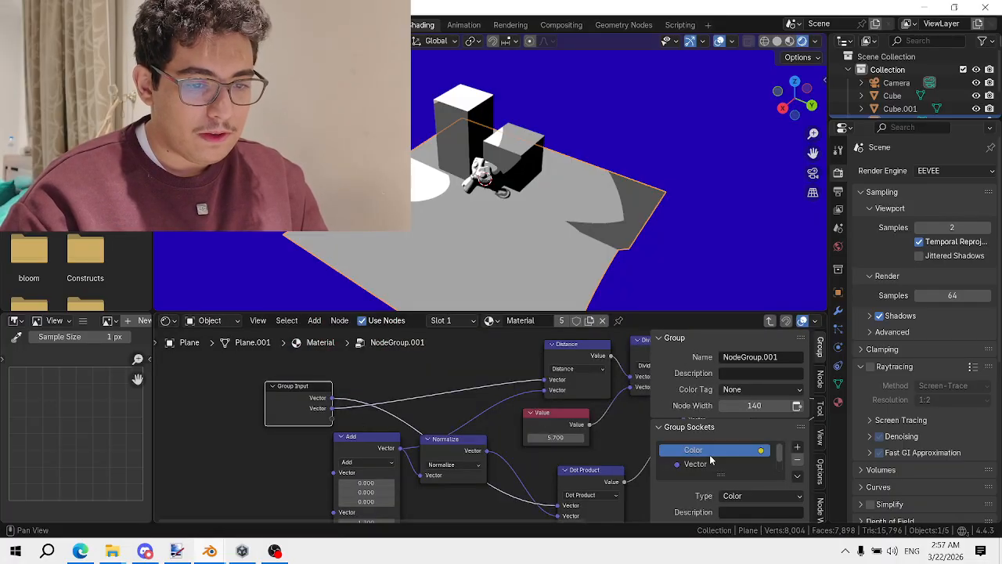
pyautogui.scroll(-1, 709, 455)
pyautogui.doubleClick(709, 450)
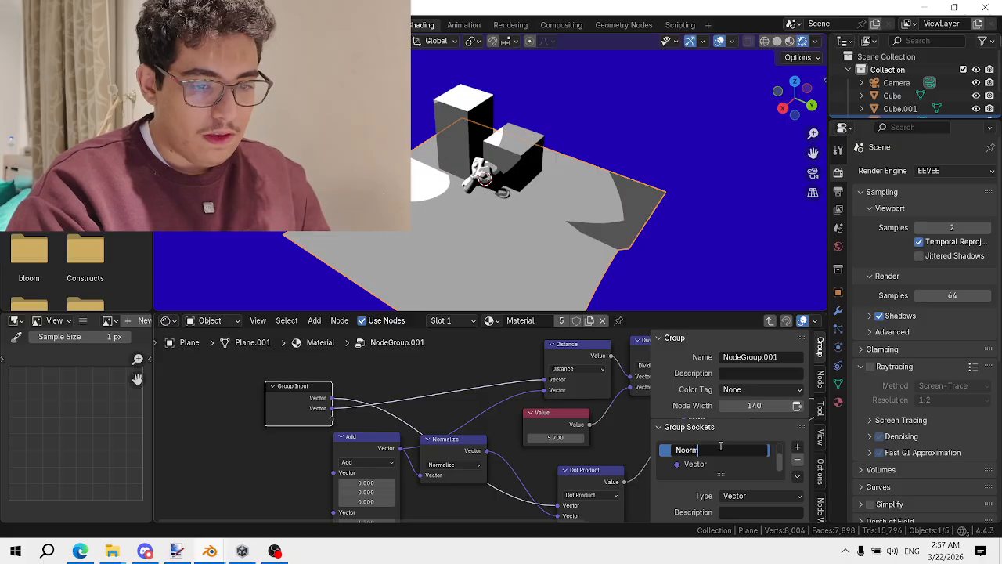
pyautogui.write('Normal')
pyautogui.press('Return')
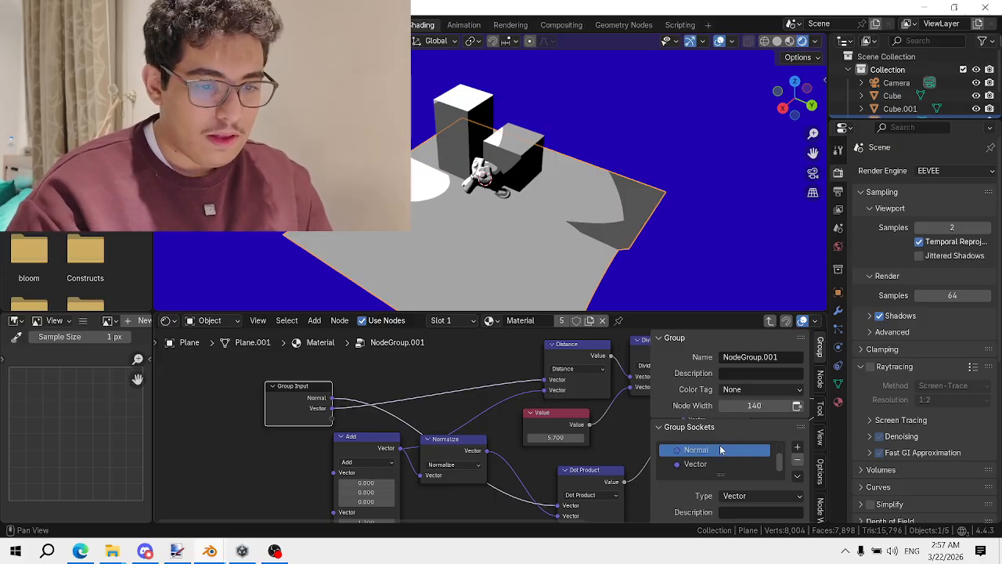
pyautogui.doubleClick(703, 462)
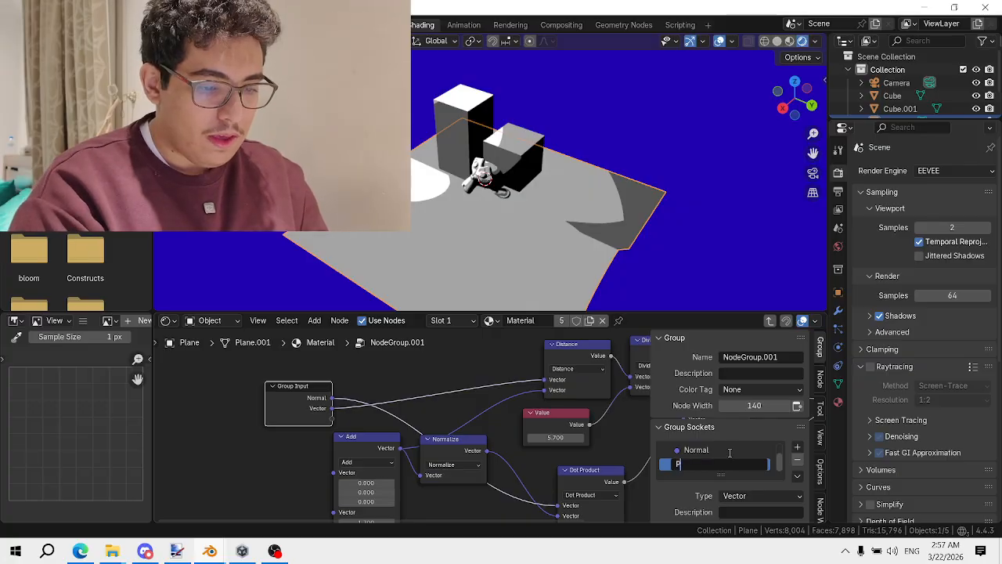
pyautogui.write('Position')
pyautogui.press('Return')
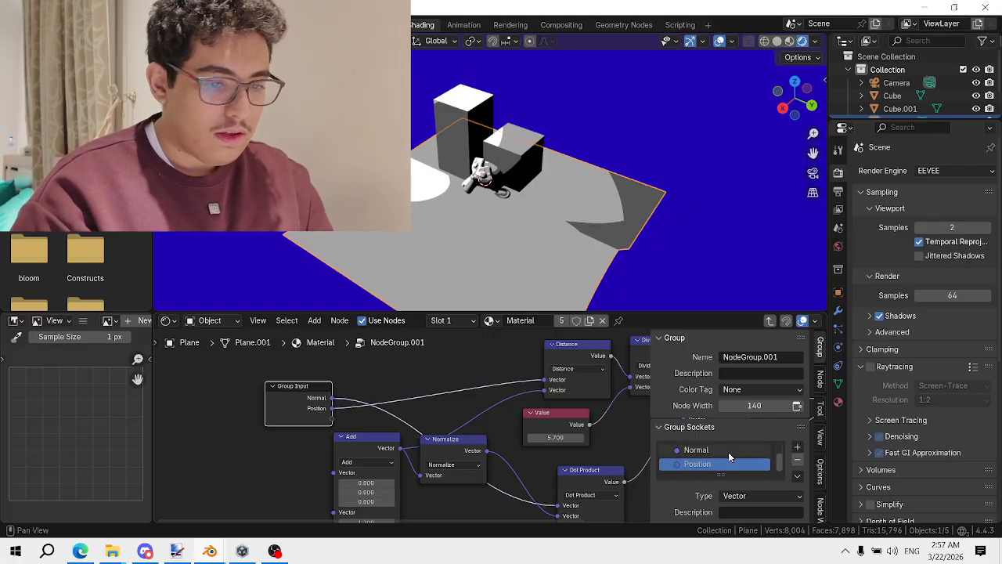
# Feed the Add node's vector from a new group input named 'LightPosition'
pyautogui.moveTo(373, 454); pyautogui.dragTo(637, 408, button='middle')
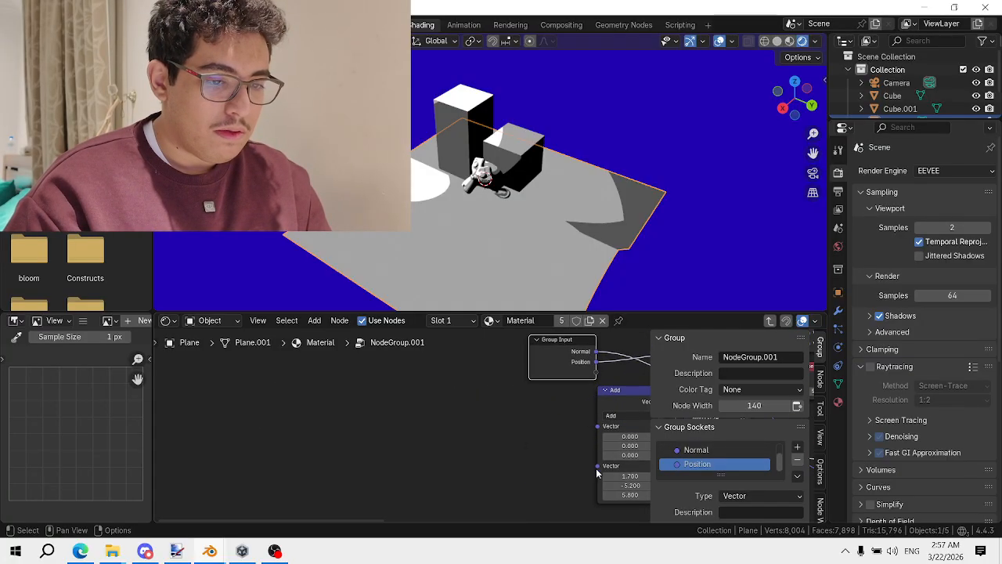
pyautogui.moveTo(598, 466); pyautogui.dragTo(596, 371)
pyautogui.scroll(-1, 739, 454)
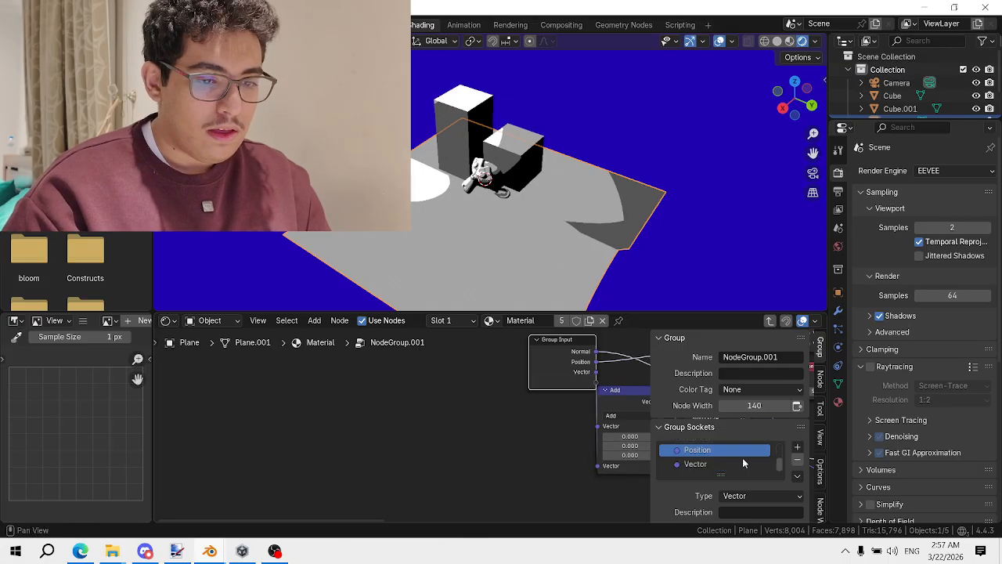
pyautogui.click(734, 463)
pyautogui.doubleClick(733, 462)
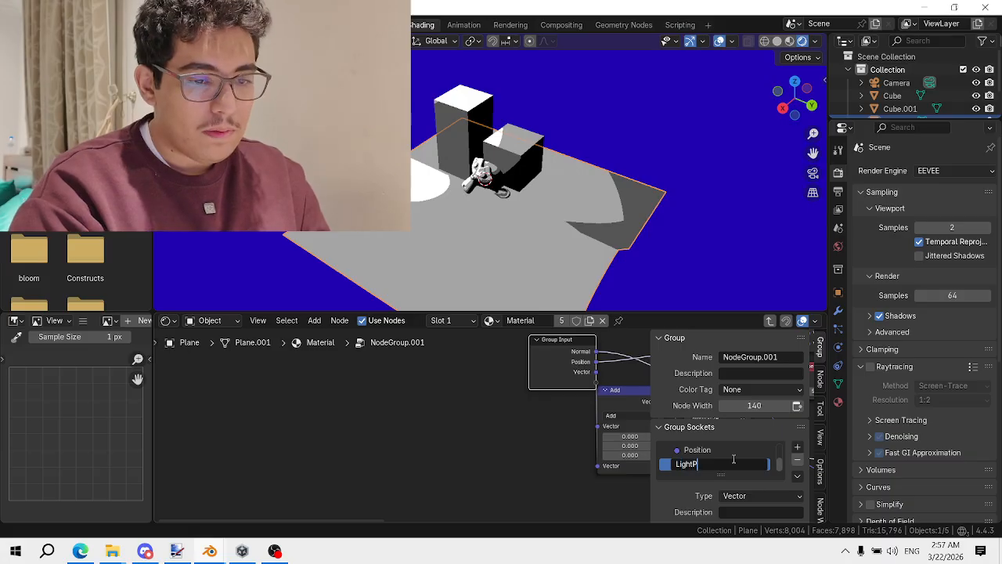
pyautogui.write('LightPosition')
pyautogui.press('Return')
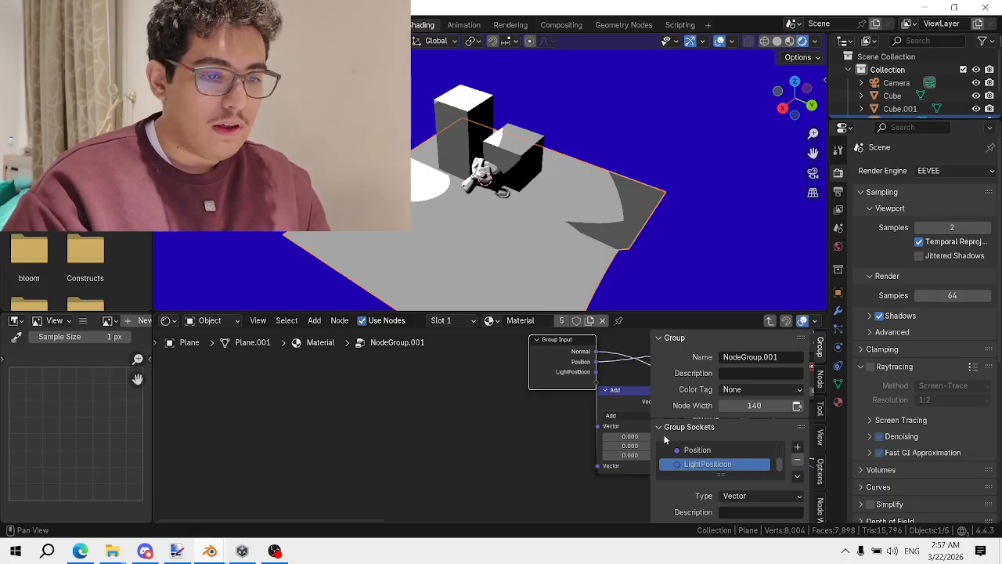
pyautogui.scroll(-1, 664, 441)
pyautogui.scroll(1, 593, 414)
pyautogui.doubleClick(721, 440)
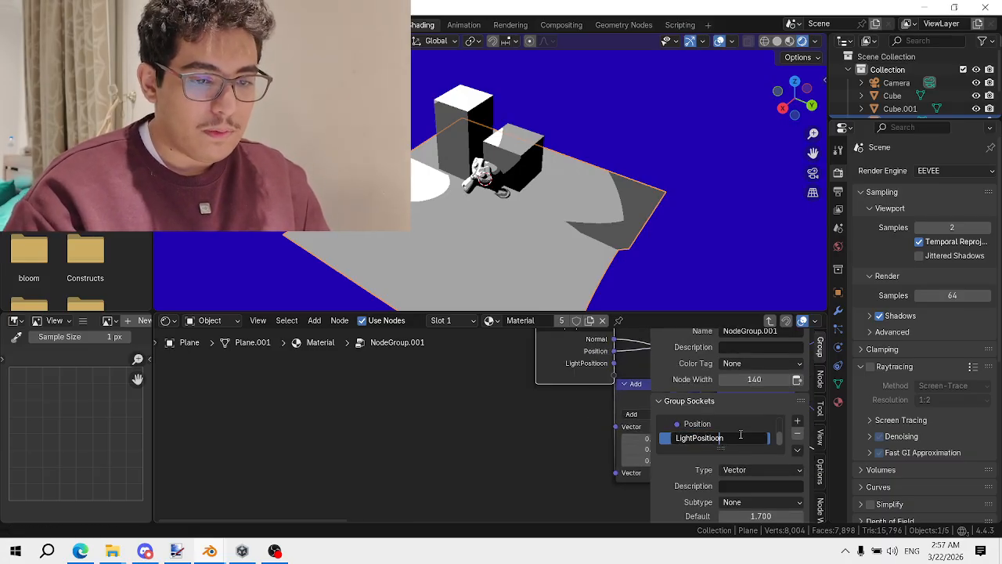
pyautogui.press('BackSpace')
pyautogui.press('Return')
pyautogui.scroll(-6, 546, 422)
# Tidy the nodes and connect the Divide node's vector to another new group input
pyautogui.moveTo(587, 420); pyautogui.dragTo(362, 403, button='middle')
pyautogui.scroll(4, 362, 400)
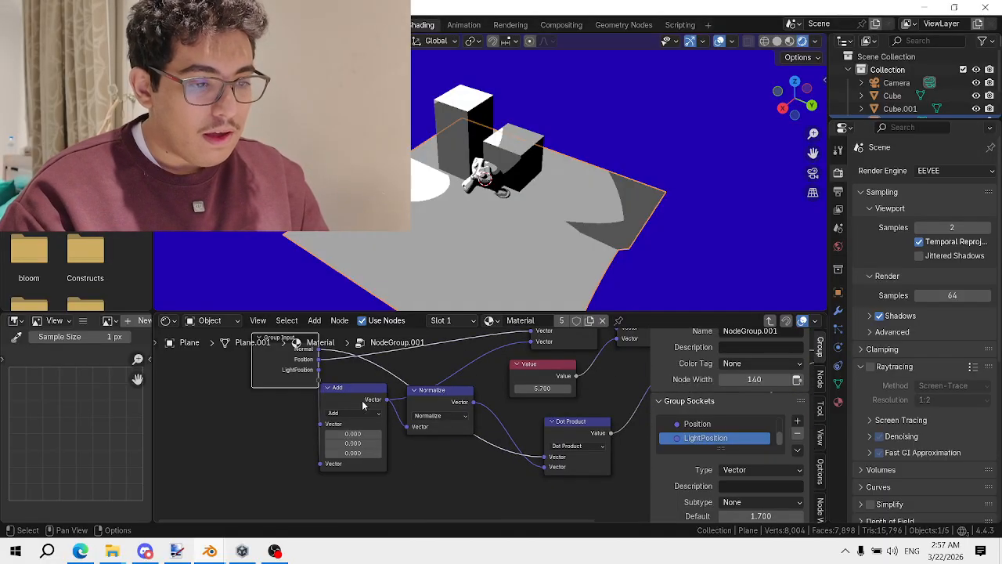
pyautogui.moveTo(360, 387); pyautogui.dragTo(368, 469)
pyautogui.scroll(-2, 540, 427)
pyautogui.moveTo(541, 424); pyautogui.dragTo(570, 439, button='middle')
pyautogui.scroll(2, 583, 440)
pyautogui.moveTo(589, 383); pyautogui.dragTo(521, 395, button='middle')
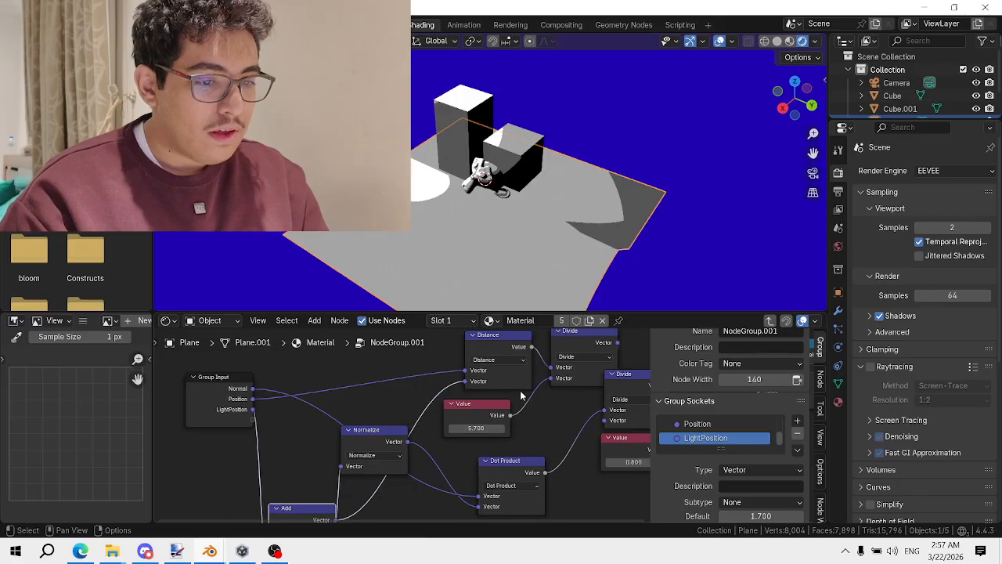
pyautogui.moveTo(484, 411); pyautogui.dragTo(486, 409)
pyautogui.moveTo(549, 379)
pyautogui.mouseDown()
pyautogui.moveTo(509, 410)
pyautogui.moveTo(253, 422)
pyautogui.mouseUp()
pyautogui.scroll(-1, 720, 442)
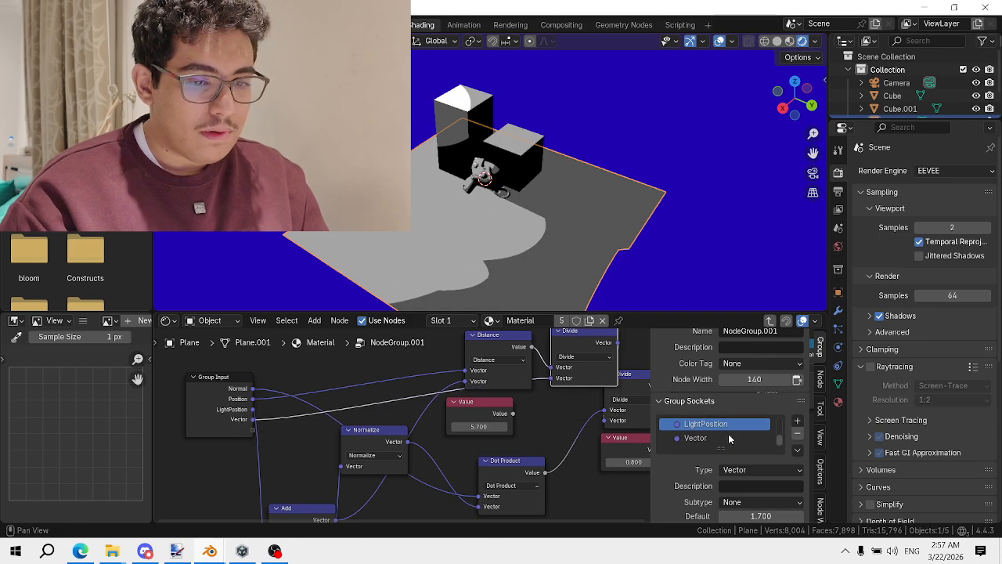
pyautogui.click(720, 438)
# Rename the new Vector group input to LightRadius and make it a Float socket
pyautogui.doubleClick(723, 437)
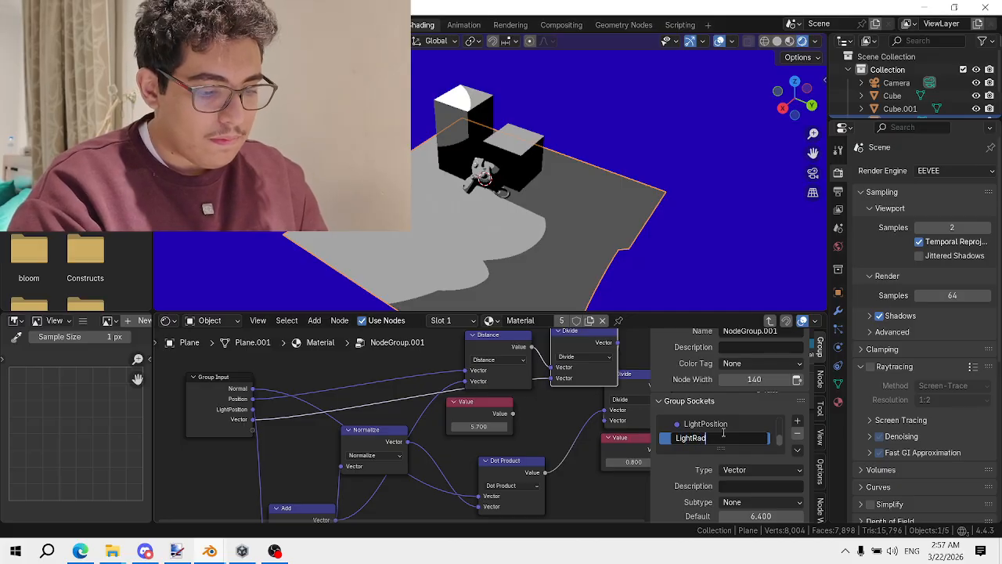
pyautogui.write('LightRadius')
pyautogui.press('Return')
pyautogui.scroll(-2, 752, 439)
pyautogui.click(779, 393)
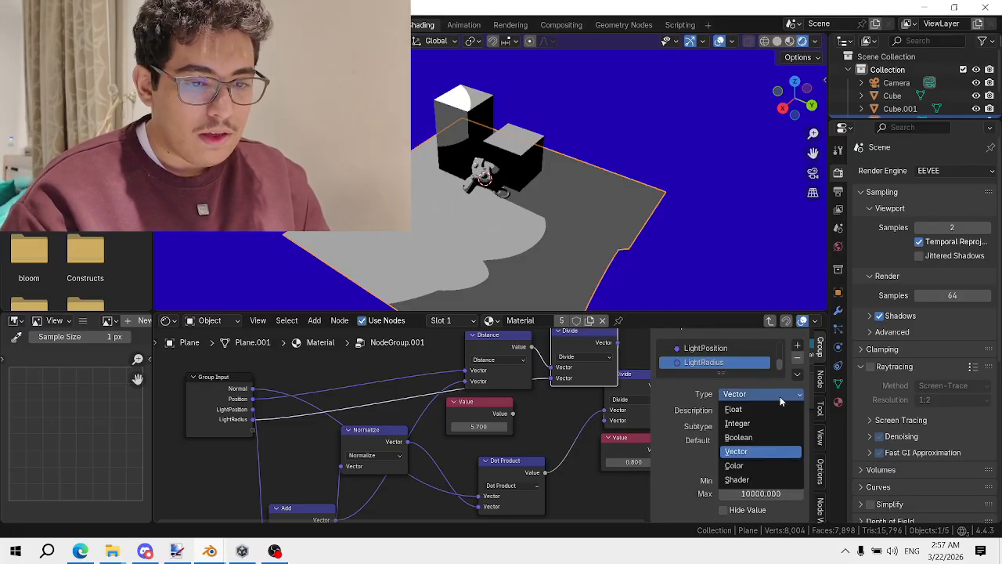
pyautogui.click(761, 409)
pyautogui.scroll(-1, 392, 430)
# Set the LightRadius default value to 3.600
pyautogui.moveTo(477, 409); pyautogui.dragTo(386, 381, button='middle')
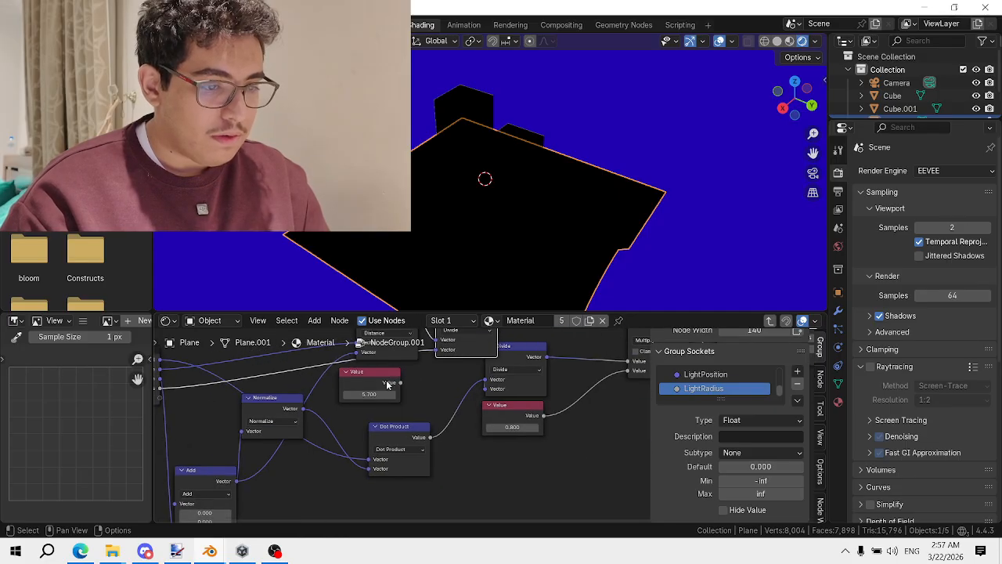
pyautogui.moveTo(439, 337); pyautogui.dragTo(442, 394, button='middle')
pyautogui.moveTo(463, 376); pyautogui.dragTo(463, 442)
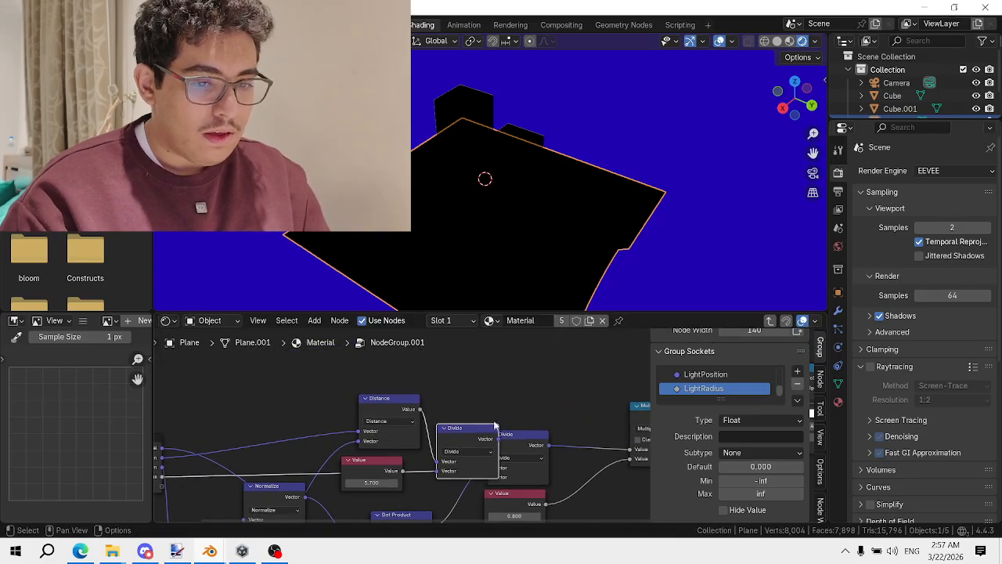
pyautogui.click(755, 466)
pyautogui.write('1')
pyautogui.press('Return')
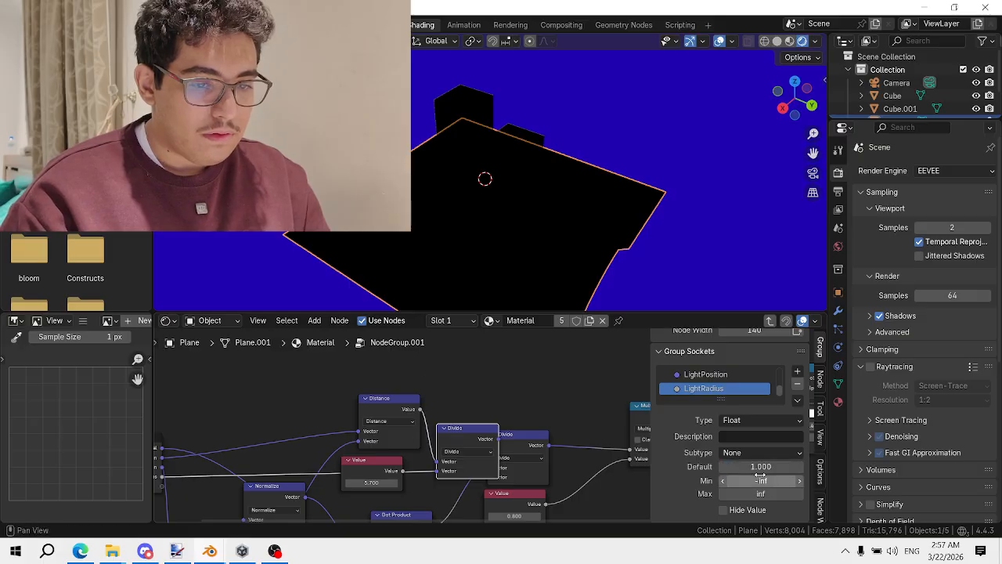
pyautogui.moveTo(760, 466); pyautogui.dragTo(745, 467)
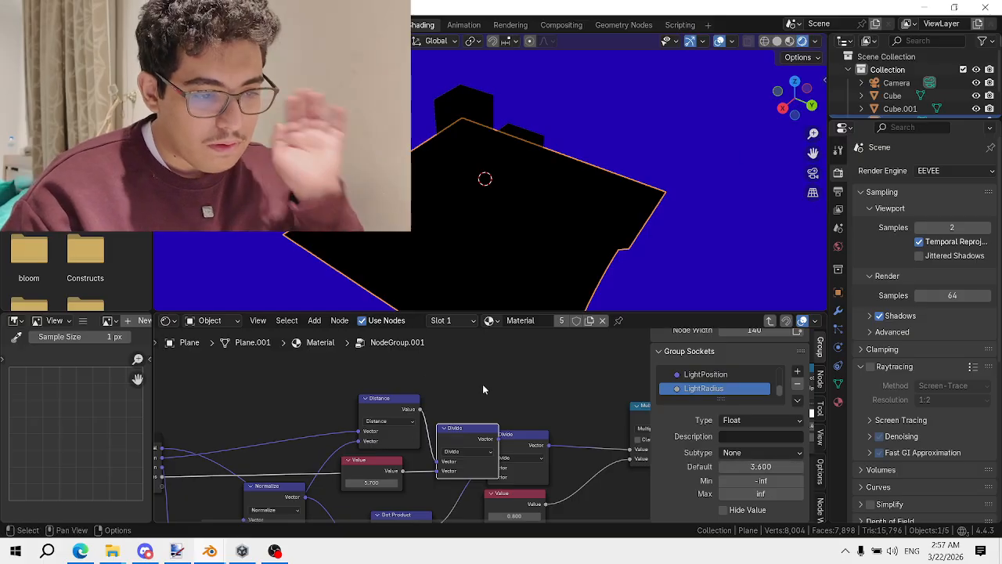
# Undo a trial Value-to-Divide link and delete the unneeded Value node
pyautogui.moveTo(478, 422); pyautogui.dragTo(504, 337)
pyautogui.moveTo(490, 367); pyautogui.dragTo(489, 369)
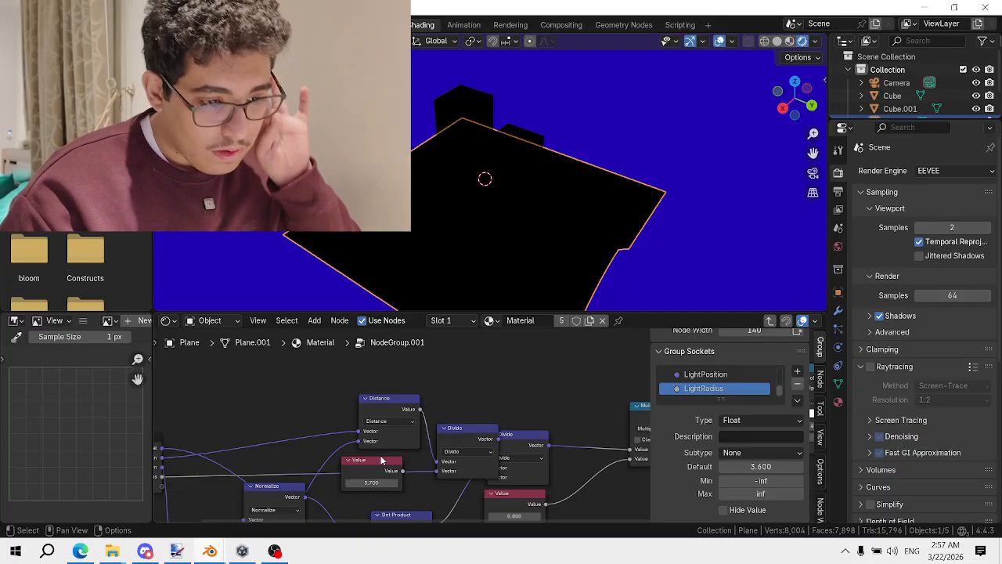
pyautogui.moveTo(381, 459); pyautogui.dragTo(436, 474)
pyautogui.moveTo(436, 475); pyautogui.dragTo(557, 399, button='middle')
pyautogui.scroll(1, 470, 400)
pyautogui.hotkey('ctrl', 'z')
pyautogui.press('x')
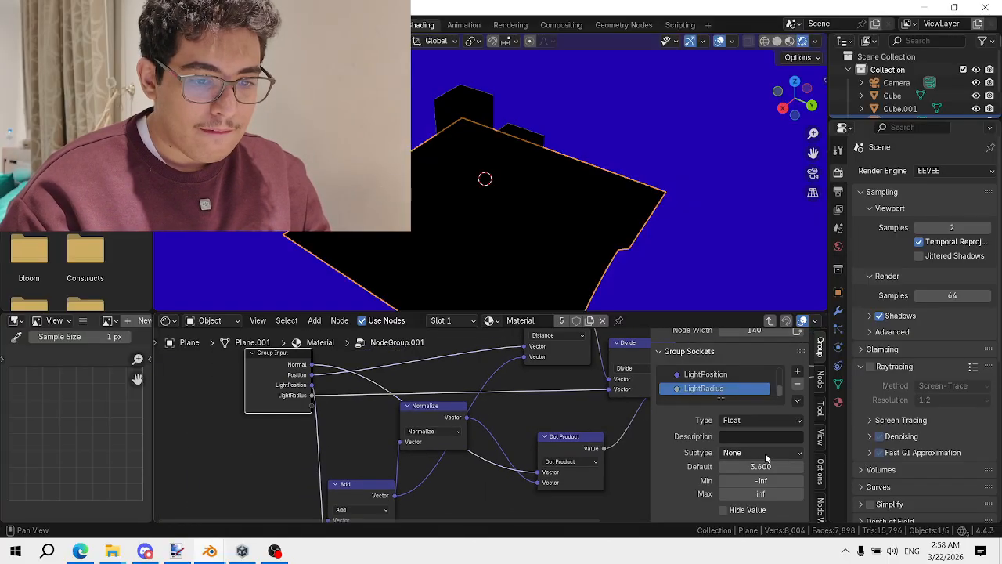
# Keep the socket subtype as None and check the light group in the material tree
pyautogui.click(766, 457)
pyautogui.click(767, 454)
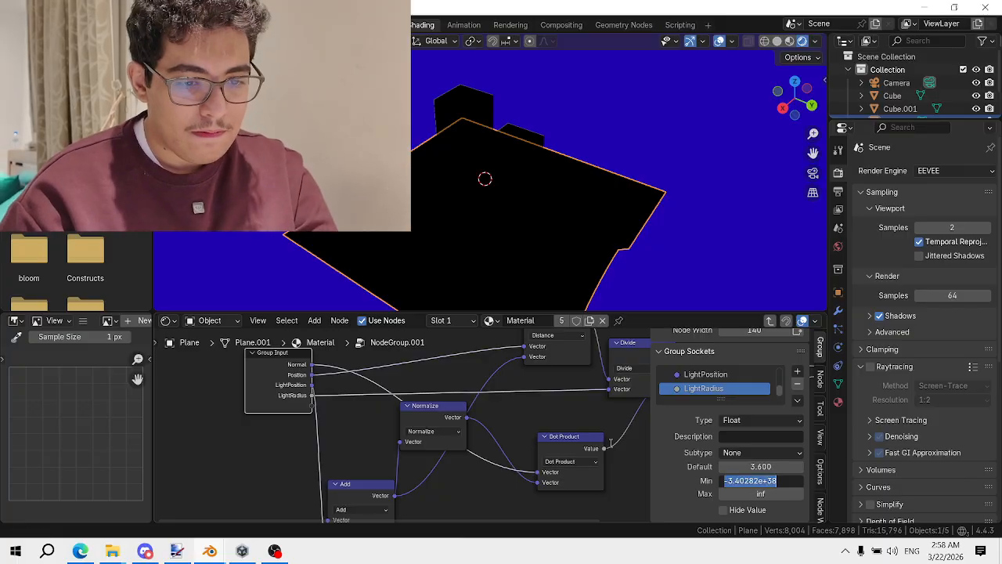
pyautogui.press('Tab')
pyautogui.moveTo(415, 428); pyautogui.dragTo(427, 414, button='middle')
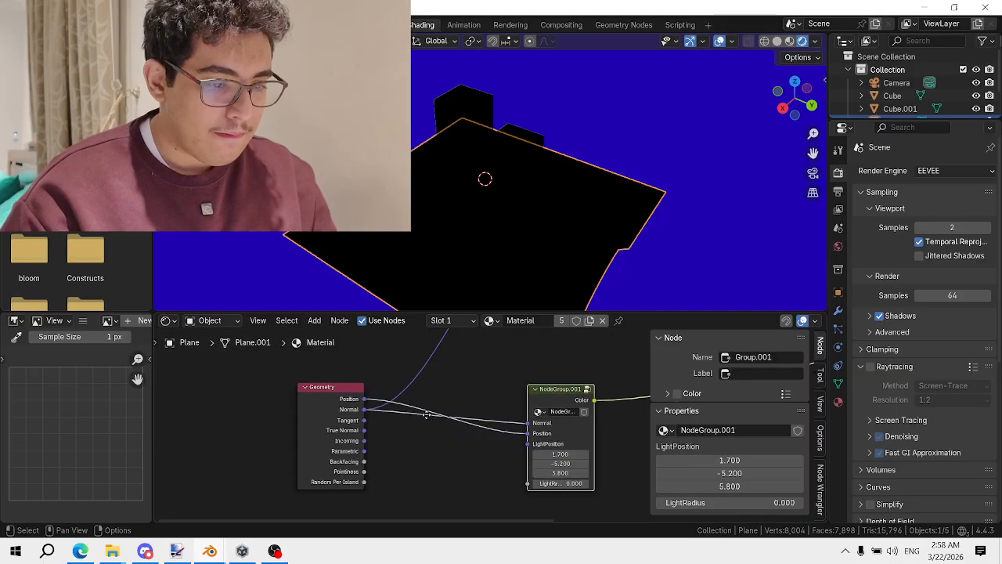
pyautogui.moveTo(573, 469); pyautogui.dragTo(551, 430, button='middle')
pyautogui.scroll(2, 551, 430)
pyautogui.scroll(1, 551, 430)
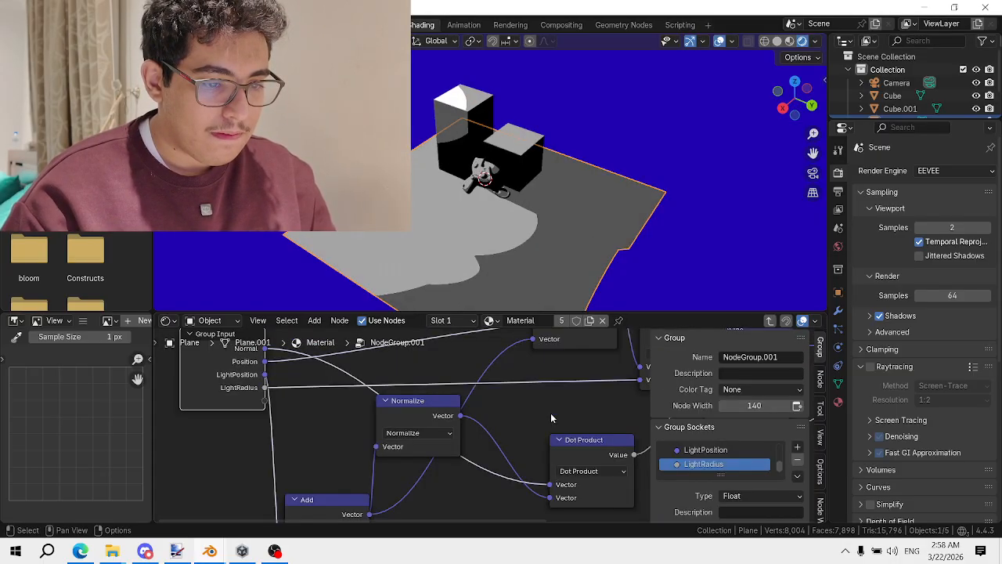
# Back inside NodeGroup.001, move the second Divide node to the right
pyautogui.press('Tab')
pyautogui.moveTo(548, 399); pyautogui.dragTo(428, 390, button='middle')
pyautogui.scroll(-3, 427, 390)
pyautogui.moveTo(585, 372); pyautogui.dragTo(542, 398, button='middle')
pyautogui.scroll(1, 540, 398)
pyautogui.scroll(1, 479, 383)
pyautogui.moveTo(482, 378); pyautogui.dragTo(528, 373)
pyautogui.moveTo(382, 412); pyautogui.dragTo(356, 416, button='middle')
pyautogui.moveTo(525, 386); pyautogui.dragTo(485, 389, button='middle')
# Feed Multiply's input from a new Intensity group input instead of the Value node
pyautogui.click(409, 435)
pyautogui.moveTo(419, 434); pyautogui.dragTo(549, 407, button='middle')
pyautogui.scroll(-2, 624, 397)
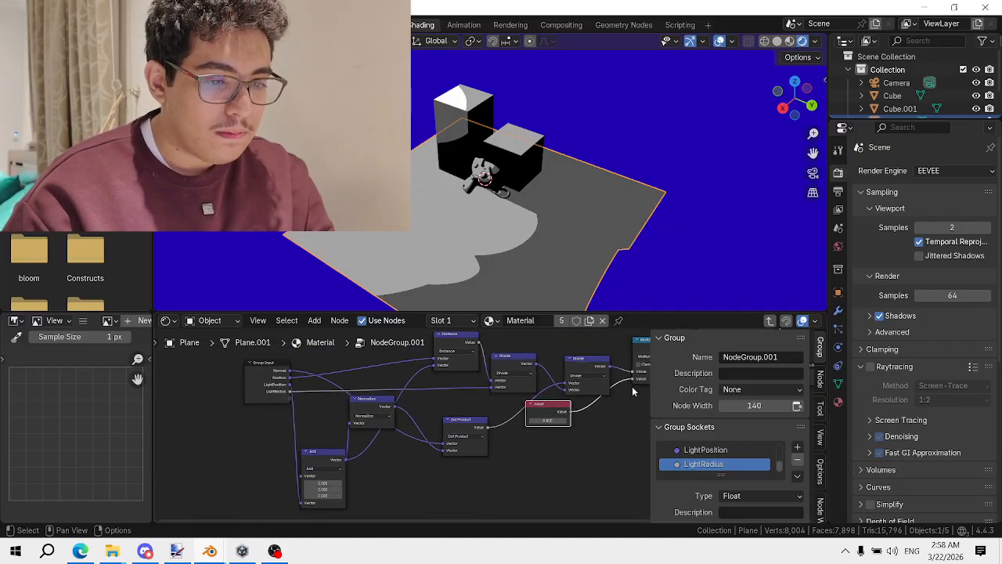
pyautogui.moveTo(632, 381); pyautogui.dragTo(291, 401)
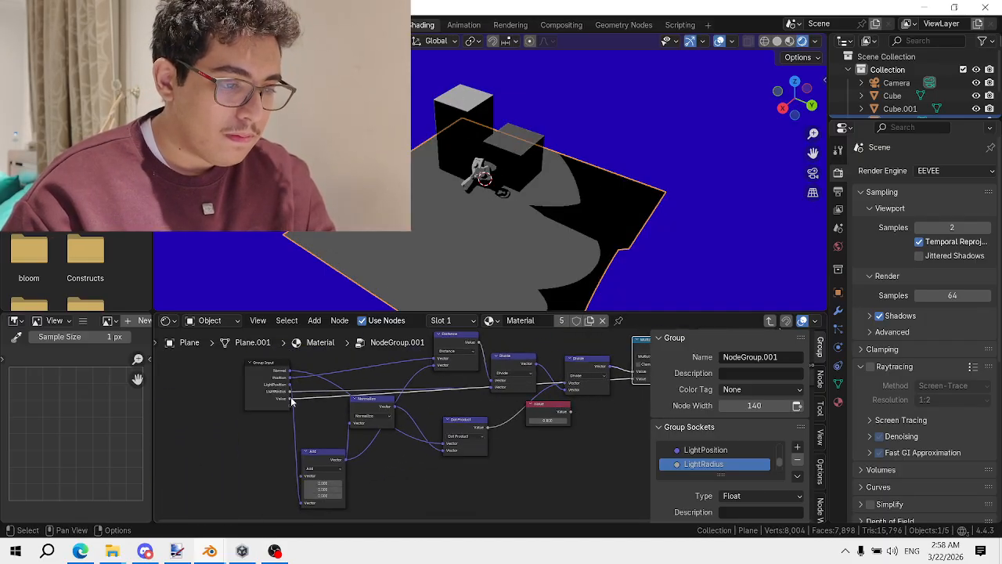
pyautogui.scroll(-1, 712, 458)
pyautogui.click(695, 464)
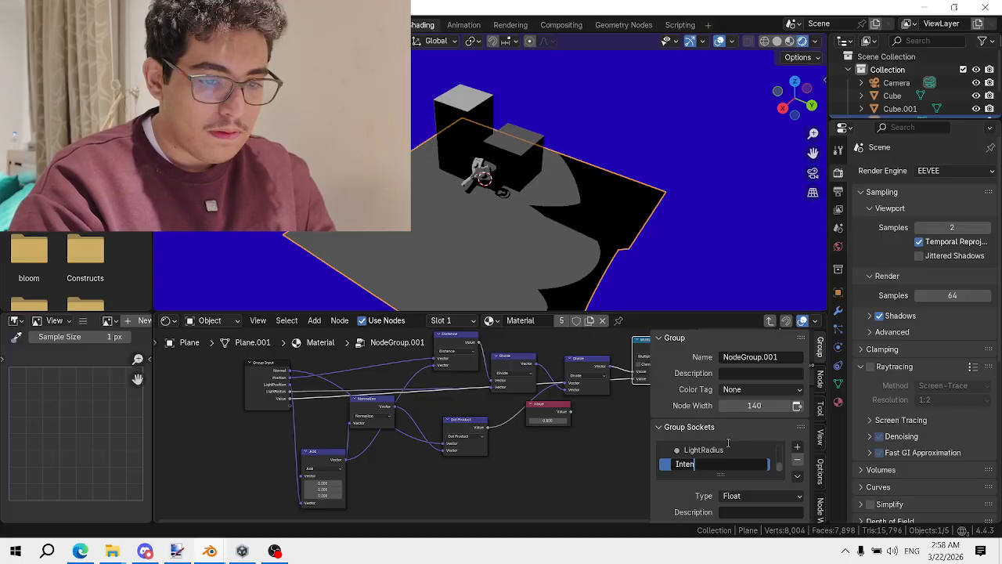
pyautogui.scroll(1, 458, 421)
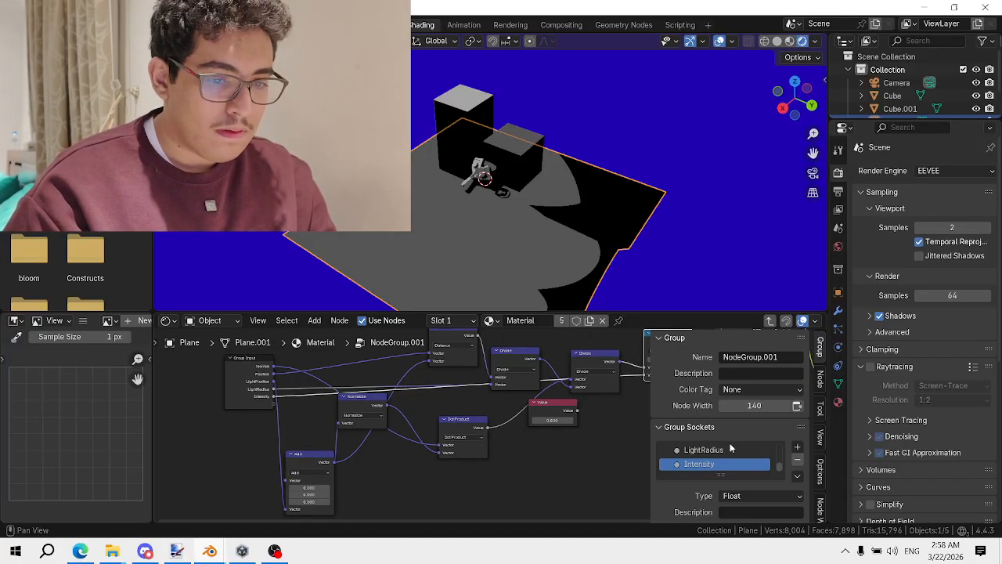
pyautogui.scroll(-3, 462, 433)
pyautogui.moveTo(442, 432); pyautogui.dragTo(294, 460, button='middle')
pyautogui.scroll(2, 435, 421)
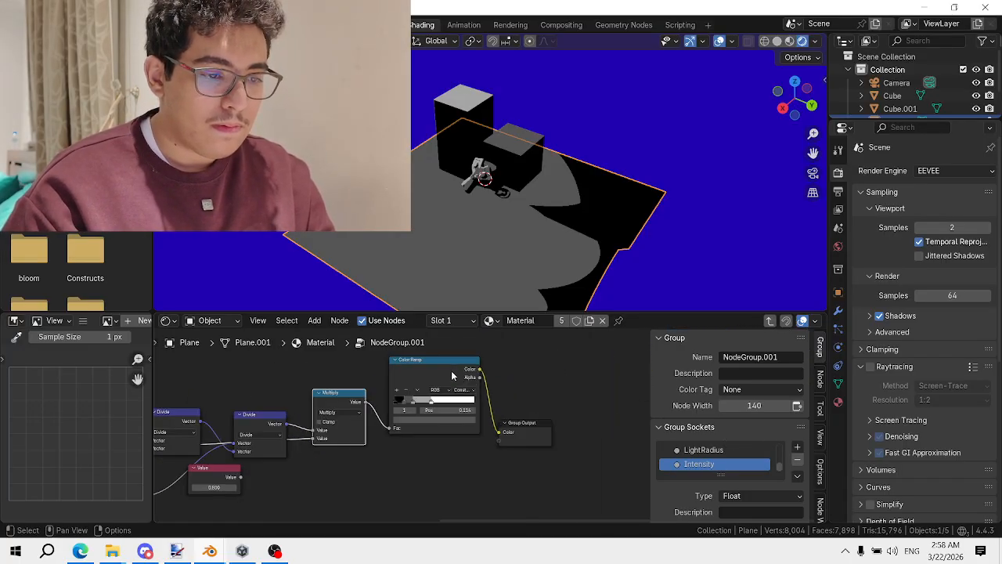
pyautogui.scroll(3, 451, 370)
# Insert a Mix Color node on the link between Color Ramp and Group Output
pyautogui.scroll(-1, 517, 403)
pyautogui.hotkey('shift', 'a')
pyautogui.press('Escape')
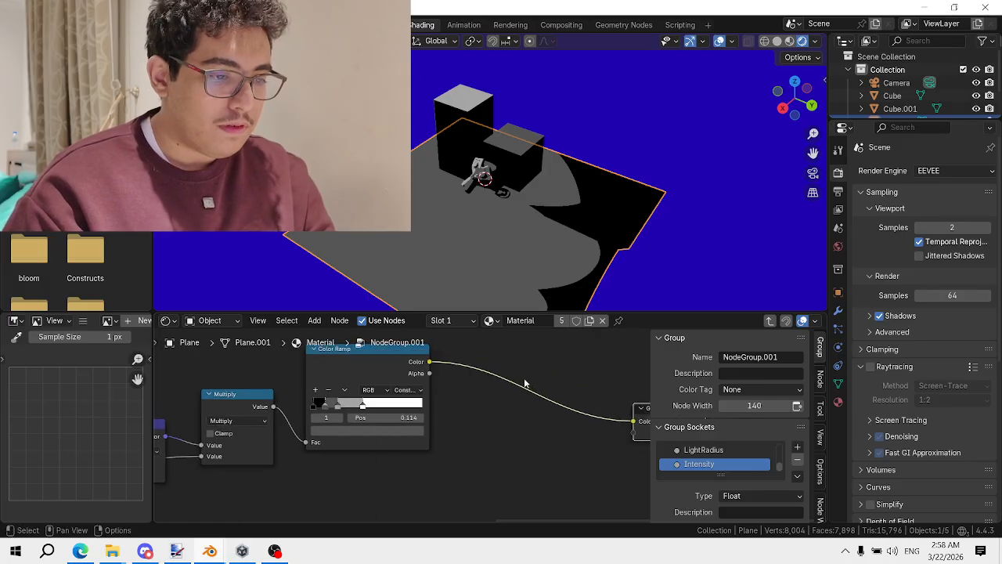
pyautogui.hotkey('shift', 'a')
pyautogui.moveTo(507, 391)
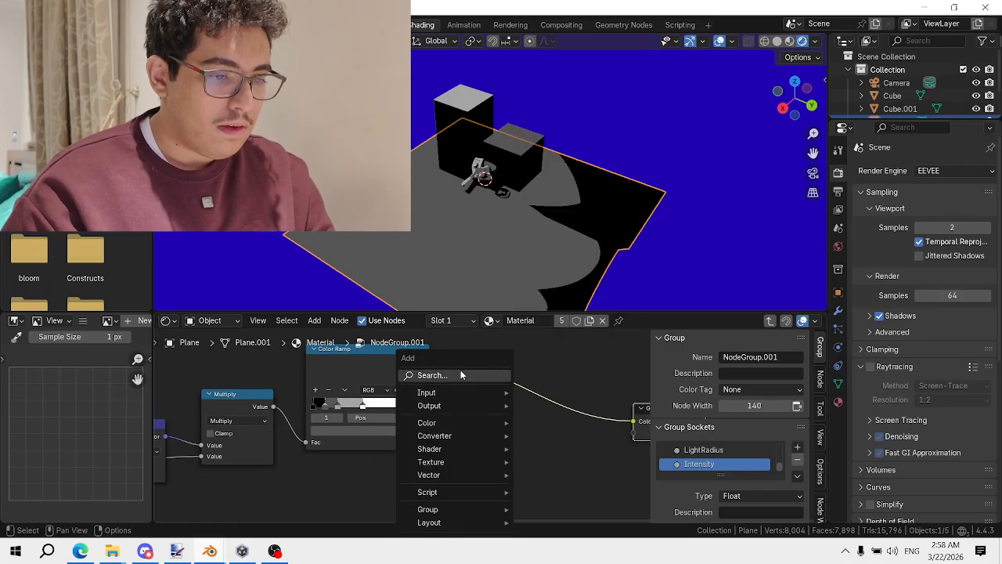
pyautogui.write('mix co')
pyautogui.press('Return')
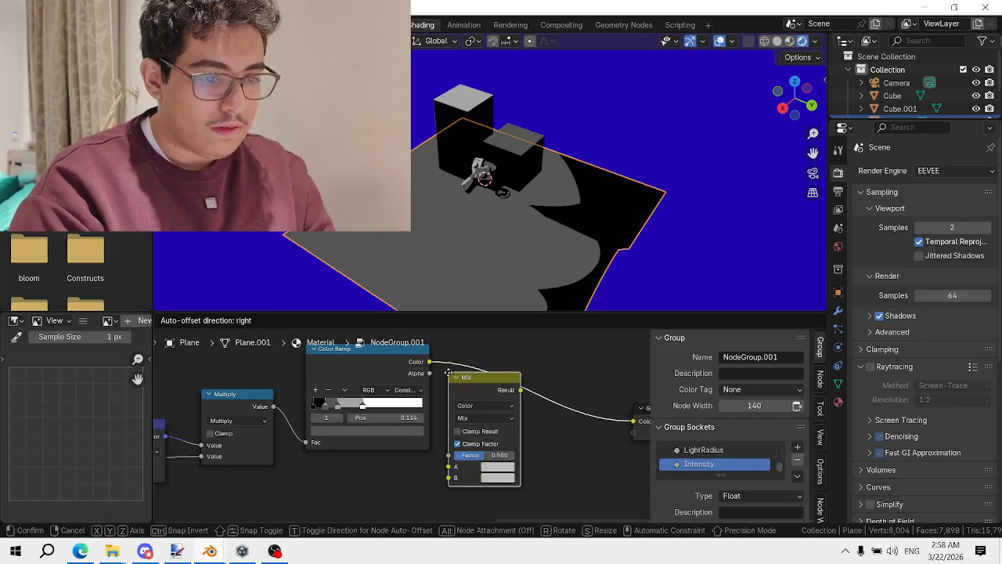
pyautogui.click(523, 337)
# Set the Mix node to Multiply with Factor 1.000 and expose its B input as a group socket
pyautogui.click(526, 409)
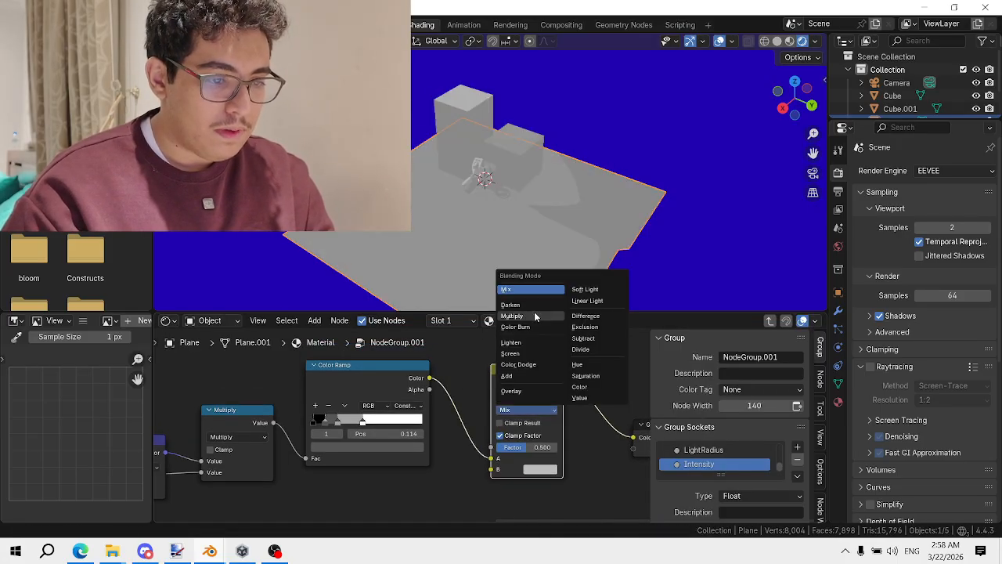
pyautogui.click(535, 314)
pyautogui.scroll(-2, 534, 434)
pyautogui.moveTo(533, 439); pyautogui.dragTo(614, 415, button='middle')
pyautogui.moveTo(610, 419); pyautogui.dragTo(300, 468)
pyautogui.scroll(-1, 753, 435)
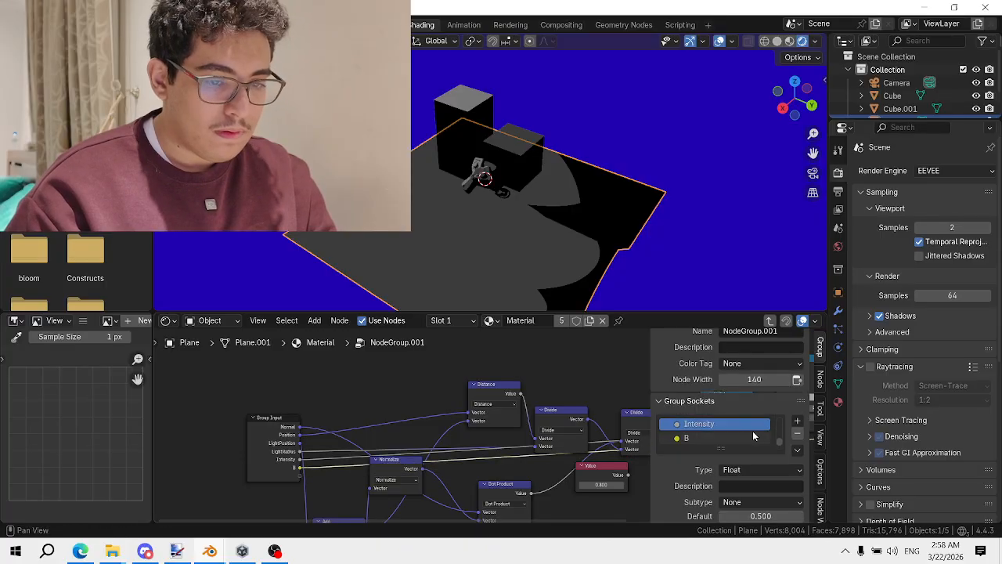
pyautogui.doubleClick(732, 439)
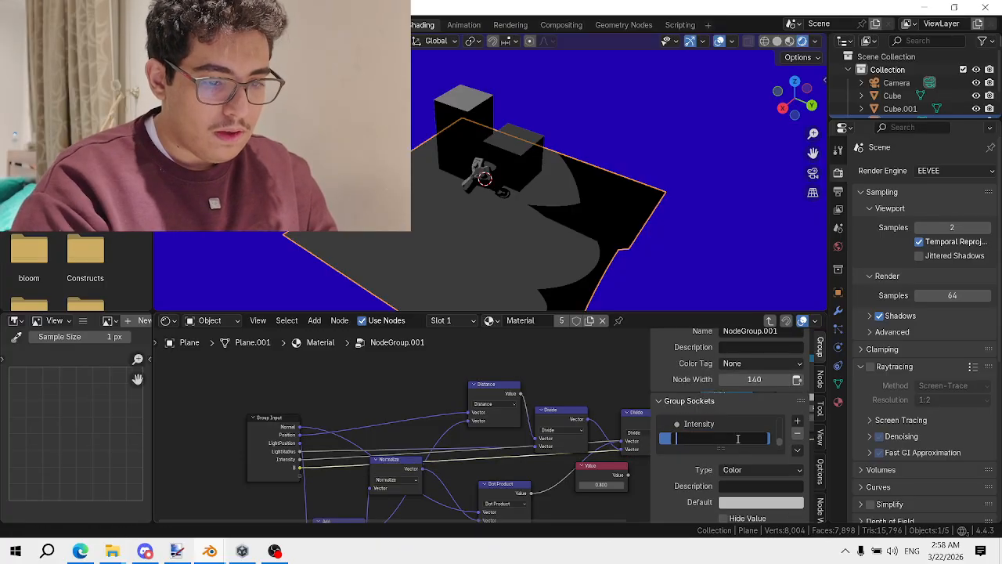
# Name the new socket LightColor and set it to blue on the group node
pyautogui.press('Return')
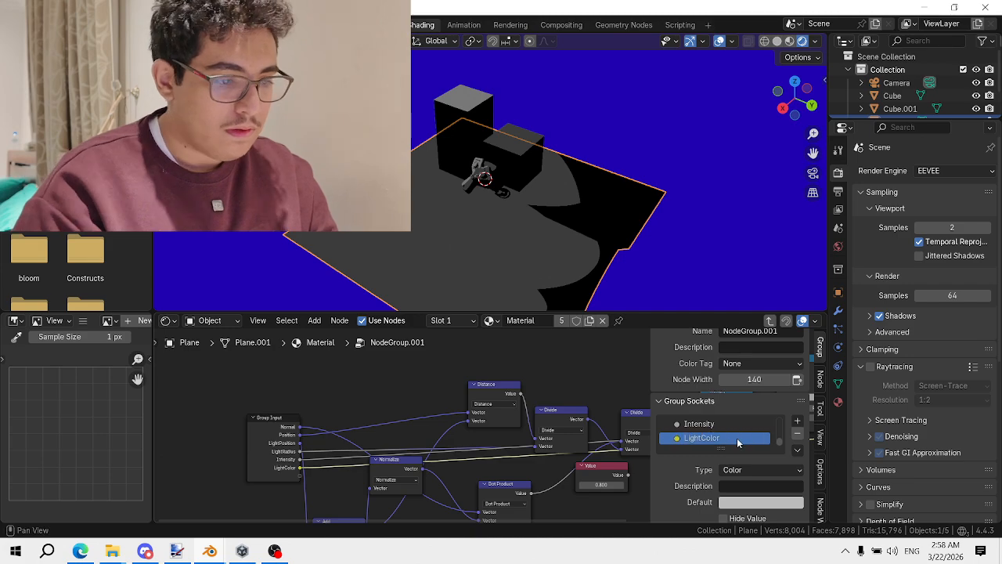
pyautogui.scroll(-4, 438, 406)
pyautogui.moveTo(470, 383); pyautogui.dragTo(178, 357, button='middle')
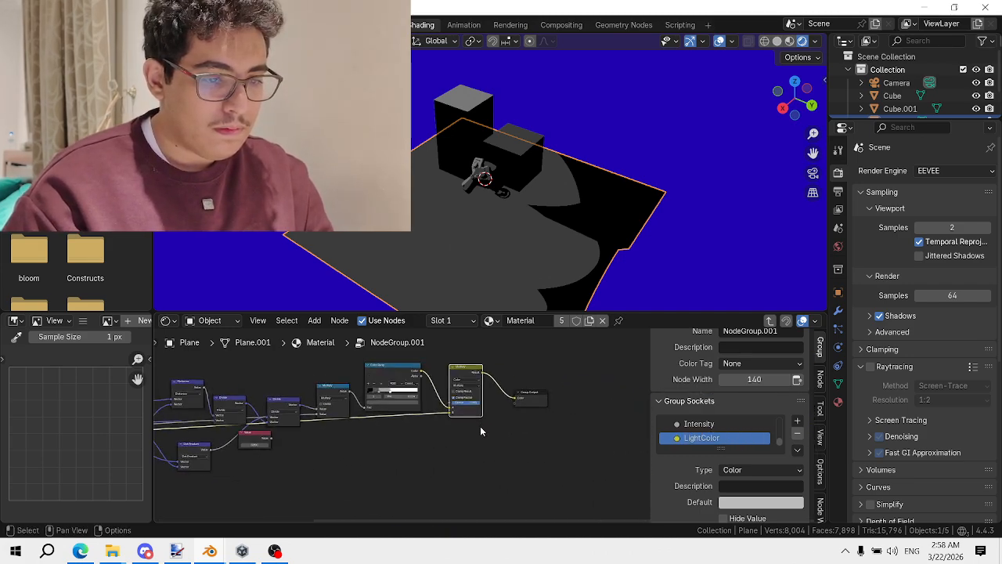
pyautogui.scroll(6, 480, 426)
pyautogui.press('Tab')
pyautogui.moveTo(470, 430); pyautogui.dragTo(384, 422, button='middle')
pyautogui.click(458, 452)
pyautogui.moveTo(529, 312); pyautogui.dragTo(507, 304)
# Reconnect NodeGroup.001 to the material output after previewing the upper node group
pyautogui.scroll(-4, 443, 469)
pyautogui.moveTo(443, 469); pyautogui.dragTo(459, 497, button='middle')
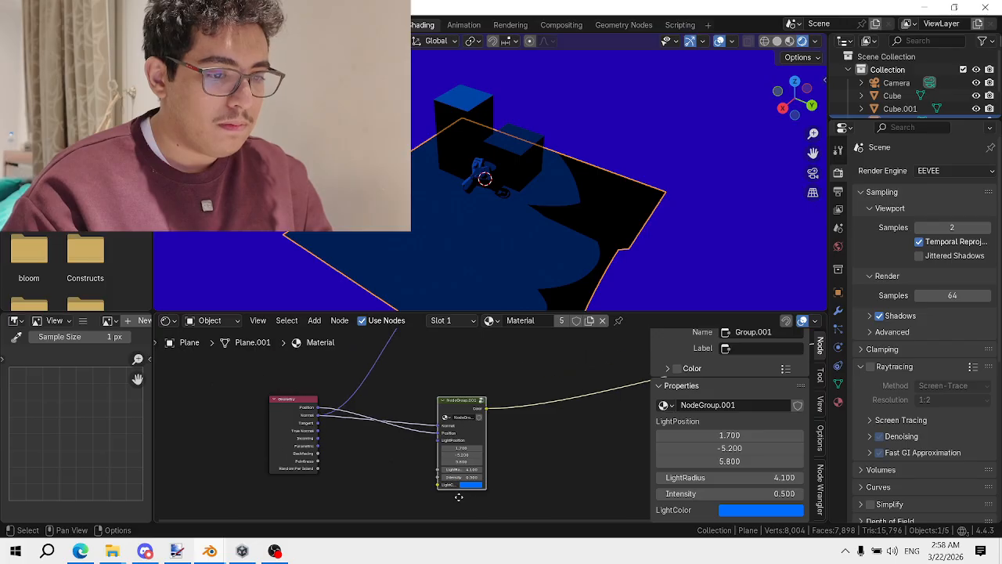
pyautogui.moveTo(462, 433); pyautogui.dragTo(445, 512, button='middle')
pyautogui.scroll(-1, 451, 397)
pyautogui.keyDown('ctrl'); pyautogui.keyDown('shift'); pyautogui.click(459, 359); pyautogui.keyUp('shift'); pyautogui.keyUp('ctrl')
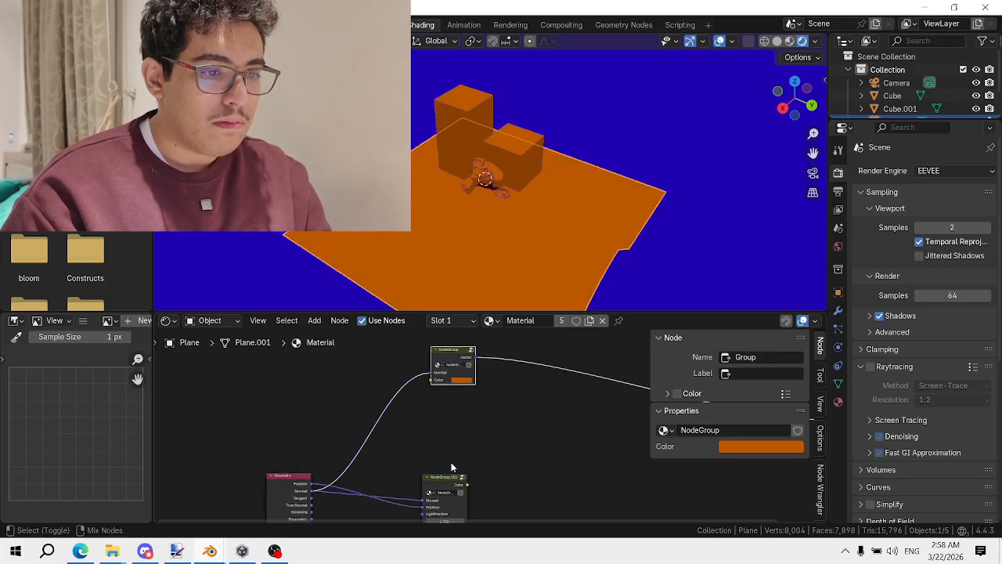
pyautogui.keyDown('ctrl'); pyautogui.keyDown('shift'); pyautogui.click(447, 491); pyautogui.keyUp('shift'); pyautogui.keyUp('ctrl')
pyautogui.moveTo(450, 350); pyautogui.dragTo(450, 404)
# Deselect the plane and orbit the scene to inspect the blue lighting
pyautogui.moveTo(470, 258); pyautogui.dragTo(517, 213, button='middle')
pyautogui.scroll(-4, 626, 188)
pyautogui.click(665, 176)
pyautogui.scroll(4, 658, 184)
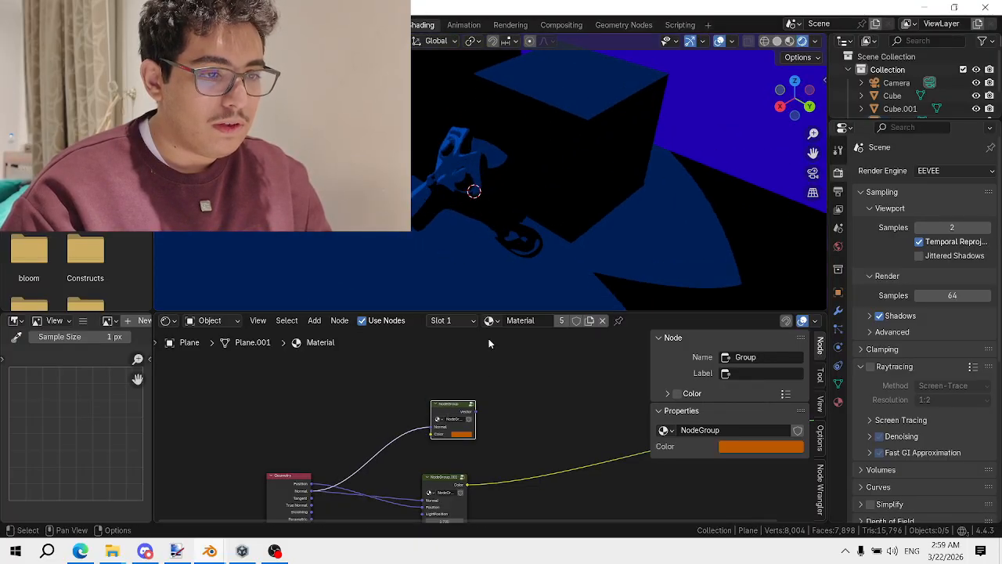
pyautogui.scroll(-1, 509, 414)
pyautogui.moveTo(514, 417); pyautogui.dragTo(443, 393, button='middle')
# Insert a Mix Color node in Add mode on the NodeGroup.001 link
pyautogui.hotkey('shift', 'a')
pyautogui.write('mix co')
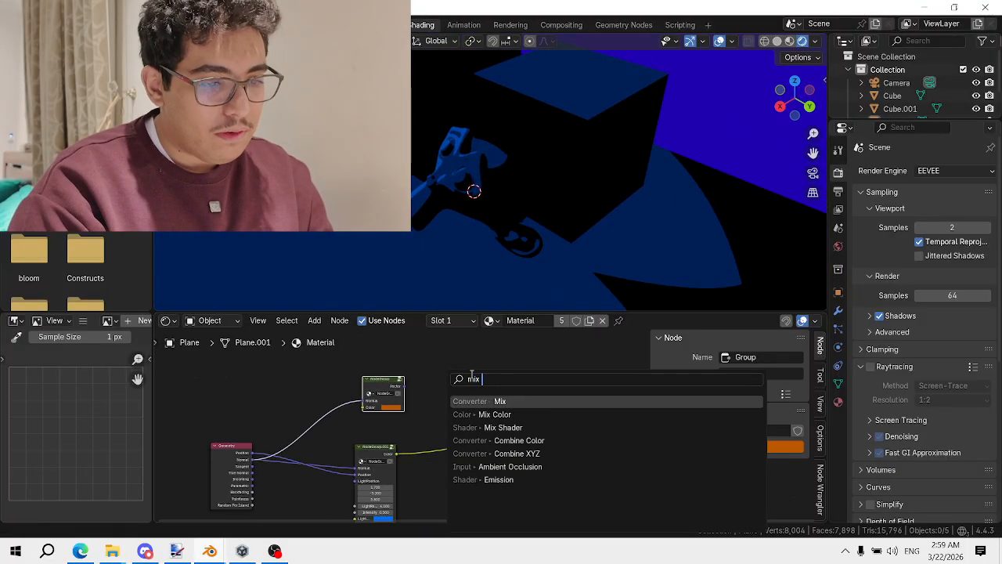
pyautogui.press('Return')
pyautogui.click(513, 410)
pyautogui.scroll(2, 518, 412)
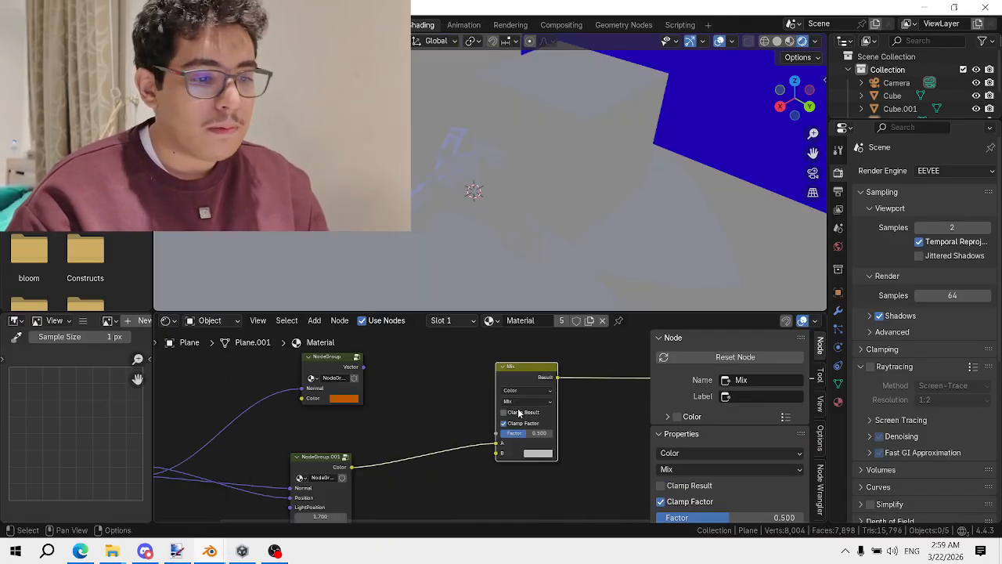
pyautogui.click(530, 398)
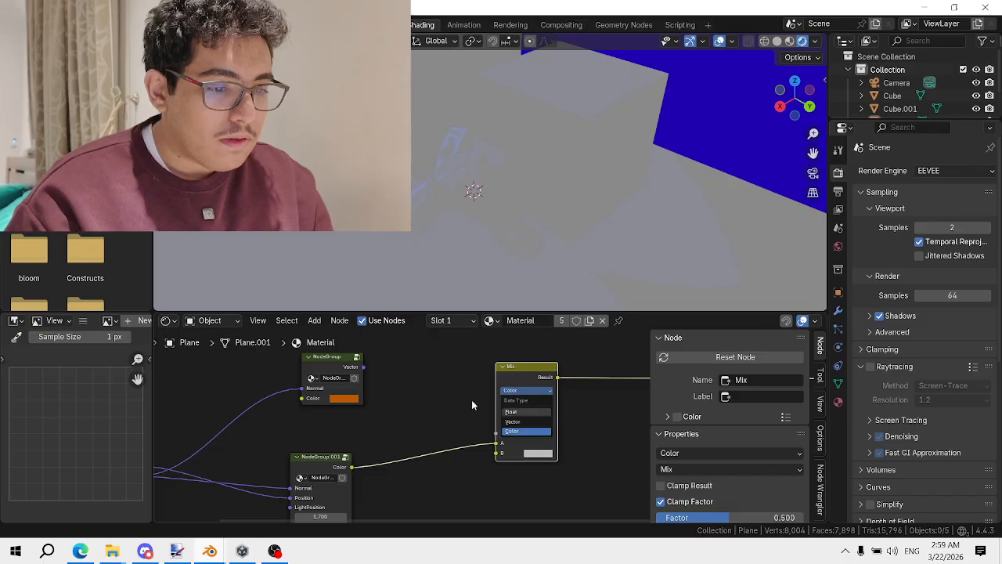
pyautogui.click(526, 399)
pyautogui.click(509, 496)
# Feed NodeGroup's Vector into input A and shift NodeGroup.001's second LightPosition value
pyautogui.moveTo(364, 366); pyautogui.dragTo(498, 443)
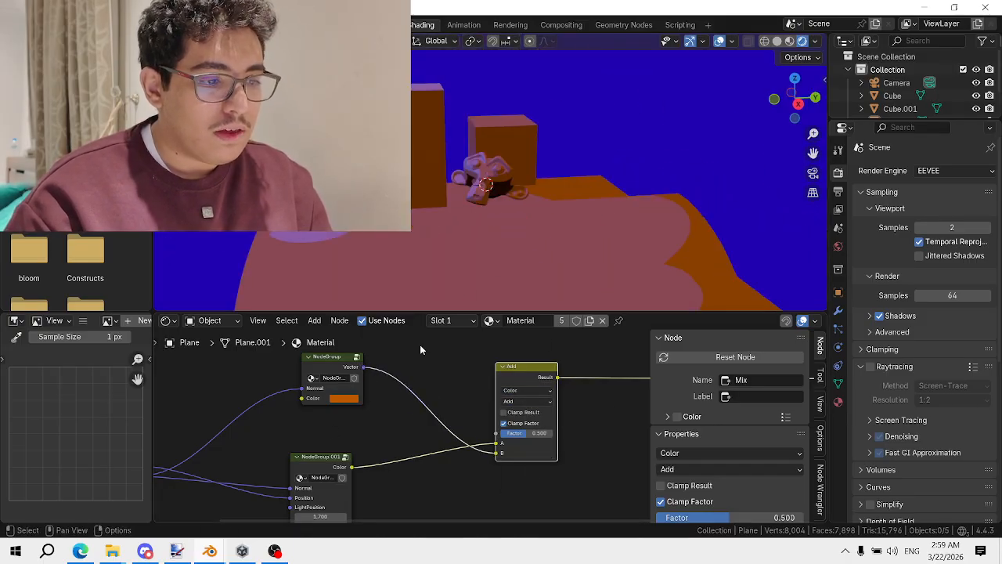
pyautogui.moveTo(352, 432); pyautogui.dragTo(393, 356, button='middle')
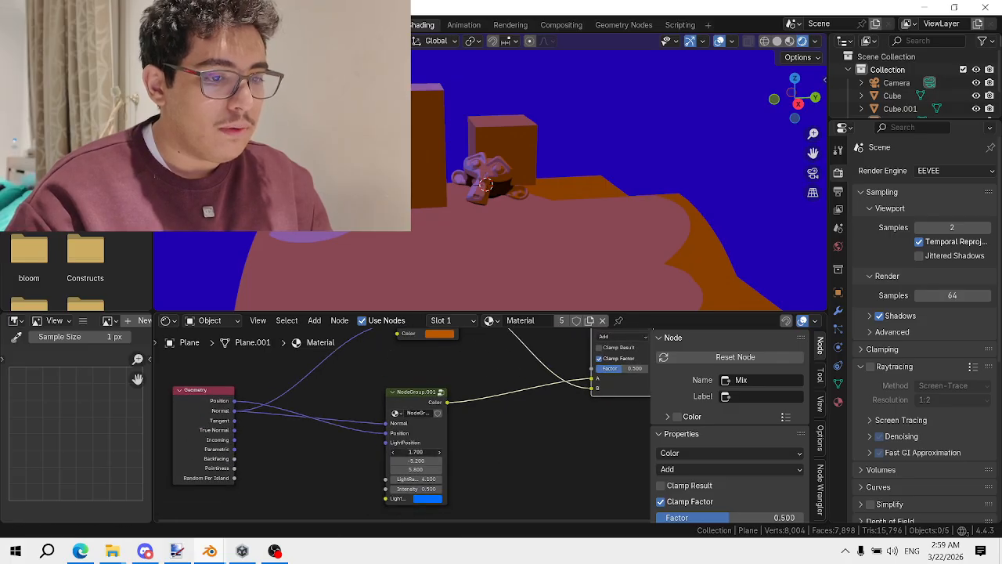
pyautogui.moveTo(414, 460); pyautogui.dragTo(560, 460)
# Set the NodeGroup's colour to a pale pink at full brightness
pyautogui.scroll(-1, 495, 407)
pyautogui.moveTo(497, 405); pyautogui.dragTo(473, 490, button='middle')
pyautogui.click(427, 424)
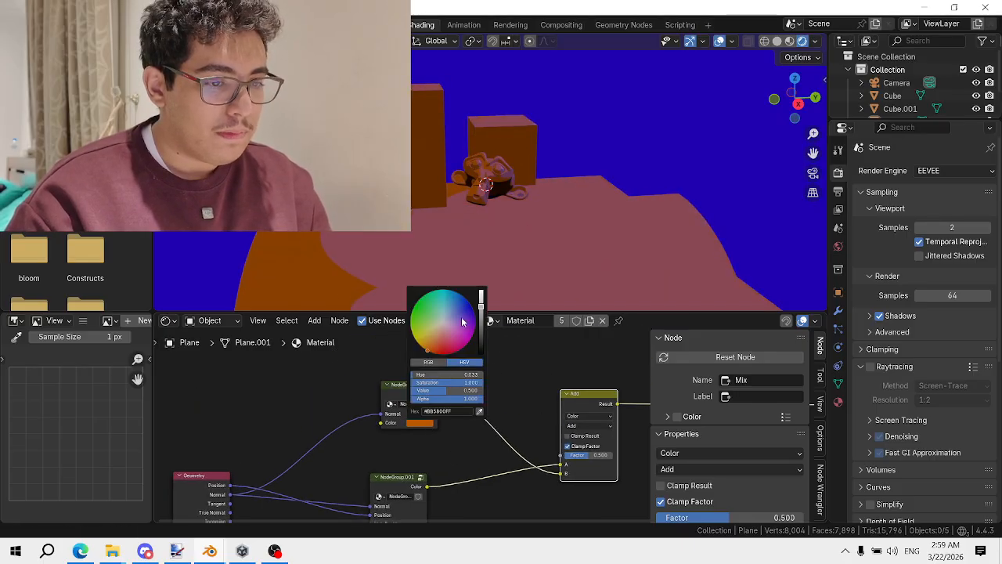
pyautogui.moveTo(482, 293); pyautogui.dragTo(482, 285)
pyautogui.moveTo(436, 328); pyautogui.dragTo(444, 332)
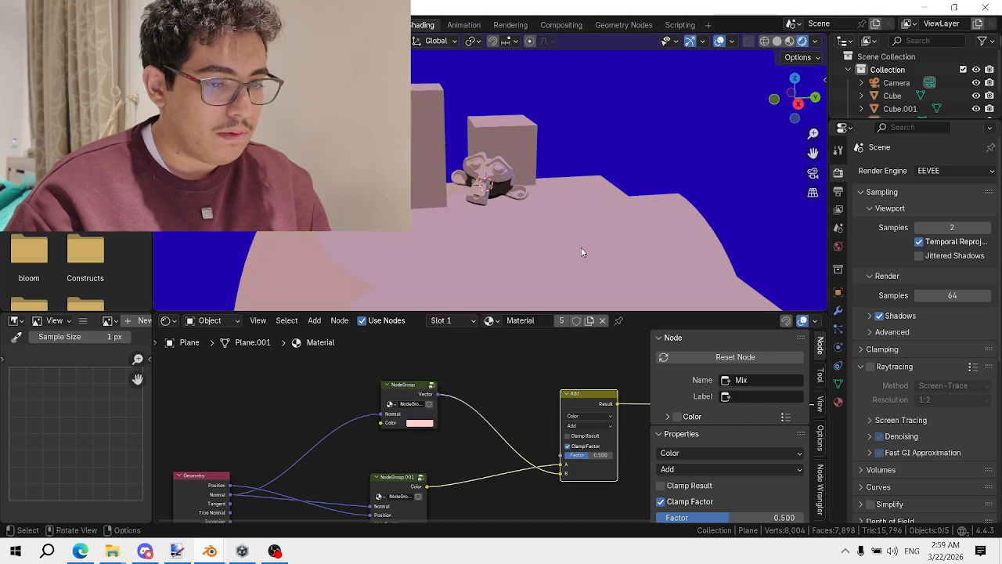
pyautogui.moveTo(521, 457); pyautogui.dragTo(460, 413, button='middle')
# Raise the Add node's factor to 1.000
pyautogui.moveTo(528, 410); pyautogui.dragTo(553, 410)
pyautogui.scroll(-1, 492, 384)
pyautogui.moveTo(491, 386); pyautogui.dragTo(511, 398, button='middle')
pyautogui.moveTo(501, 240); pyautogui.dragTo(462, 249, button='middle')
pyautogui.scroll(1, 351, 411)
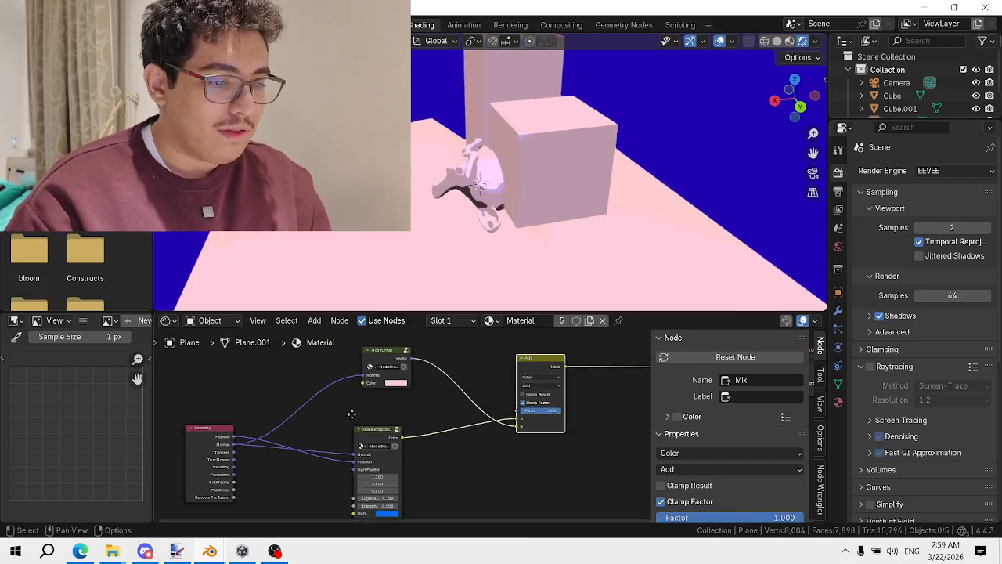
pyautogui.moveTo(375, 450); pyautogui.dragTo(408, 357, button='middle')
pyautogui.scroll(2, 440, 430)
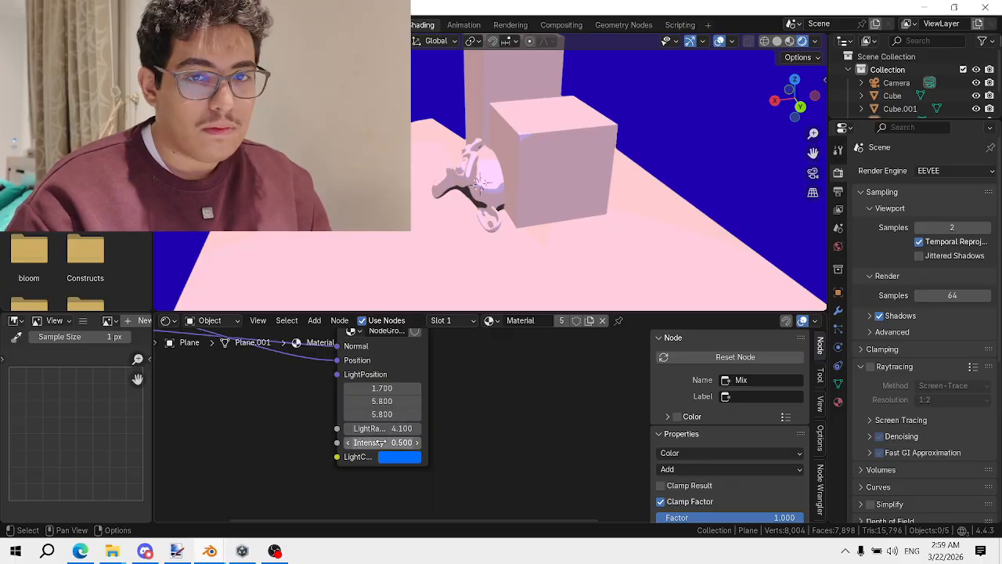
# Keep Intensity at 0.500 and enlarge the light radius to about 5.700
pyautogui.moveTo(395, 444); pyautogui.dragTo(432, 444)
pyautogui.hotkey('ctrl', 'z')
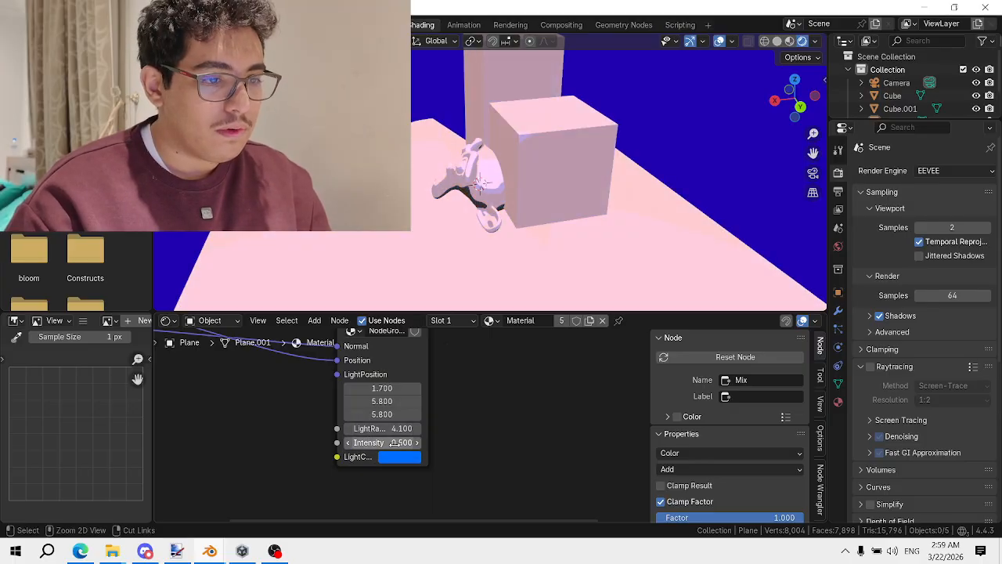
pyautogui.hotkey('ctrl', 'z')
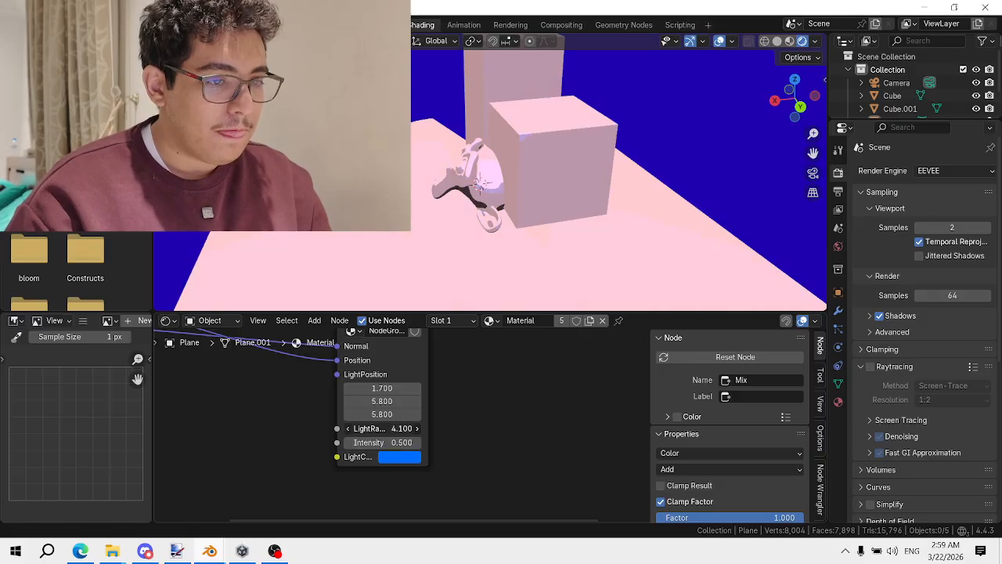
pyautogui.moveTo(391, 428)
pyautogui.mouseDown()
pyautogui.moveTo(450, 428)
pyautogui.moveTo(404, 428)
pyautogui.mouseUp()
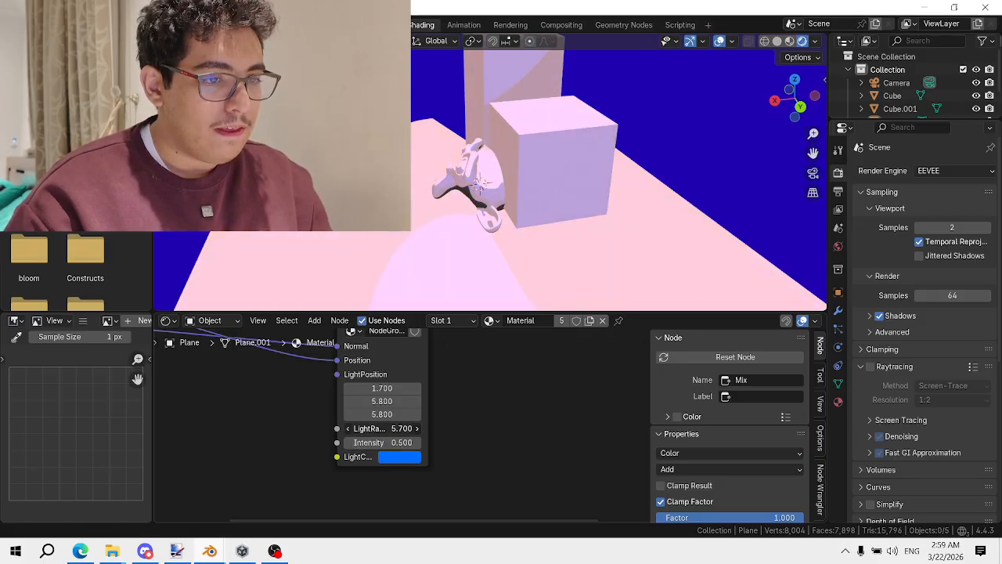
pyautogui.scroll(-5, 458, 207)
pyautogui.moveTo(458, 208); pyautogui.dragTo(495, 212, button='middle')
pyautogui.scroll(-4, 479, 416)
pyautogui.moveTo(452, 397); pyautogui.dragTo(450, 447, button='middle')
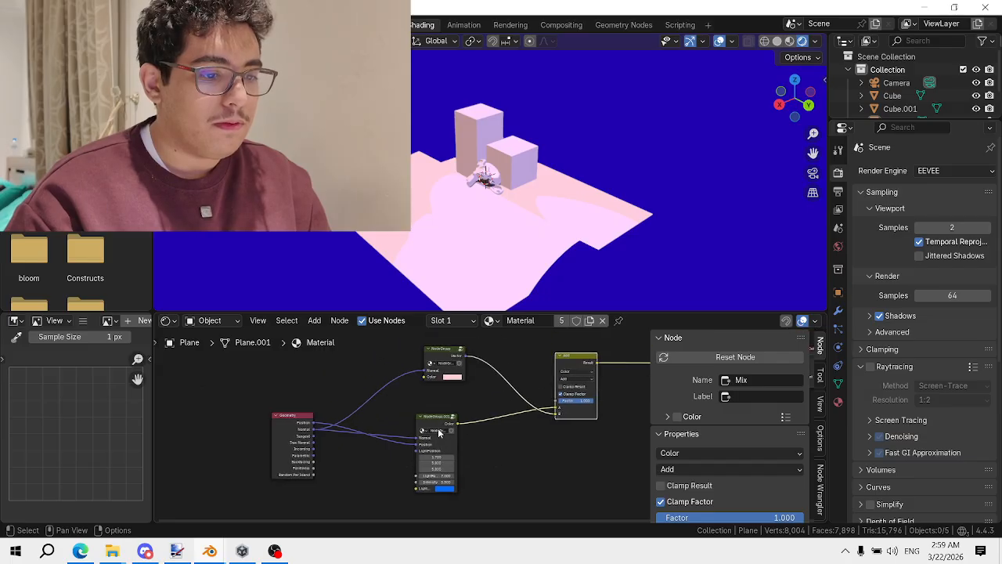
pyautogui.moveTo(446, 419); pyautogui.dragTo(460, 393)
# Remove the accidental duplicate of the NodeGroup.001 light node
pyautogui.hotkey('shift', 'd')
pyautogui.press('x')
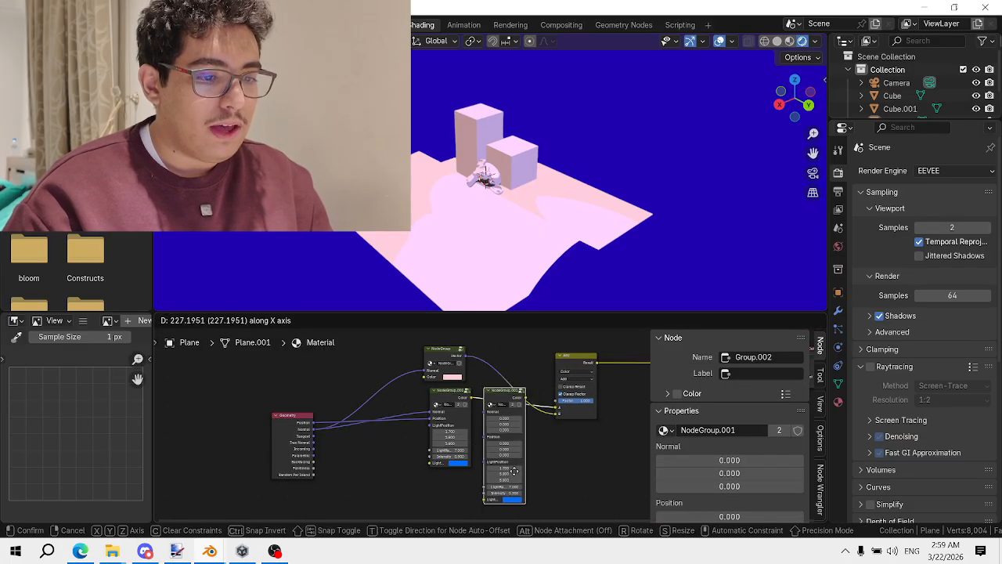
pyautogui.rightClick(470, 460)
pyautogui.press('x')
pyautogui.scroll(2, 459, 399)
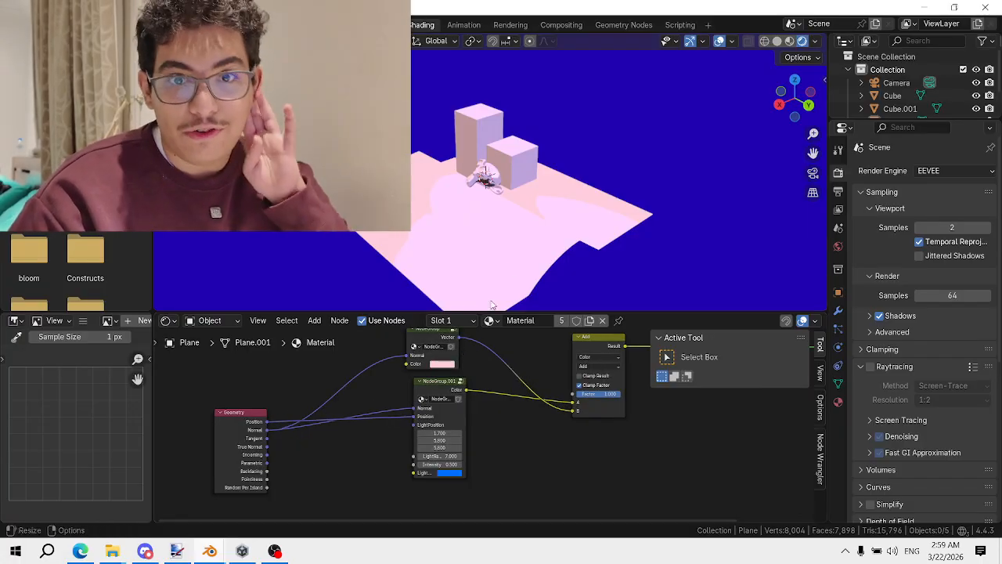
pyautogui.scroll(4, 553, 237)
pyautogui.scroll(-4, 563, 212)
pyautogui.moveTo(512, 209)
pyautogui.mouseDown(button='middle')
pyautogui.moveTo(619, 224)
pyautogui.moveTo(527, 218)
pyautogui.mouseUp(button='middle')
pyautogui.scroll(3, 586, 218)
pyautogui.scroll(7, 542, 187)
# Select Suzanne and bring her material's Geometry node into view
pyautogui.click(535, 188)
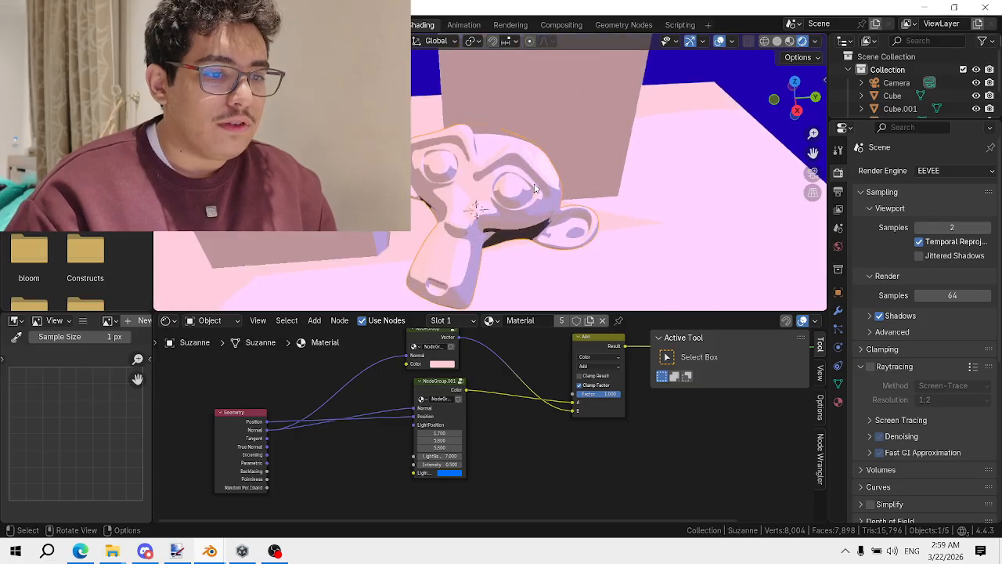
pyautogui.scroll(-1, 438, 393)
pyautogui.moveTo(376, 389); pyautogui.dragTo(447, 384, button='middle')
pyautogui.moveTo(320, 422); pyautogui.dragTo(297, 361)
pyautogui.scroll(2, 334, 366)
# Insert a Bump node onto Suzanne's Normal link
pyautogui.moveTo(323, 368); pyautogui.dragTo(374, 398, button='middle')
pyautogui.hotkey('shift', 'a')
pyautogui.write('bump')
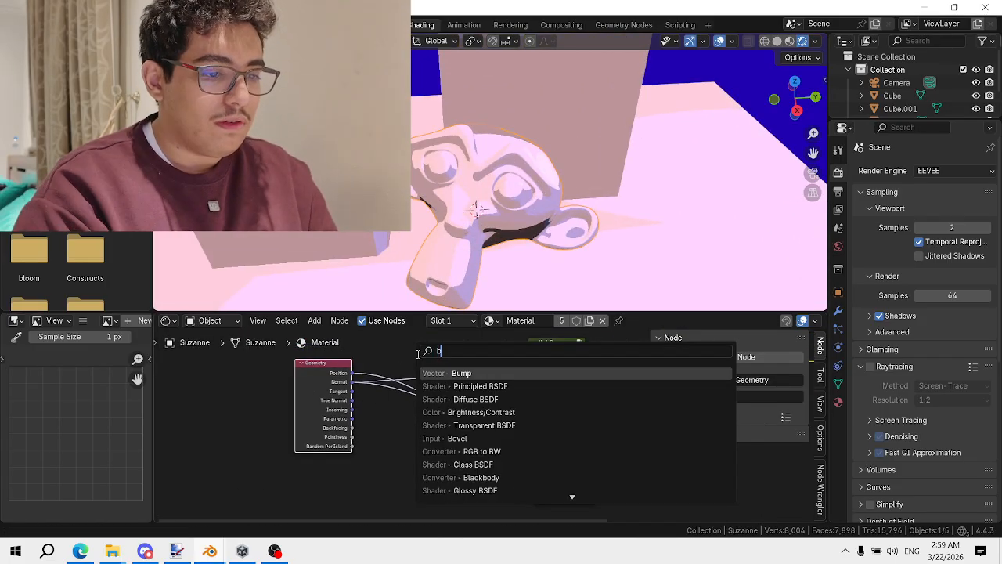
pyautogui.press('Return')
pyautogui.click(309, 423)
# Add a Noise Texture node, preview it, and place it lower left of the Bump
pyautogui.hotkey('shift', 'a')
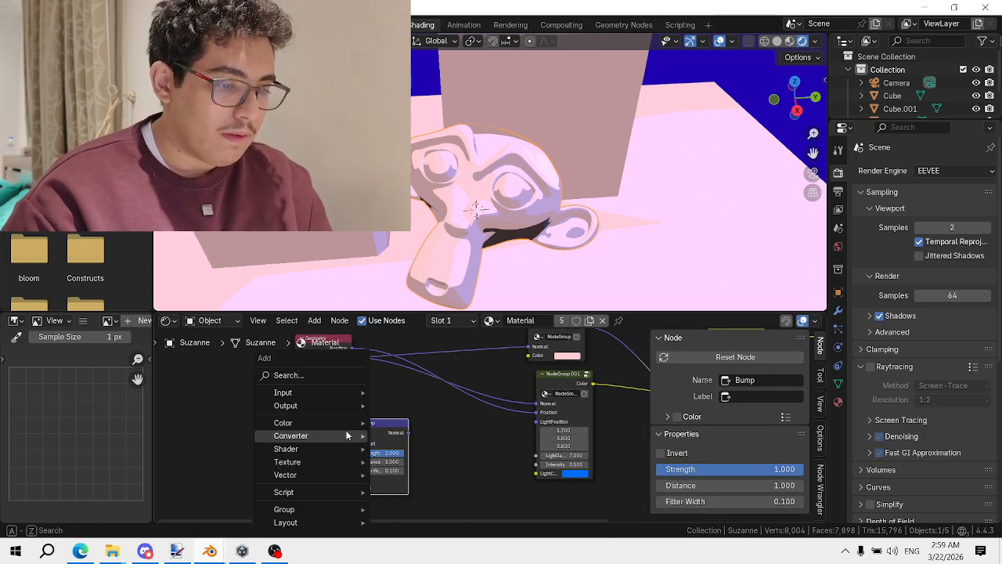
pyautogui.write('noise')
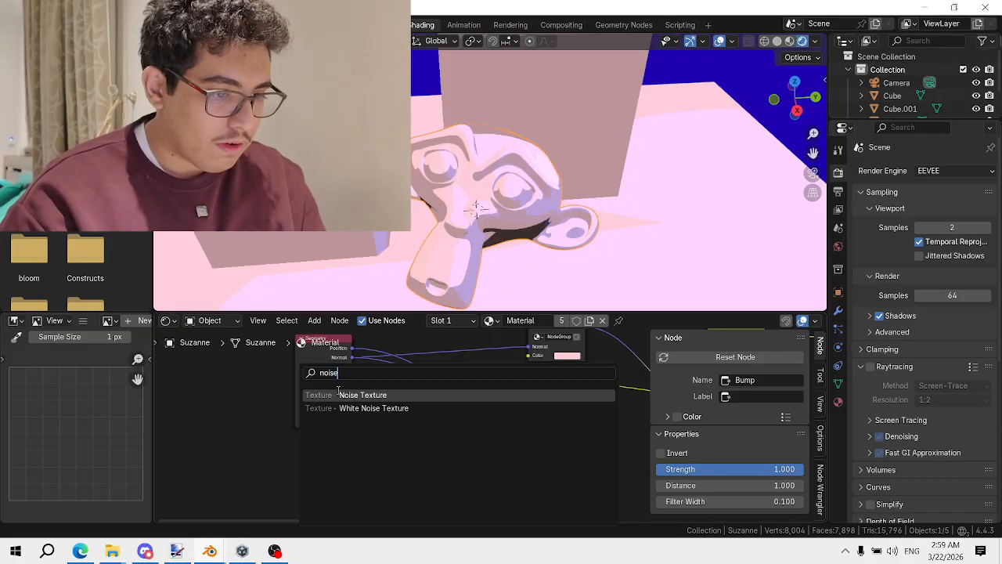
pyautogui.press('Return')
pyautogui.click(293, 440)
pyautogui.keyDown('ctrl'); pyautogui.keyDown('shift'); pyautogui.click(319, 453); pyautogui.keyUp('shift'); pyautogui.keyUp('ctrl')
pyautogui.moveTo(319, 453); pyautogui.dragTo(238, 472)
pyautogui.moveTo(275, 461); pyautogui.dragTo(384, 429, button='middle')
pyautogui.scroll(3, 384, 429)
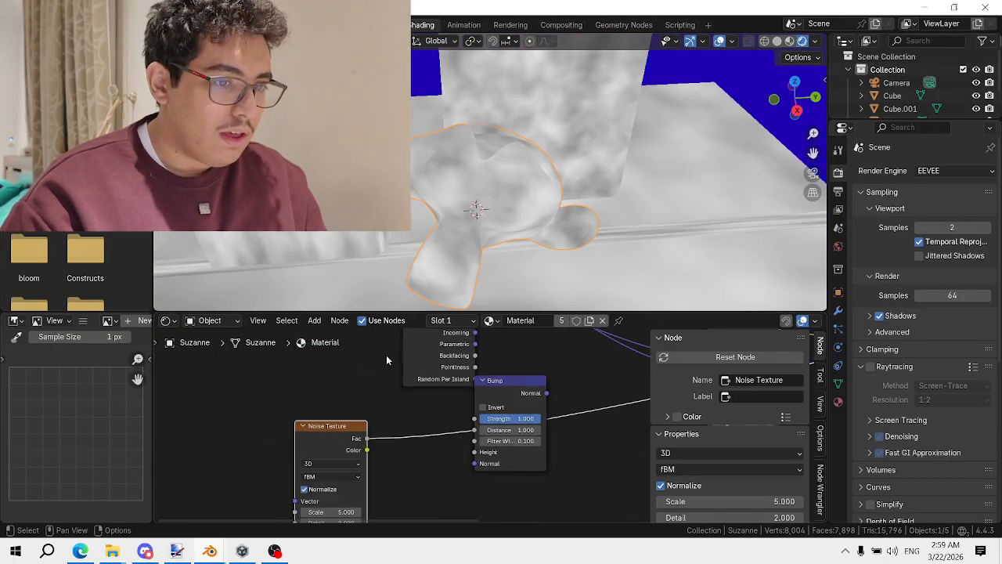
pyautogui.scroll(1, 397, 293)
pyautogui.moveTo(313, 445); pyautogui.dragTo(416, 421, button='middle')
# Add Texture Coordinate and Mapping nodes with Ctrl+T, driving Mapping from Object coordinates
pyautogui.hotkey('ctrl', 't')
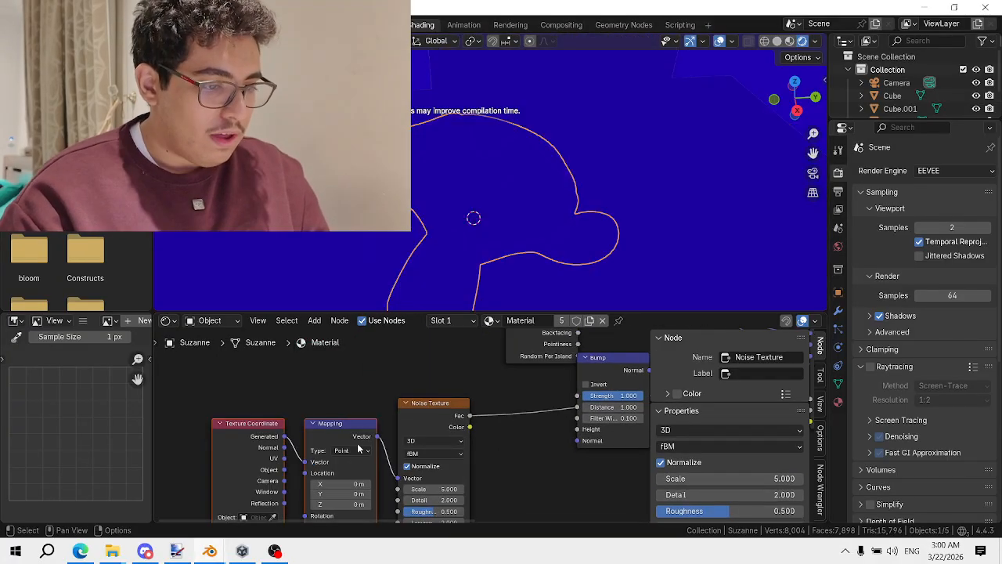
pyautogui.moveTo(358, 447); pyautogui.dragTo(571, 396, button='middle')
pyautogui.scroll(2, 564, 399)
pyautogui.moveTo(491, 420); pyautogui.dragTo(516, 410)
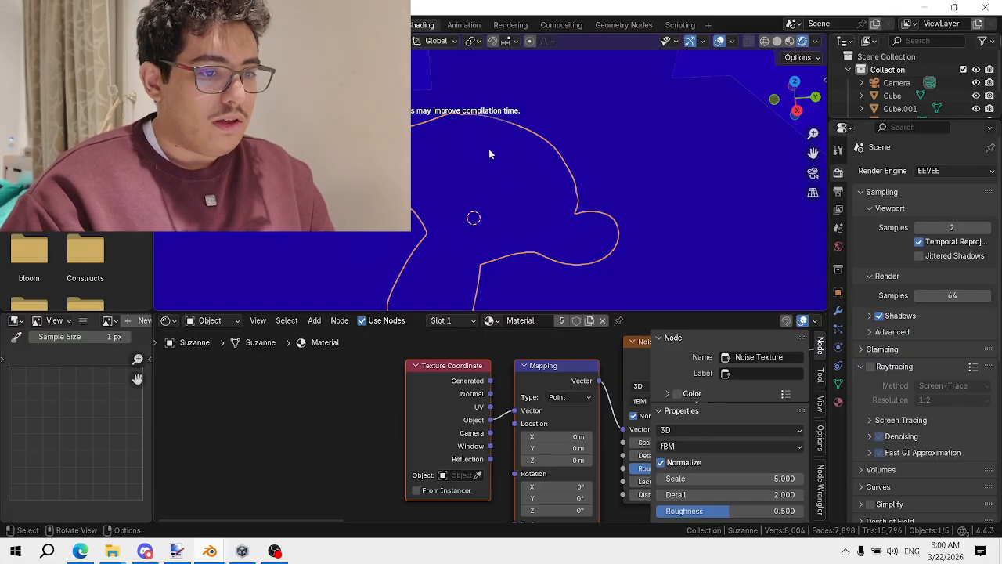
# Connect the Noise Texture's Fac output to the Bump node's Height input
pyautogui.scroll(-3, 384, 423)
pyautogui.moveTo(383, 424); pyautogui.dragTo(350, 454, button='middle')
pyautogui.scroll(4, 433, 420)
pyautogui.moveTo(407, 412); pyautogui.dragTo(544, 424)
pyautogui.scroll(-4, 501, 421)
pyautogui.scroll(-6, 522, 235)
pyautogui.moveTo(523, 235); pyautogui.dragTo(424, 223, button='middle')
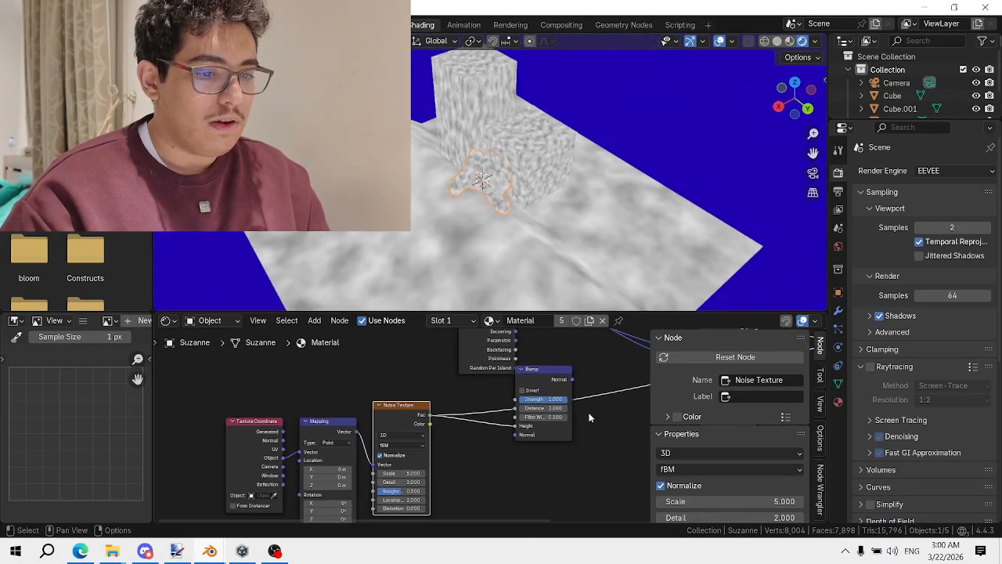
pyautogui.scroll(2, 548, 370)
pyautogui.moveTo(547, 370); pyautogui.dragTo(498, 392, button='middle')
# Preview the Bump output and set the Bump Distance to 0.100
pyautogui.keyDown('ctrl'); pyautogui.keyDown('shift'); pyautogui.click(498, 392); pyautogui.keyUp('shift'); pyautogui.keyUp('ctrl')
pyautogui.scroll(1, 524, 435)
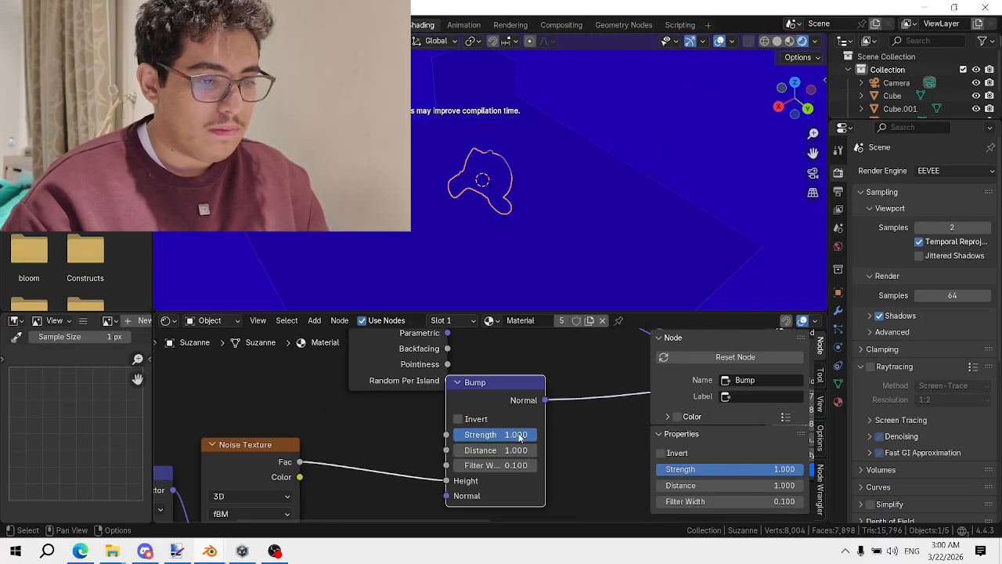
pyautogui.write('0.3')
pyautogui.press('Return')
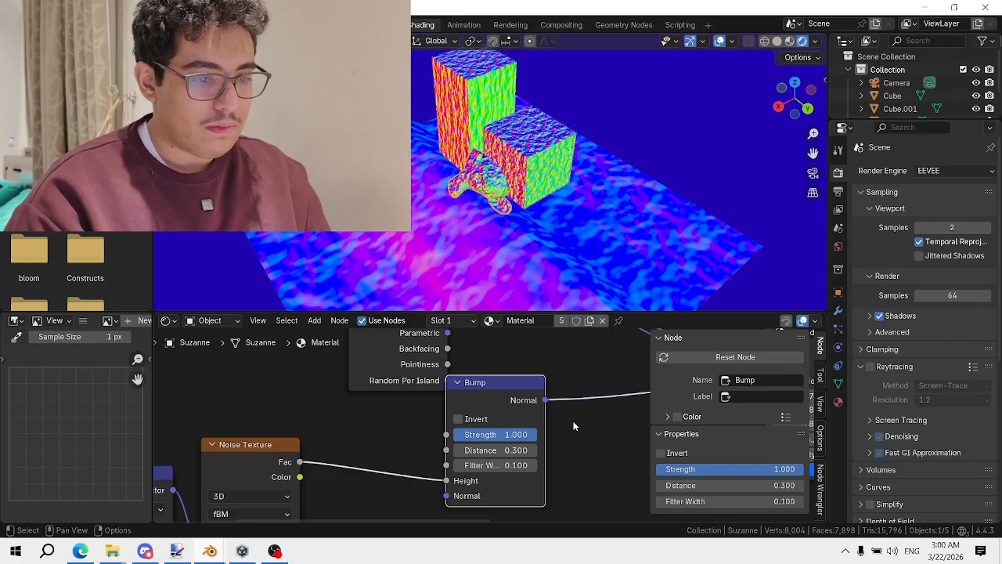
pyautogui.click(458, 449)
pyautogui.click(458, 449)
# Link Bump Normal to both light node groups' Normal inputs and preview the Add node again
pyautogui.scroll(-3, 551, 414)
pyautogui.moveTo(551, 415); pyautogui.dragTo(360, 465, button='middle')
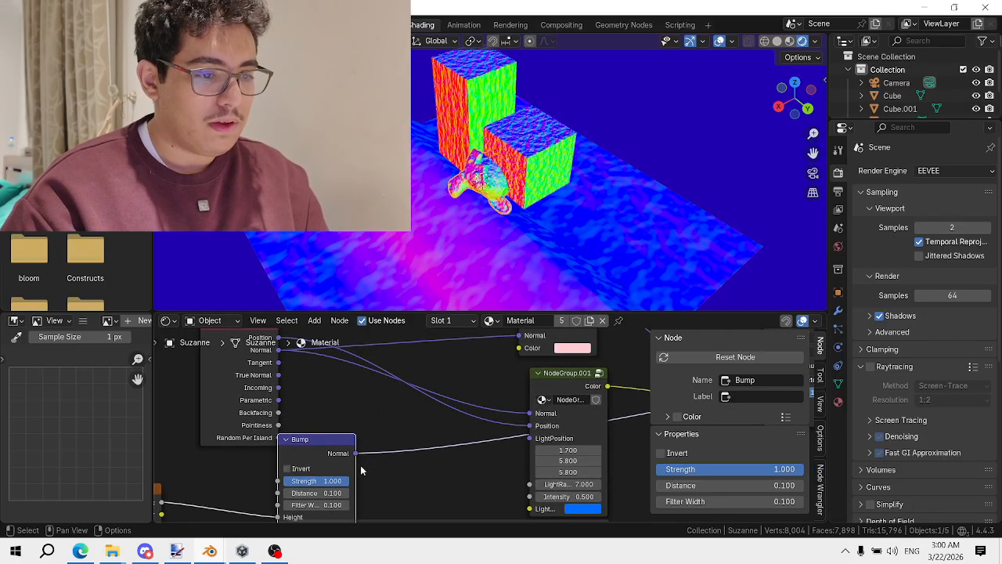
pyautogui.moveTo(355, 453); pyautogui.dragTo(519, 371)
pyautogui.scroll(-4, 521, 371)
pyautogui.moveTo(538, 374); pyautogui.dragTo(303, 408, button='middle')
pyautogui.moveTo(476, 391); pyautogui.dragTo(439, 387, button='middle')
pyautogui.keyDown('ctrl'); pyautogui.keyDown('shift'); pyautogui.click(440, 385); pyautogui.keyUp('shift'); pyautogui.keyUp('ctrl')
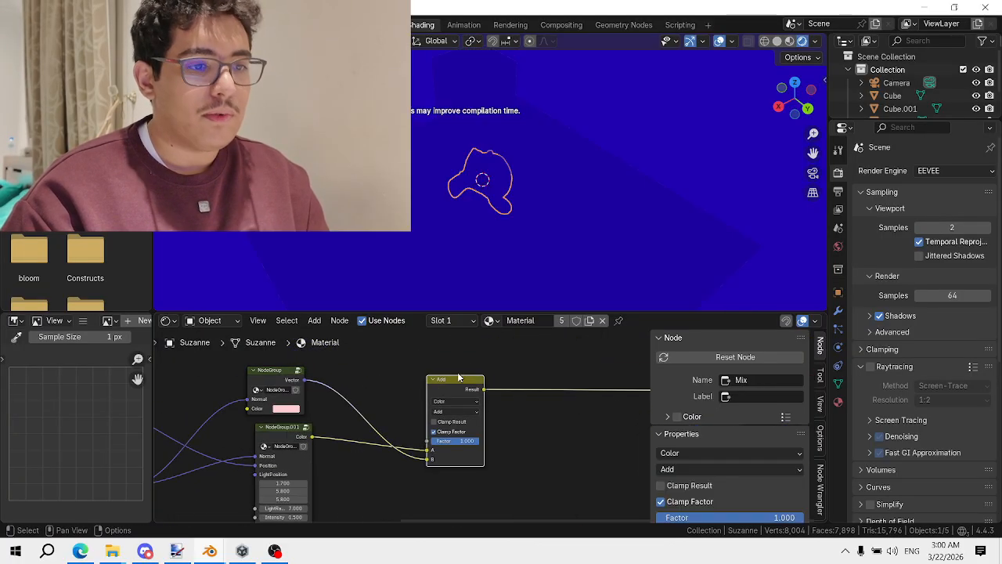
# Orbit around Suzanne and the cube to inspect the bumpy surface, then switch to OBS Studio
pyautogui.moveTo(563, 144); pyautogui.dragTo(555, 87, button='middle')
pyautogui.scroll(-4, 581, 156)
pyautogui.scroll(5, 555, 143)
pyautogui.click(555, 143)
pyautogui.press('s')
pyautogui.rightClick(566, 151)
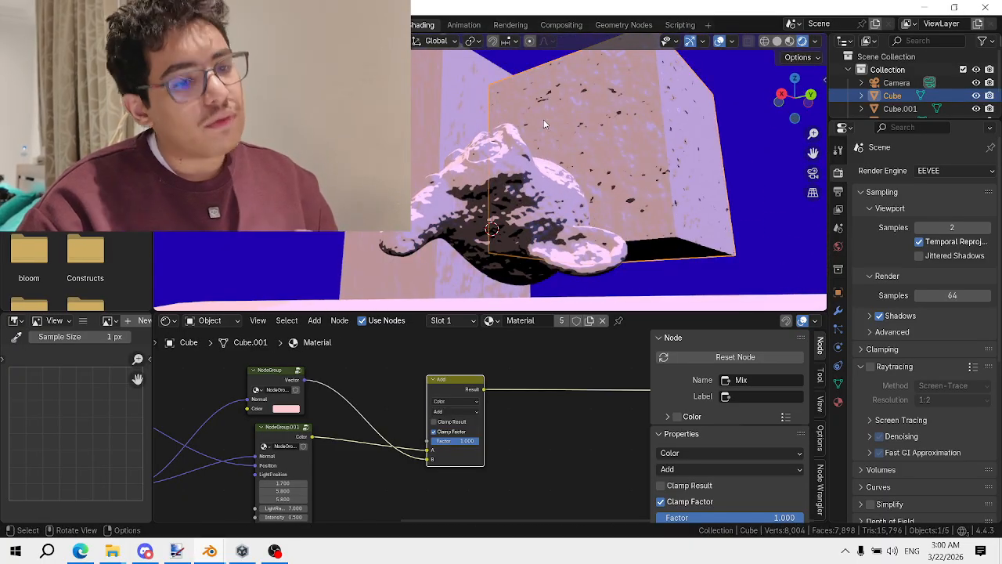
pyautogui.moveTo(552, 138); pyautogui.dragTo(473, 218, button='middle')
pyautogui.scroll(-6, 600, 193)
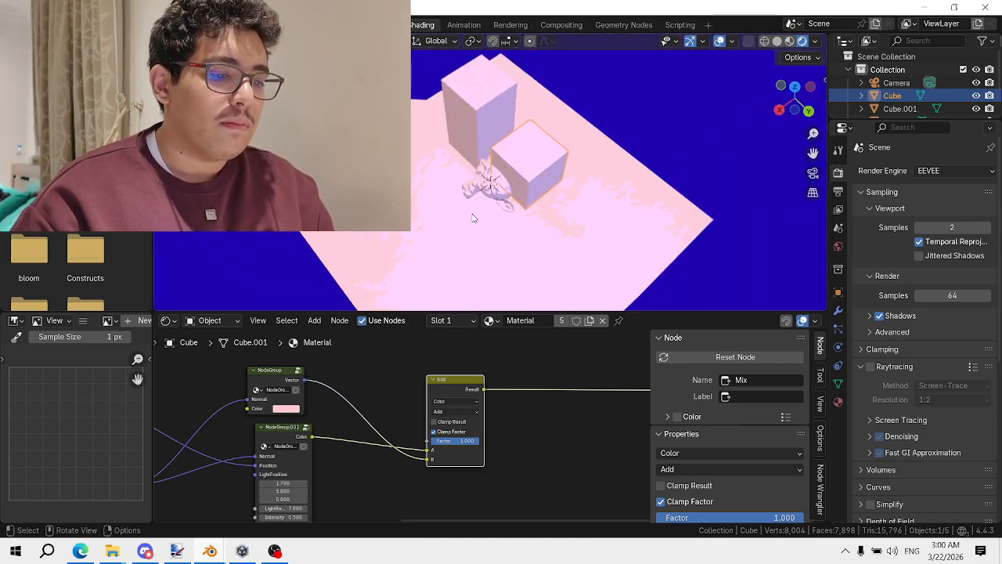
pyautogui.click(271, 540)
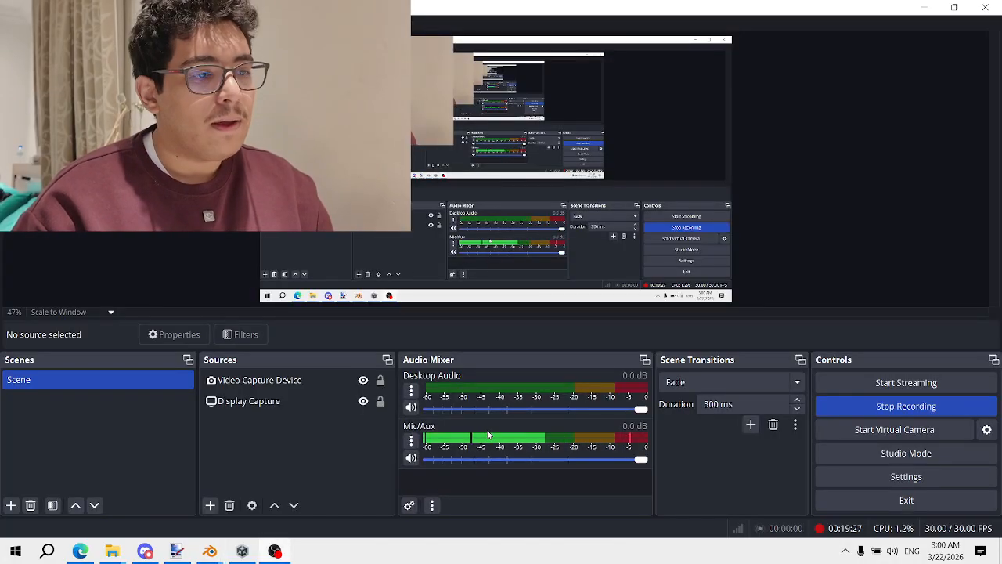